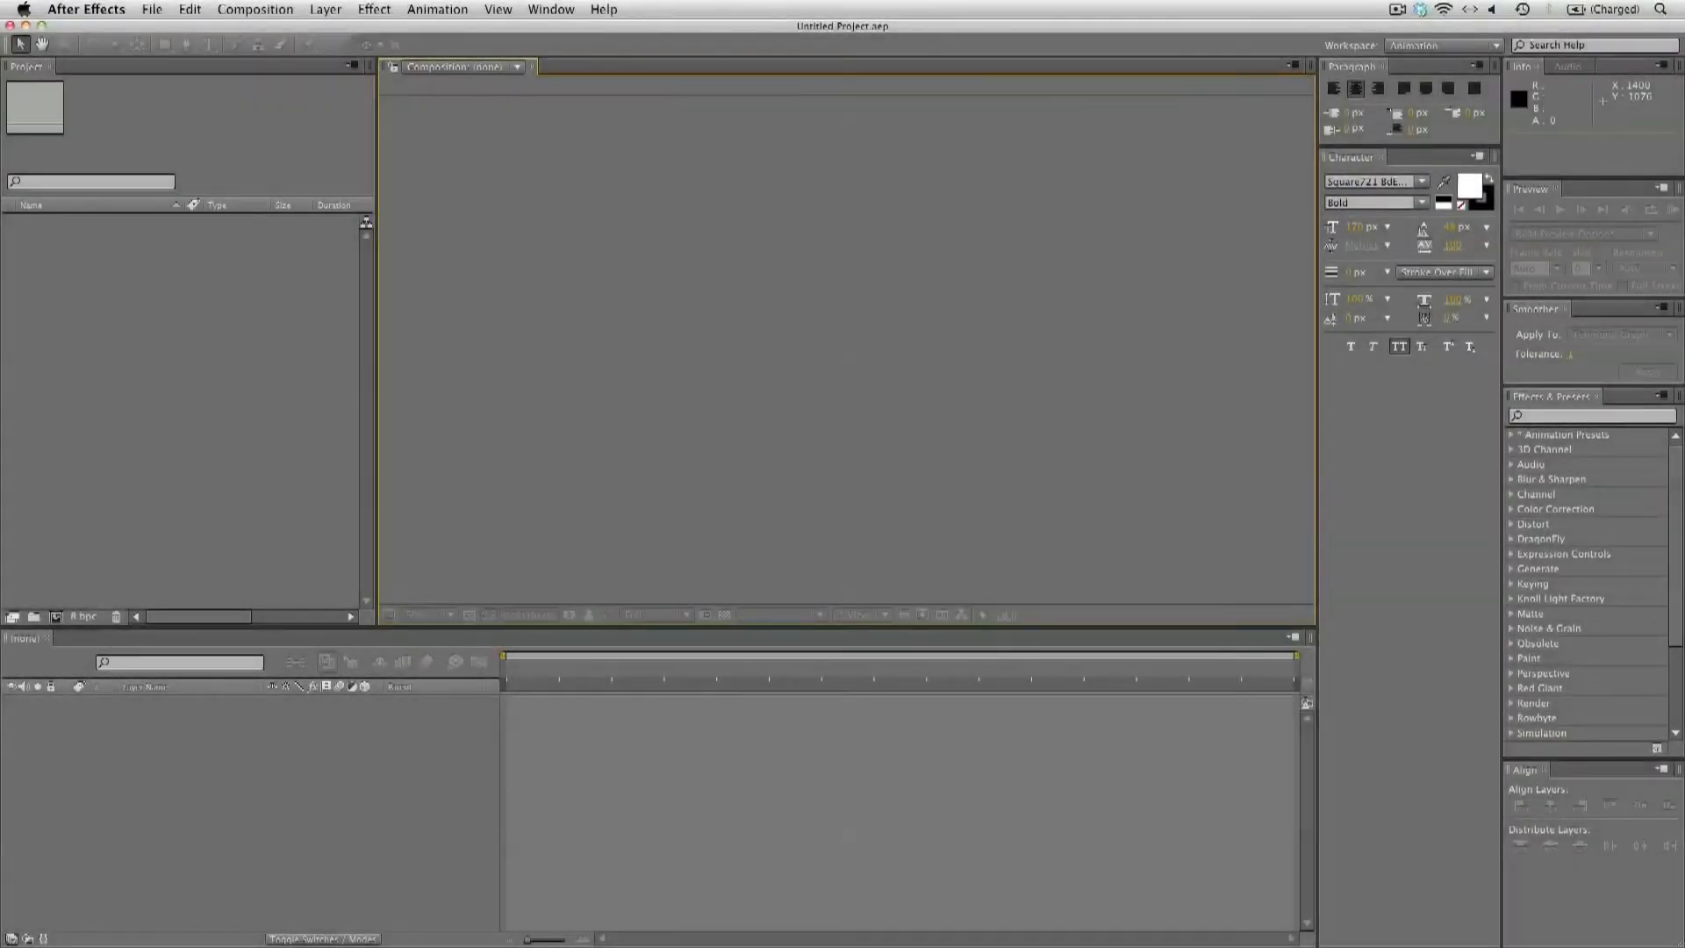
# Create a composition named 1.Original Logo with the HDTV 1080 25 preset and a 10-second duration
pyautogui.click(254, 9)
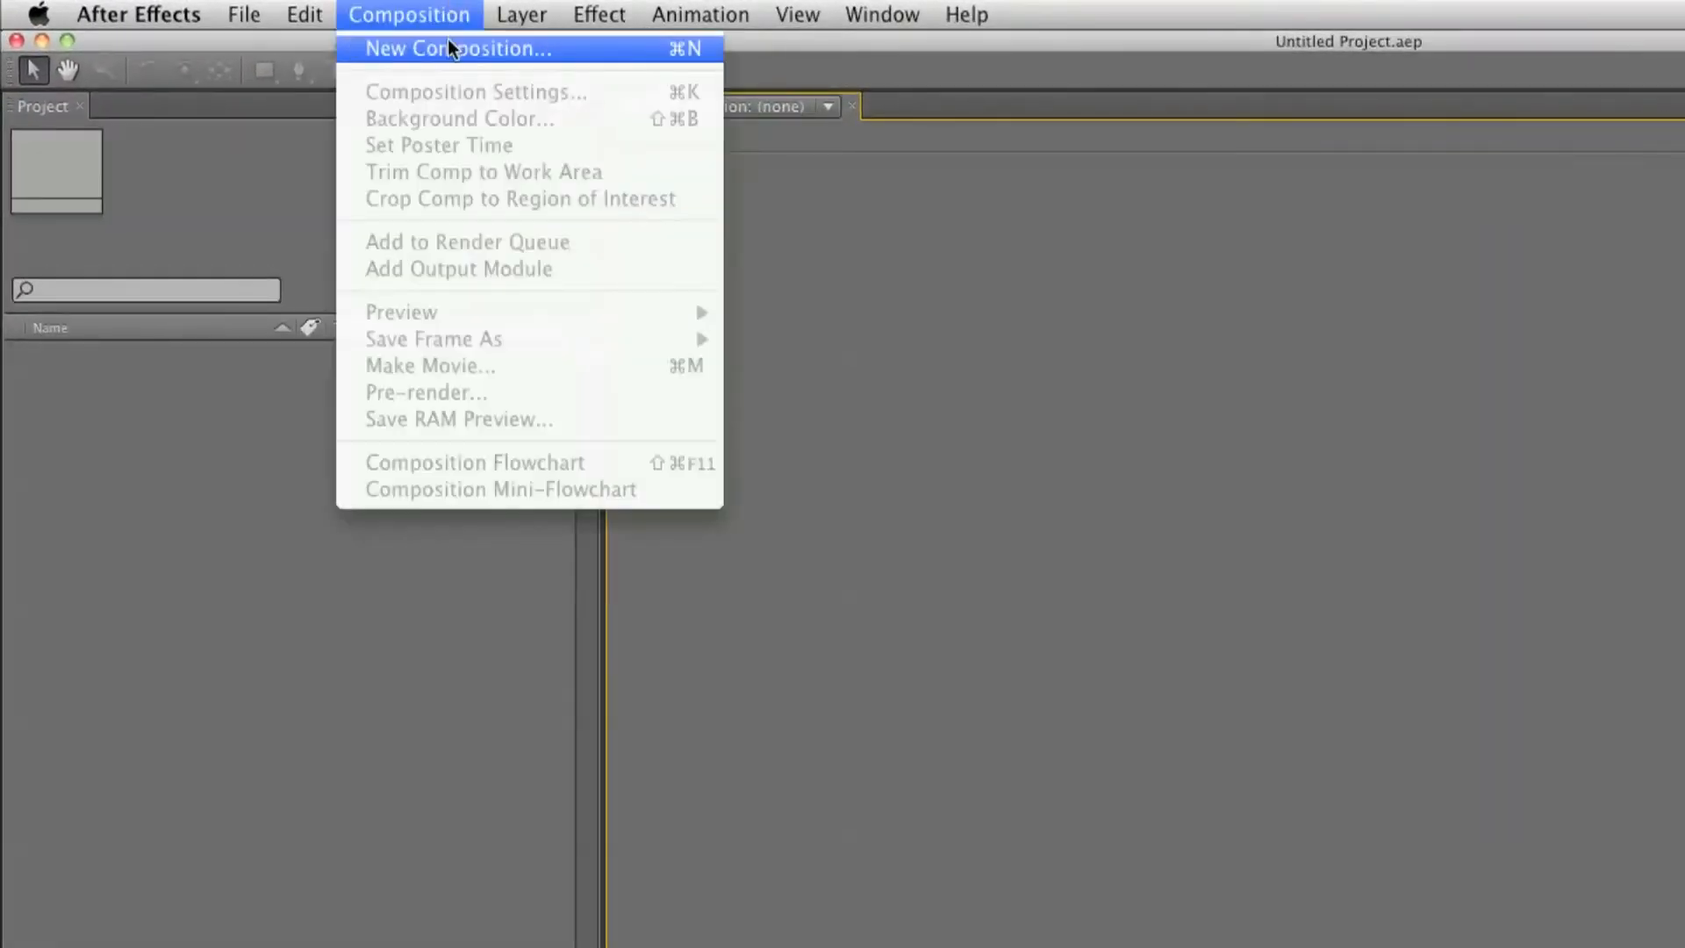
pyautogui.click(447, 43)
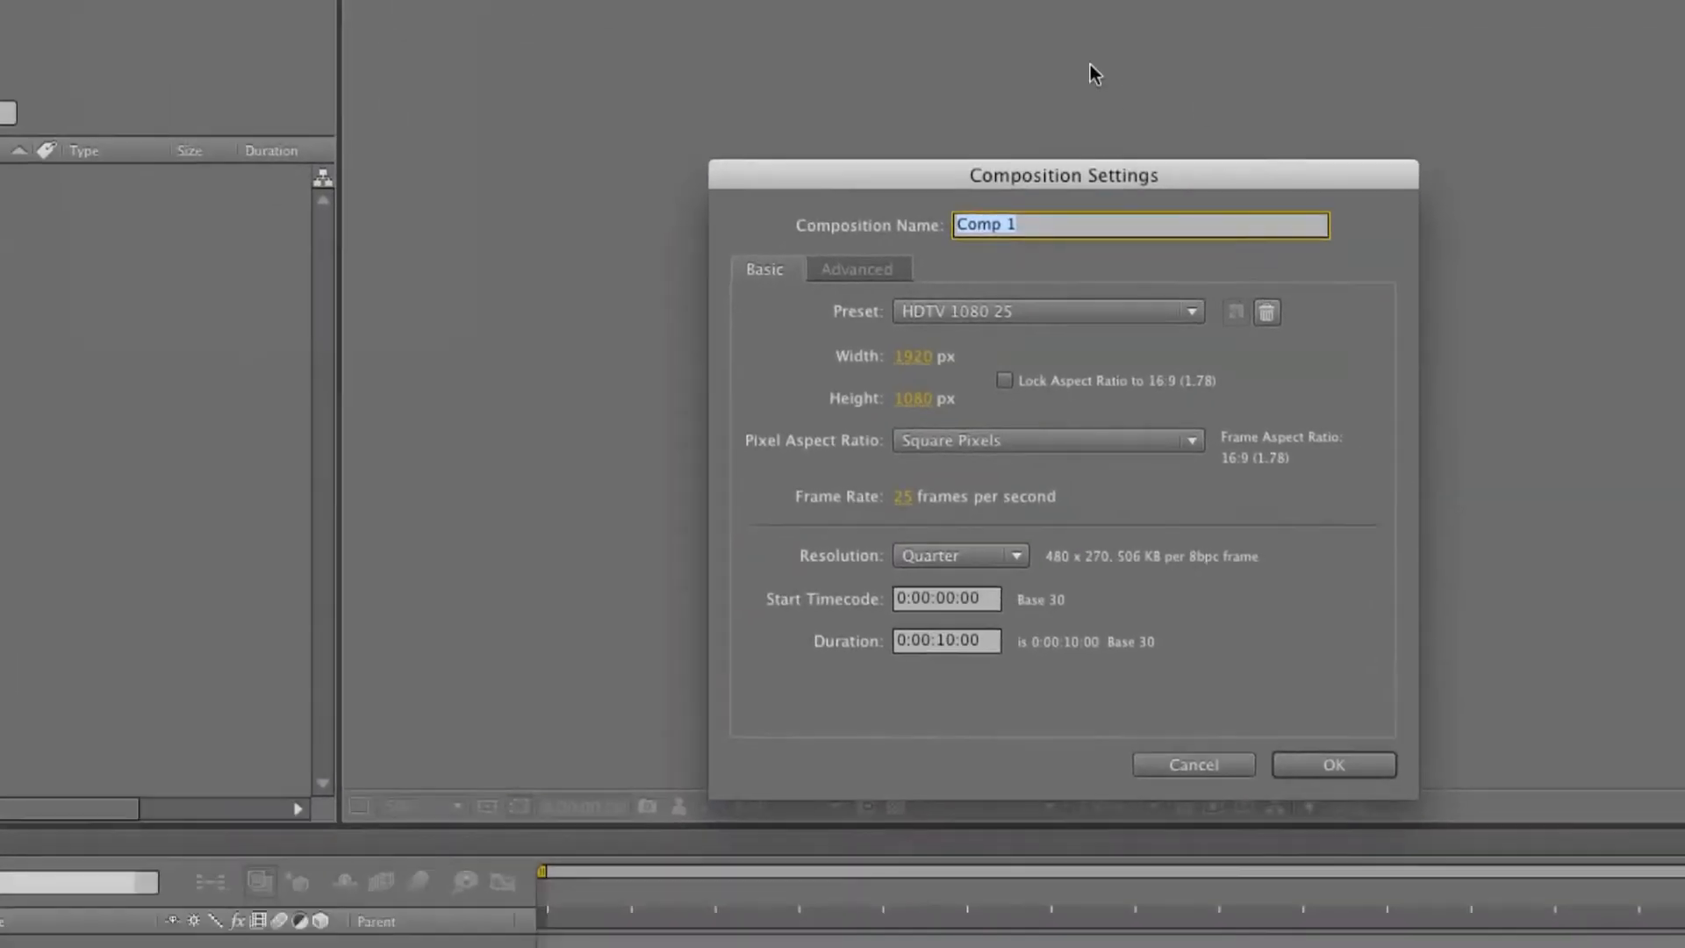
pyautogui.write('1')
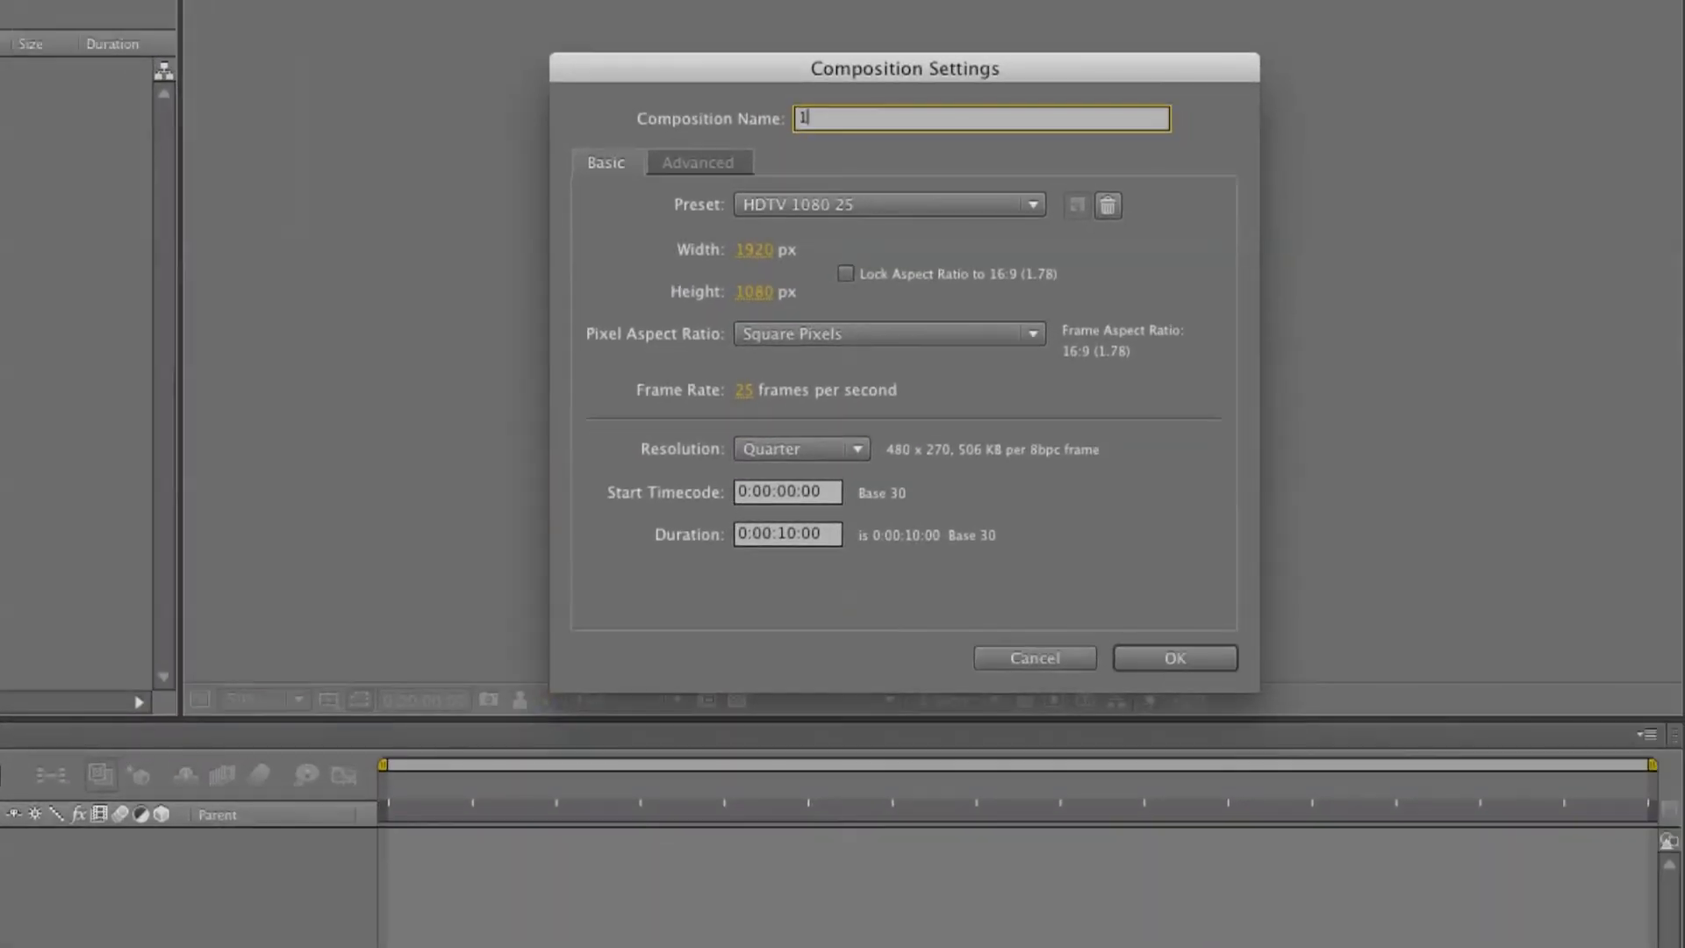
pyautogui.write('.Original Logo')
pyautogui.click(843, 204)
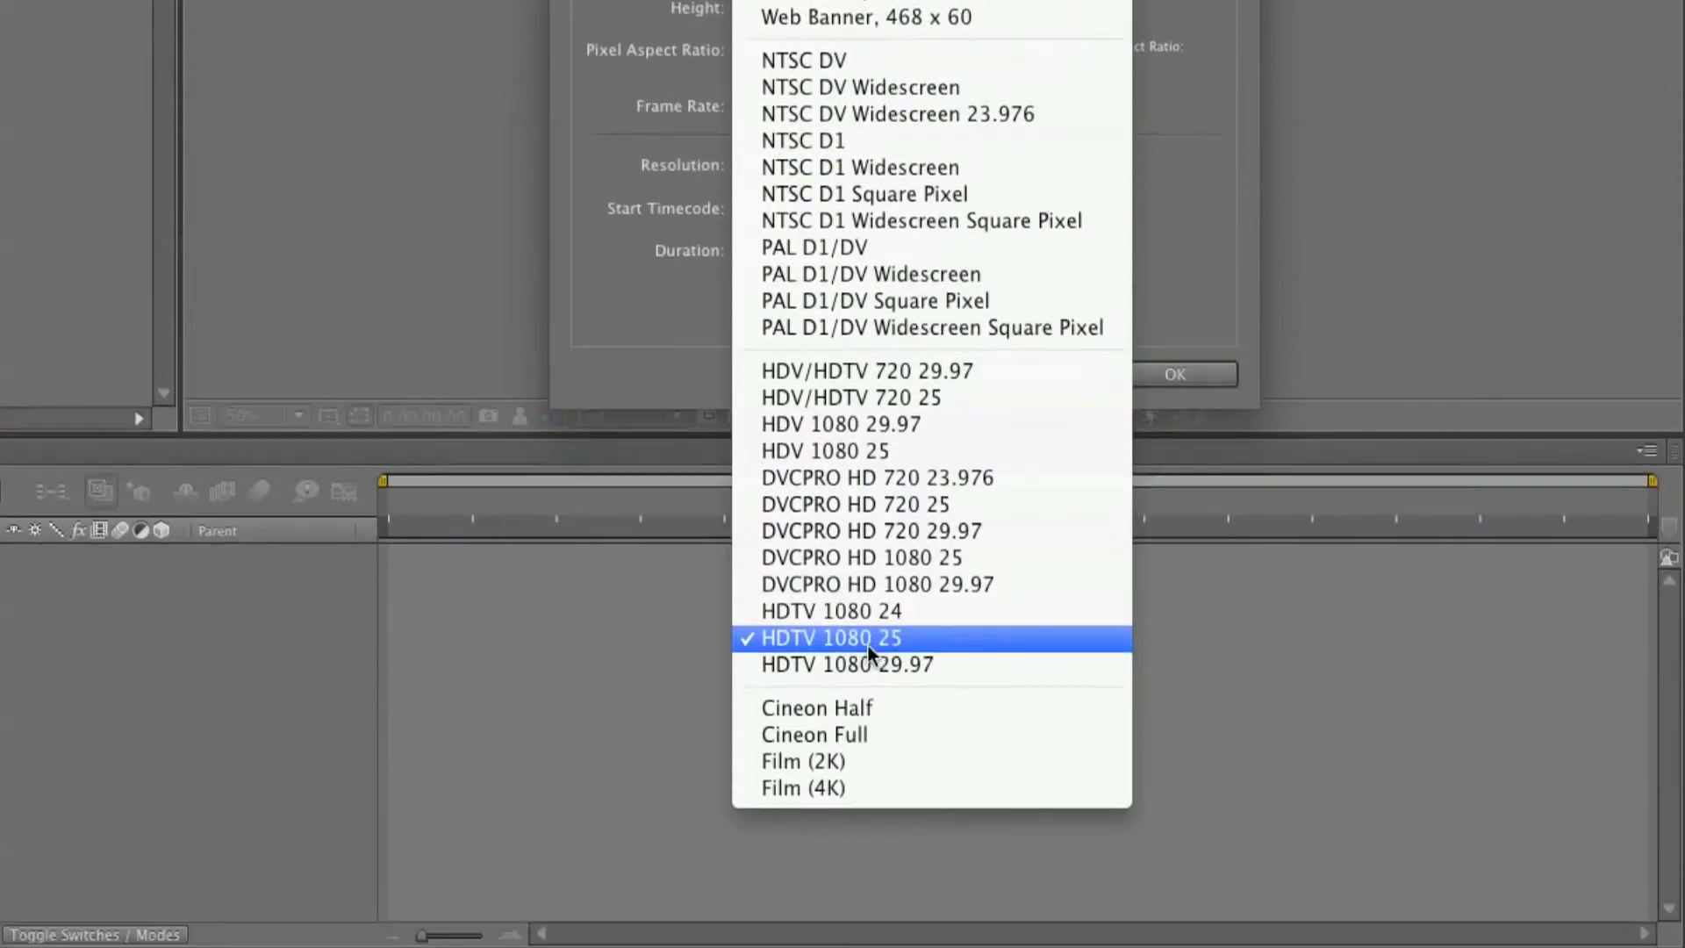
pyautogui.click(902, 638)
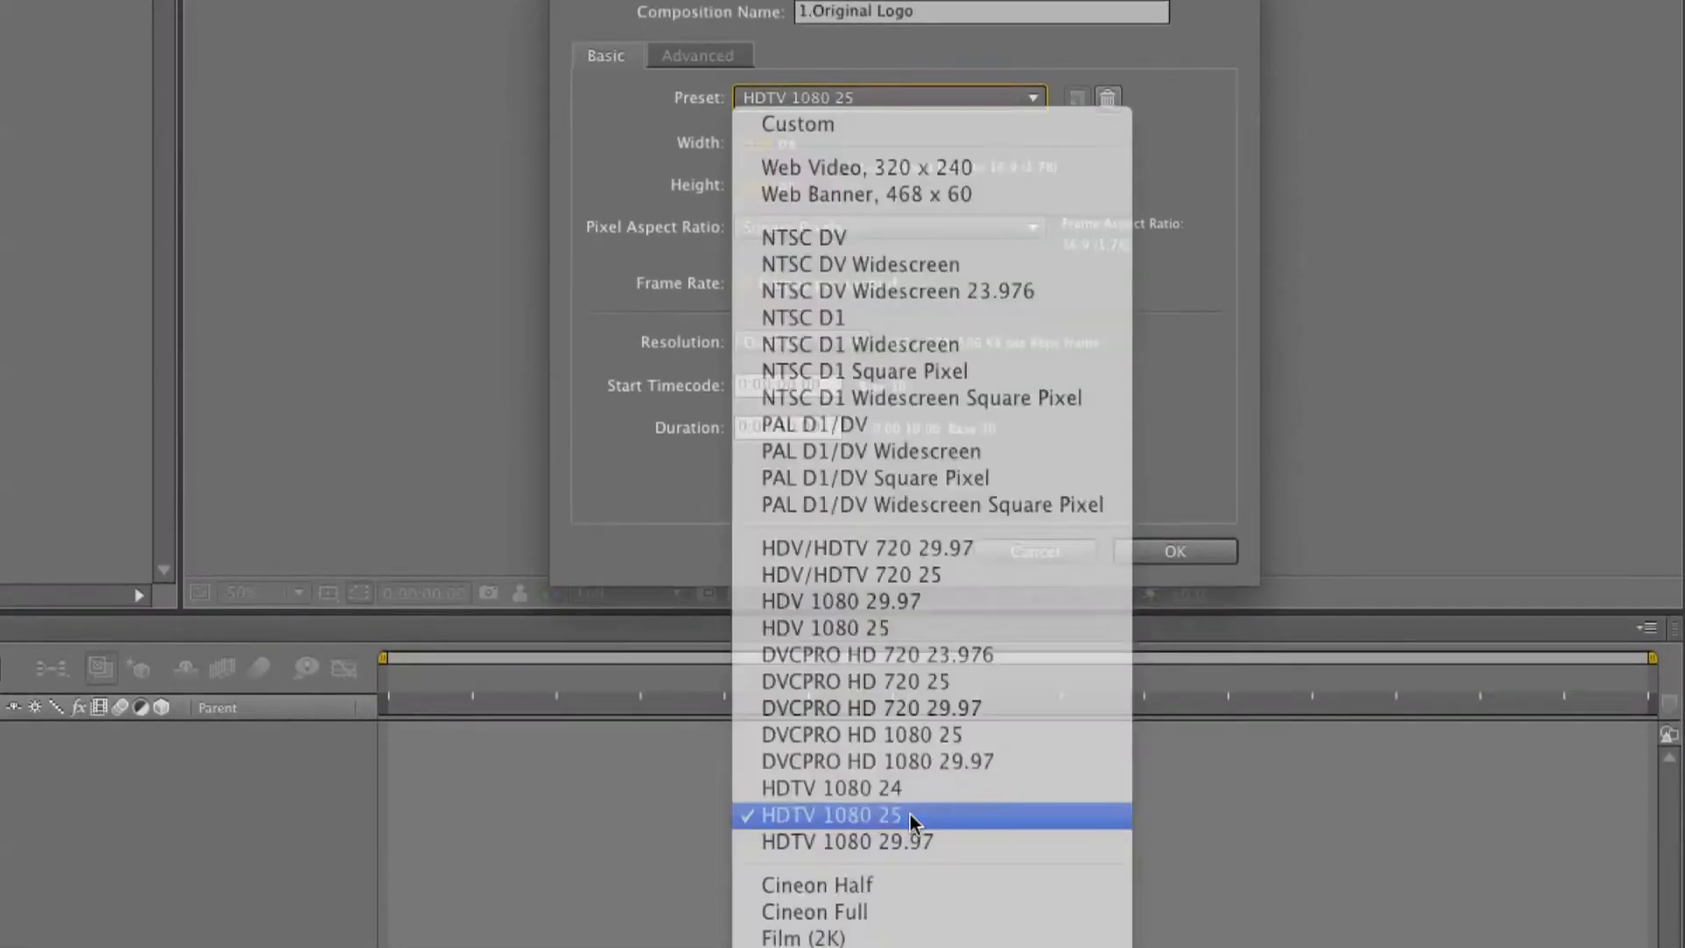
pyautogui.click(779, 250)
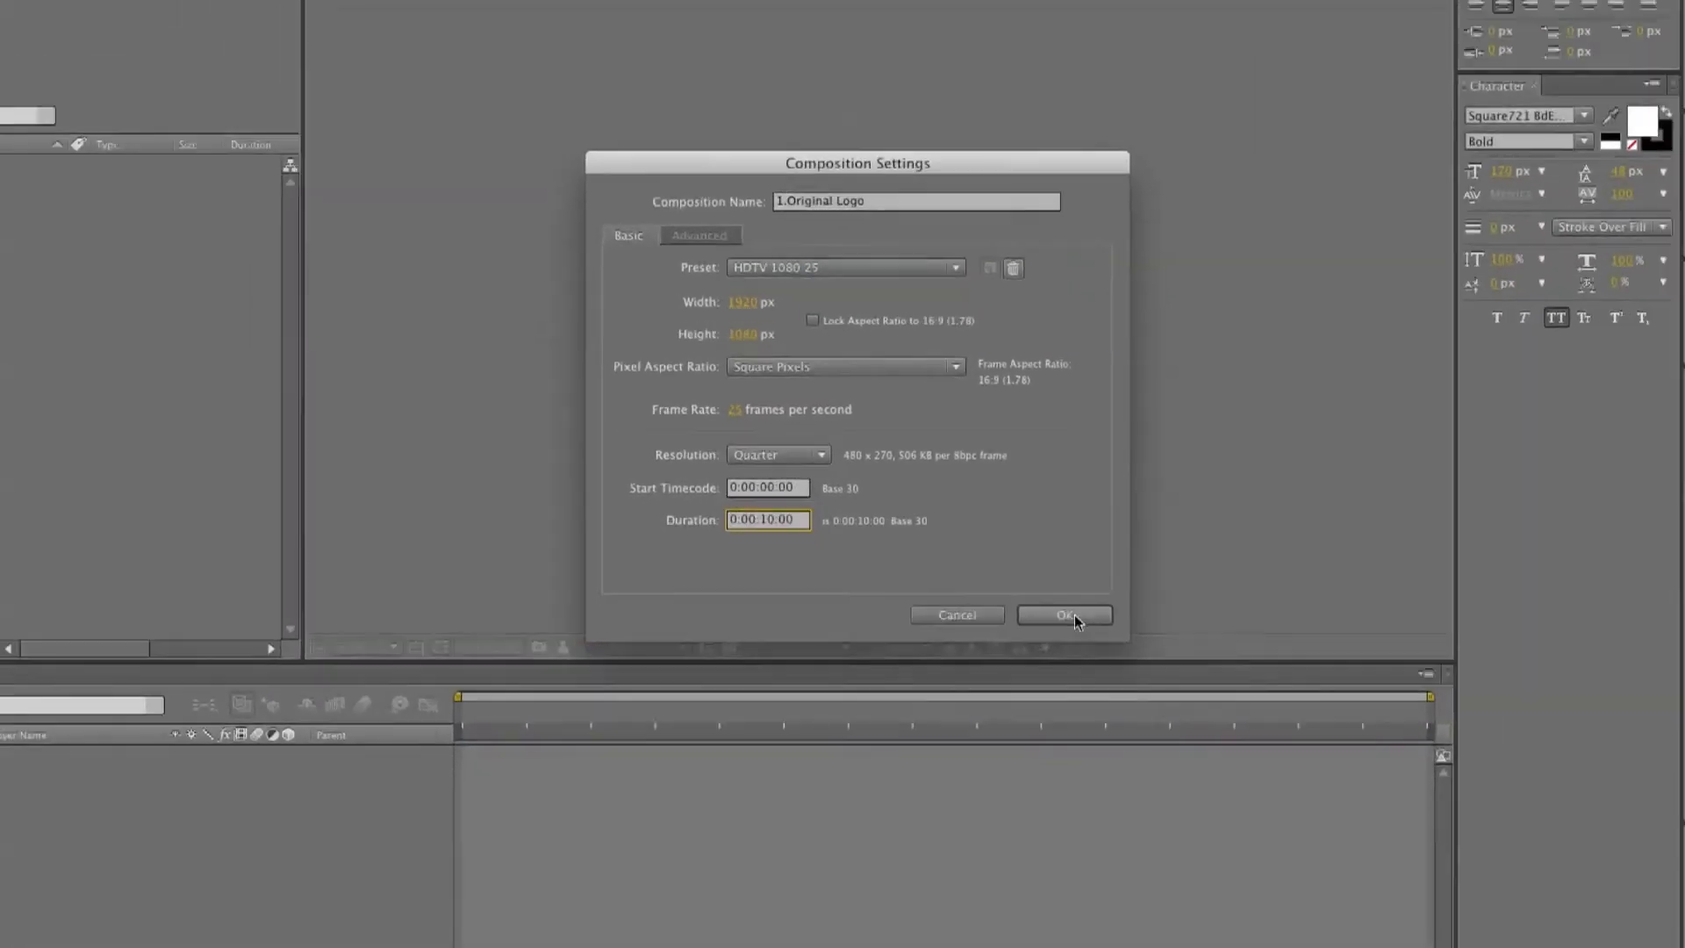
pyautogui.click(1175, 658)
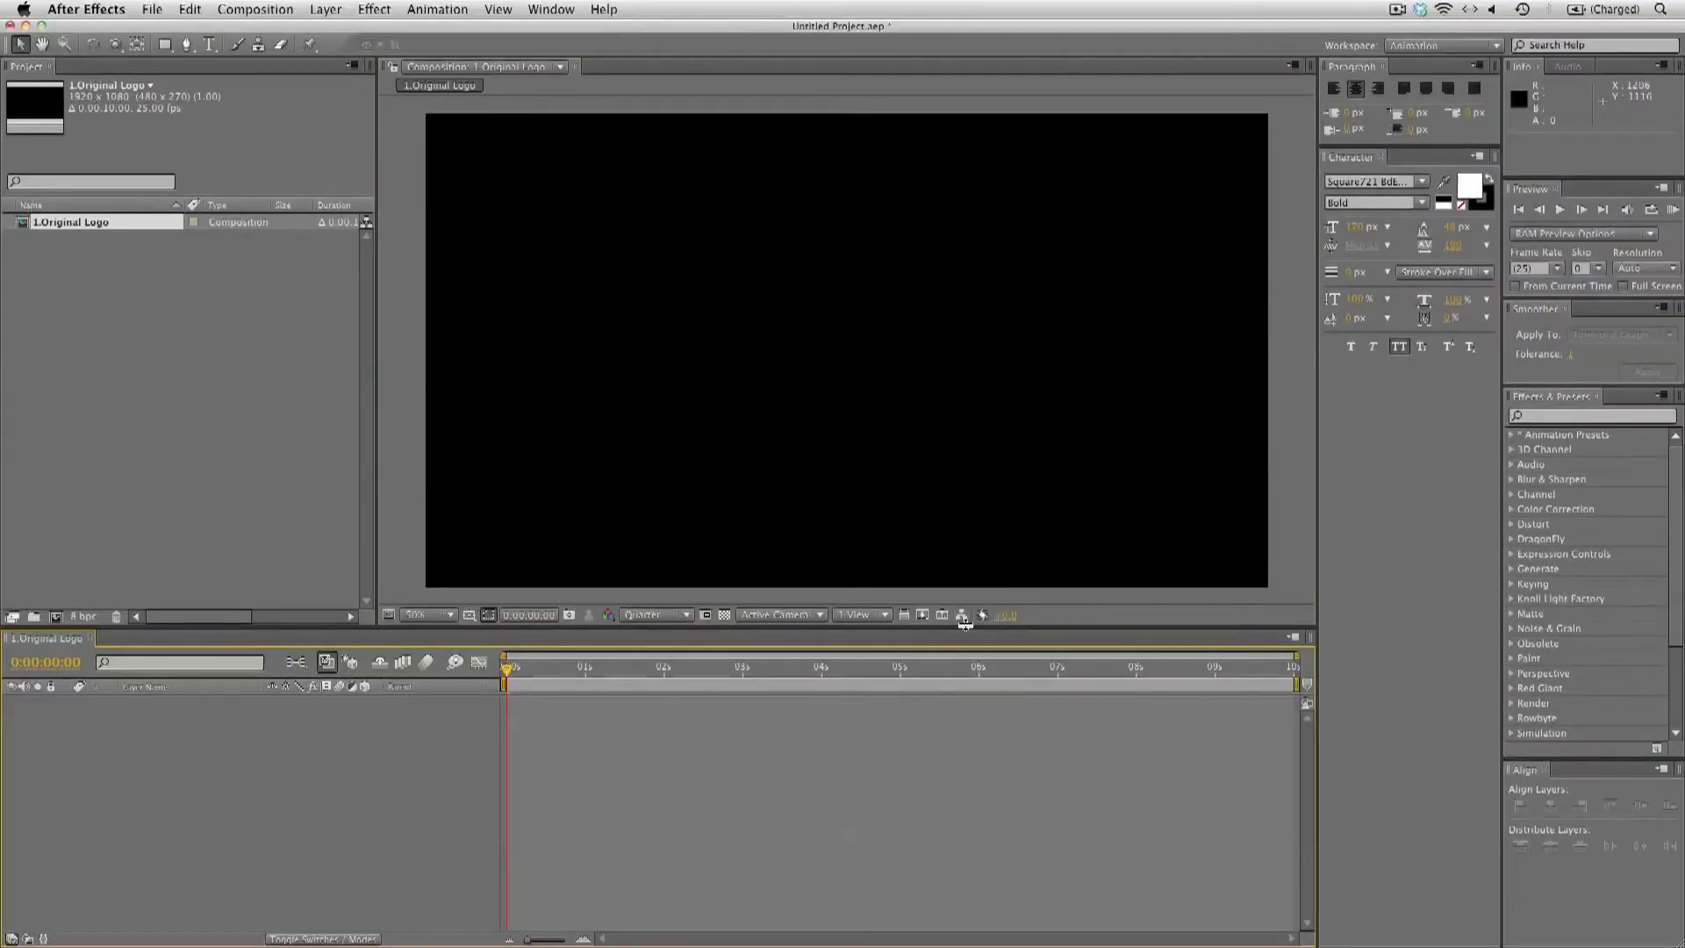
# Add the text RAMPANT to the logo composition and move it to the middle of the frame
pyautogui.moveTo(965, 623); pyautogui.dragTo(965, 669)
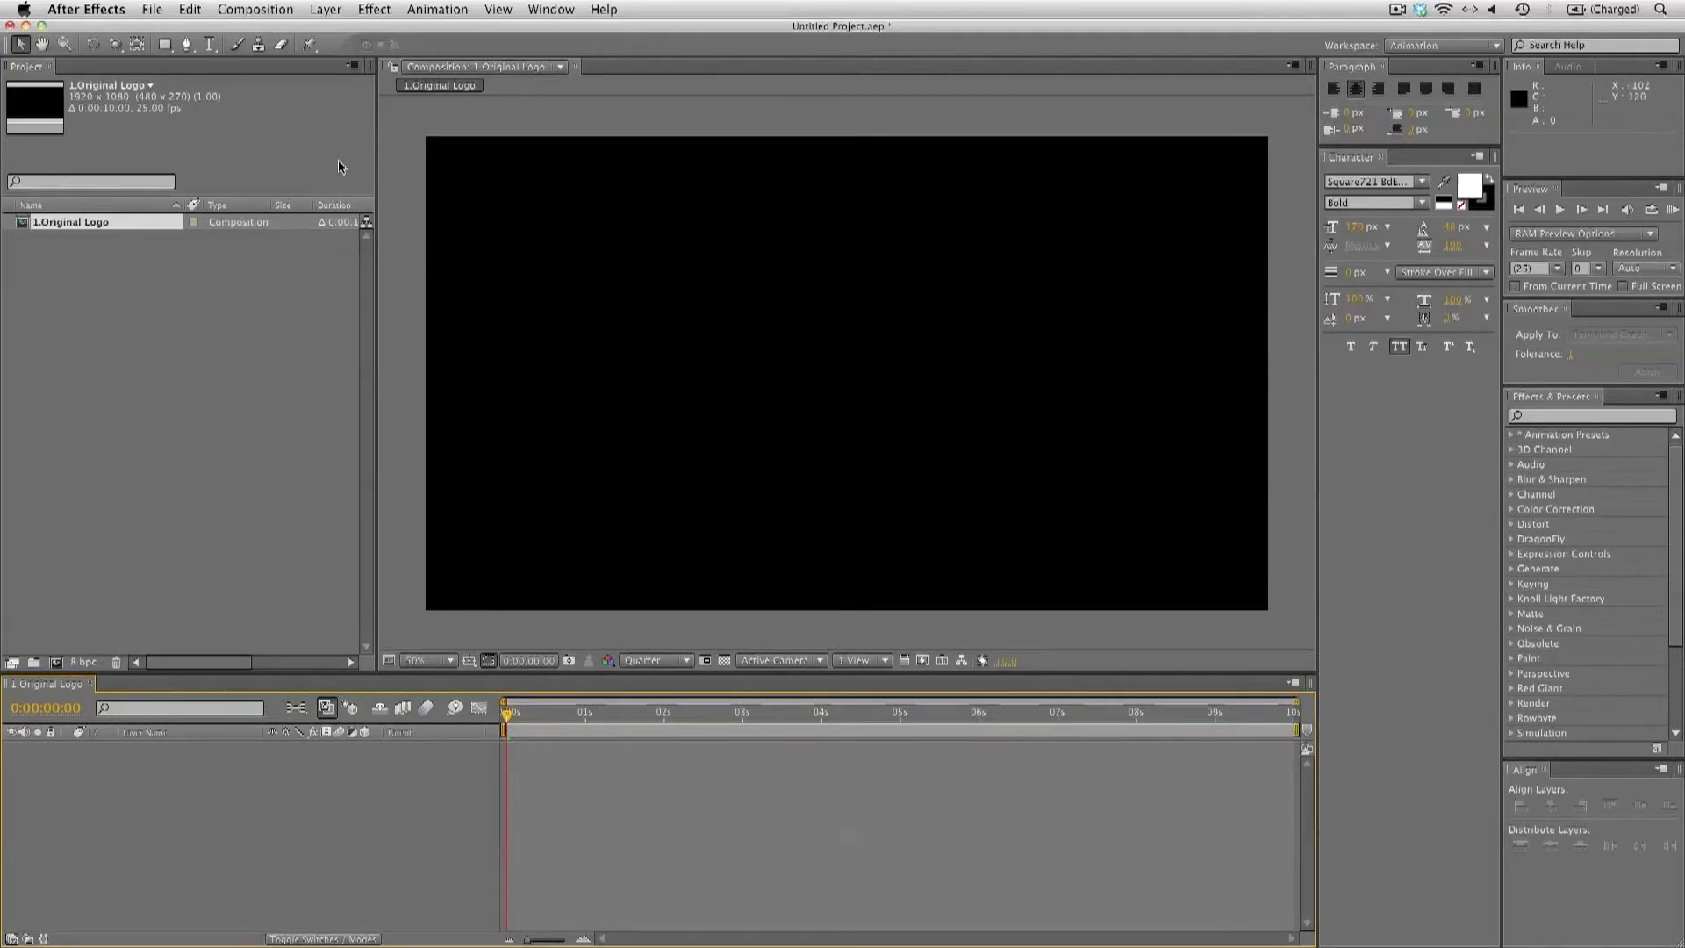
pyautogui.click(209, 44)
pyautogui.click(696, 397)
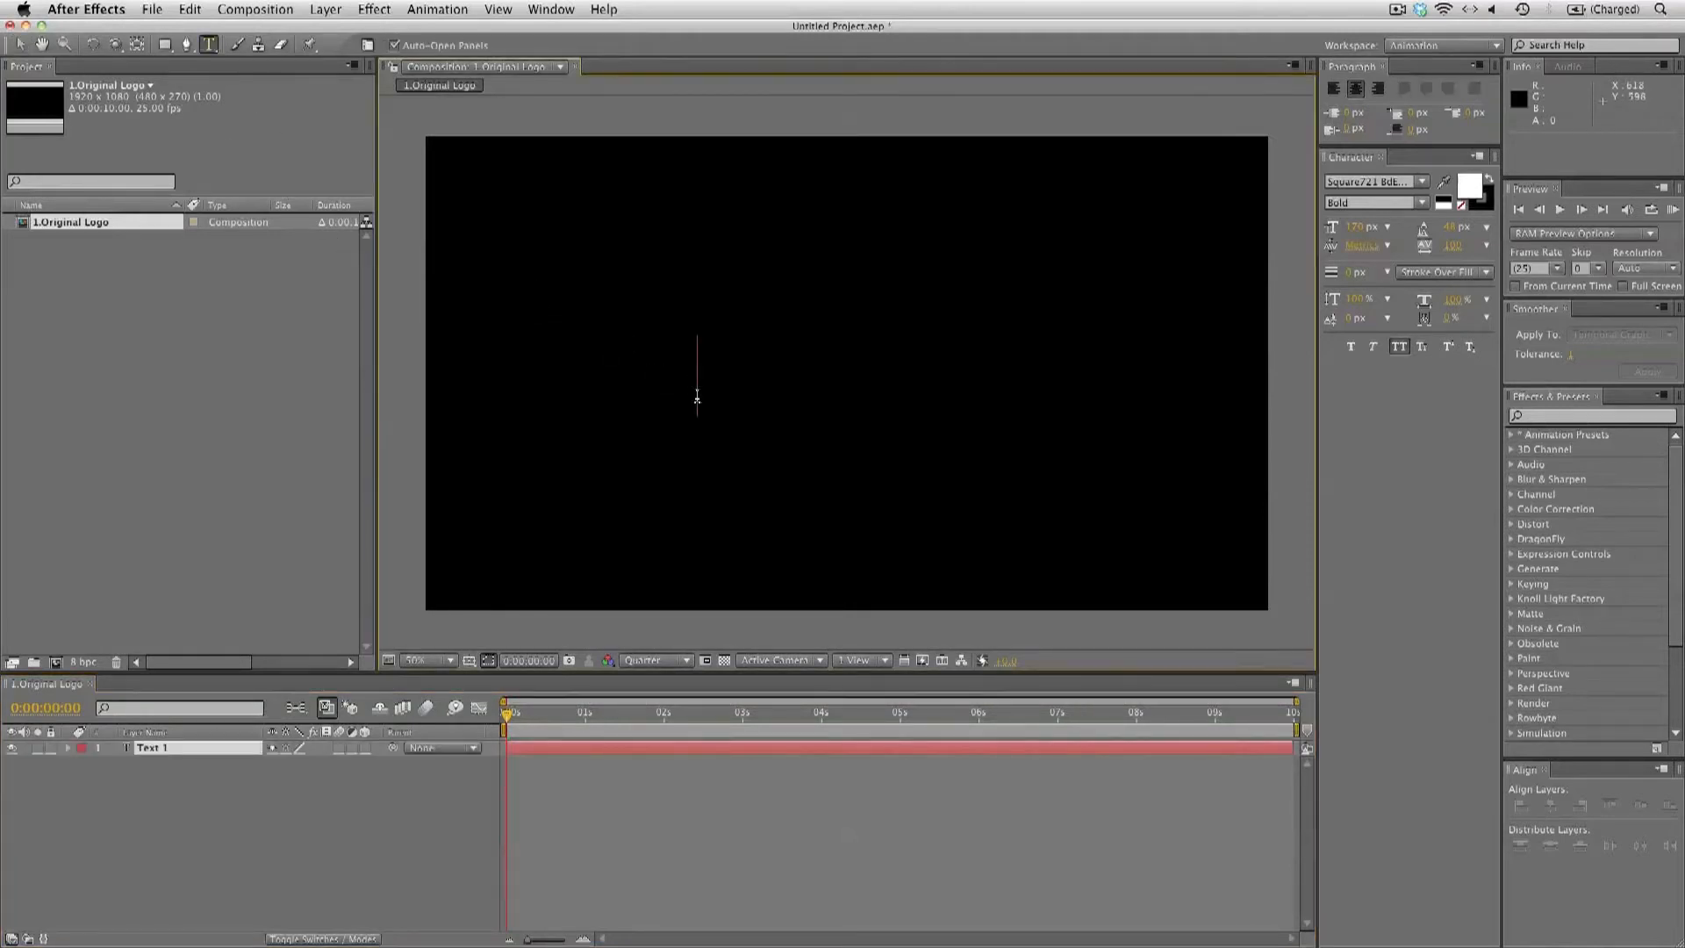
pyautogui.write('RAMPANT')
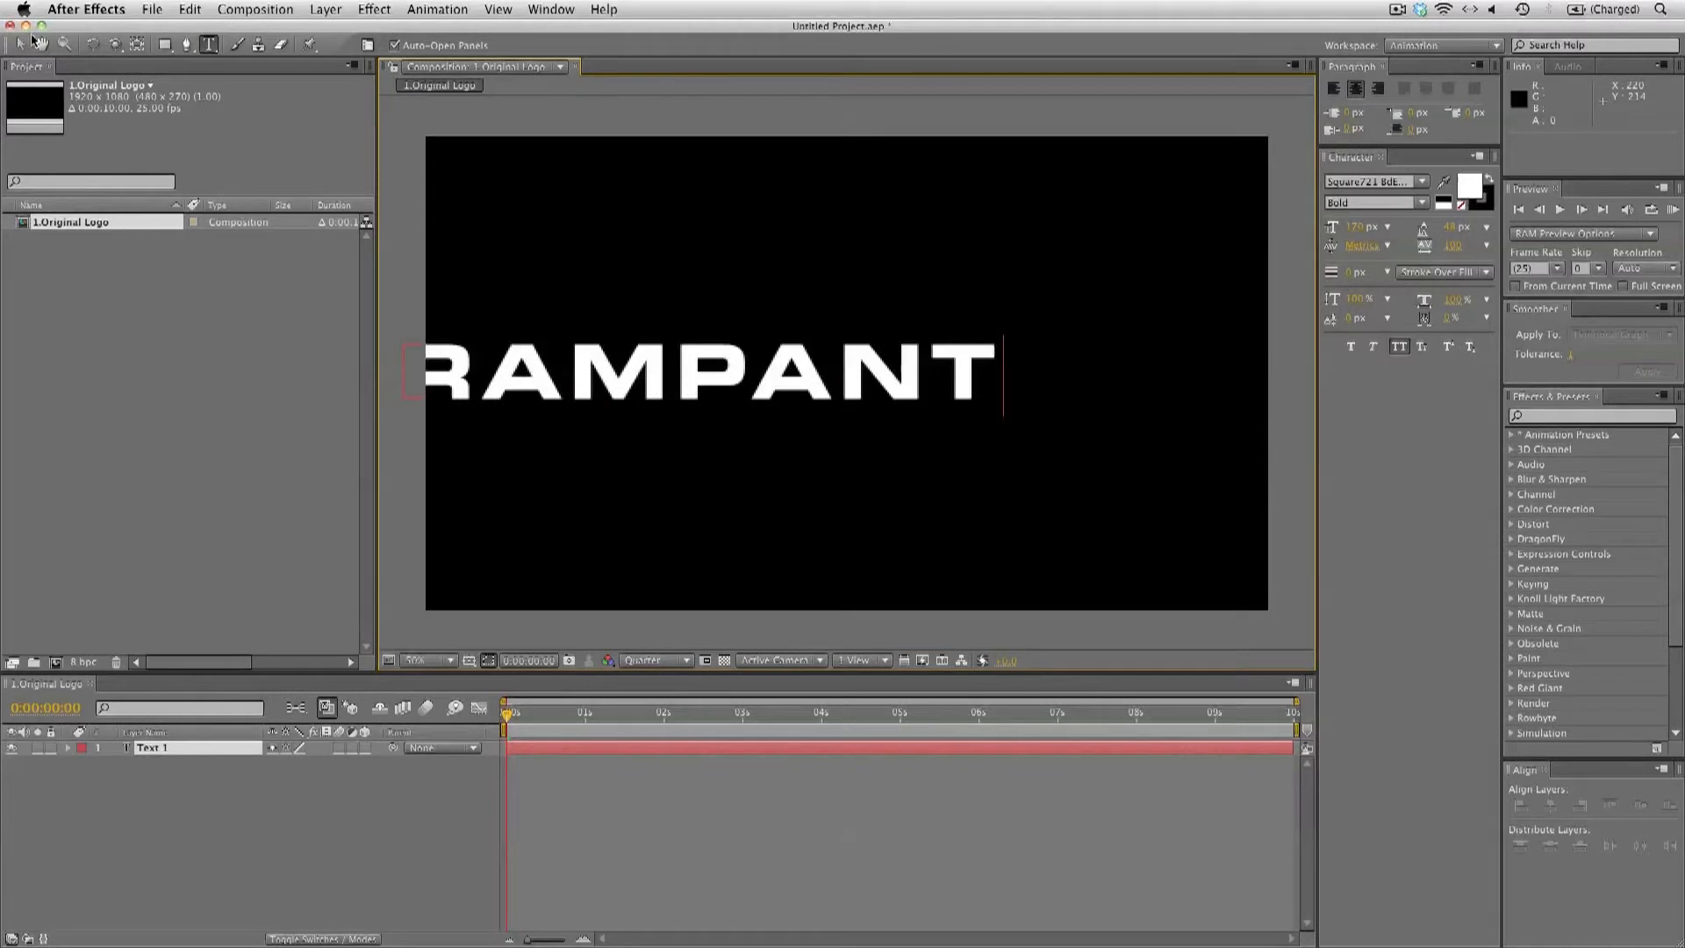
pyautogui.click(20, 44)
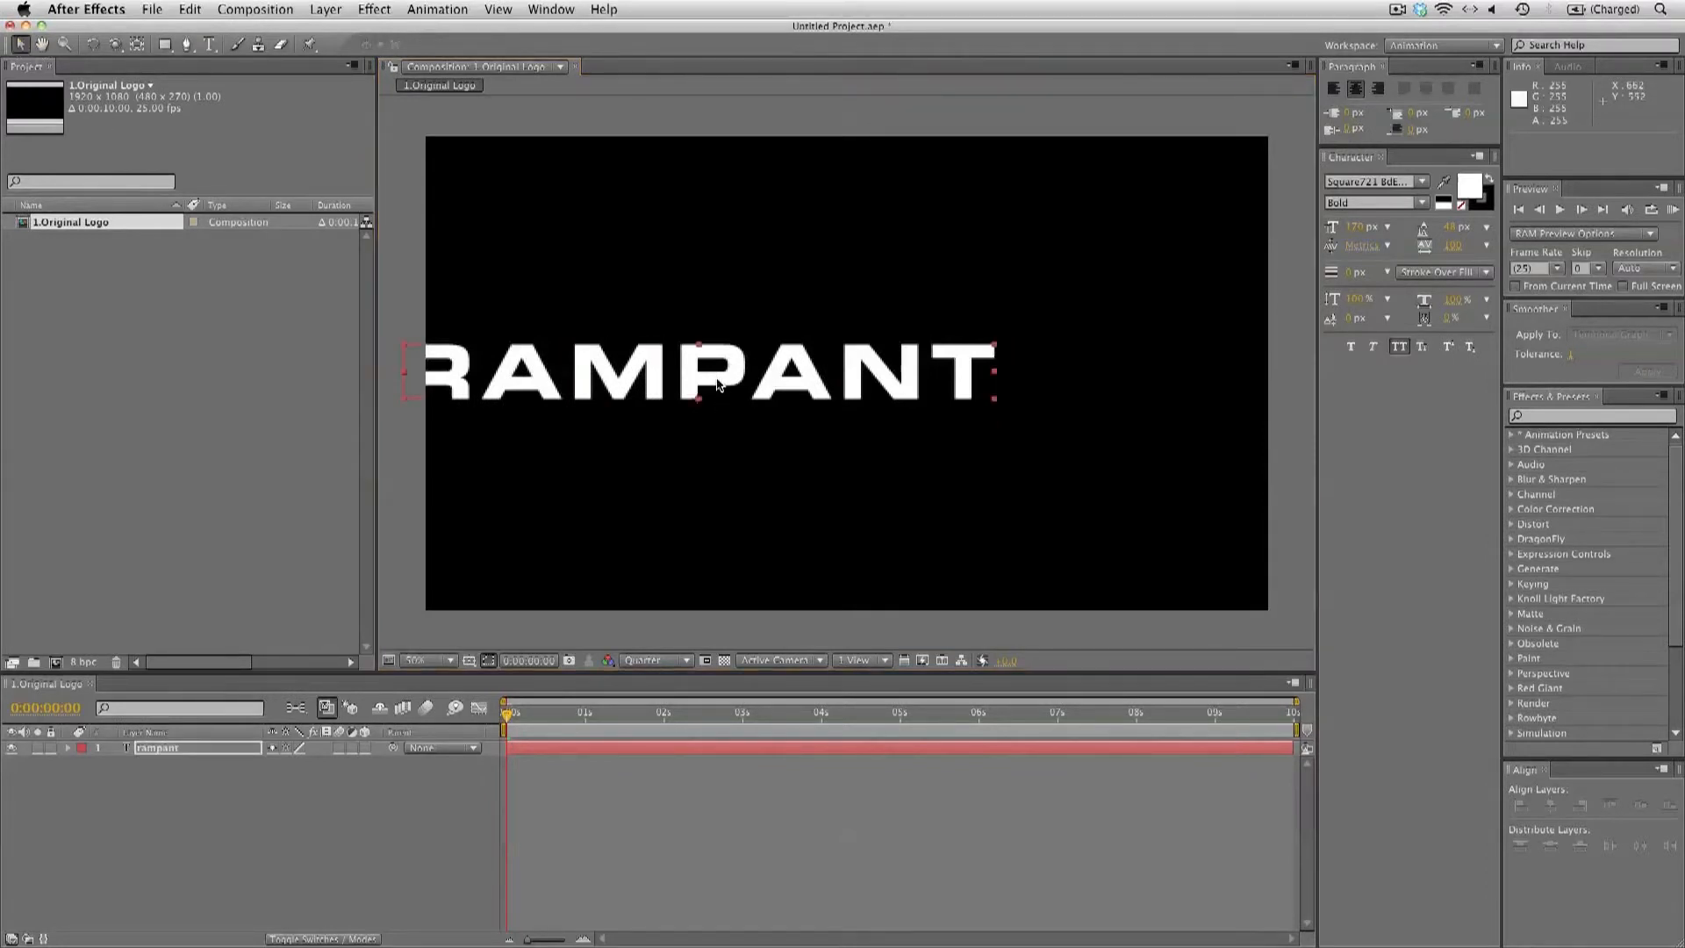
pyautogui.moveTo(718, 385); pyautogui.dragTo(862, 393)
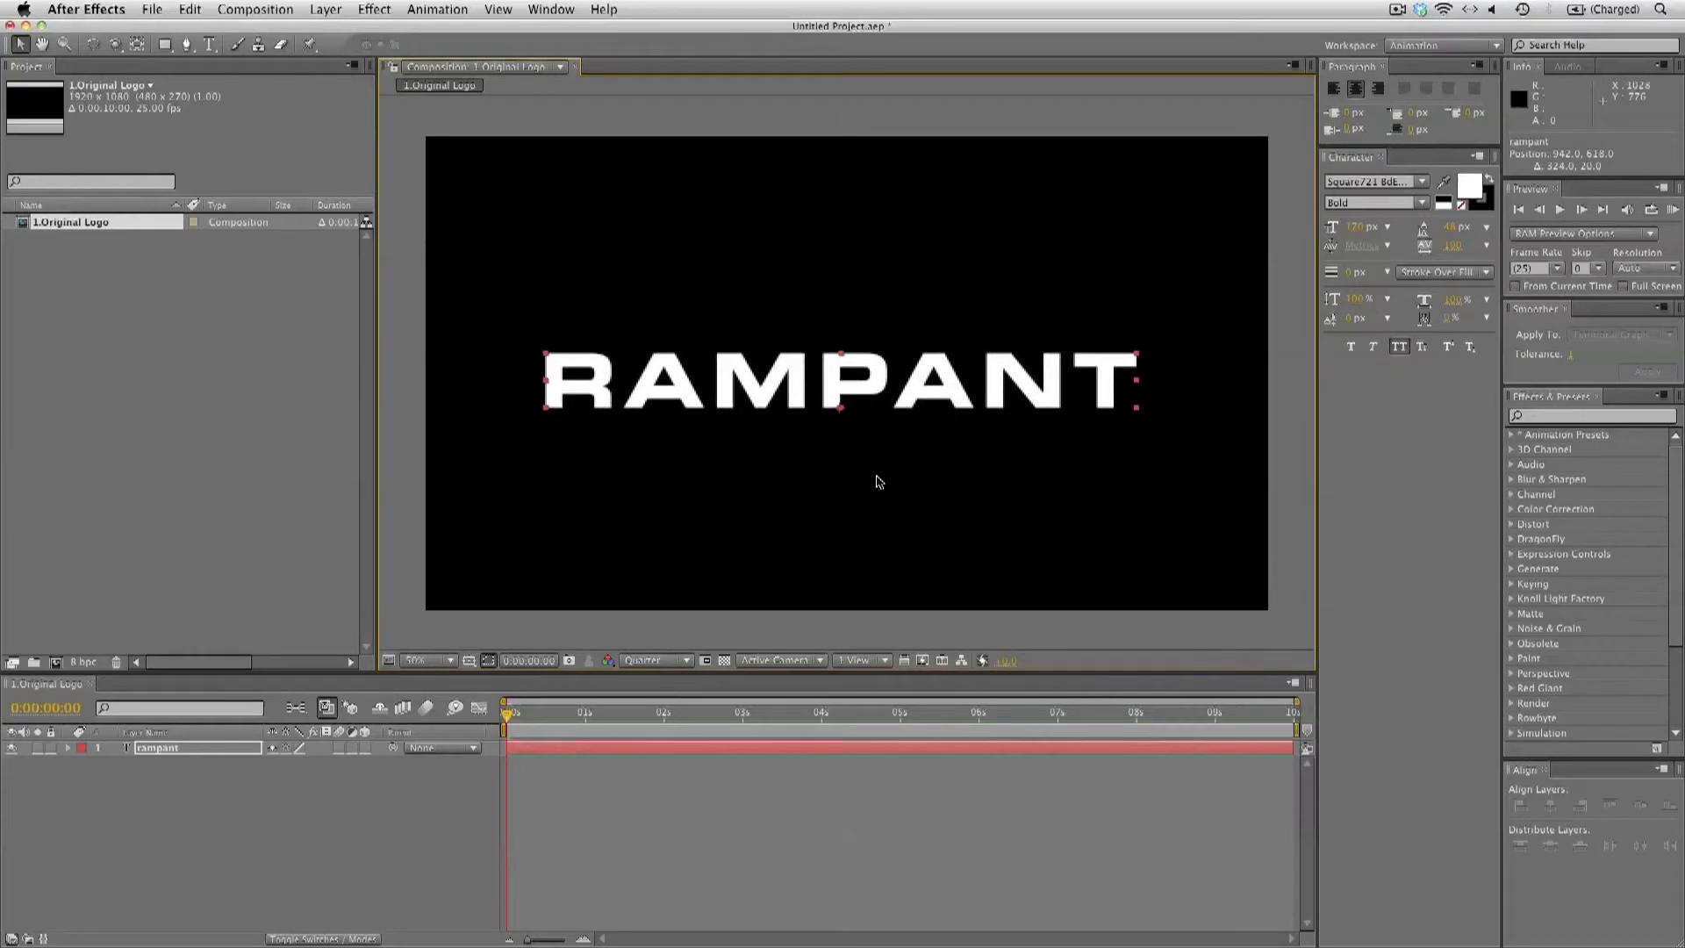
# Create a second composition named 2.Splatter Animations with the HDTV 1080 25 preset and a 10-second duration
pyautogui.click(196, 371)
pyautogui.click(255, 9)
pyautogui.click(257, 30)
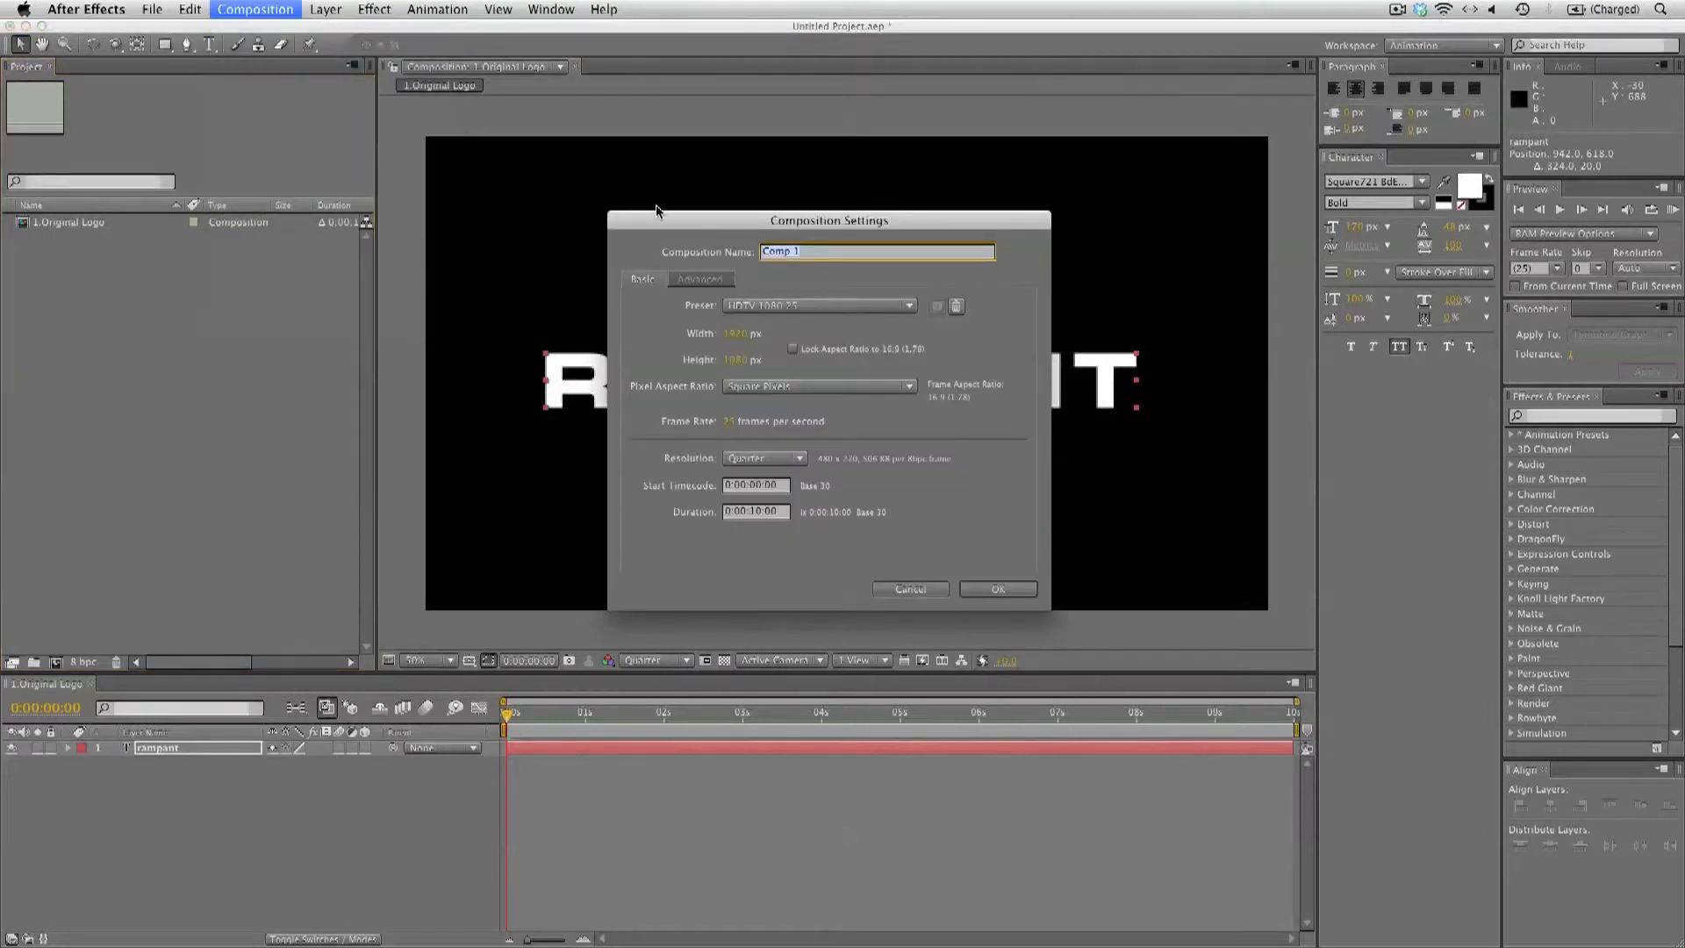
pyautogui.write('2.Splatter Animations')
pyautogui.press('Return')
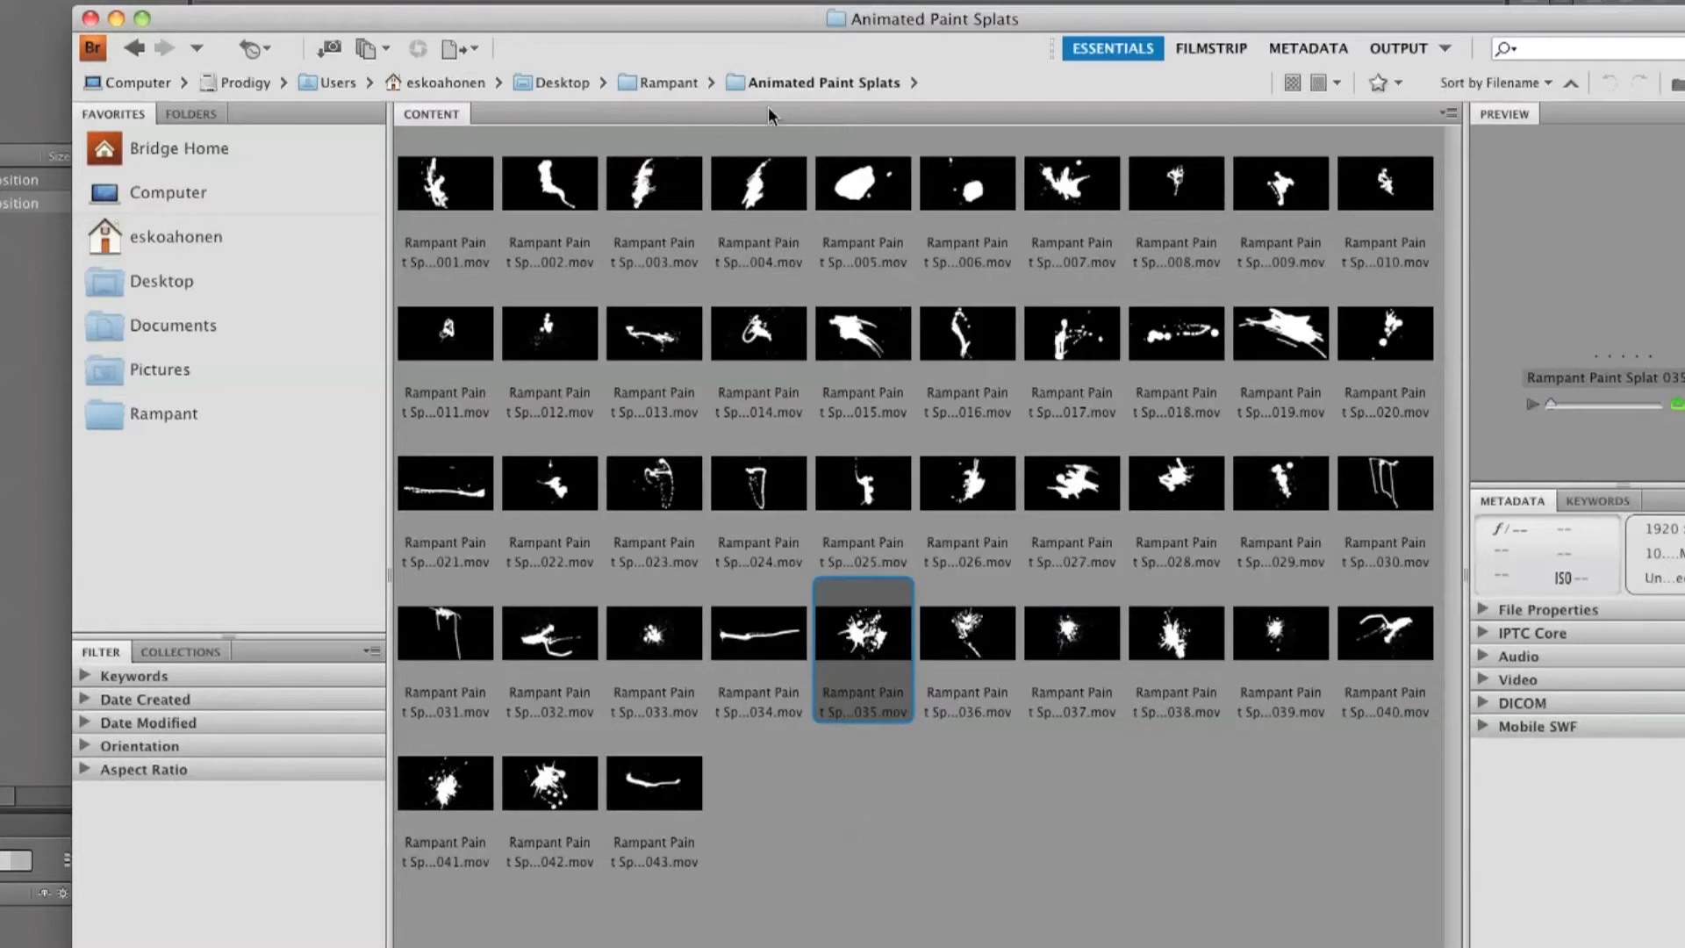
# Import Rampant Paint Splat 035.mov and 042.mov from the Animated Paint Splats folder in Adobe Bridge and add both to the 2.Splatter Animations composition
pyautogui.click(912, 854)
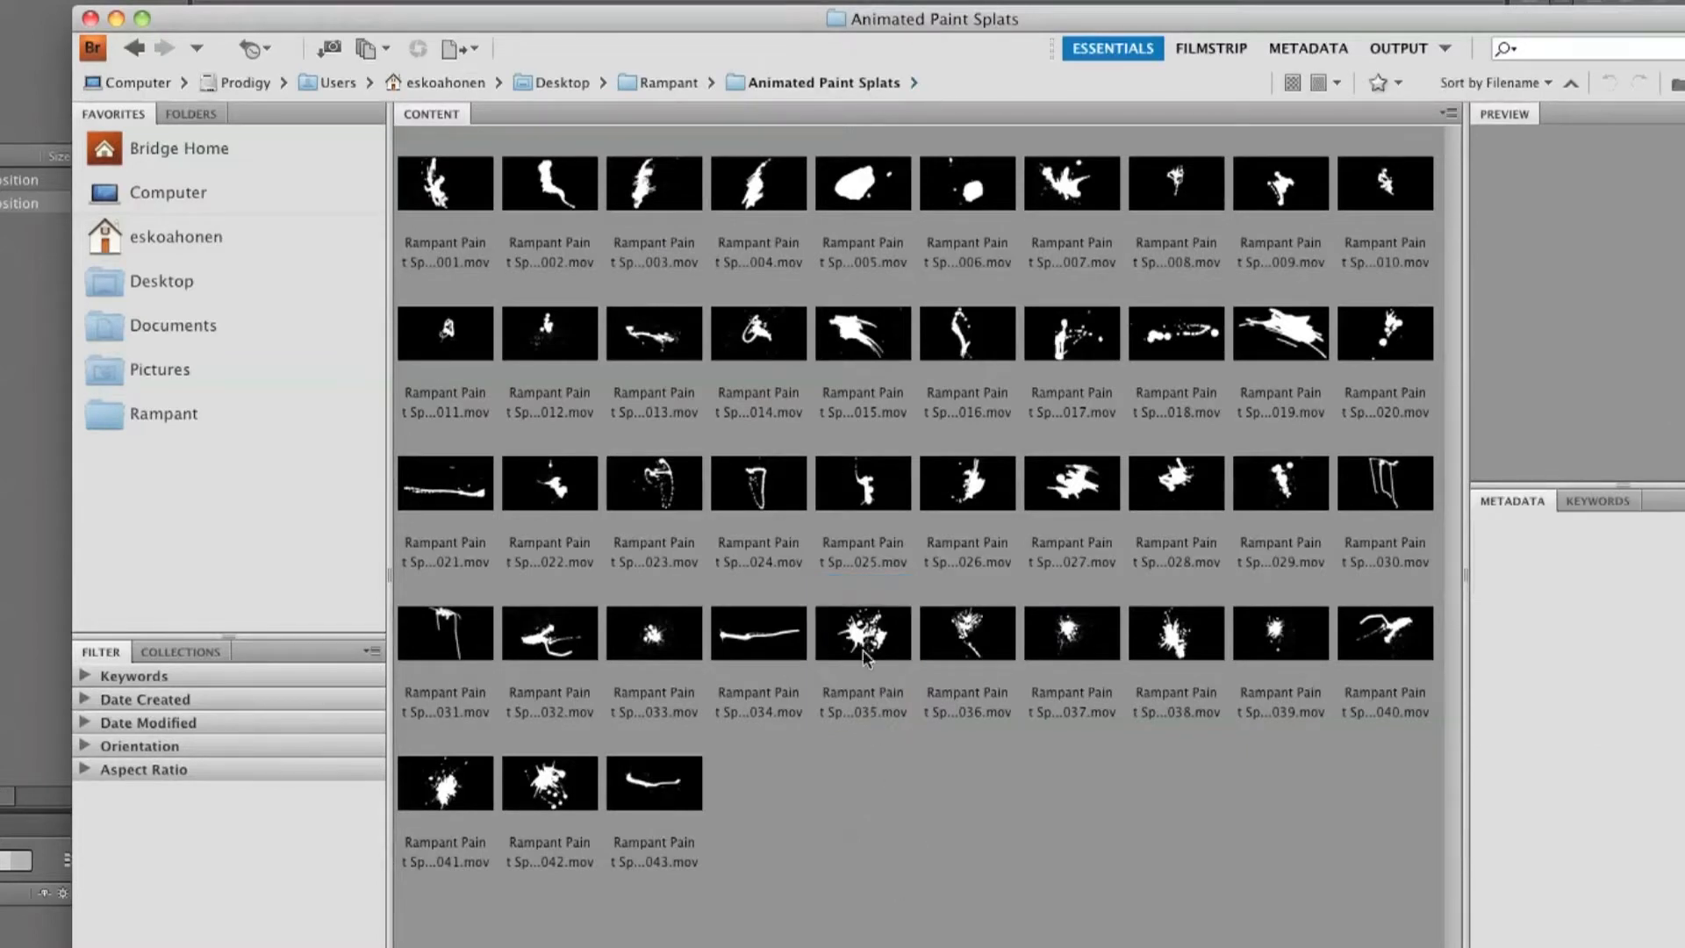
pyautogui.click(874, 678)
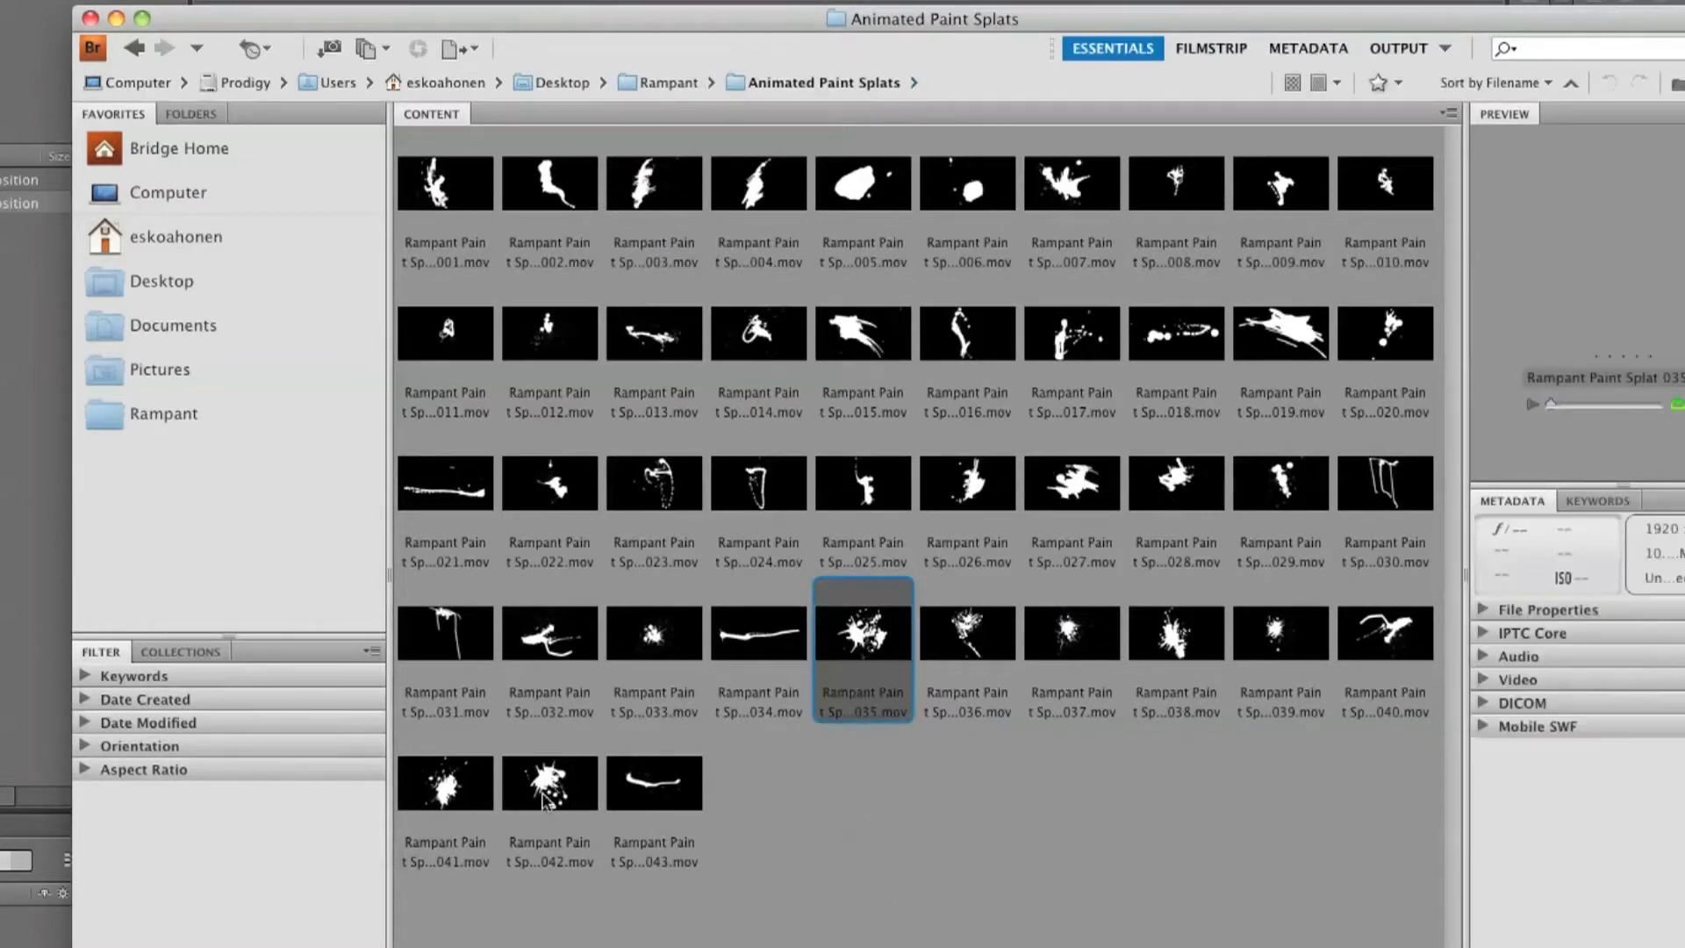
pyautogui.keyDown('super'); pyautogui.click(550, 799); pyautogui.keyUp('super')
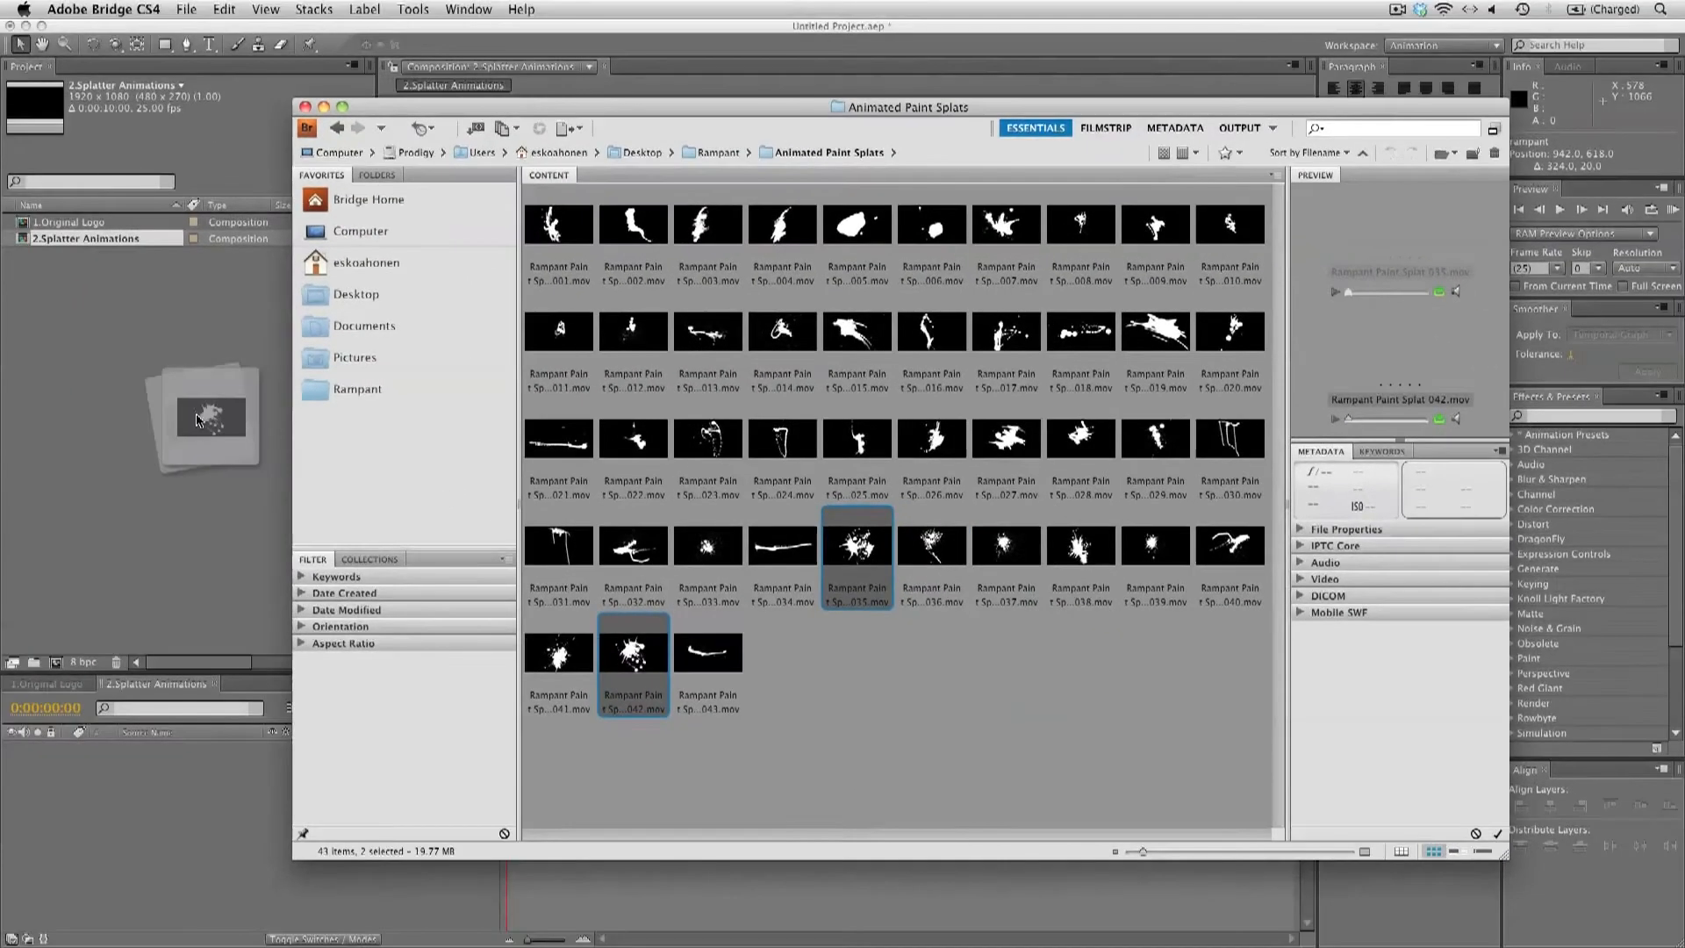
pyautogui.doubleClick(864, 592)
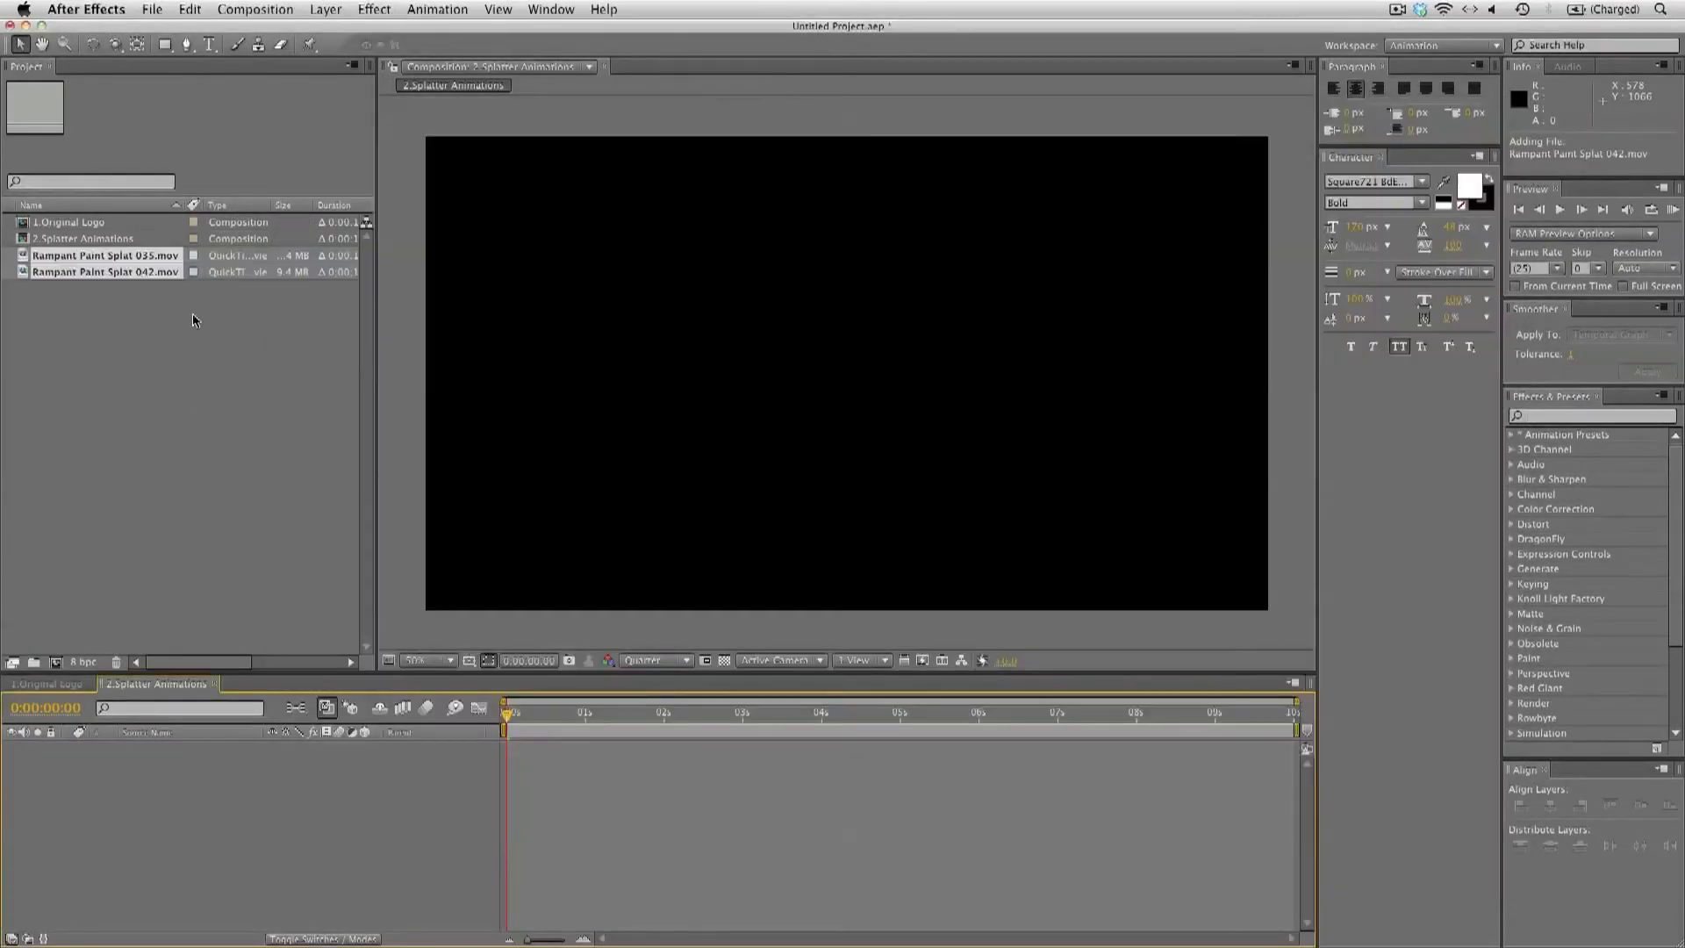
pyautogui.moveTo(163, 271); pyautogui.dragTo(283, 808)
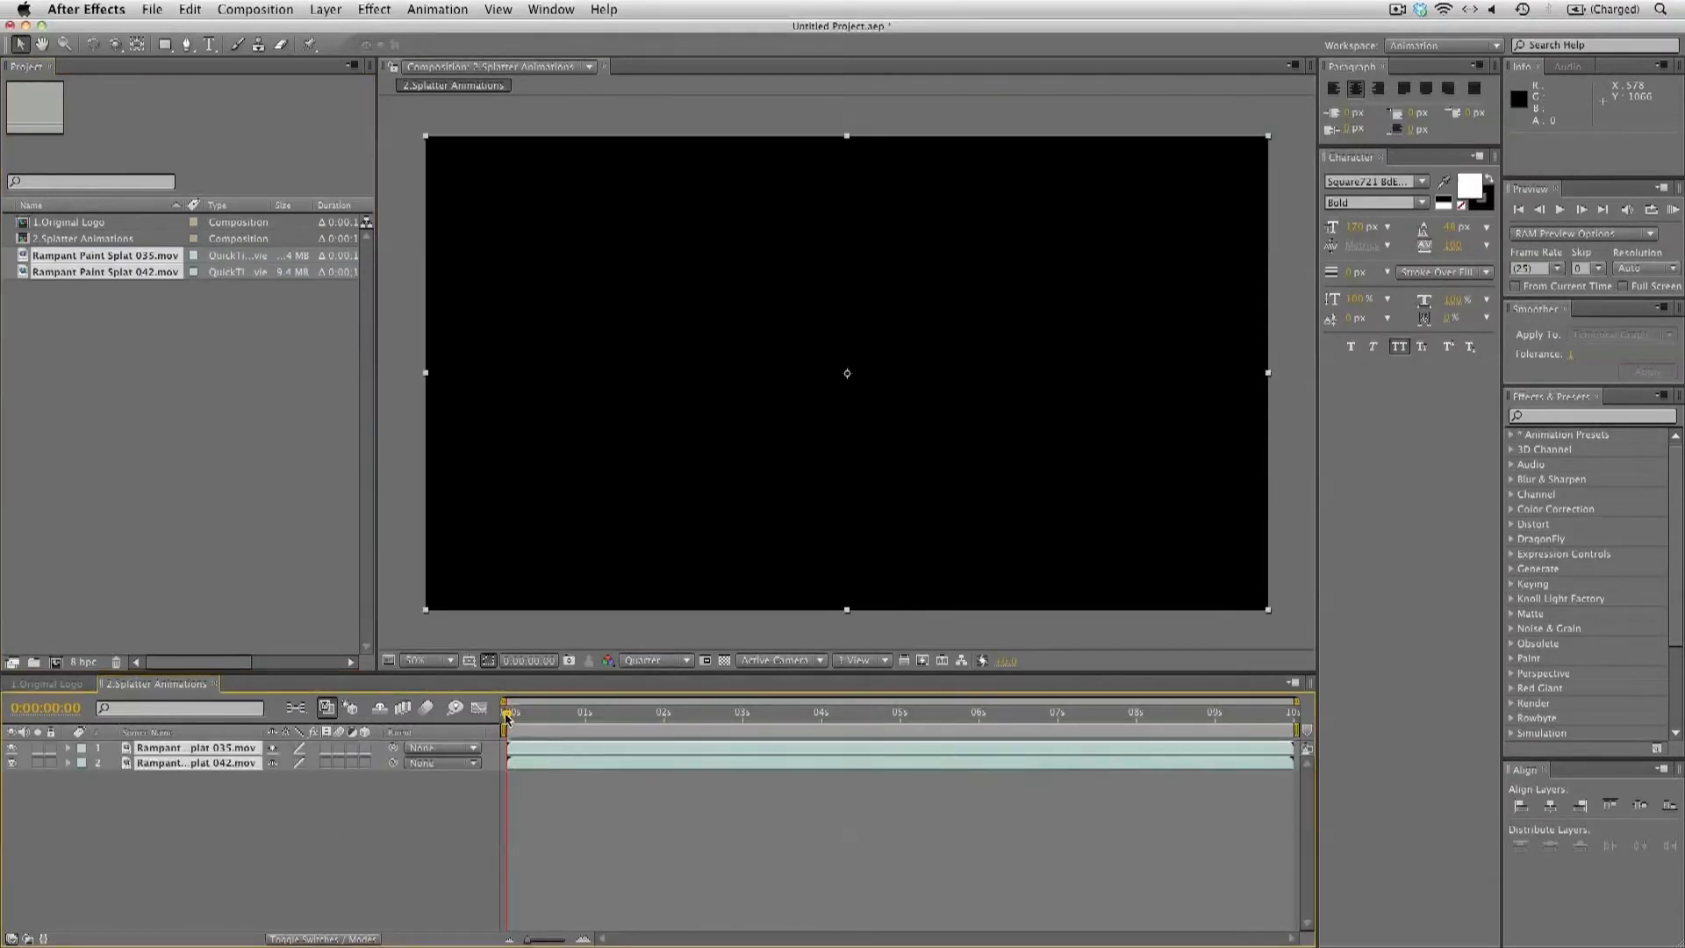
# At 0:00:00:10, move the Rampant Paint Splat 035 layer horizontally to the right, to position 1200, 540
pyautogui.moveTo(507, 717); pyautogui.dragTo(535, 719)
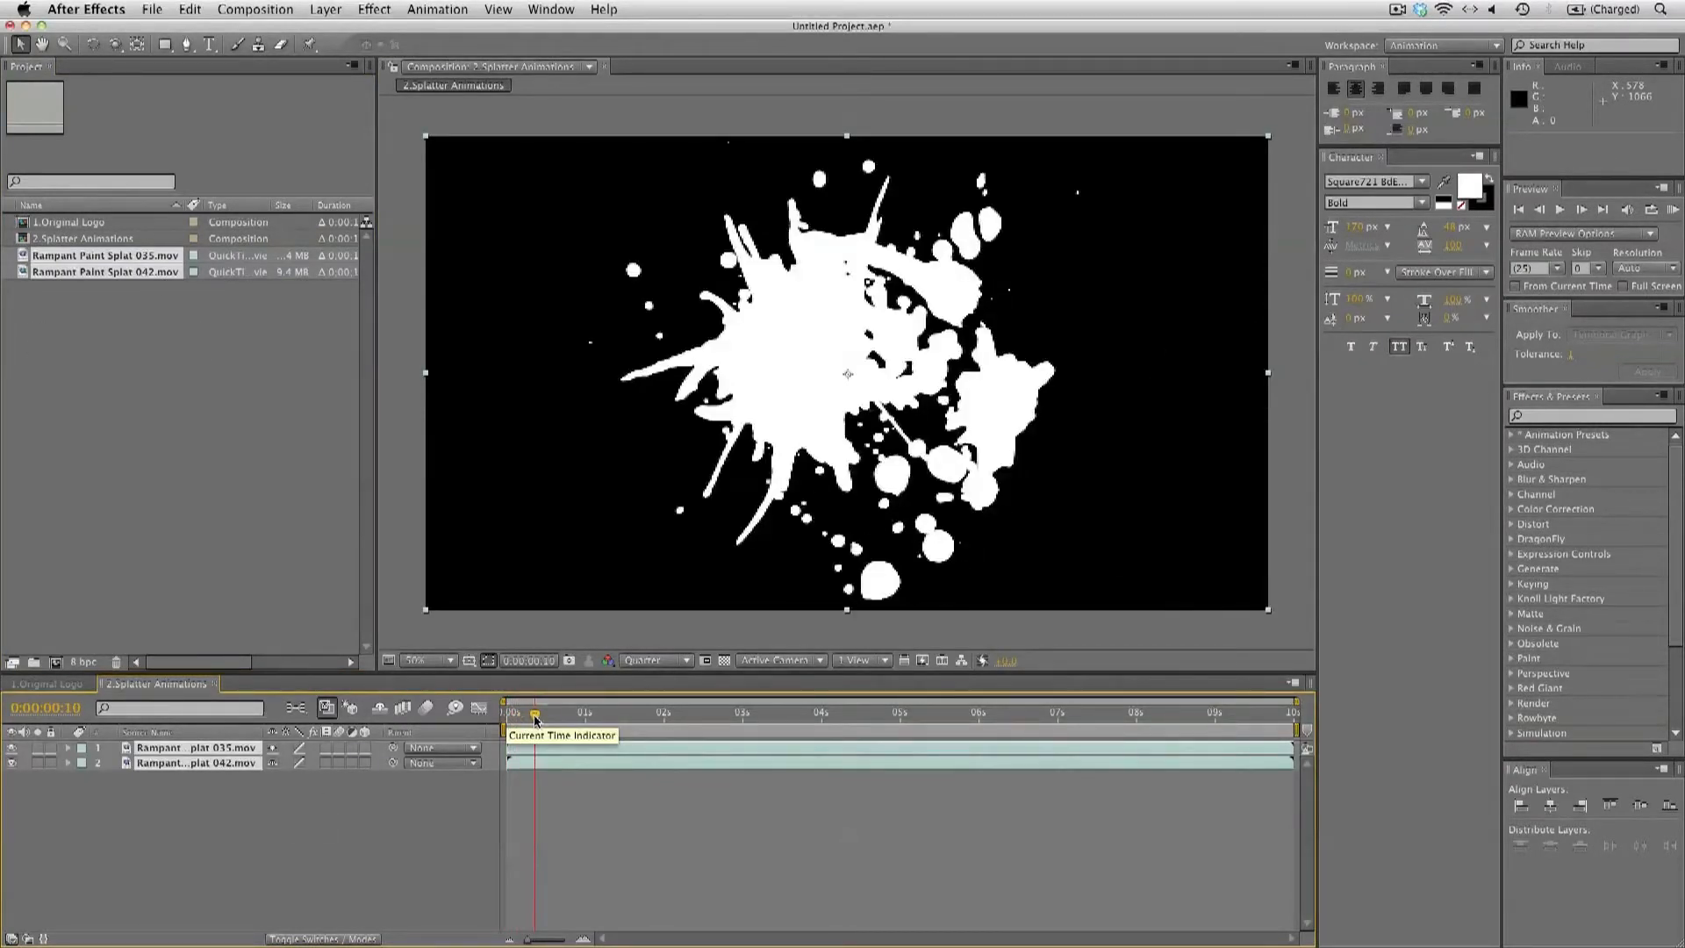
pyautogui.click(348, 812)
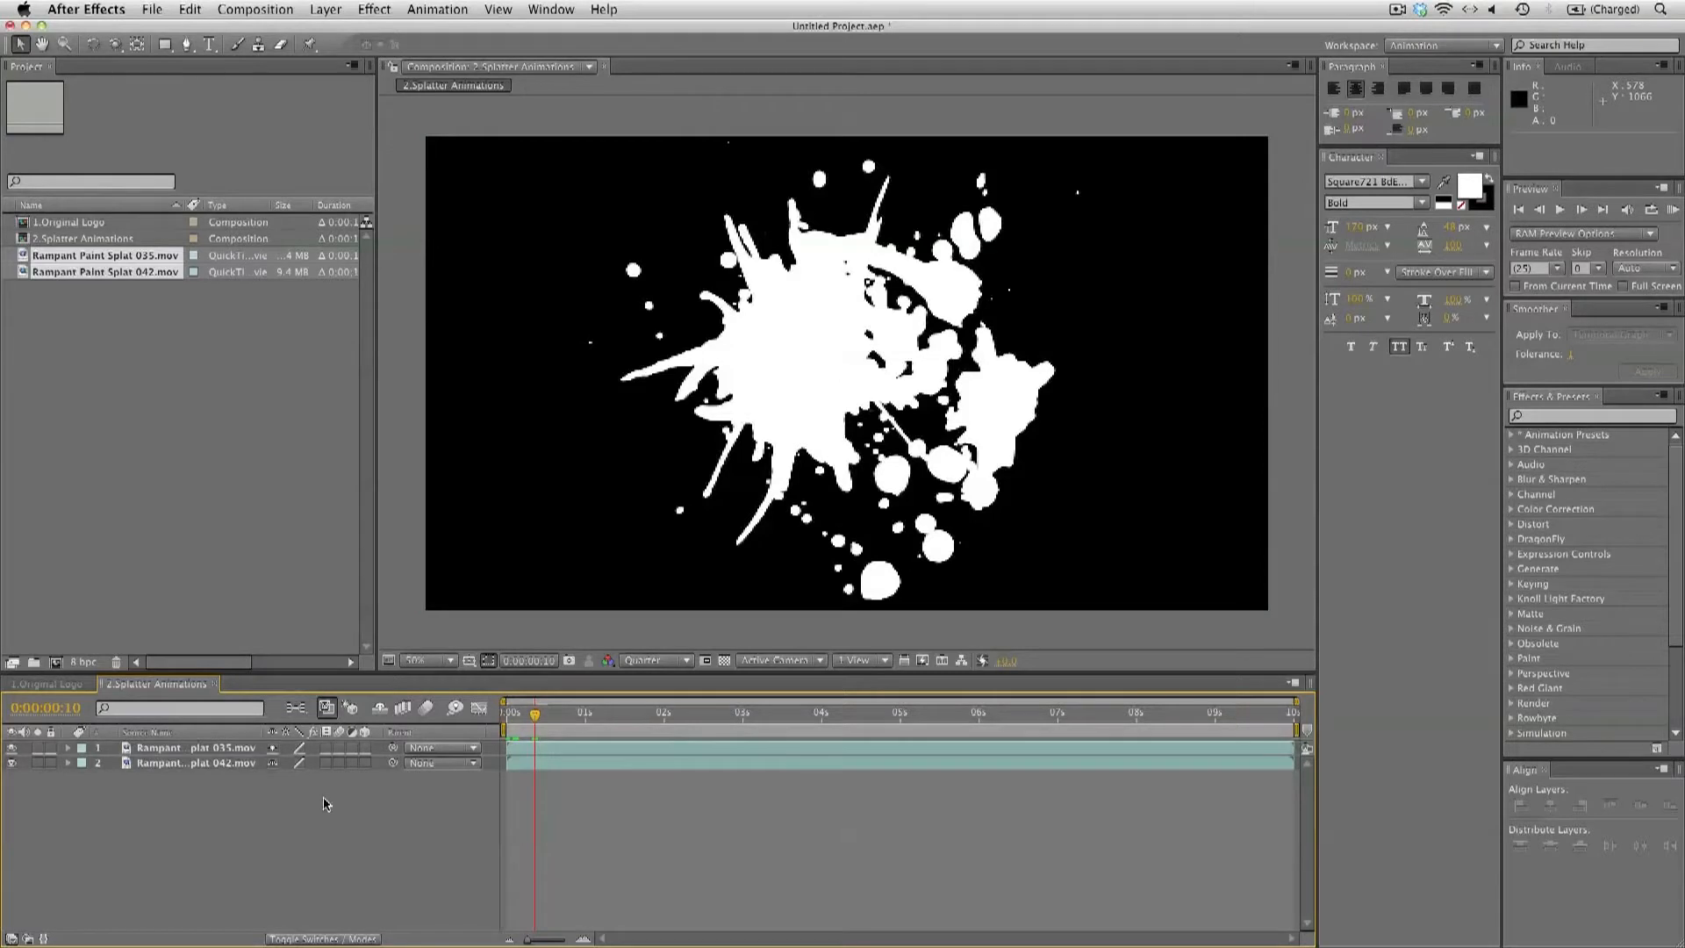
pyautogui.click(233, 752)
pyautogui.hotkey('shift', 'Right')
pyautogui.hotkey('shift', 'Right')
pyautogui.hotkey('shift', 'Right')
pyautogui.hotkey('shift', 'Right')
pyautogui.hotkey('shift', 'Right')
pyautogui.hotkey('shift', 'Right')
pyautogui.hotkey('shift', 'Right')
pyautogui.hotkey('shift', 'Right')
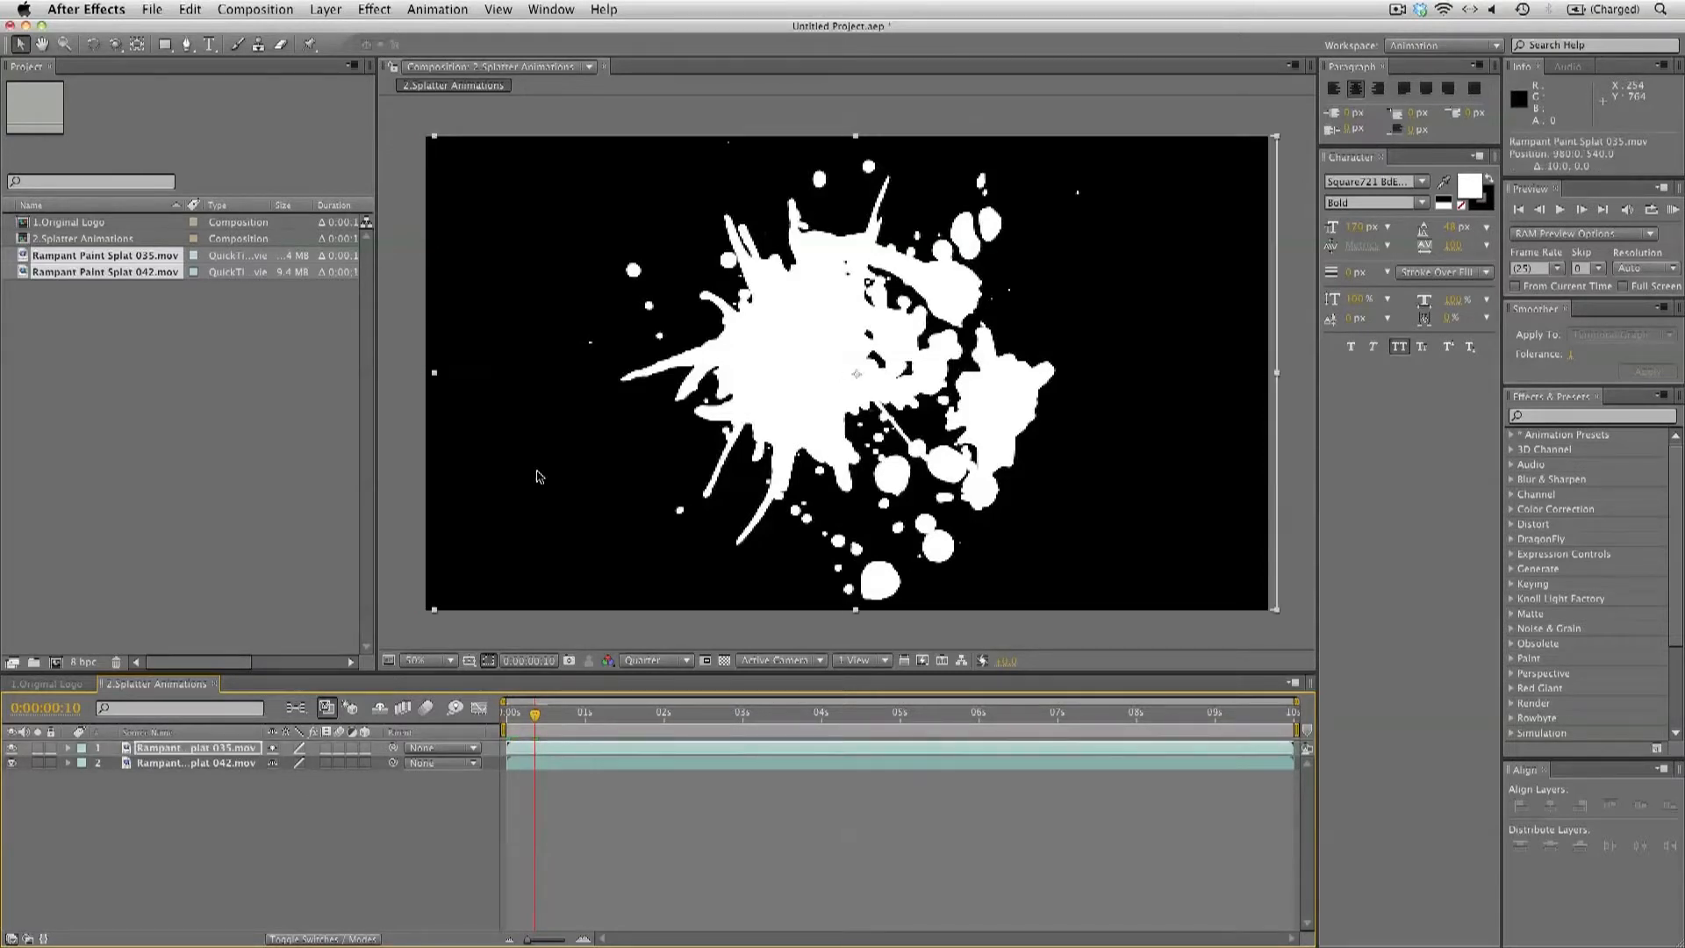
pyautogui.hotkey('shift', 'Right')
pyautogui.hotkey('shift', 'Right')
pyautogui.hotkey('shift', 'Right')
pyautogui.hotkey('shift', 'Right')
pyautogui.hotkey('shift', 'Right')
pyautogui.hotkey('shift', 'Right')
pyautogui.hotkey('shift', 'Right')
pyautogui.hotkey('shift', 'Right')
pyautogui.hotkey('shift', 'Right')
pyautogui.hotkey('shift', 'Right')
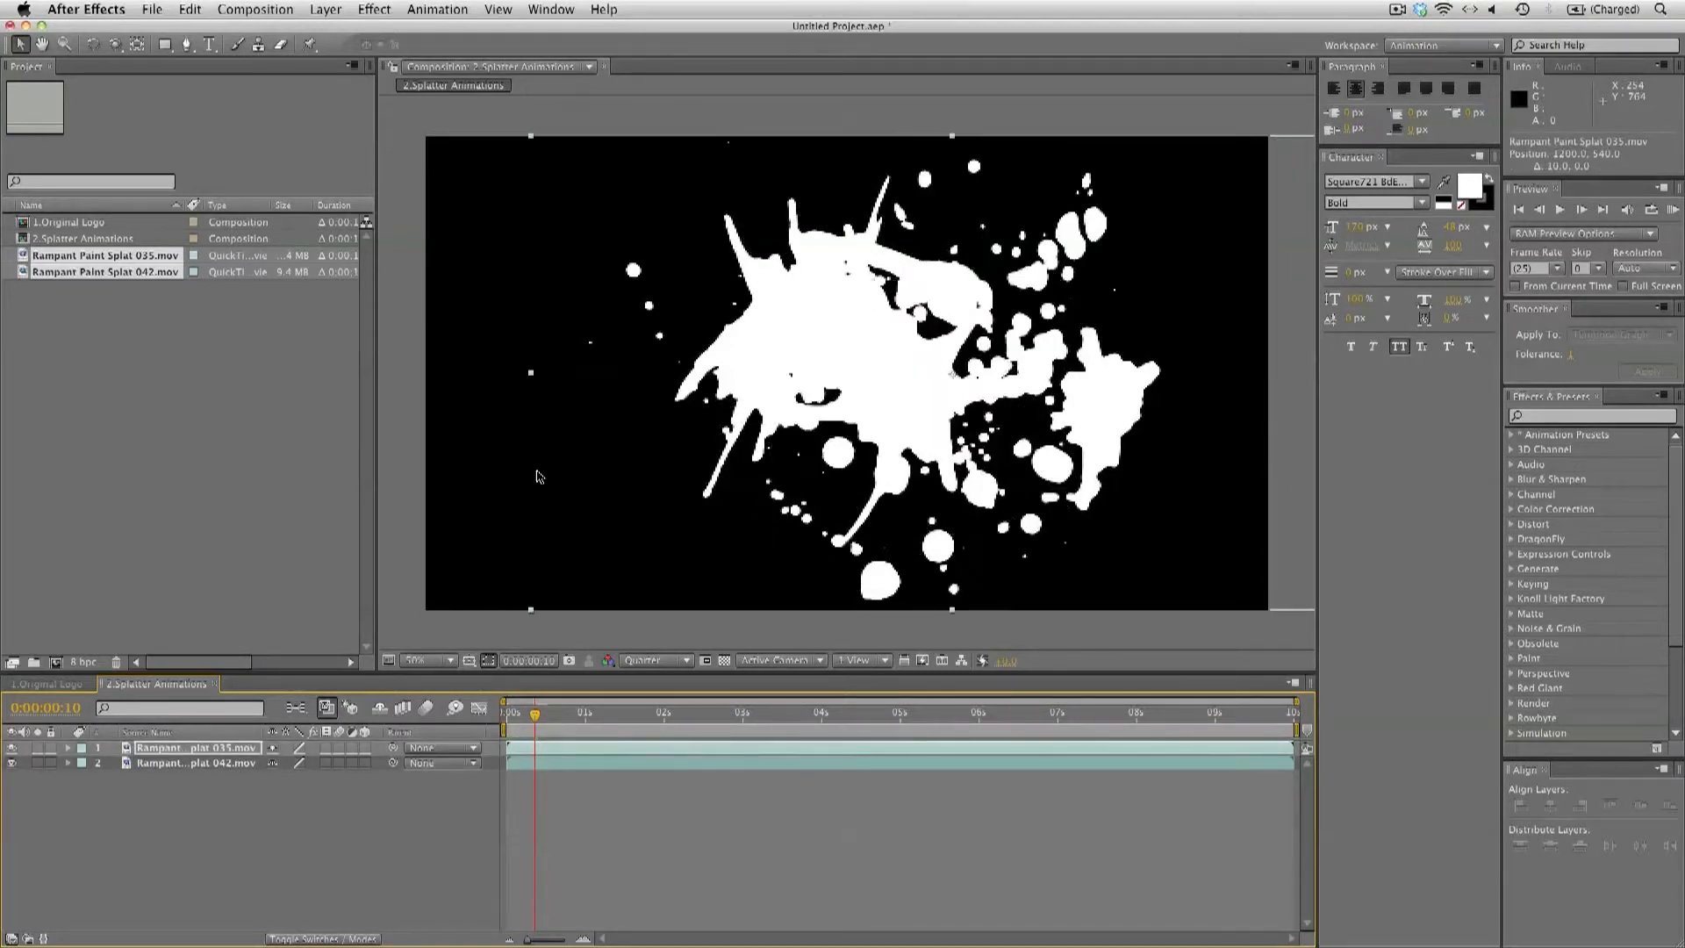
# Move the Rampant Paint Splat 042 layer horizontally to the left, to position 660, 540
pyautogui.click(226, 762)
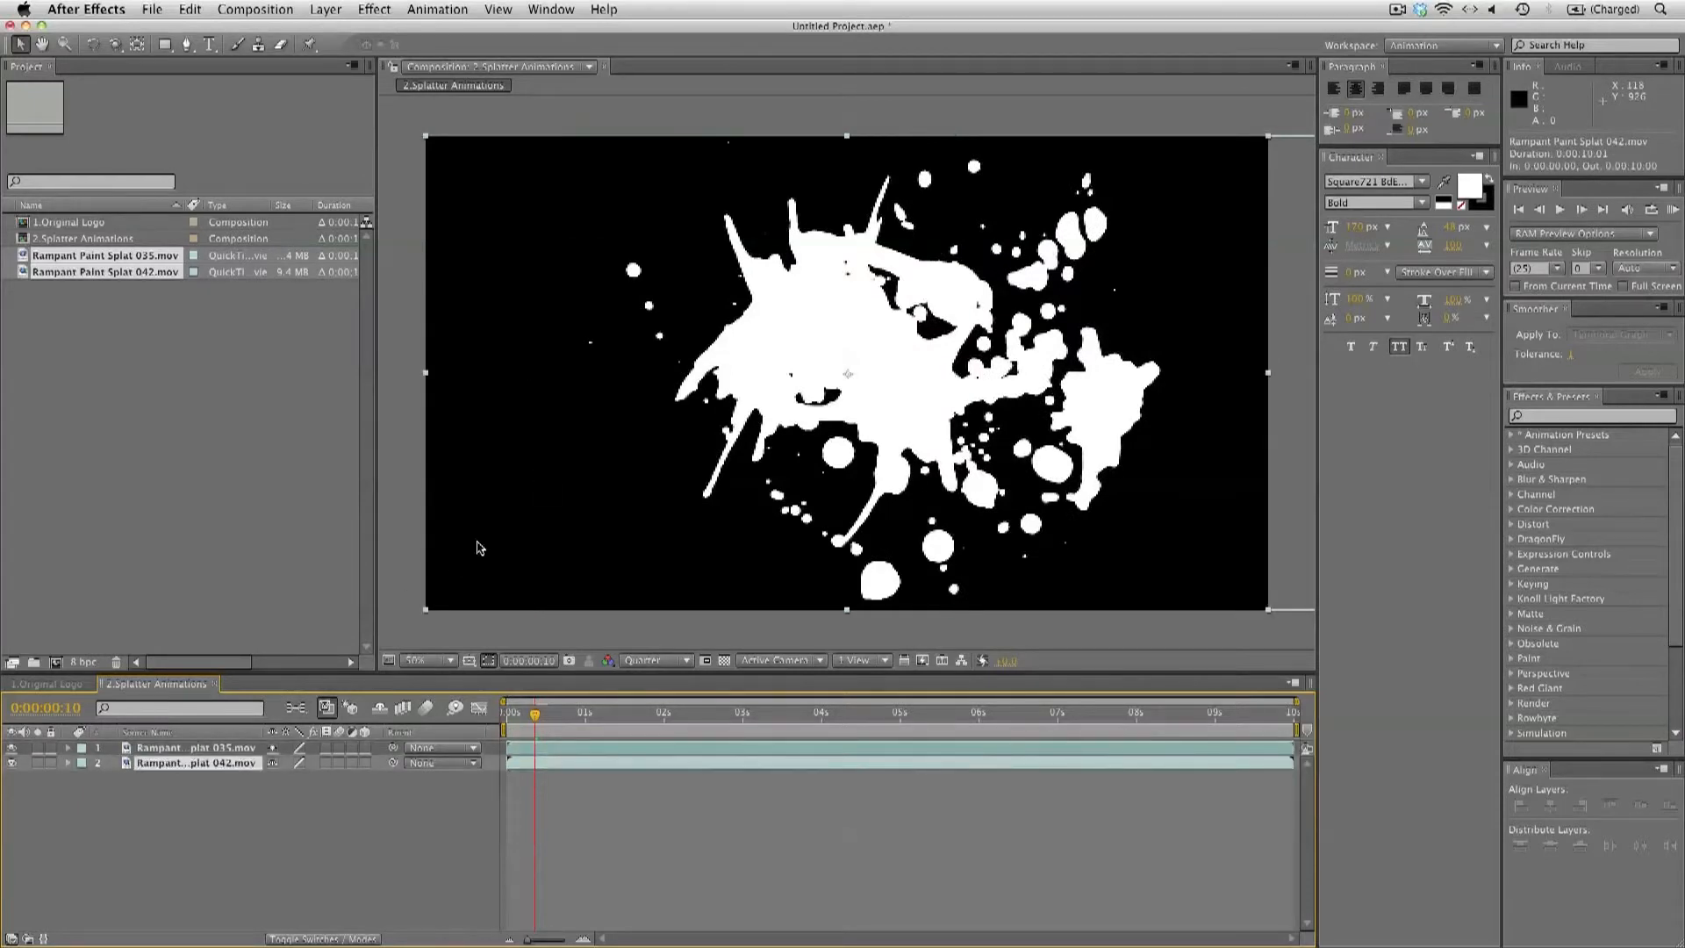
pyautogui.hotkey('shift', 'Left')
pyautogui.hotkey('shift', 'Left')
pyautogui.hotkey('shift', 'Left')
pyautogui.hotkey('shift', 'Left')
pyautogui.hotkey('shift', 'Left')
pyautogui.hotkey('shift', 'Left')
pyautogui.hotkey('shift', 'Left')
pyautogui.hotkey('shift', 'Left')
pyautogui.hotkey('shift', 'Left')
pyautogui.hotkey('shift', 'Left')
pyautogui.hotkey('shift', 'Left')
pyautogui.hotkey('shift', 'Left')
pyautogui.hotkey('shift', 'Left')
pyautogui.hotkey('shift', 'Left')
pyautogui.hotkey('shift', 'Left')
pyautogui.hotkey('shift', 'Left')
pyautogui.hotkey('shift', 'Left')
pyautogui.hotkey('shift', 'Left')
pyautogui.hotkey('shift', 'Left')
pyautogui.hotkey('shift', 'Left')
pyautogui.hotkey('shift', 'Left')
pyautogui.hotkey('shift', 'Left')
pyautogui.hotkey('shift', 'Left')
pyautogui.hotkey('shift', 'Left')
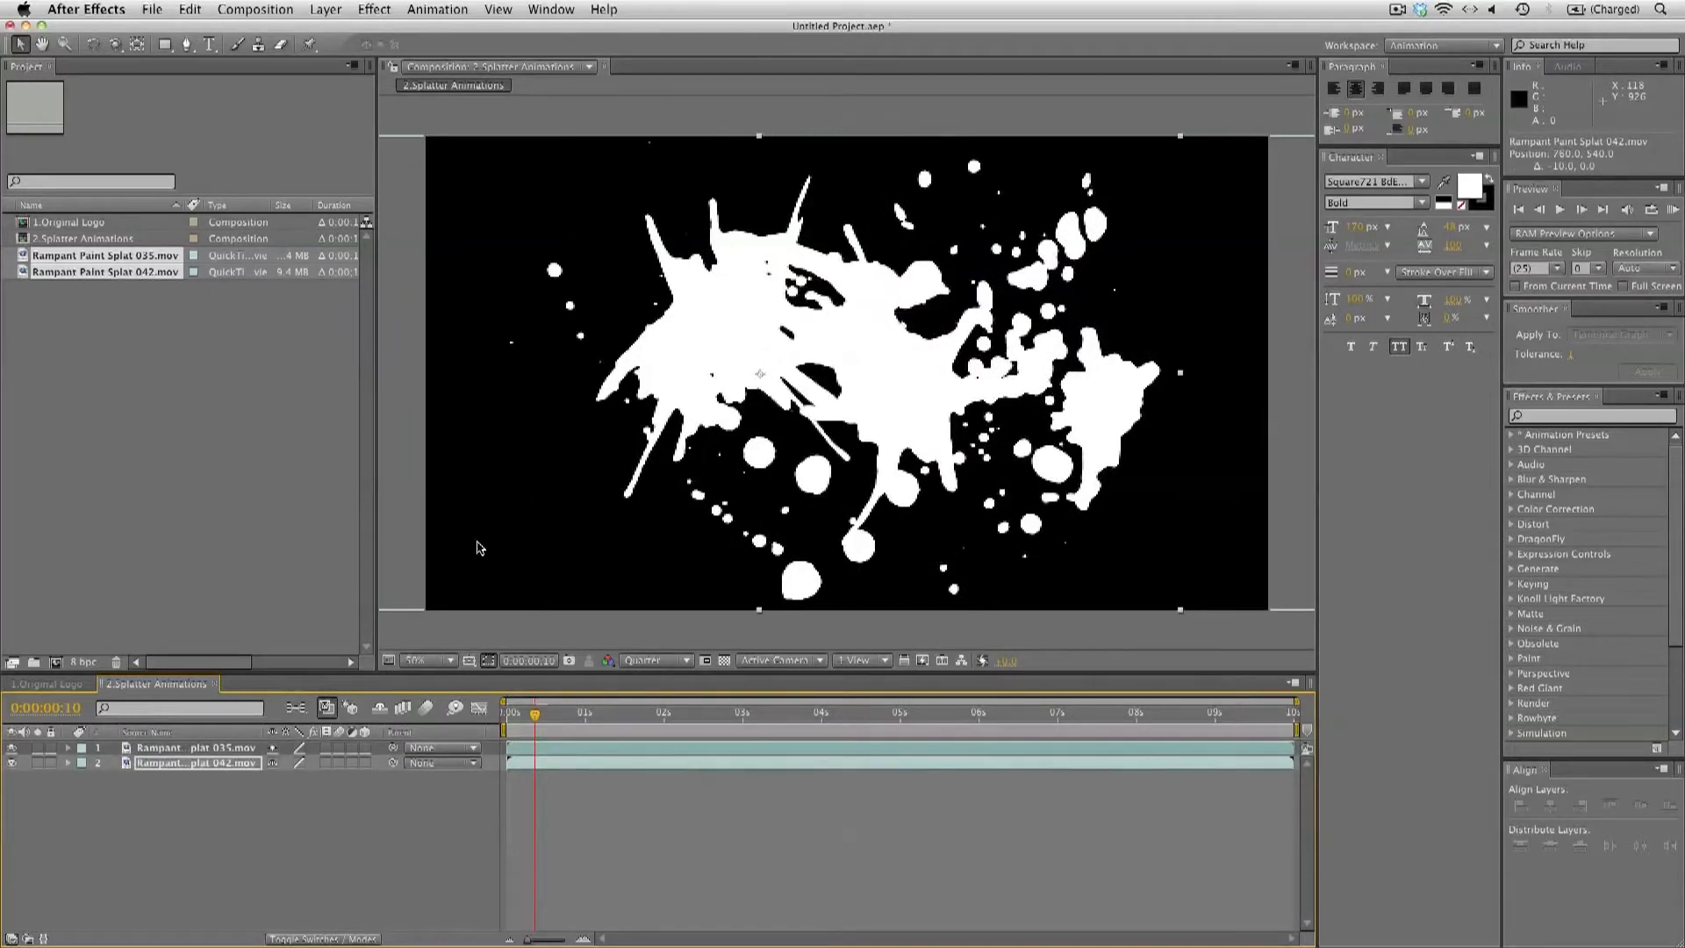
pyautogui.hotkey('shift', 'Left')
pyautogui.hotkey('shift', 'Left')
pyautogui.hotkey('shift', 'Left')
pyautogui.hotkey('shift', 'Left')
pyautogui.hotkey('shift', 'Left')
pyautogui.hotkey('shift', 'Left')
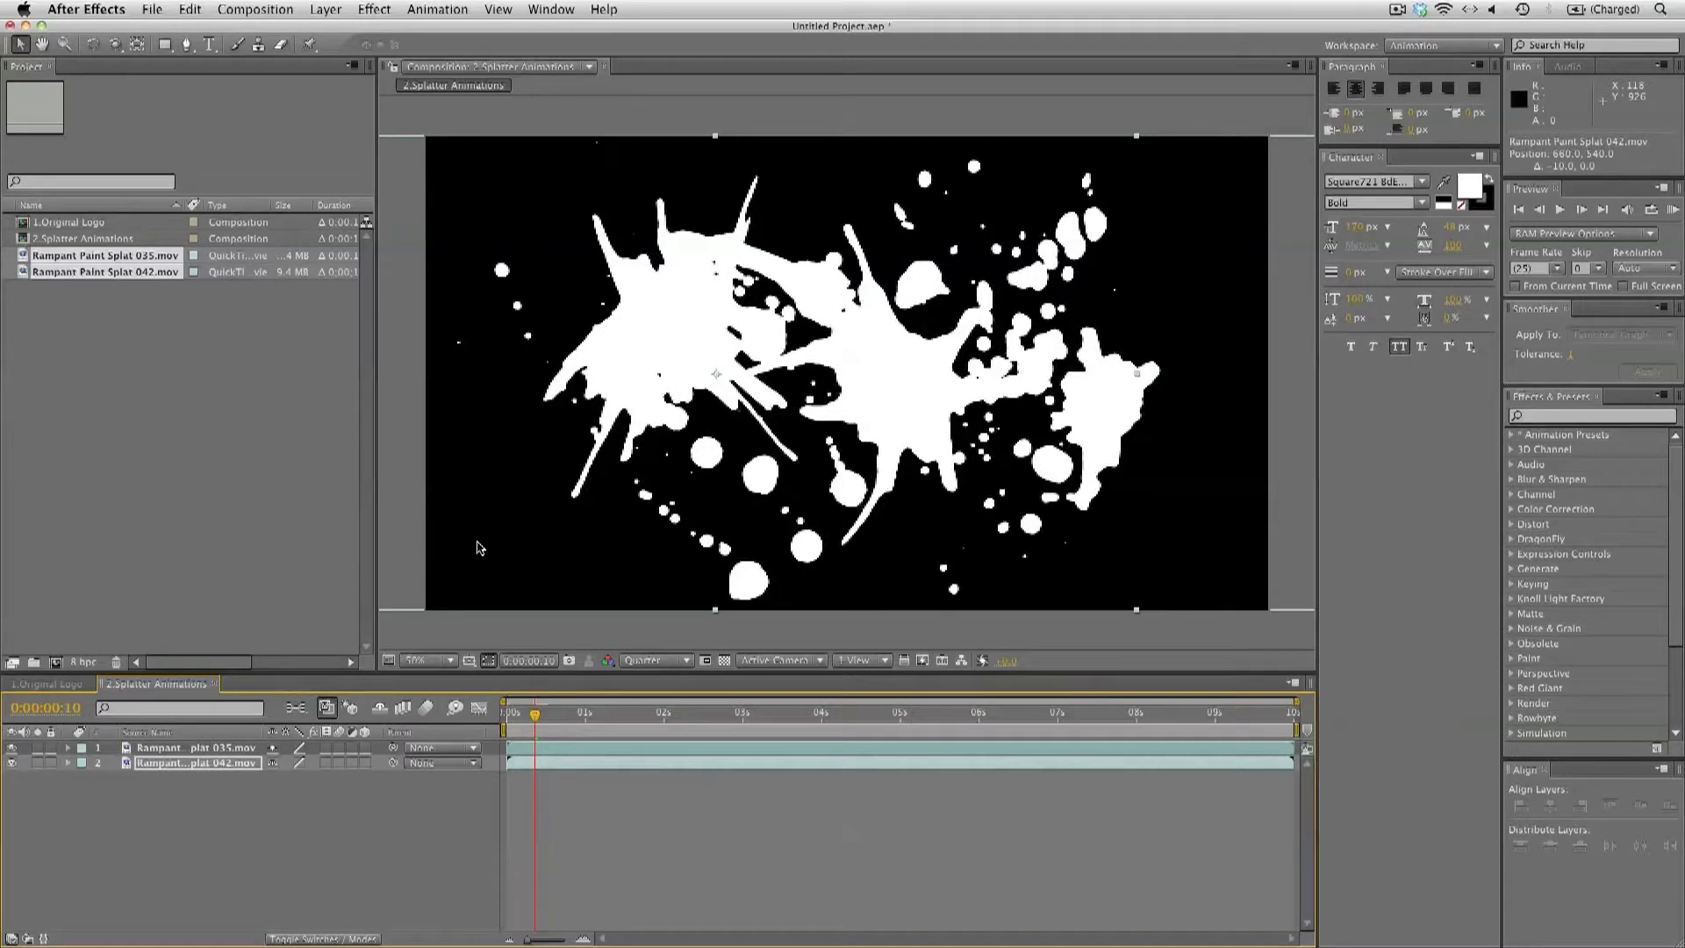
# Scale the Rampant Paint Splat 042 layer down to 80%
pyautogui.press('s')
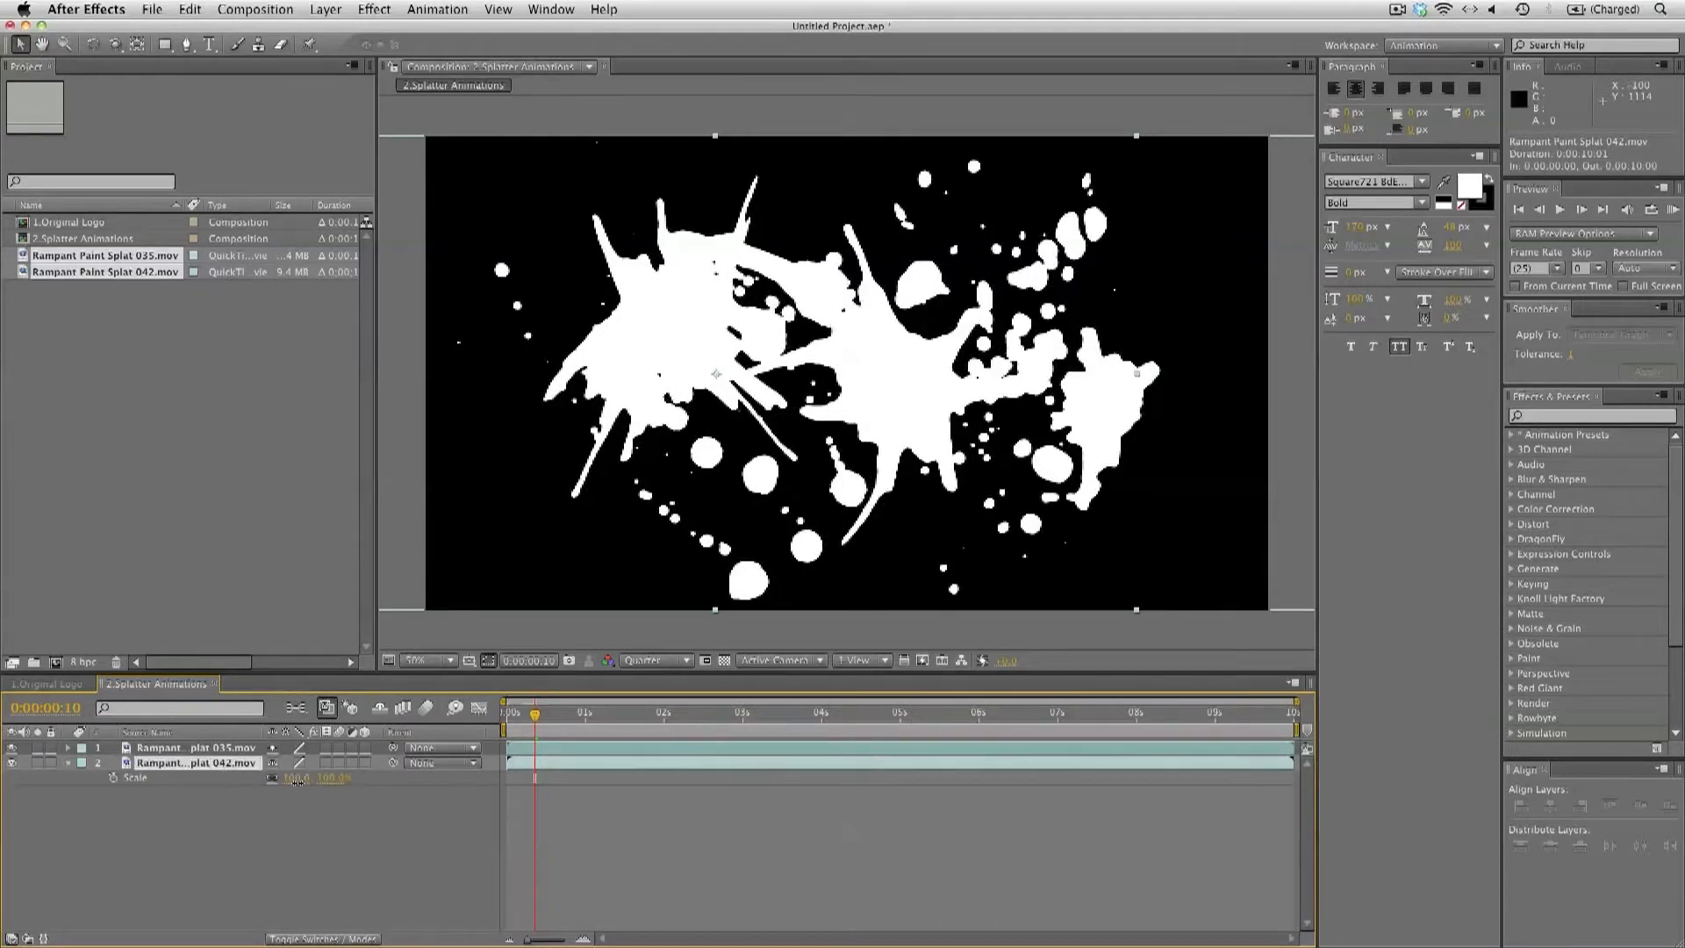
pyautogui.moveTo(297, 780); pyautogui.dragTo(283, 784)
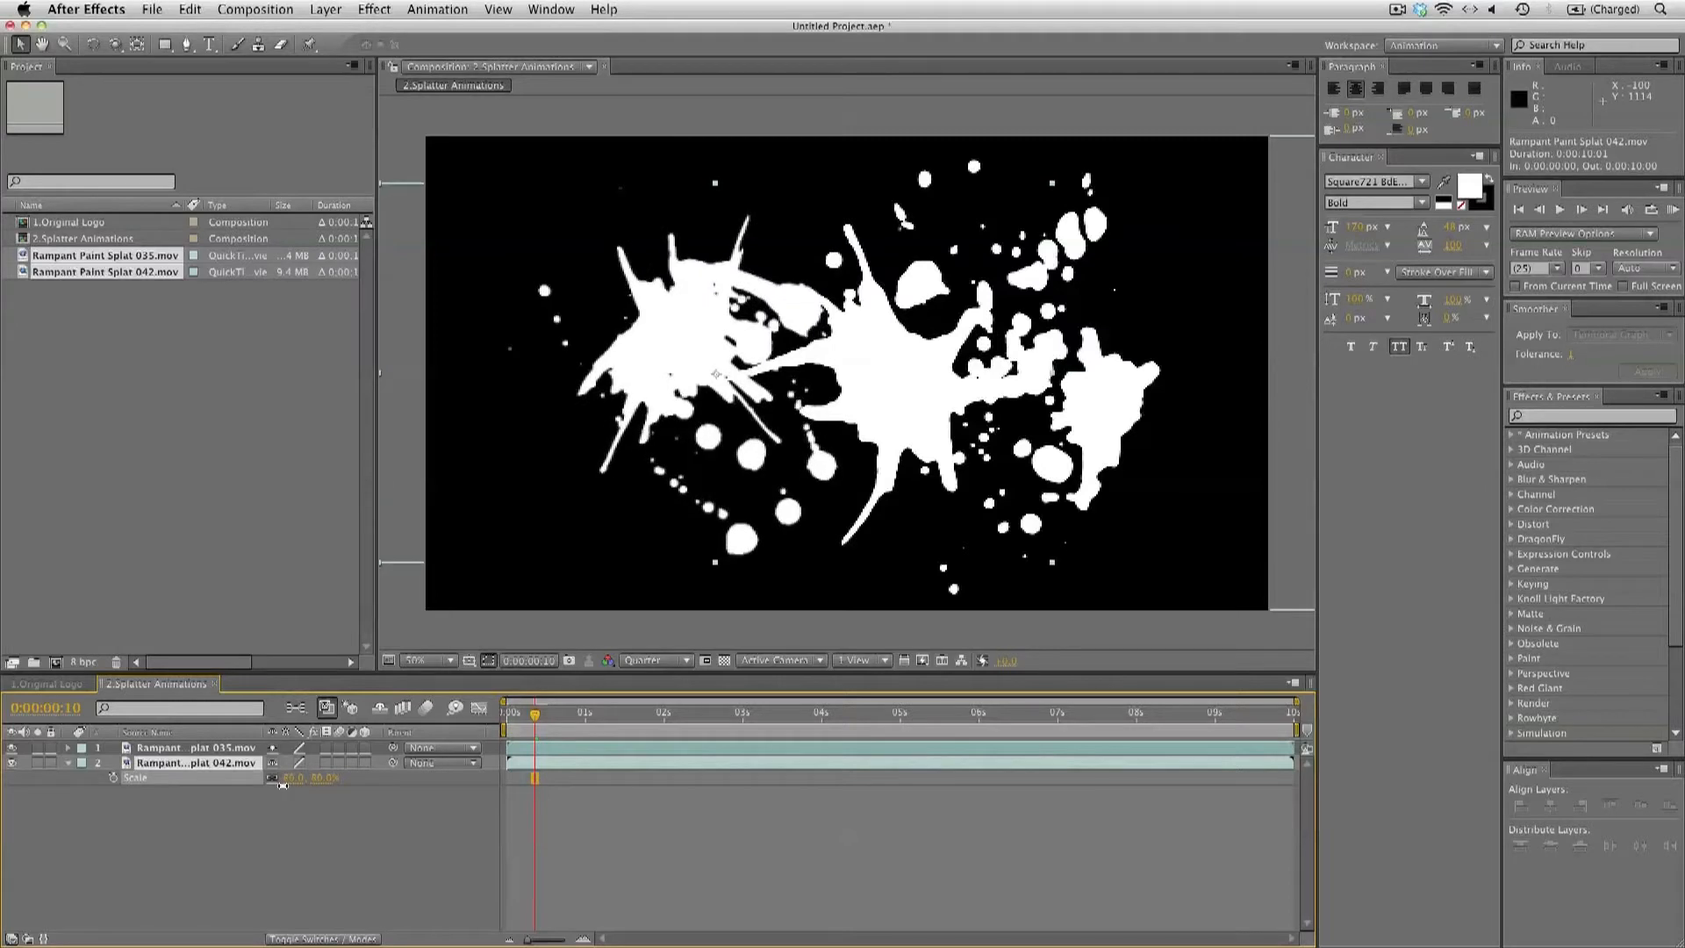
pyautogui.click(298, 823)
# Shift the splat layers in time so that 042 starts at 0:00:01:00 and 035 at 0:00:01:02, and check the staggered start
pyautogui.moveTo(534, 718)
pyautogui.mouseDown()
pyautogui.moveTo(504, 720)
pyautogui.moveTo(589, 729)
pyautogui.moveTo(604, 771)
pyautogui.moveTo(652, 769)
pyautogui.moveTo(621, 747)
pyautogui.mouseUp()
pyautogui.click(194, 763)
pyautogui.keyDown('shift'); pyautogui.click(225, 748); pyautogui.keyUp('shift')
pyautogui.click(638, 801)
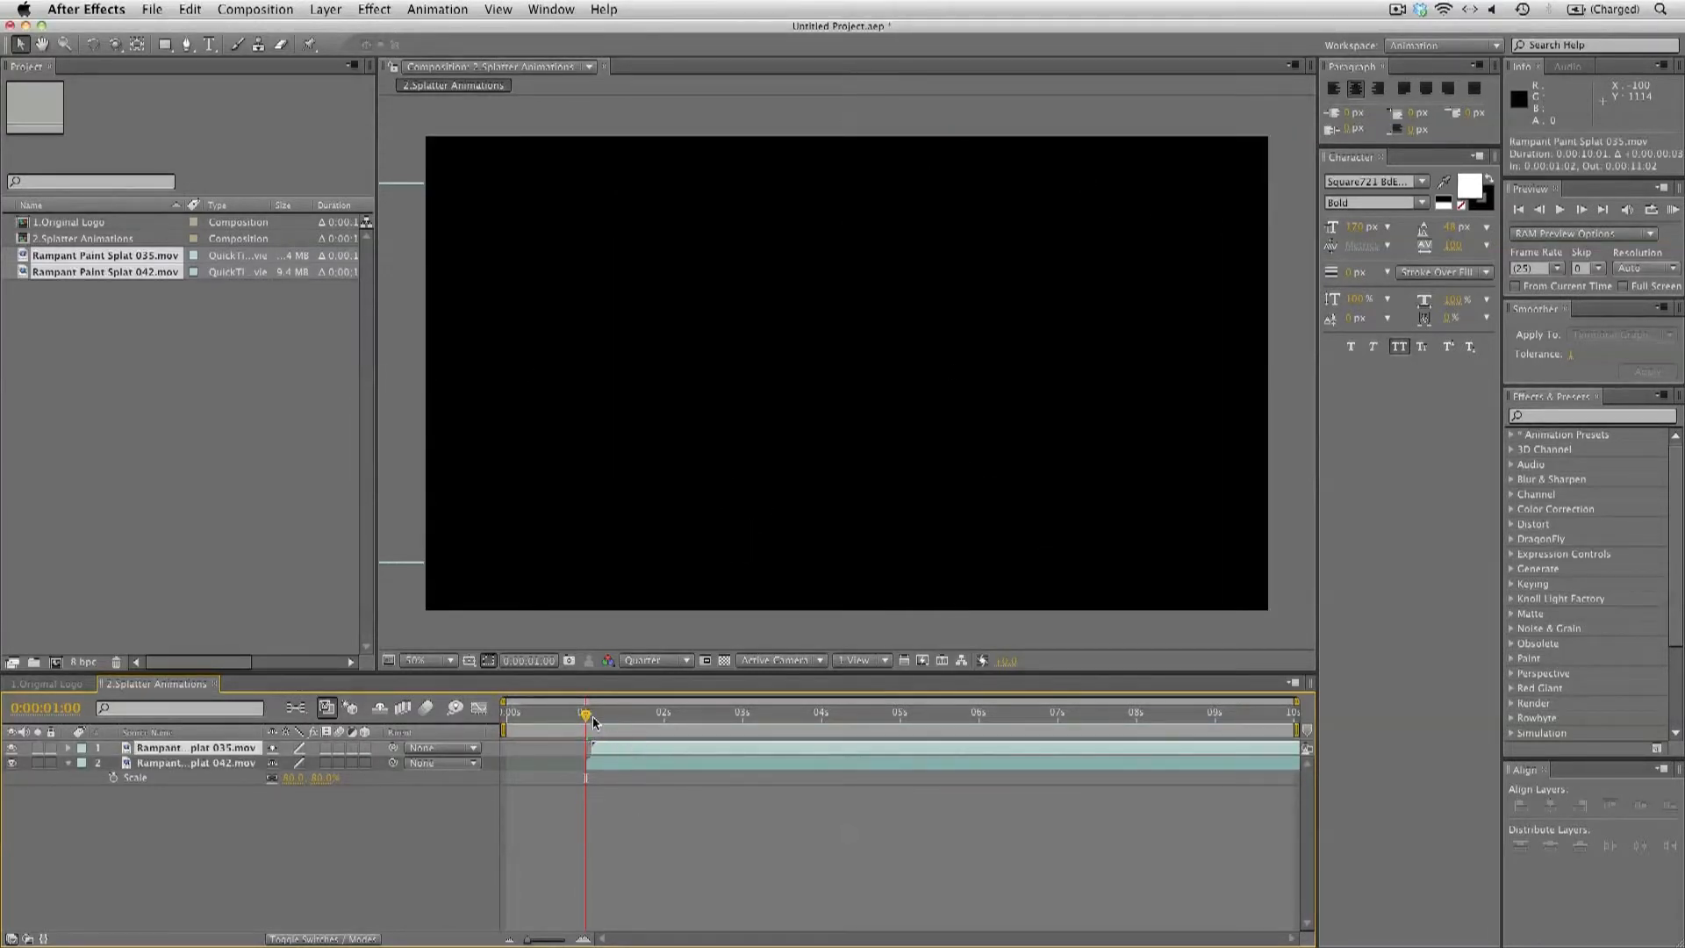
pyautogui.click(592, 716)
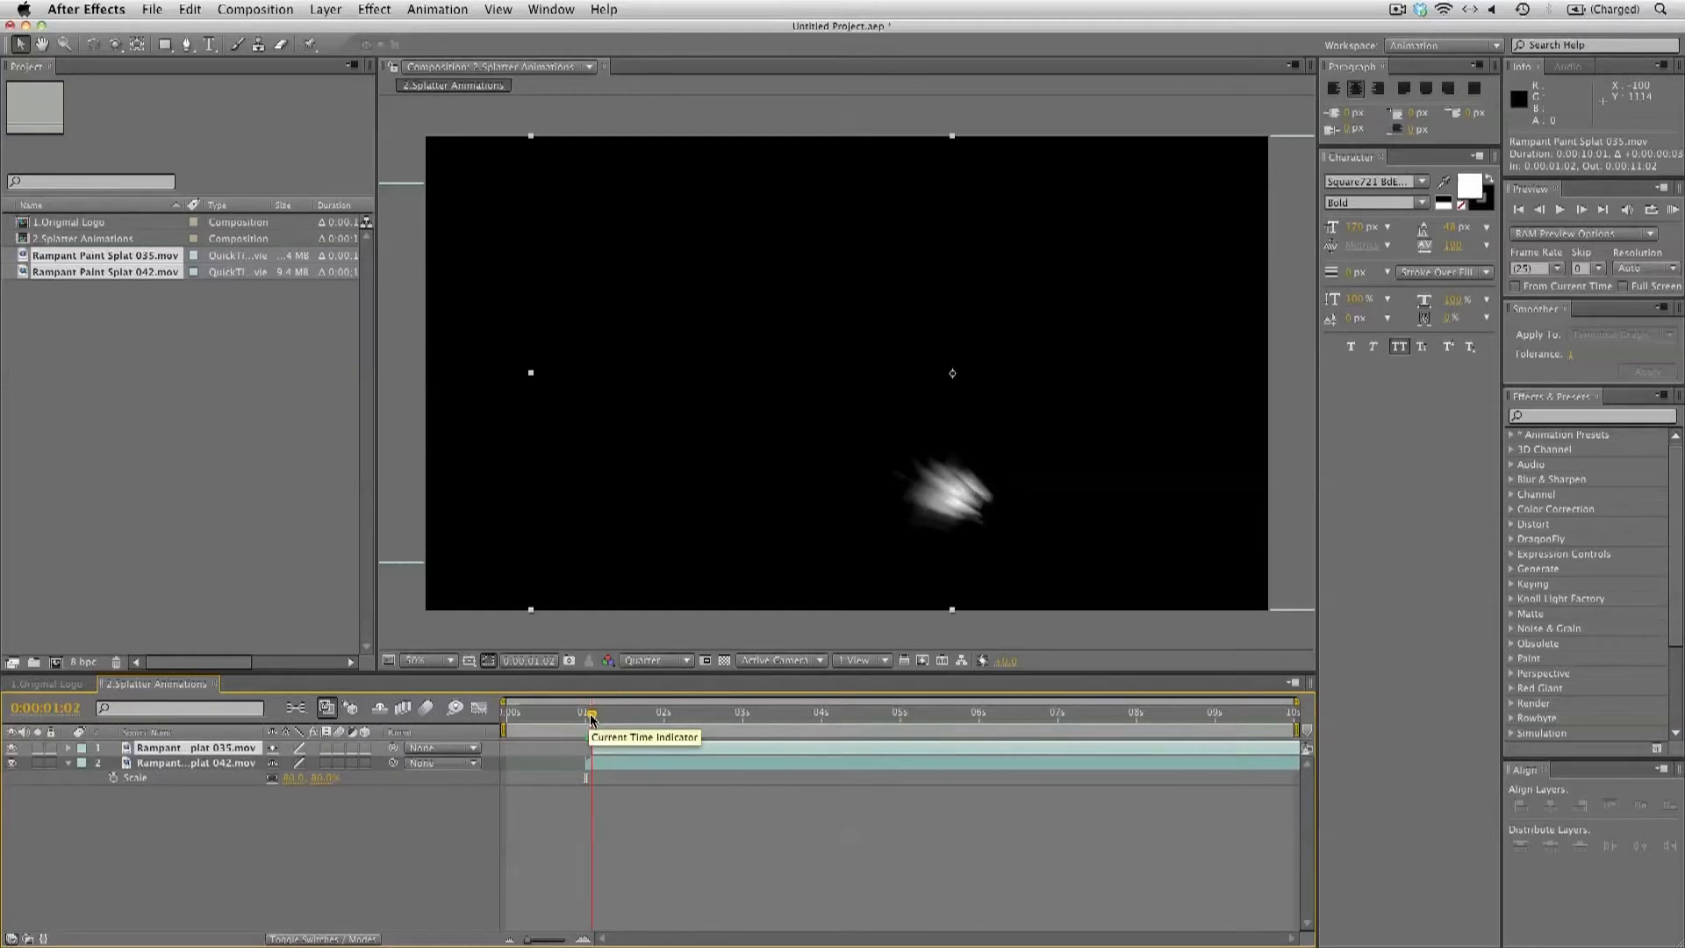
pyautogui.moveTo(592, 716); pyautogui.dragTo(602, 718)
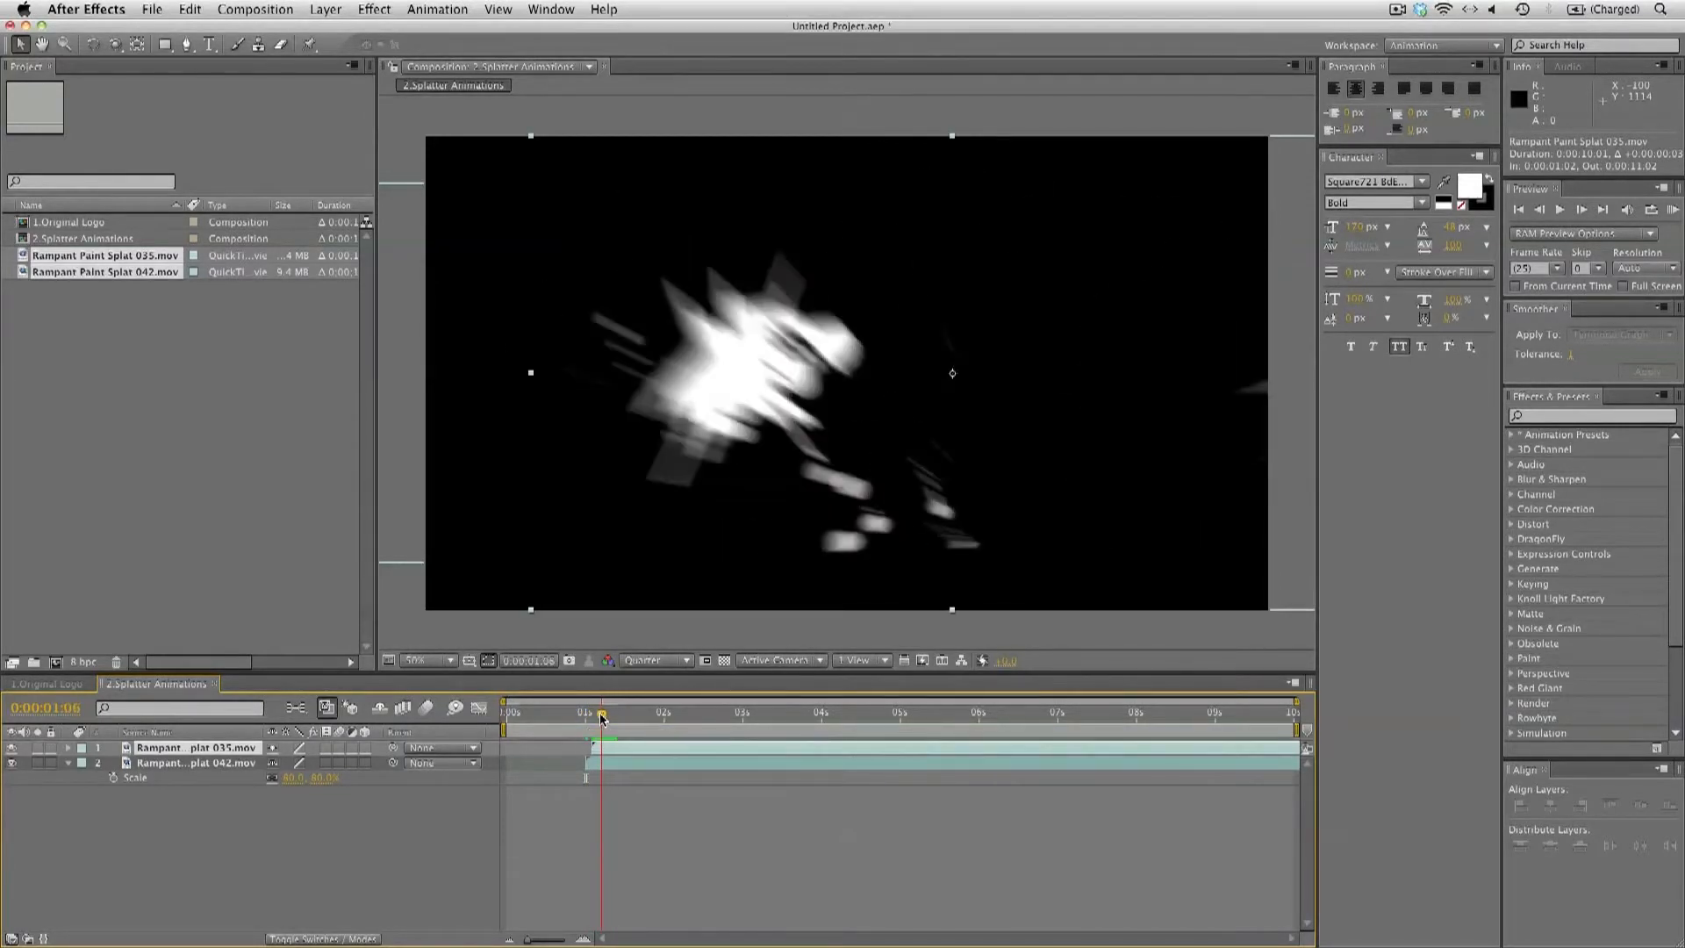
# Flip the Rampant Paint Splat 042 layer vertically and check the combined splatter at 0:00:01:15
pyautogui.click(291, 809)
pyautogui.click(228, 764)
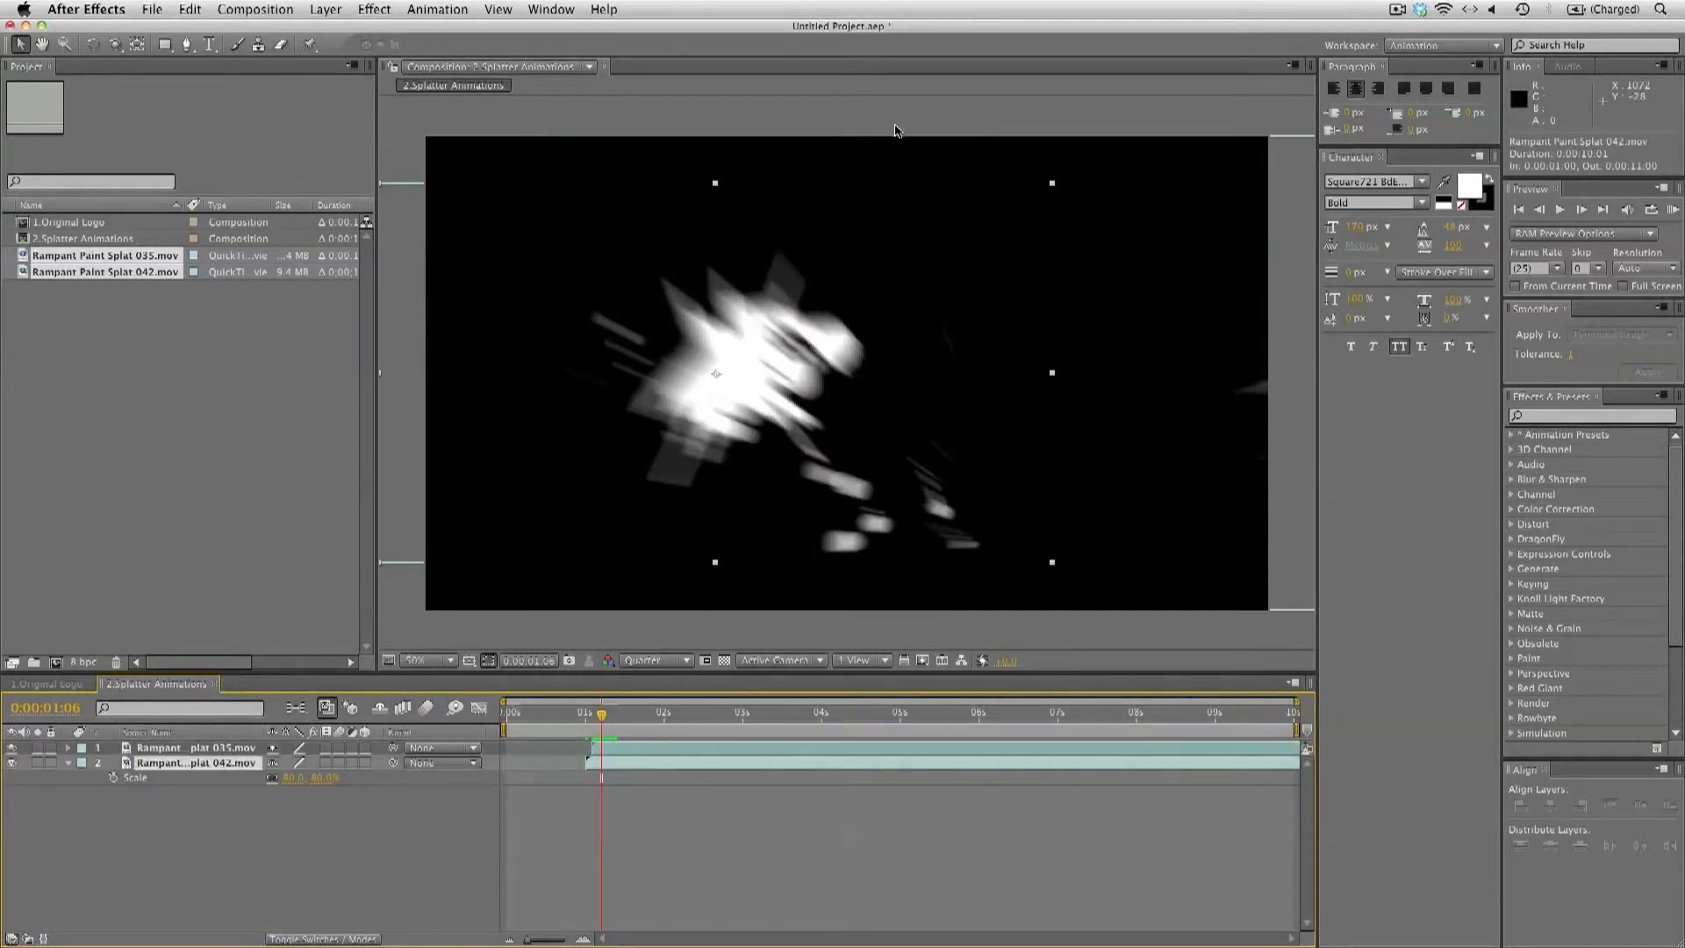
pyautogui.click(317, 9)
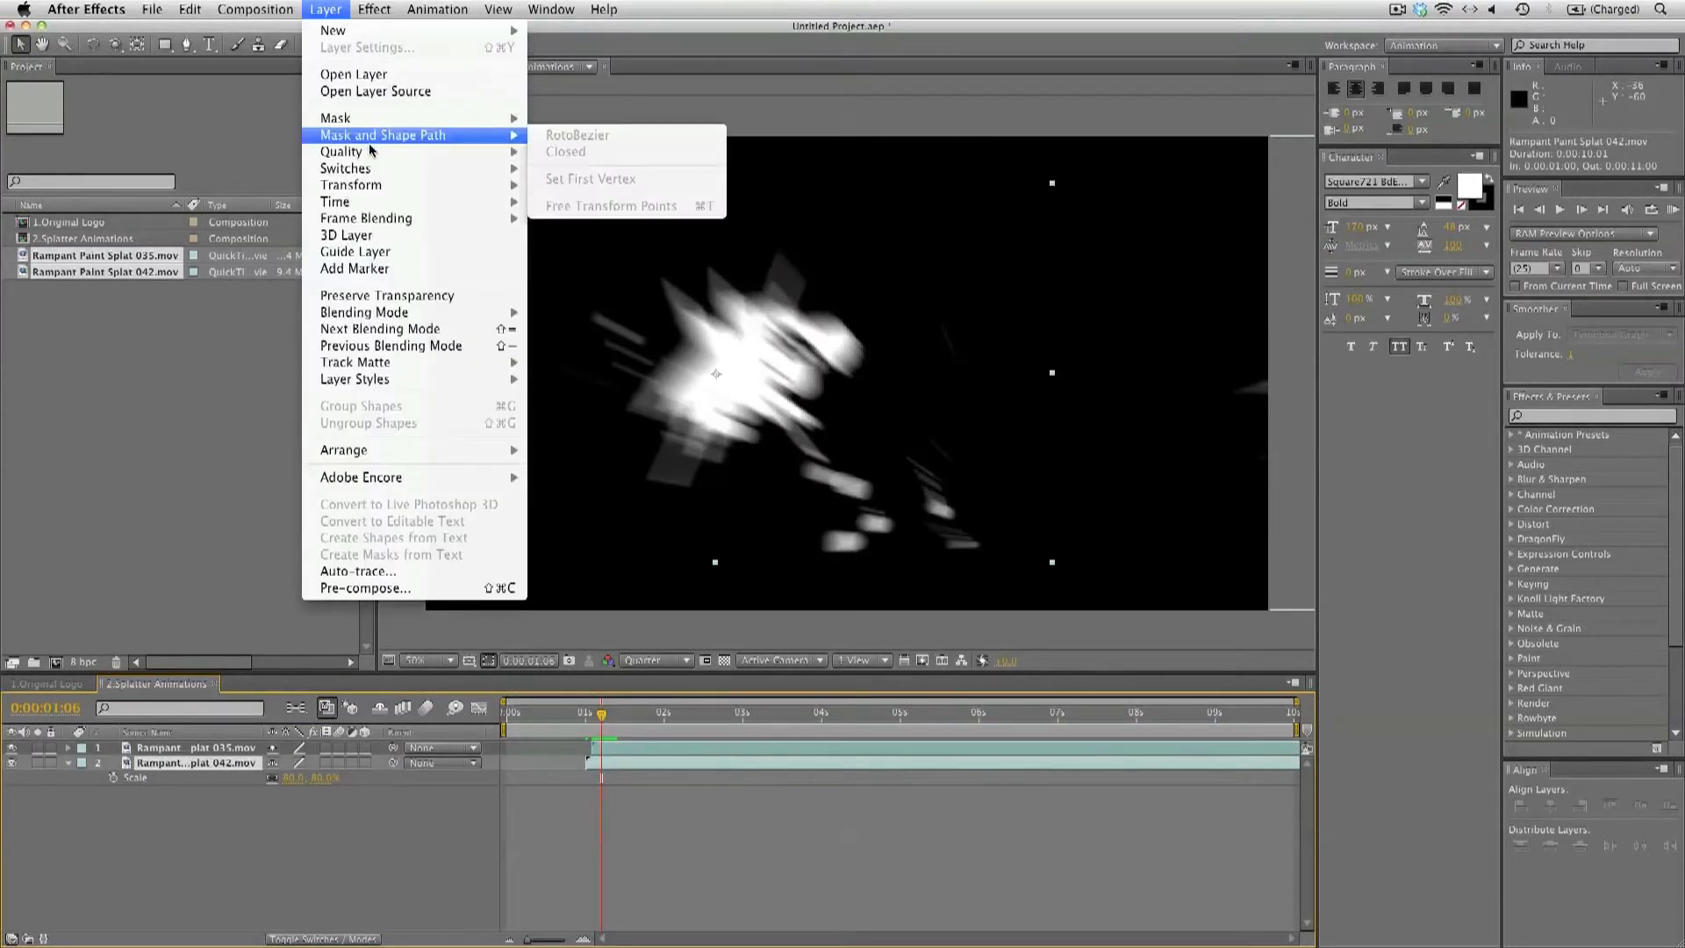
pyautogui.moveTo(421, 185)
pyautogui.click(593, 340)
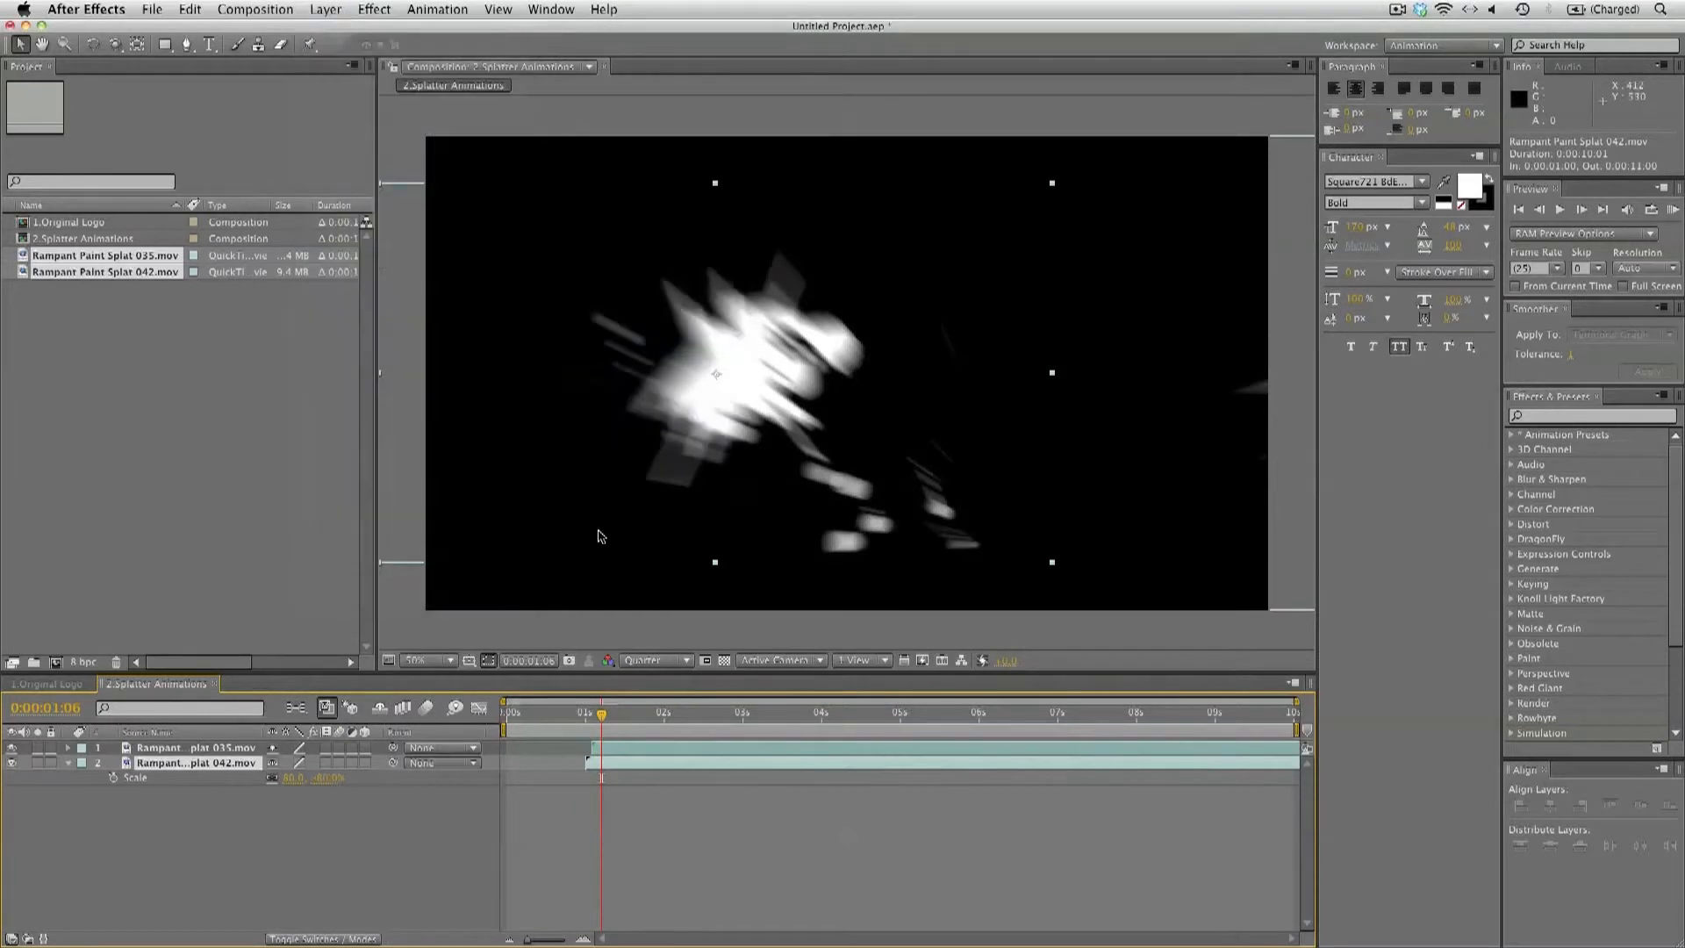
pyautogui.moveTo(601, 715)
pyautogui.mouseDown()
pyautogui.moveTo(584, 717)
pyautogui.moveTo(626, 721)
pyautogui.mouseUp()
pyautogui.click(244, 848)
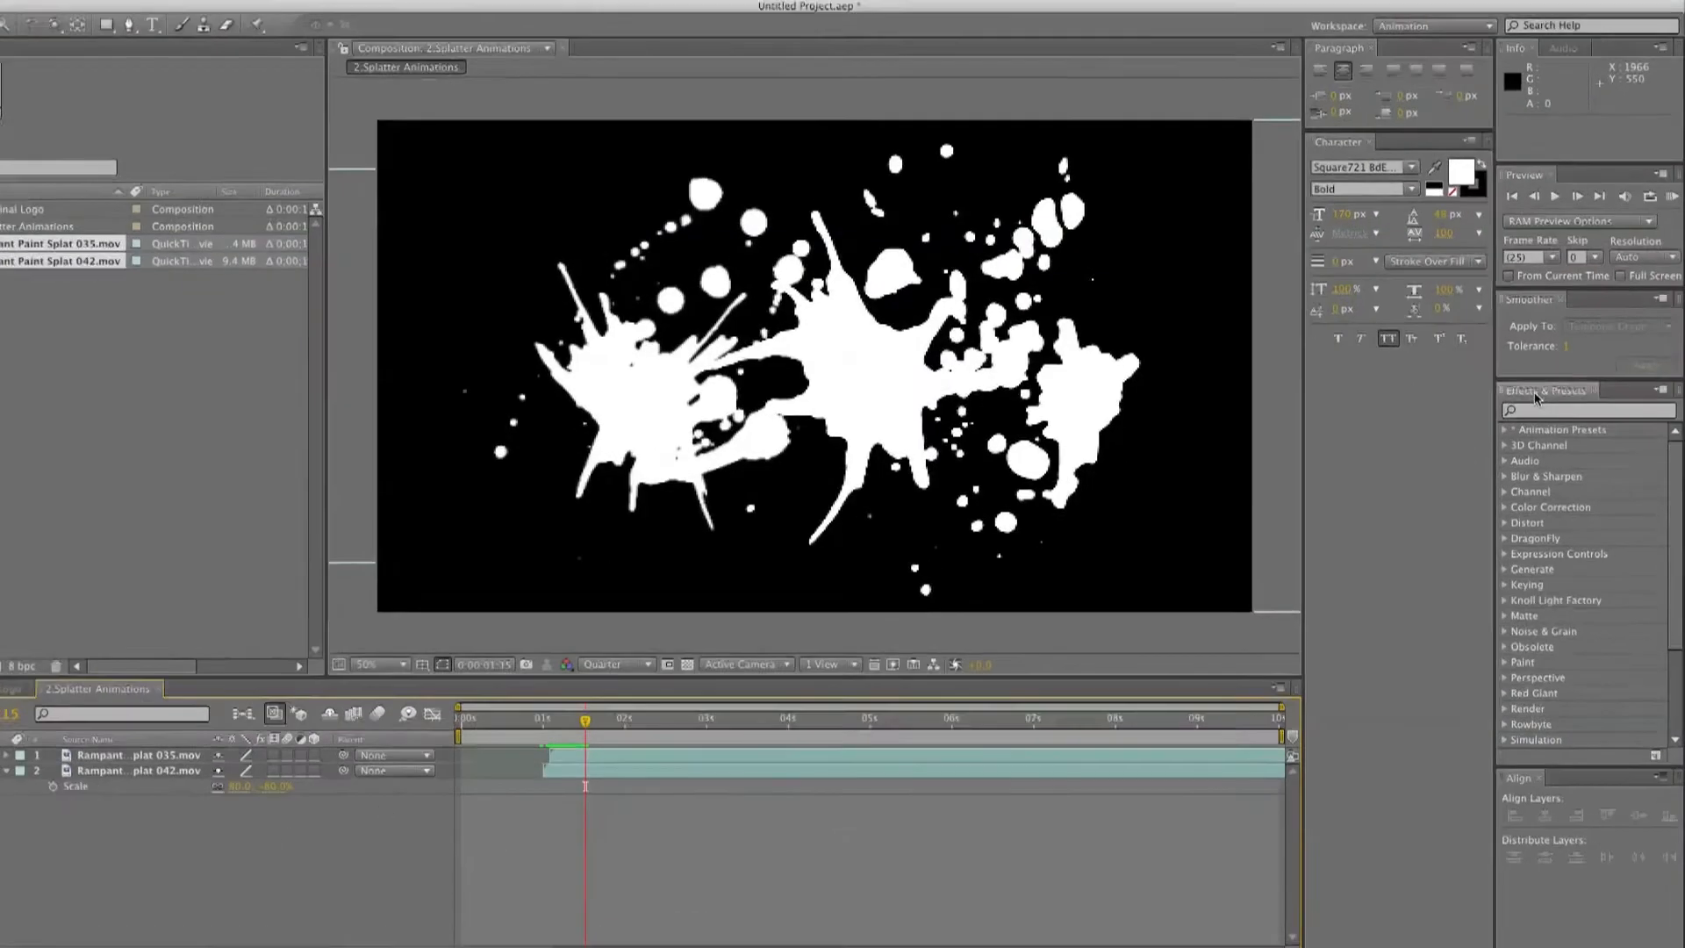
# Find the Tint effect and apply it to the Rampant Paint Splat 042 layer
pyautogui.click(1545, 417)
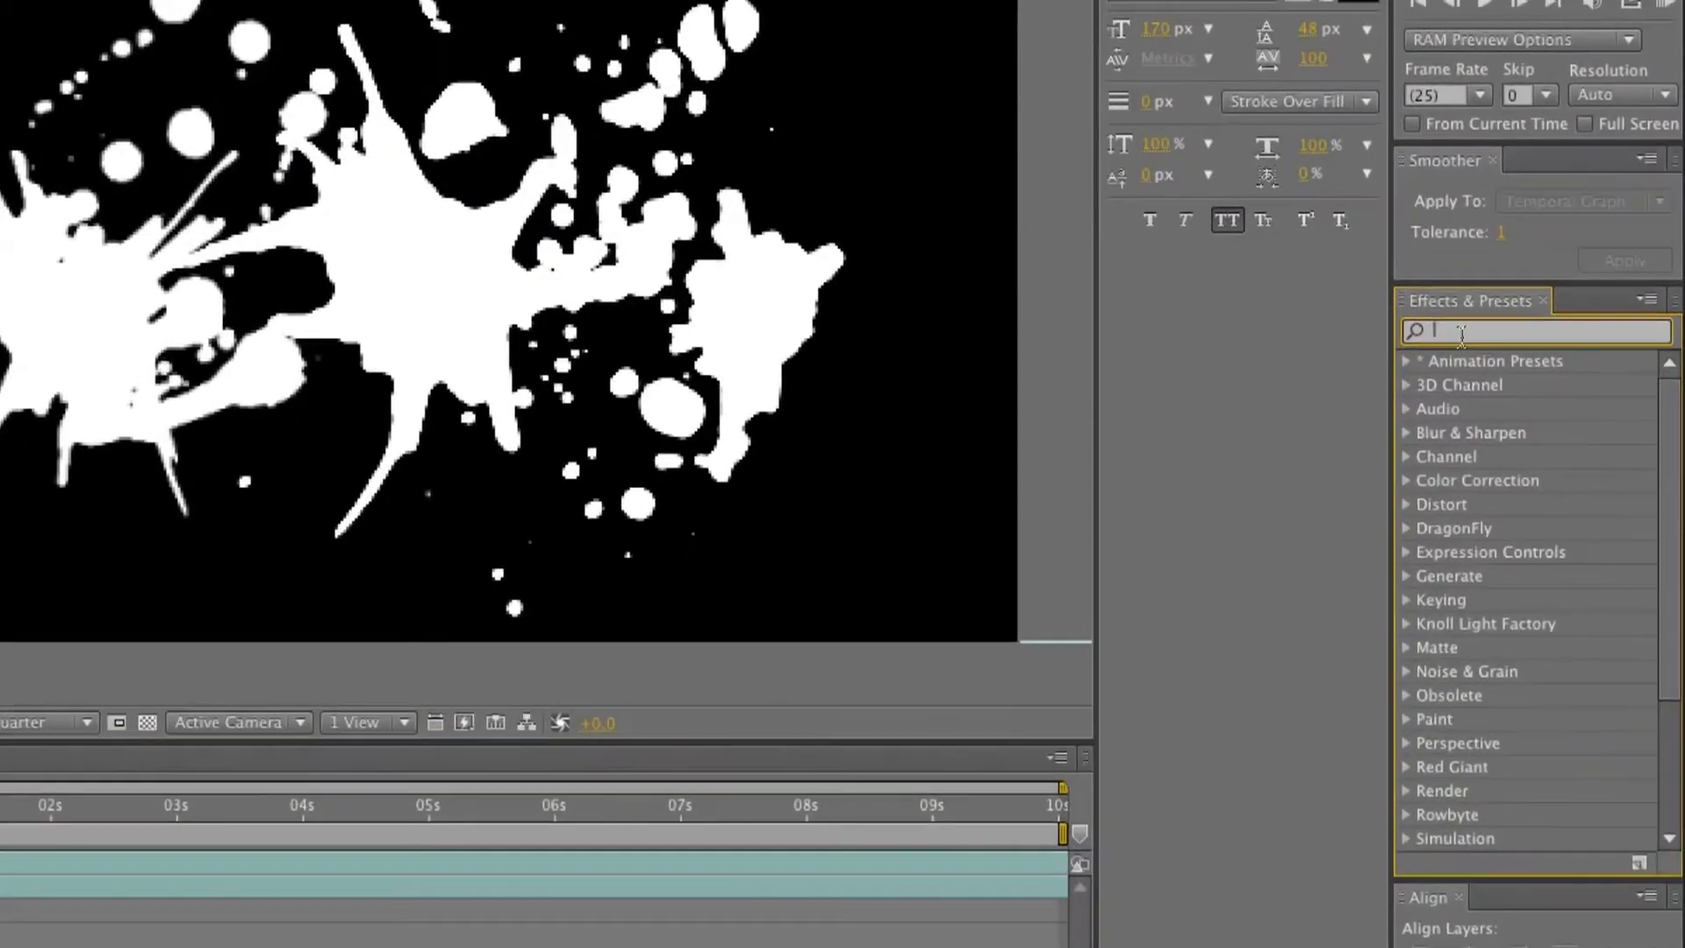
pyautogui.write('tint')
pyautogui.click(1483, 481)
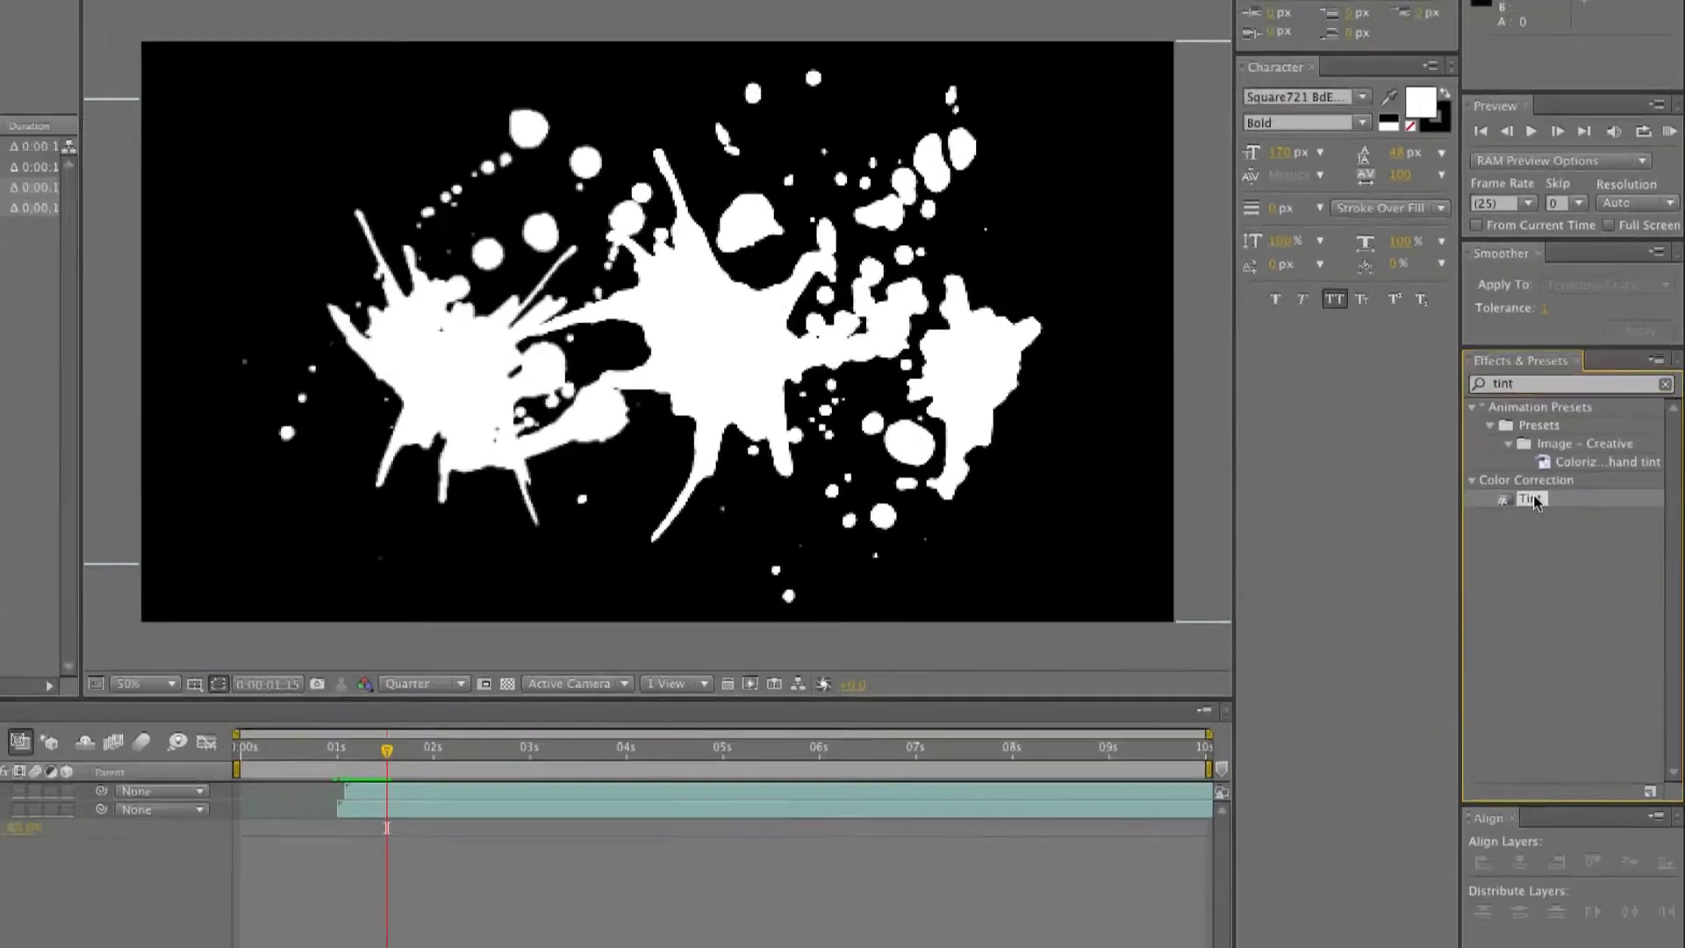
pyautogui.moveTo(1536, 502); pyautogui.dragTo(224, 763)
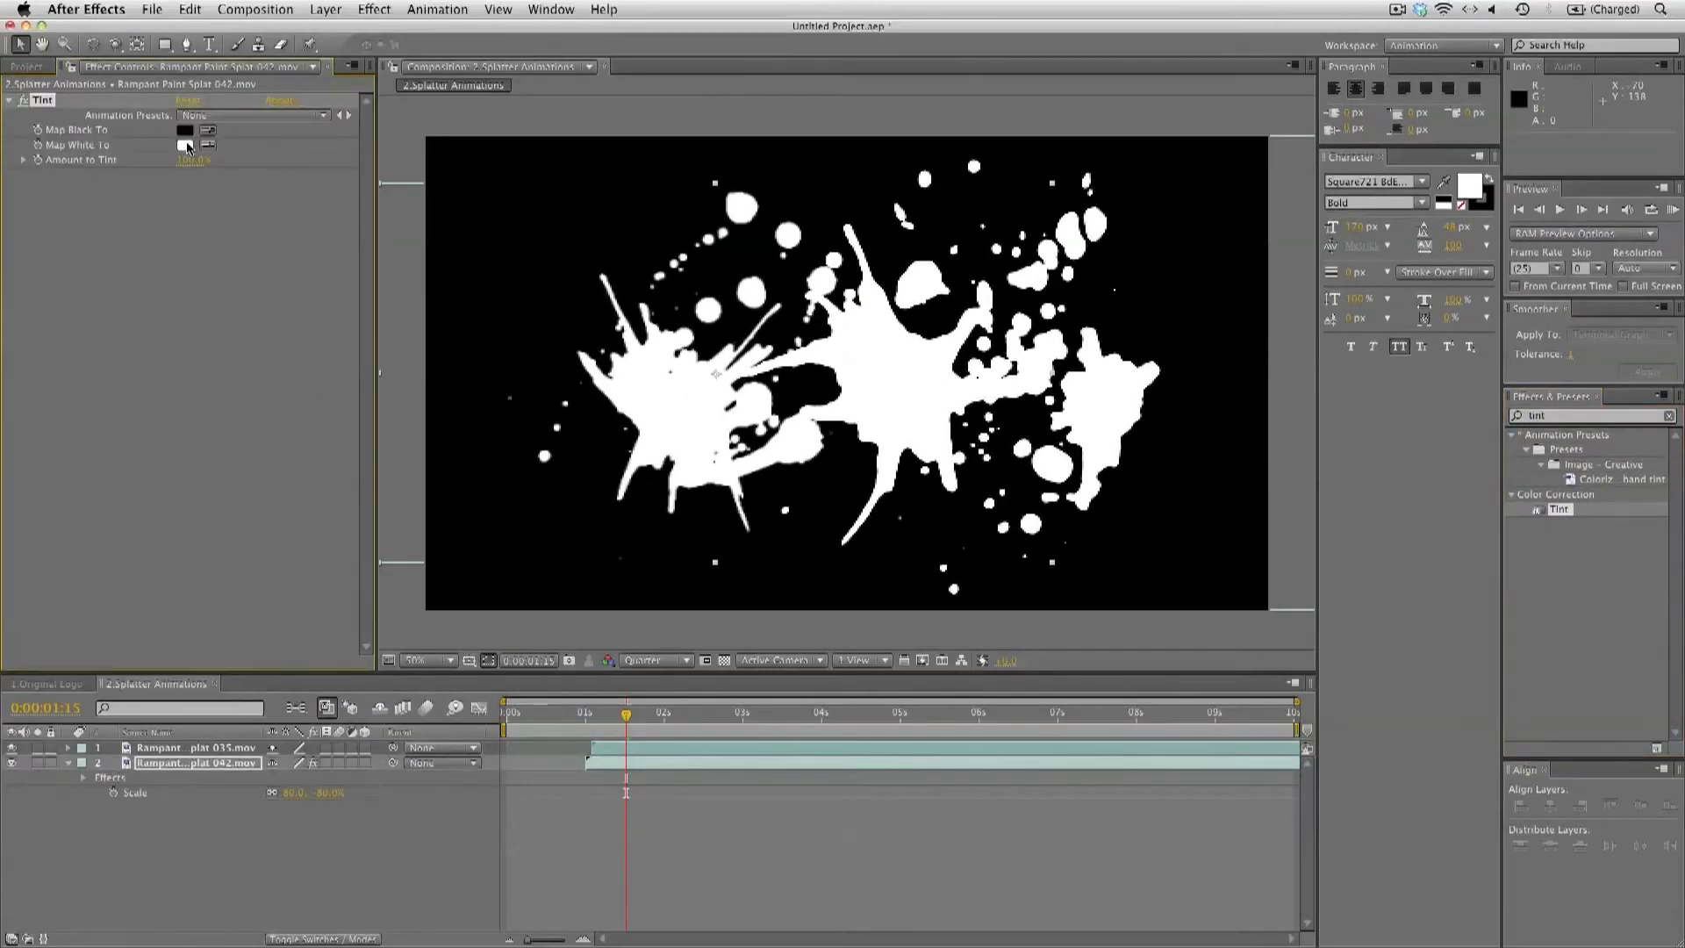
# Set the 042 layer's Tint to map white to a fully saturated, bright yellow-green
pyautogui.click(185, 146)
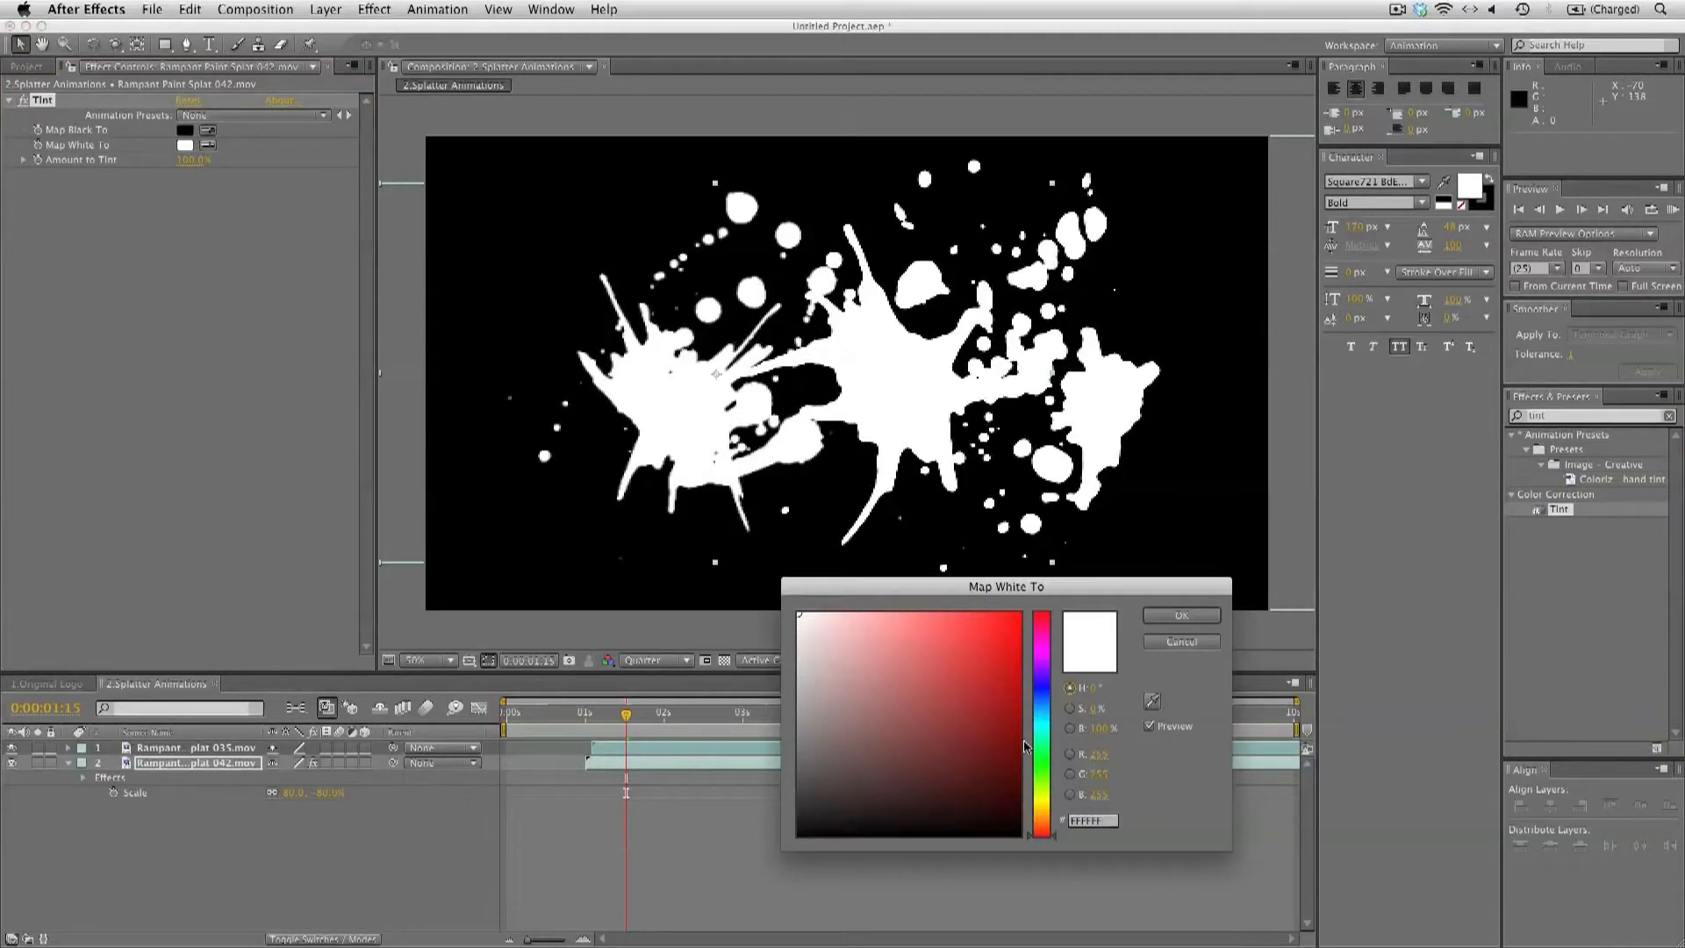
pyautogui.moveTo(1042, 749); pyautogui.dragTo(1043, 785)
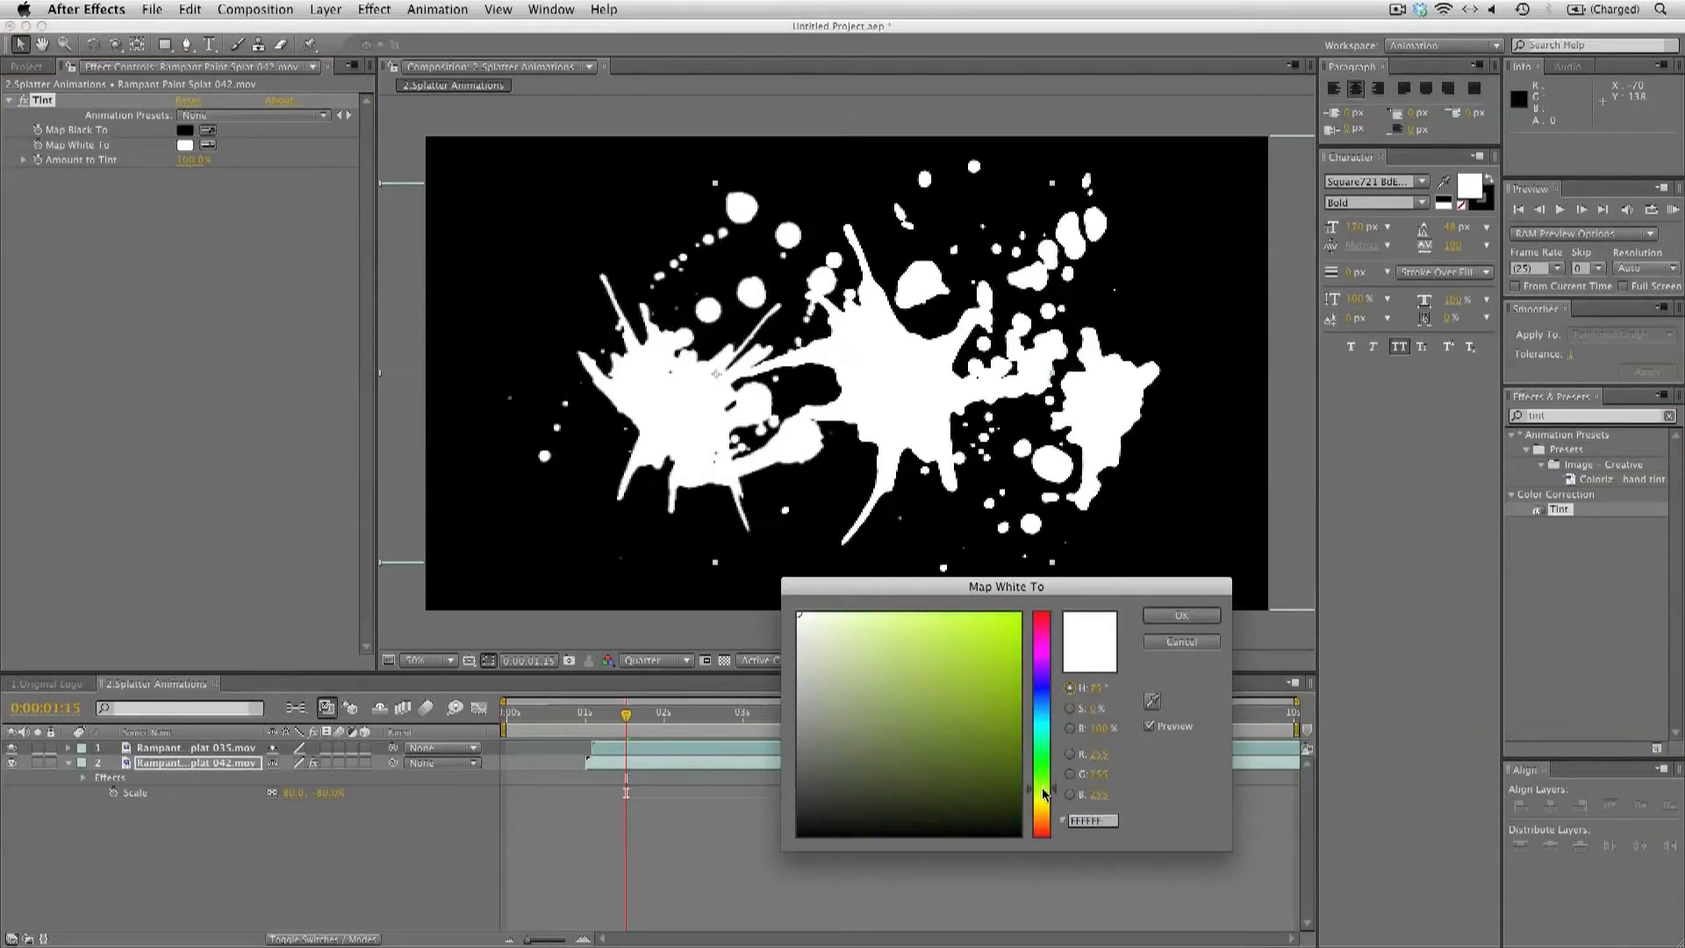
pyautogui.moveTo(961, 691); pyautogui.dragTo(1138, 573)
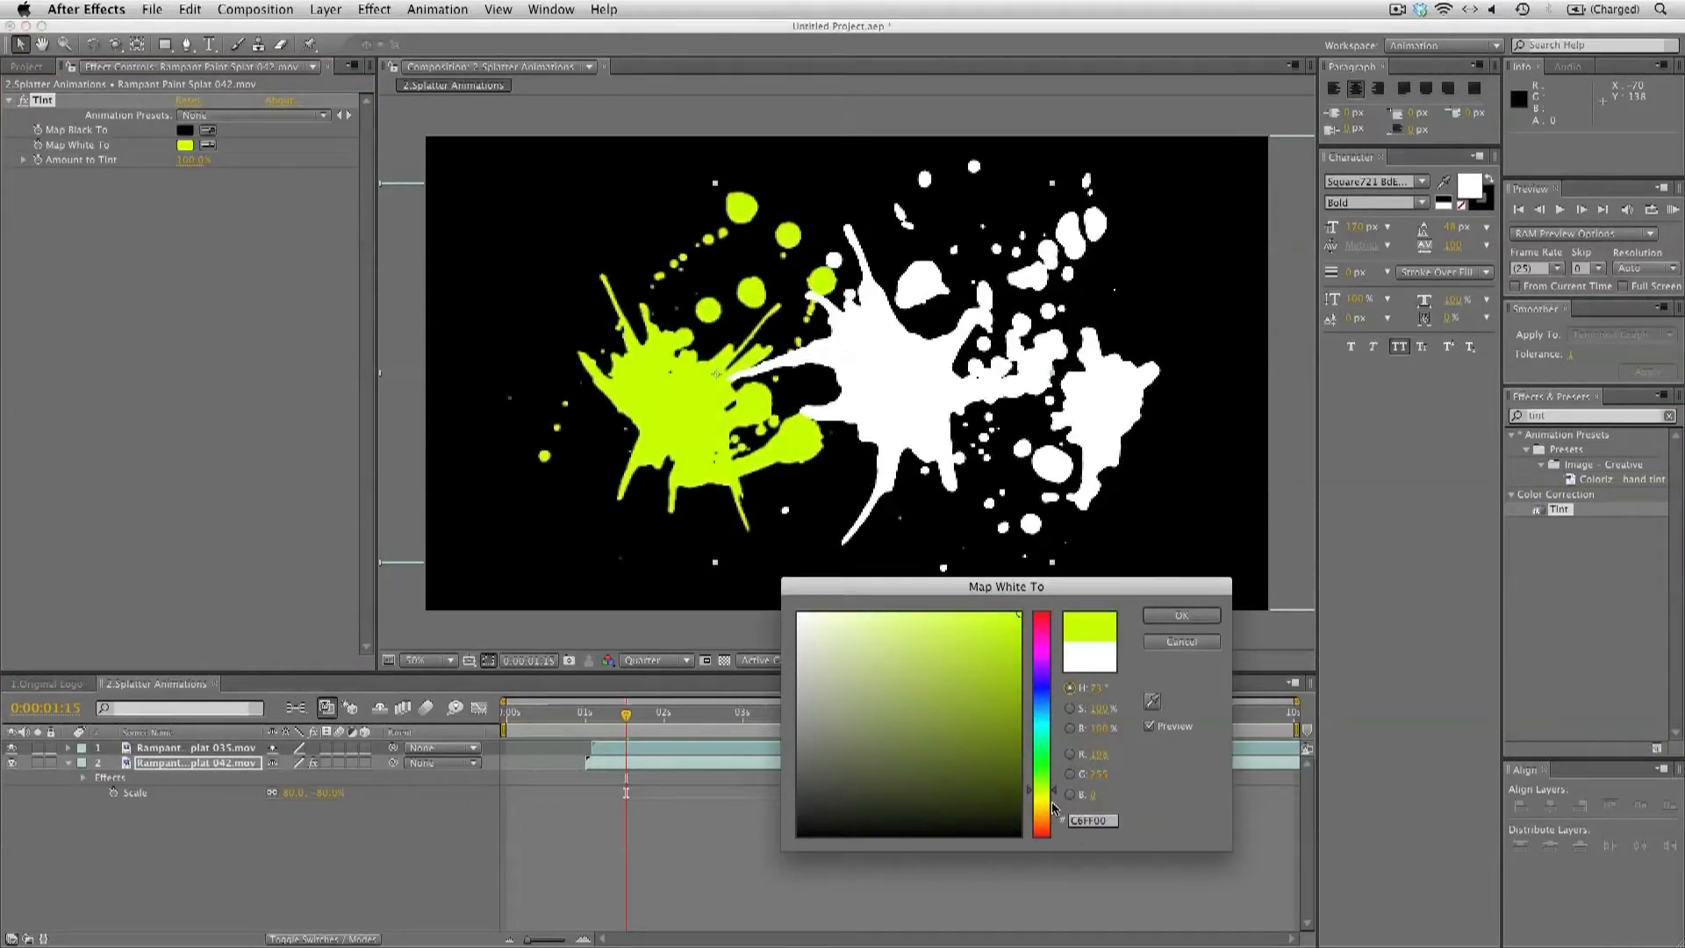
pyautogui.moveTo(1055, 796); pyautogui.dragTo(1055, 800)
pyautogui.click(1185, 616)
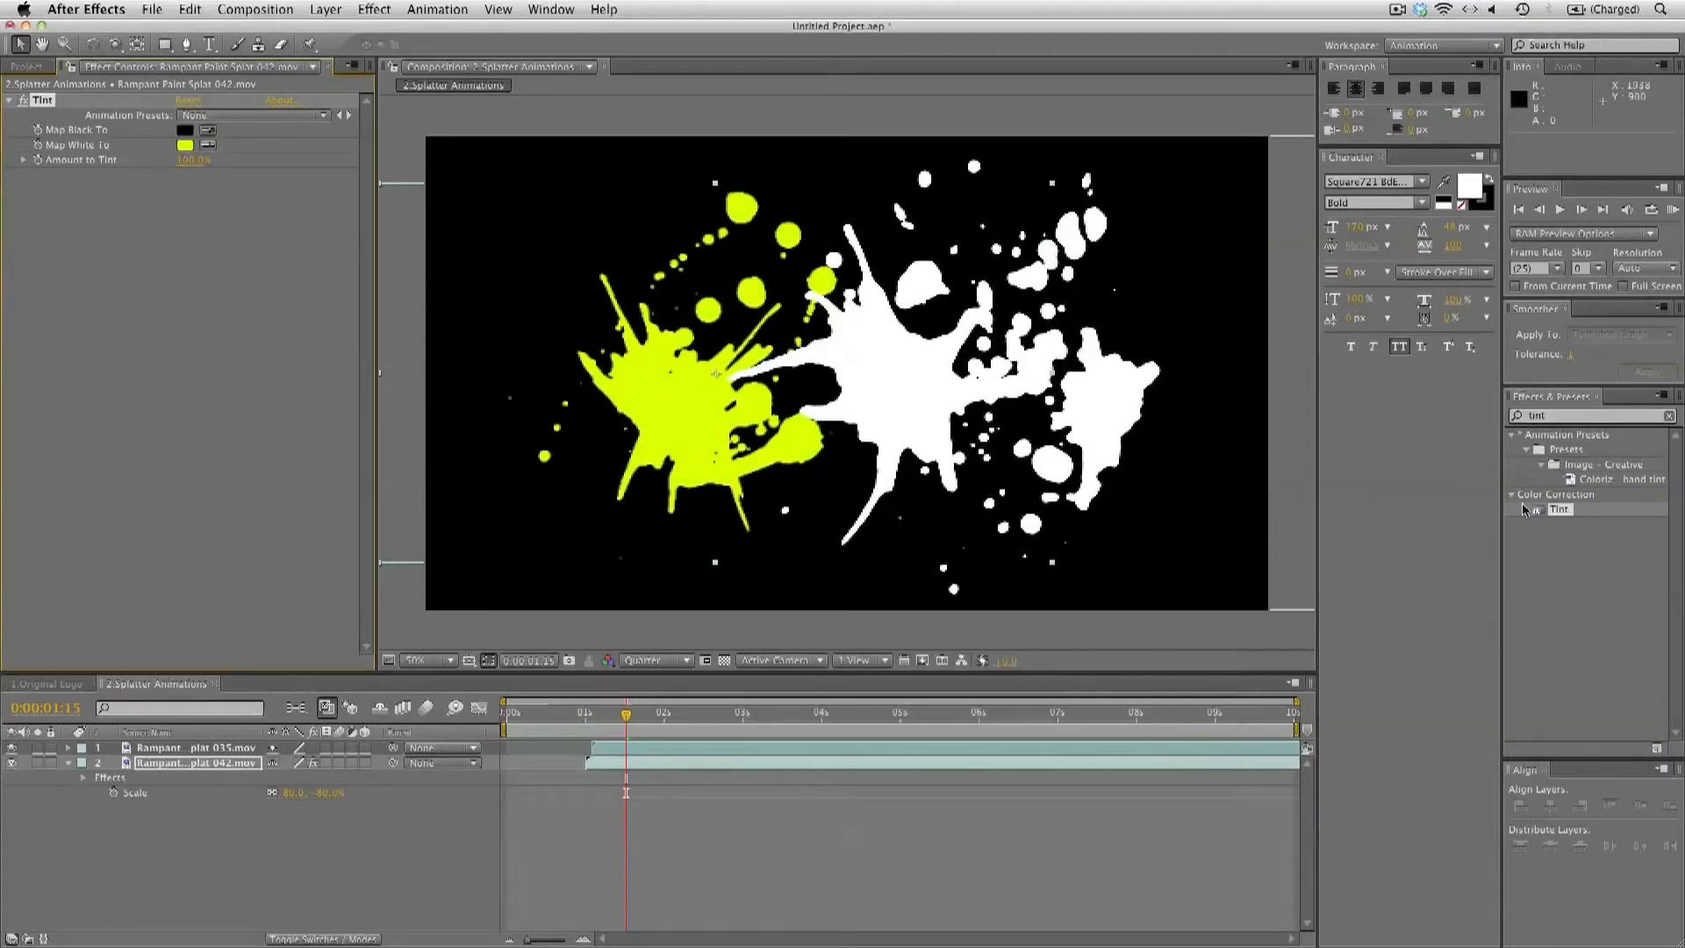
# Apply Tint to the Rampant Paint Splat 035 layer and map its white to a fully saturated, bright pink
pyautogui.moveTo(1556, 512)
pyautogui.mouseDown()
pyautogui.moveTo(790, 667)
pyautogui.moveTo(232, 750)
pyautogui.mouseUp()
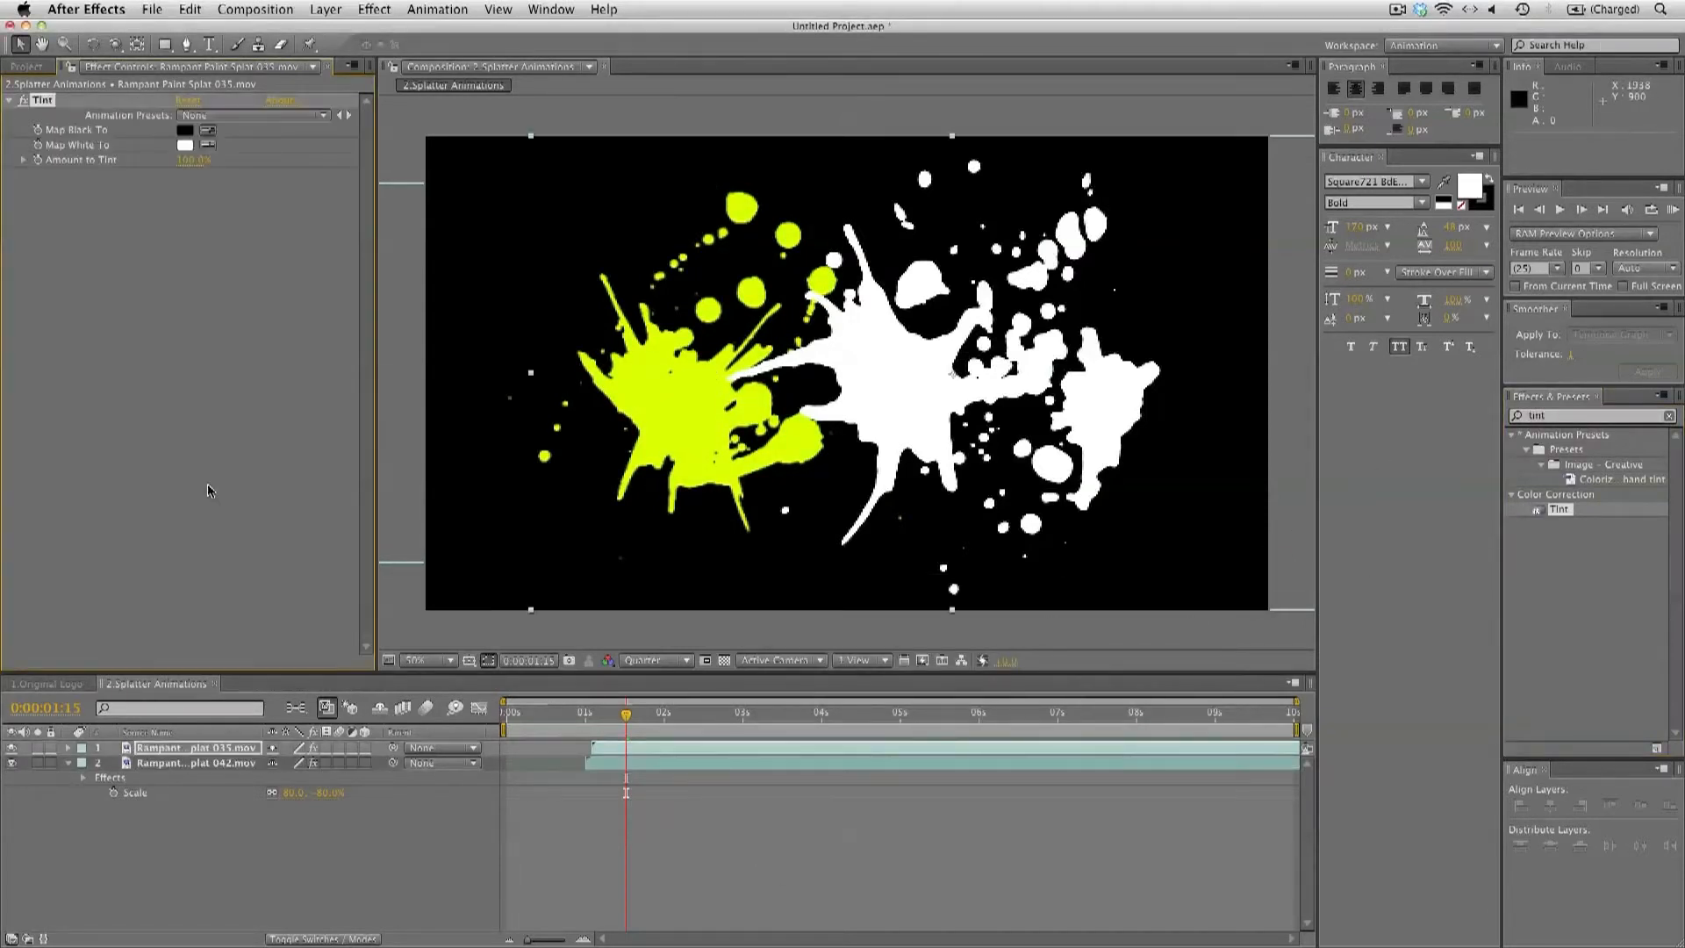
pyautogui.click(185, 147)
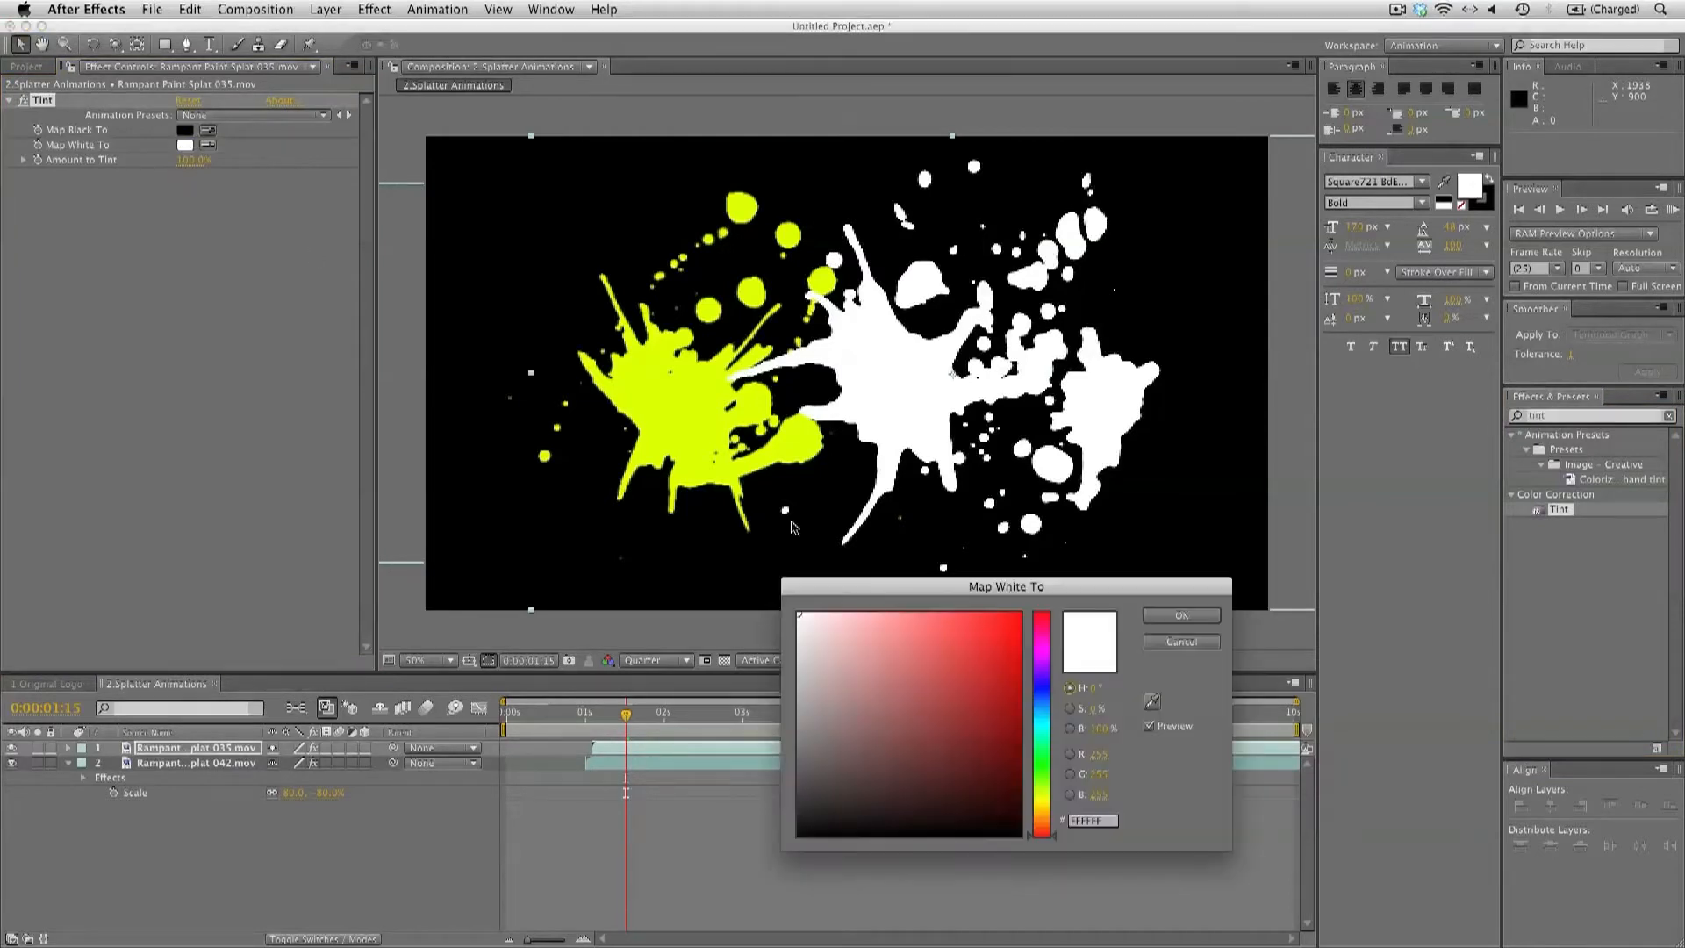
pyautogui.moveTo(1047, 667); pyautogui.dragTo(1049, 655)
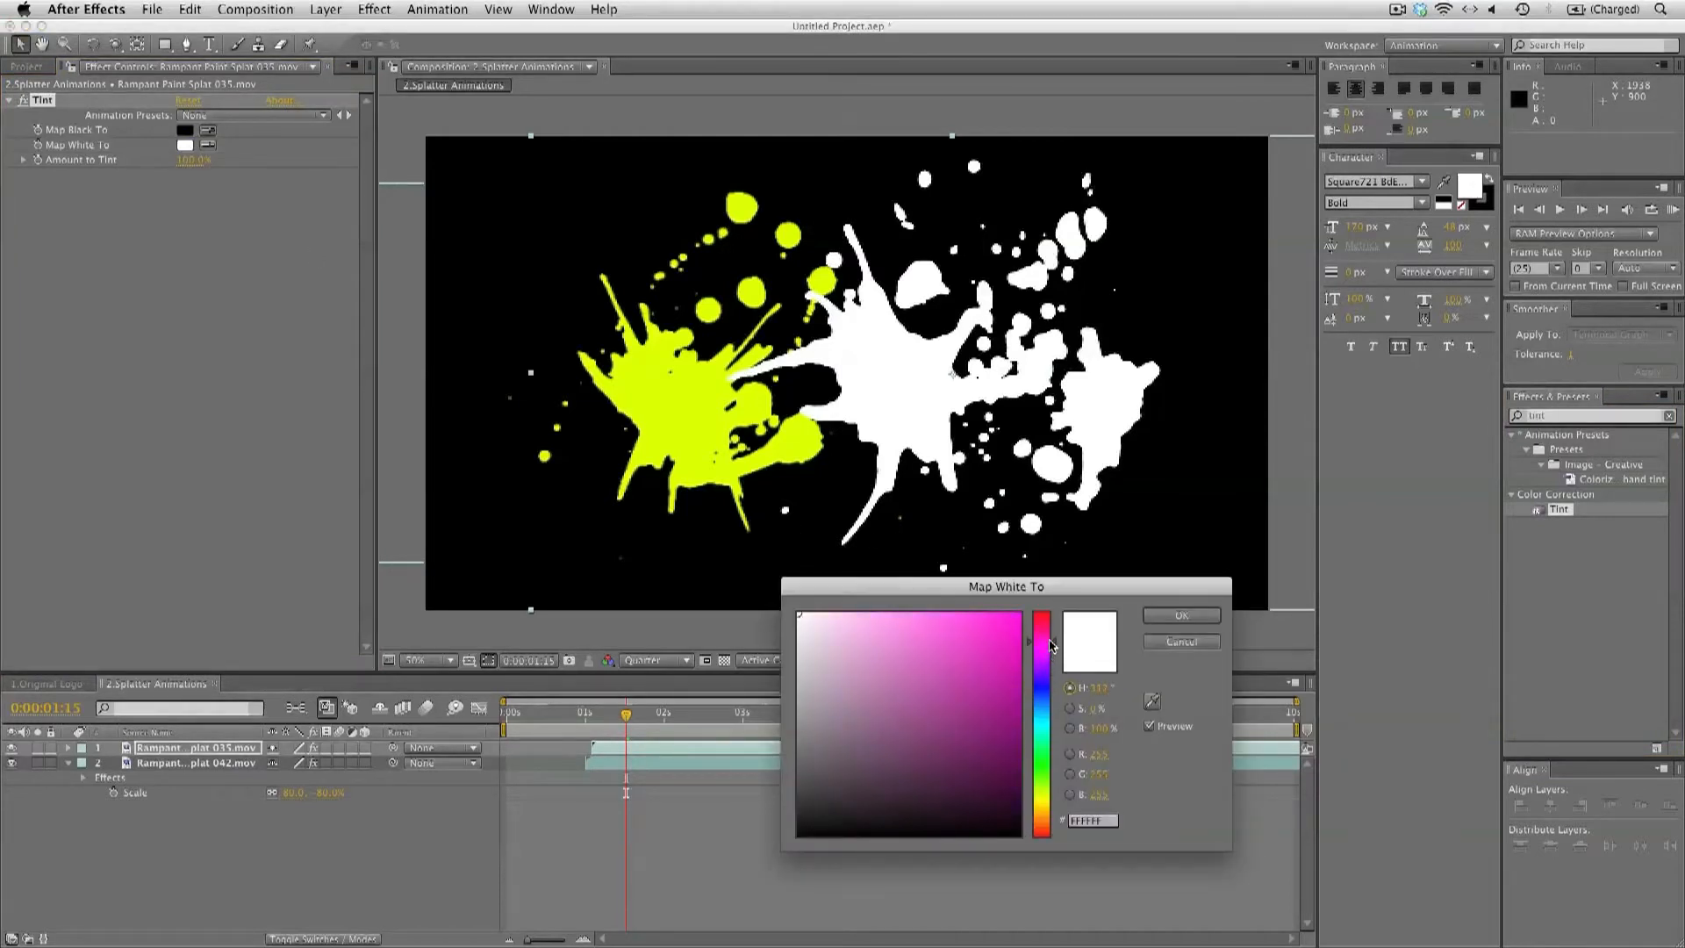
pyautogui.click(987, 639)
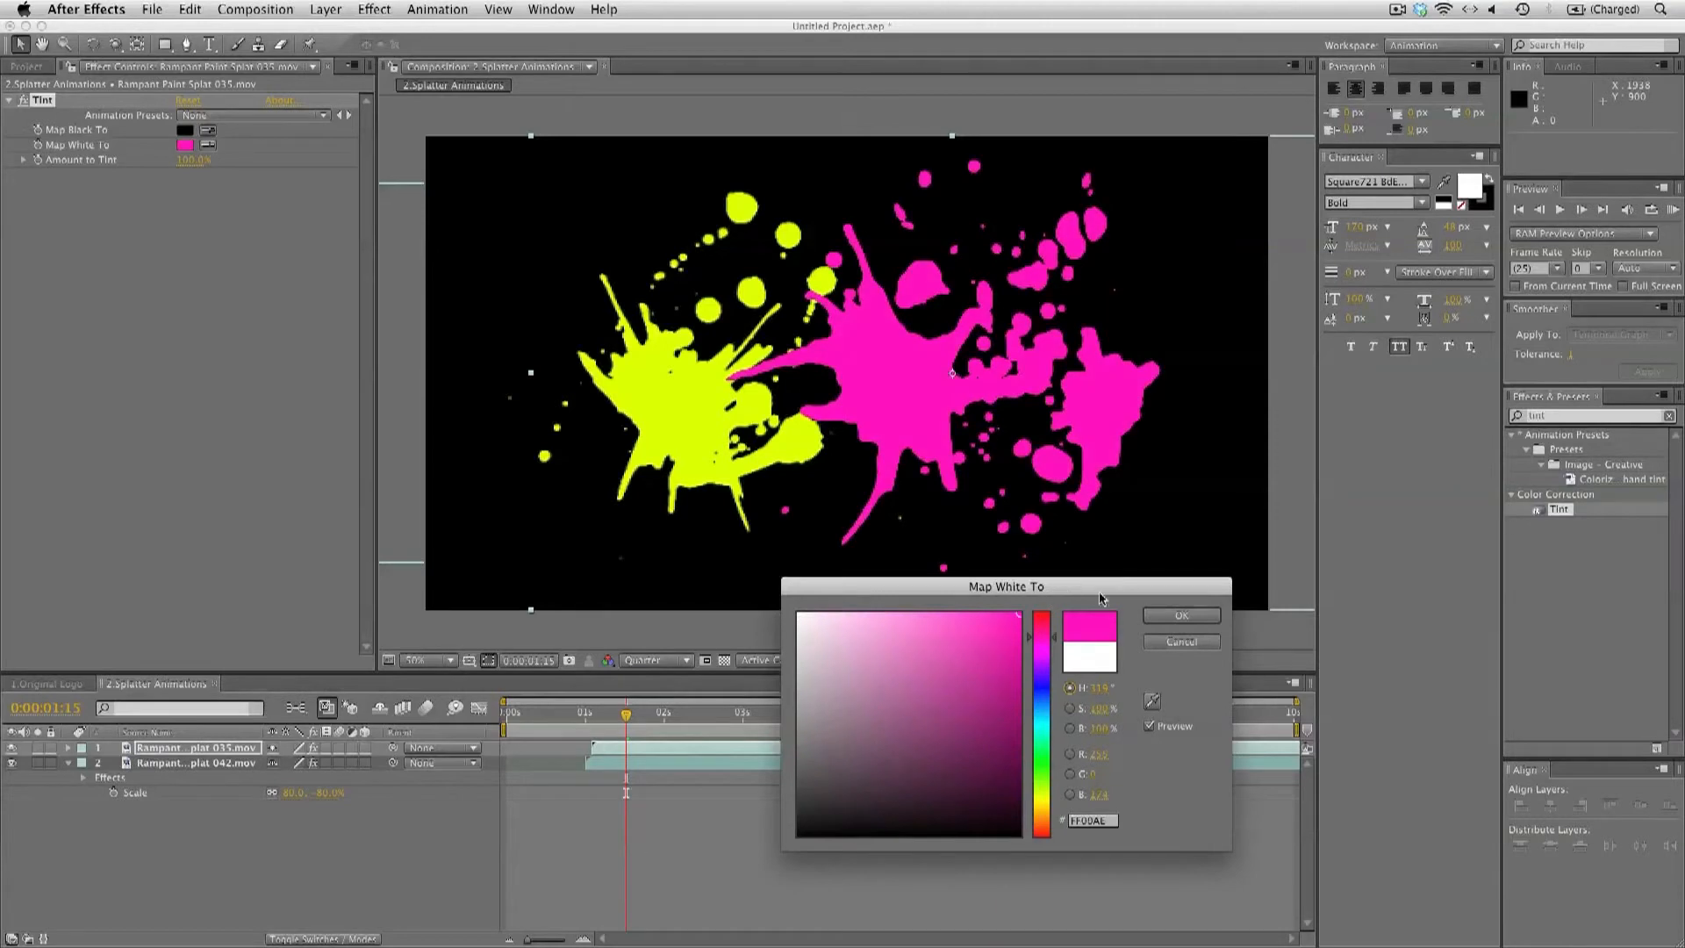
pyautogui.click(1158, 617)
# Create a new HDTV 1080 25 composition named 3.Splatter Logo
pyautogui.click(327, 67)
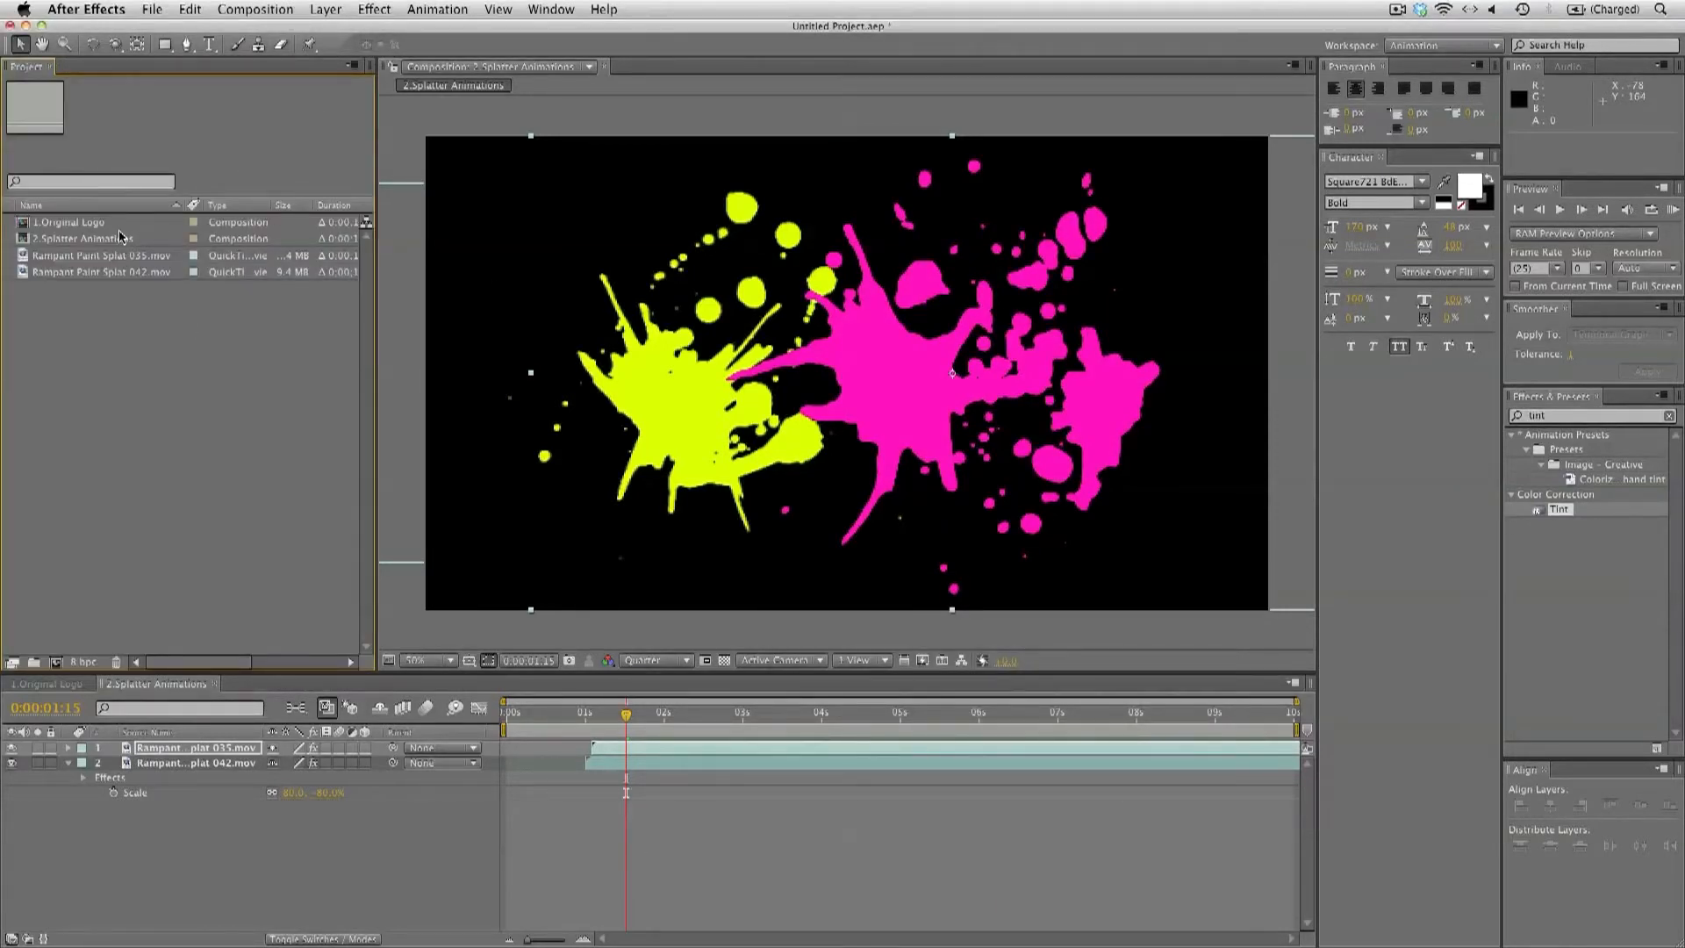
pyautogui.click(255, 8)
pyautogui.click(255, 29)
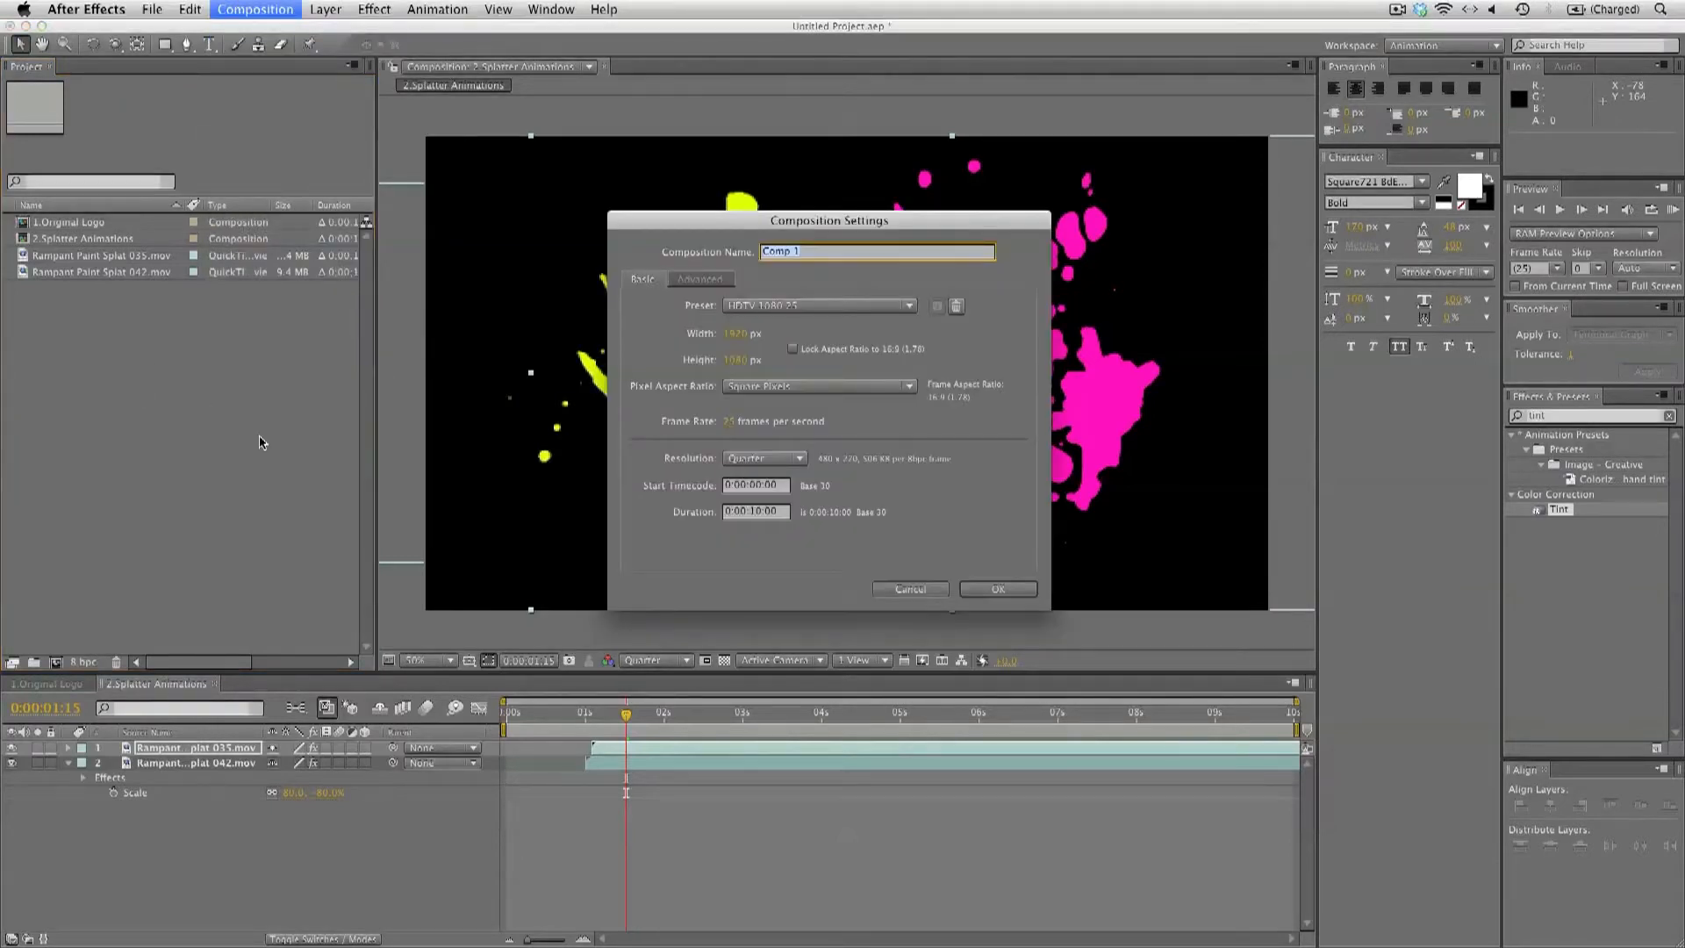
pyautogui.write('3.Splatter Logo')
pyautogui.press('Return')
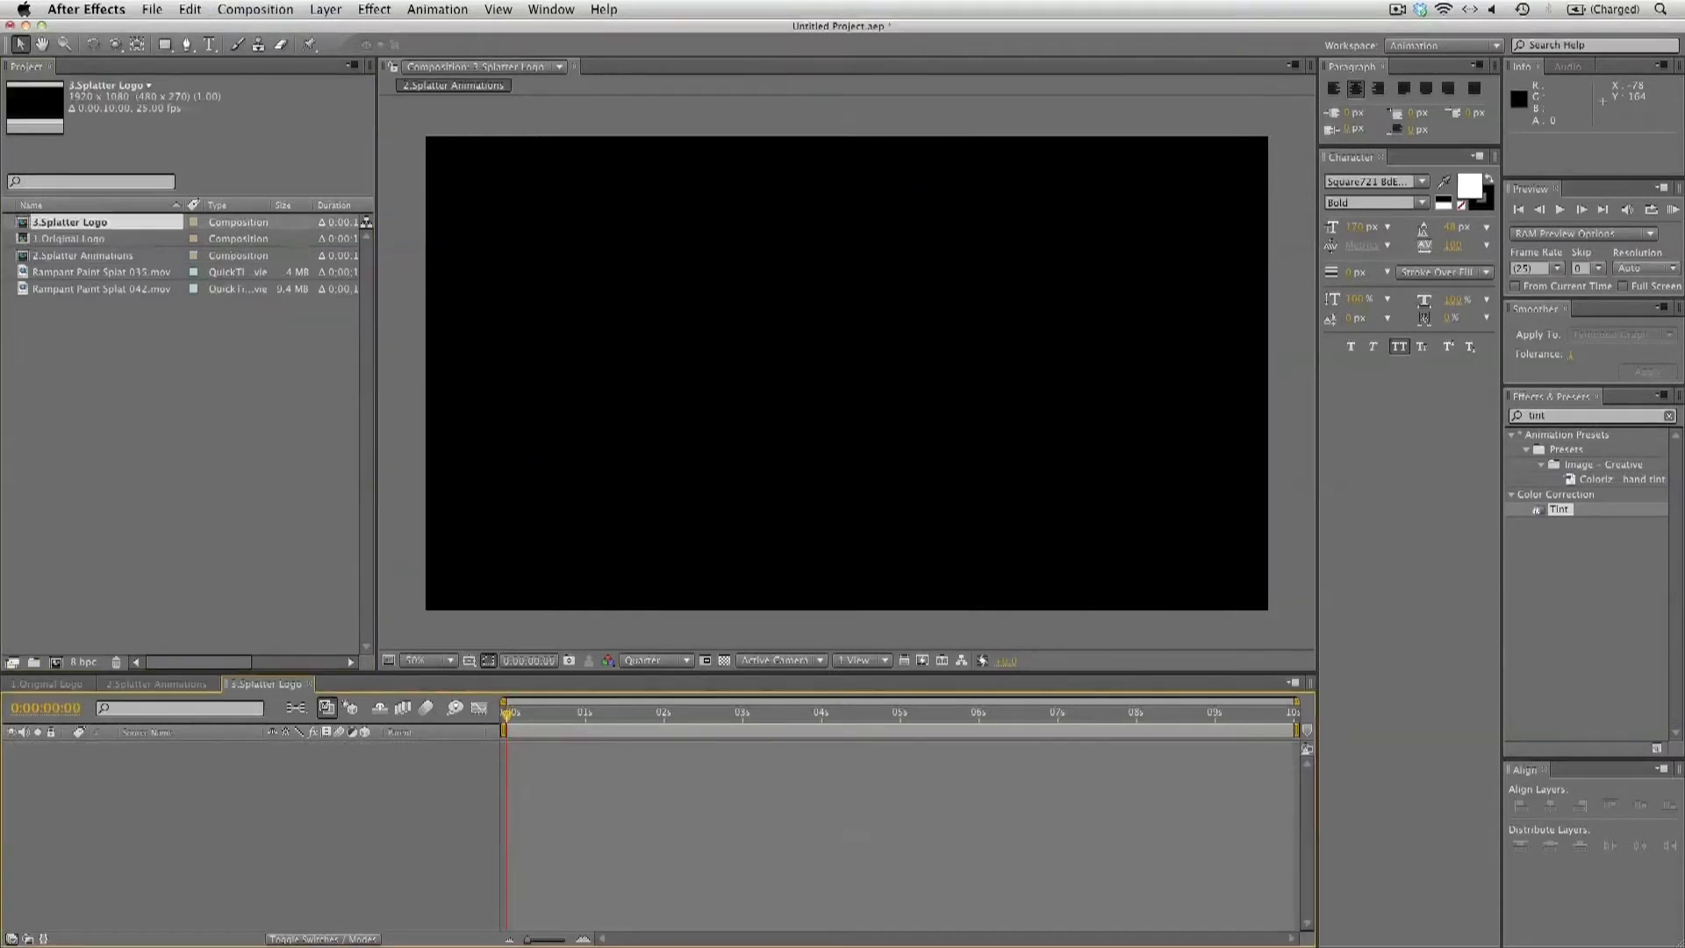
# Add the 2.Splatter Animations composition to 3.Splatter Logo and place the 1.Original Logo composition above it
pyautogui.click(115, 245)
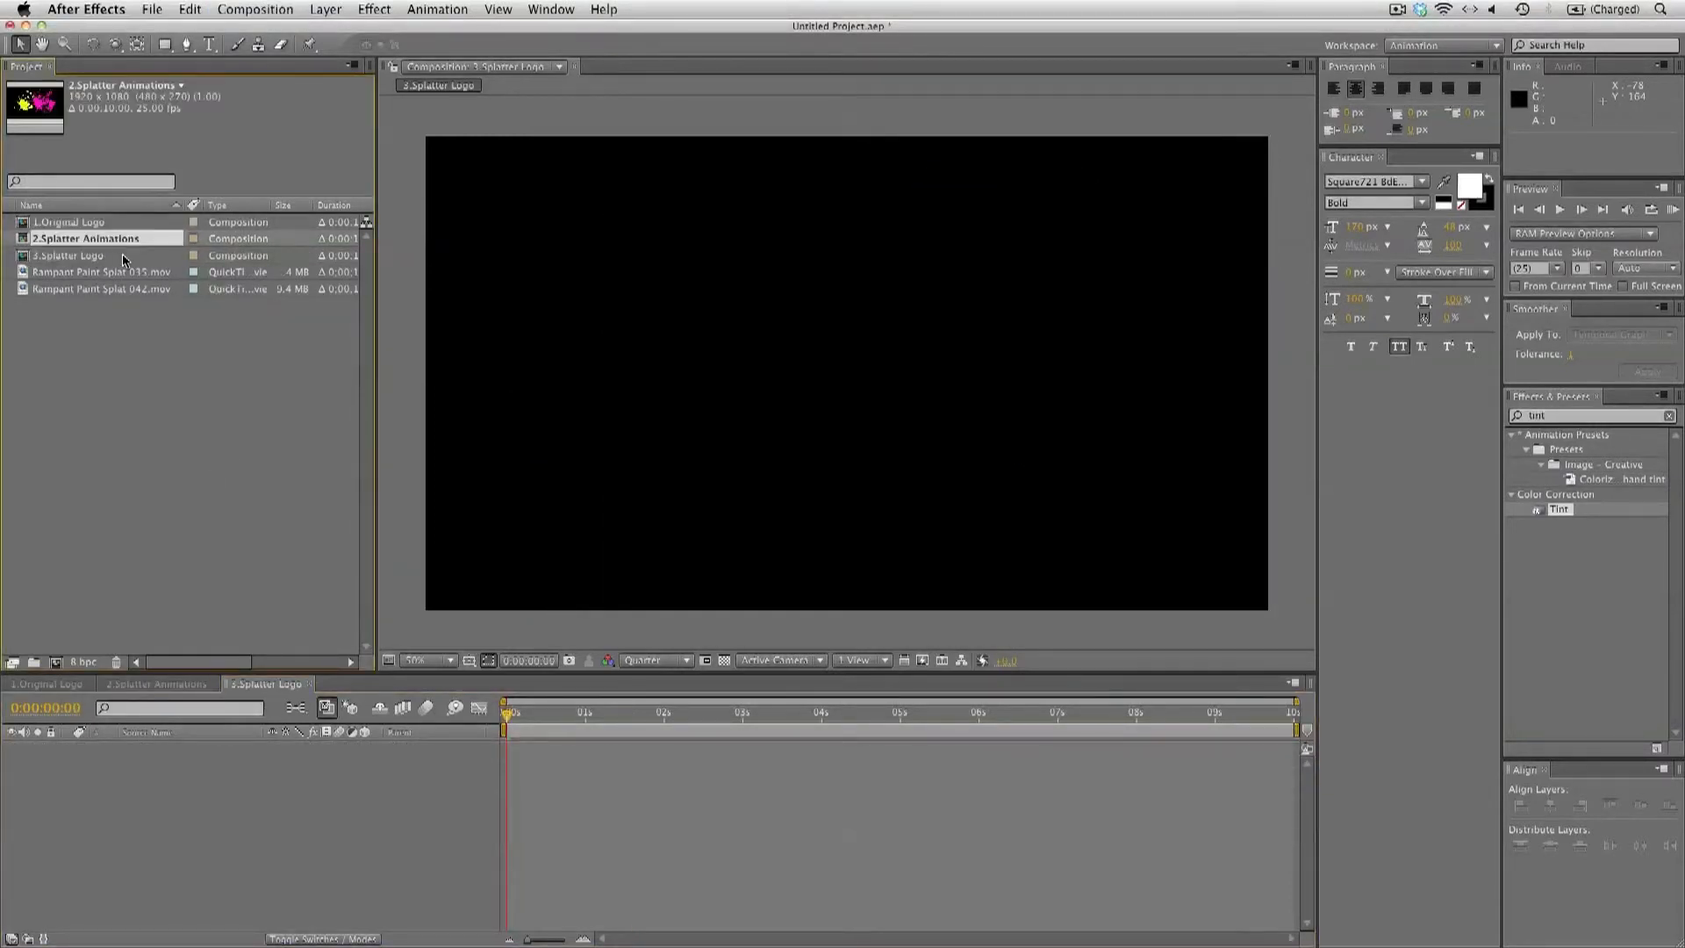
pyautogui.moveTo(147, 242); pyautogui.dragTo(158, 803)
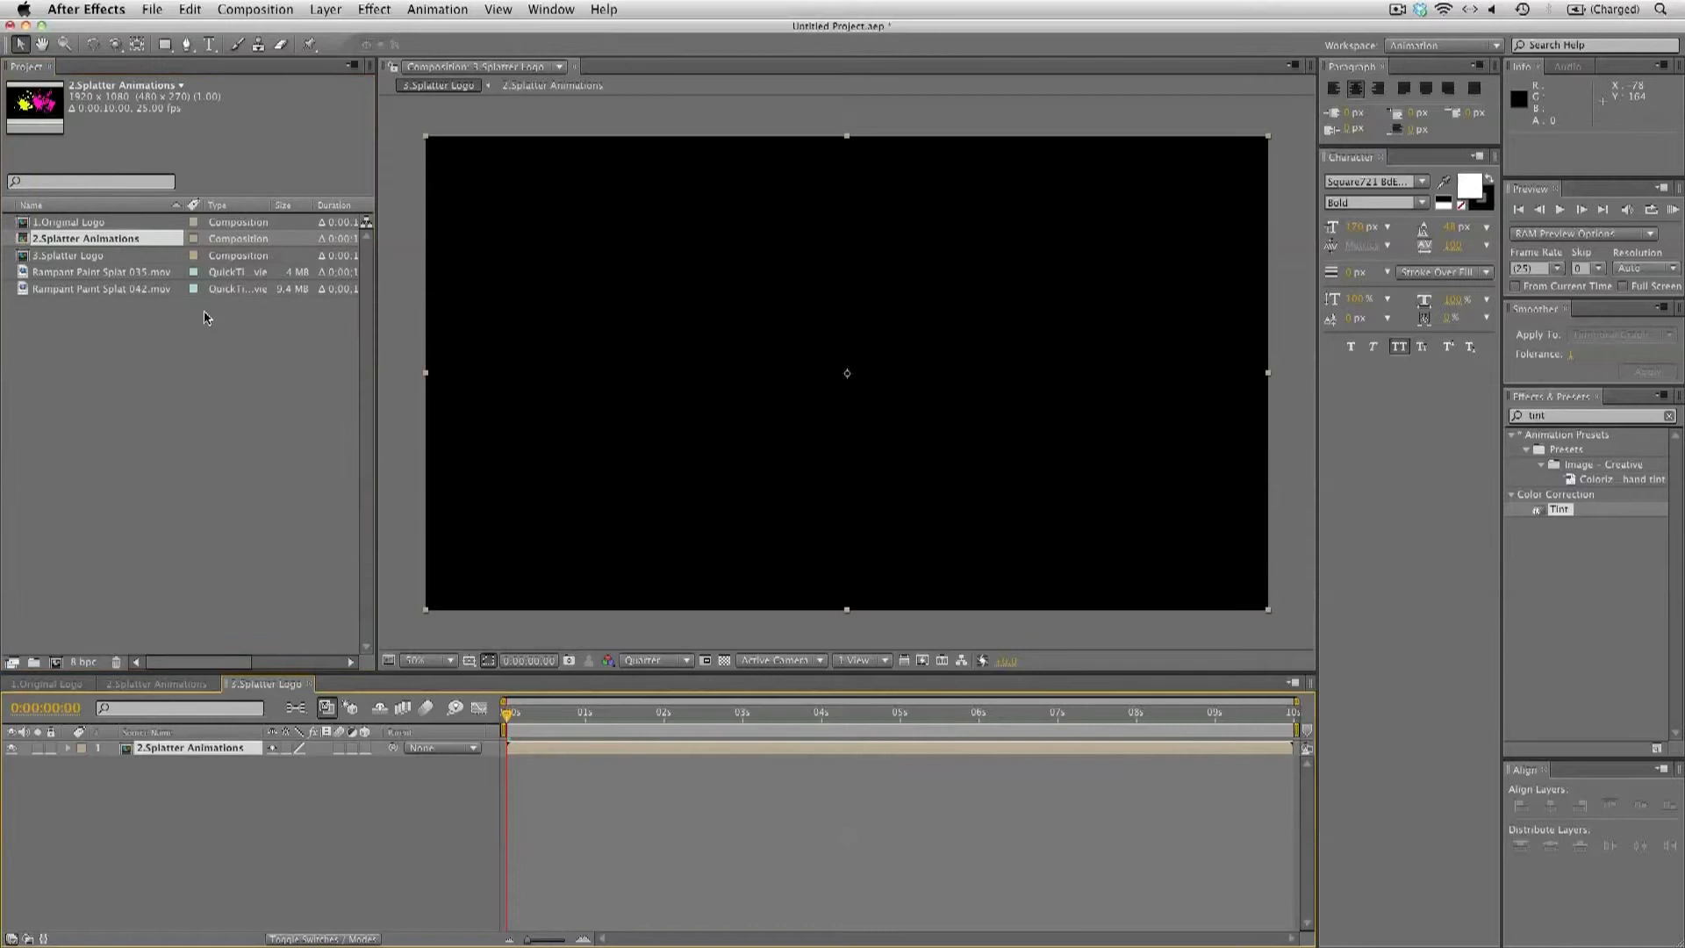
pyautogui.click(133, 225)
pyautogui.moveTo(140, 222); pyautogui.dragTo(221, 744)
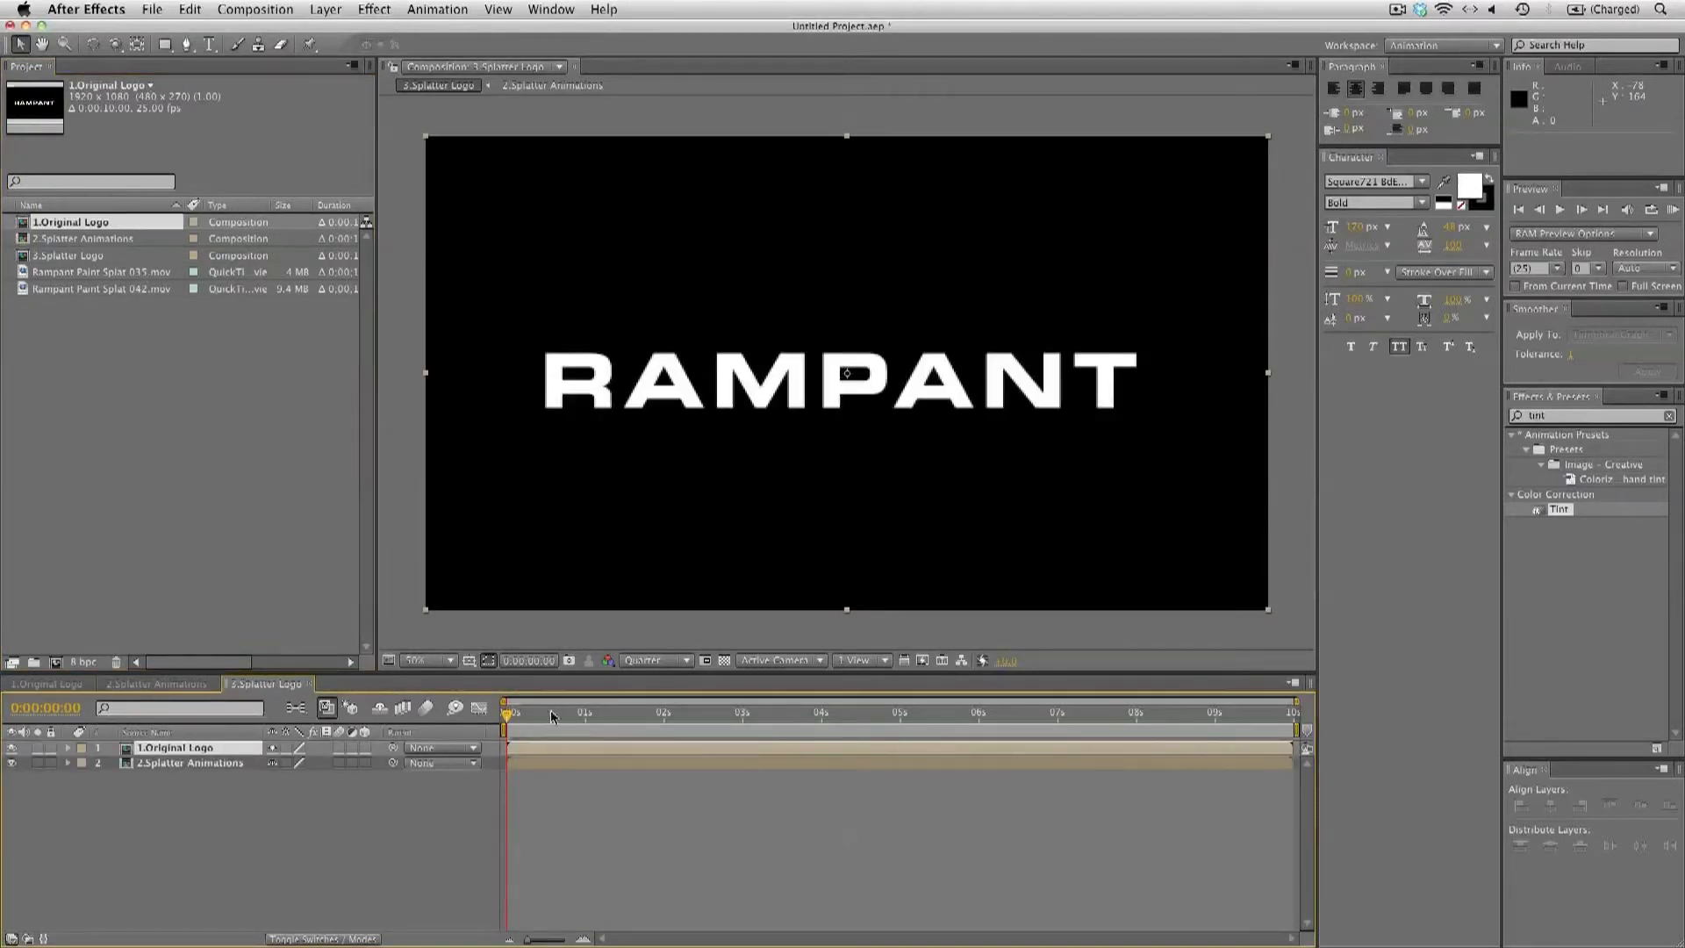
# At 0:00:01:18, set the track matte of the 2.Splatter Animations layer to Alpha Matte "1.Original Logo"
pyautogui.moveTo(540, 715); pyautogui.dragTo(635, 728)
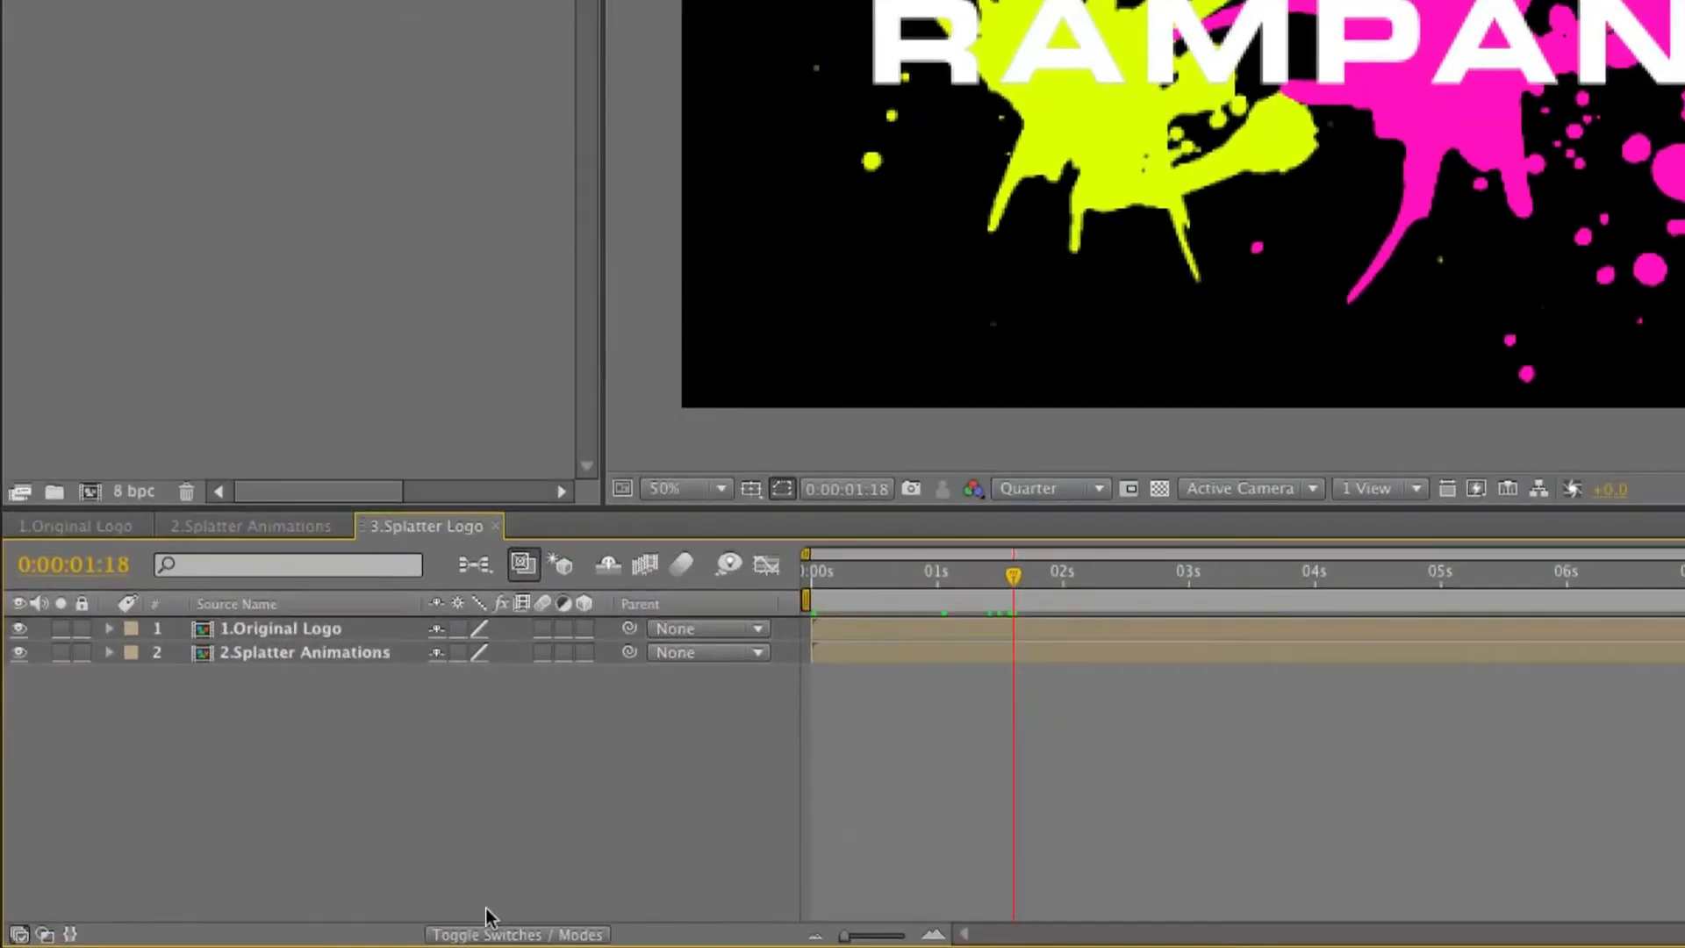
pyautogui.click(489, 934)
pyautogui.click(302, 652)
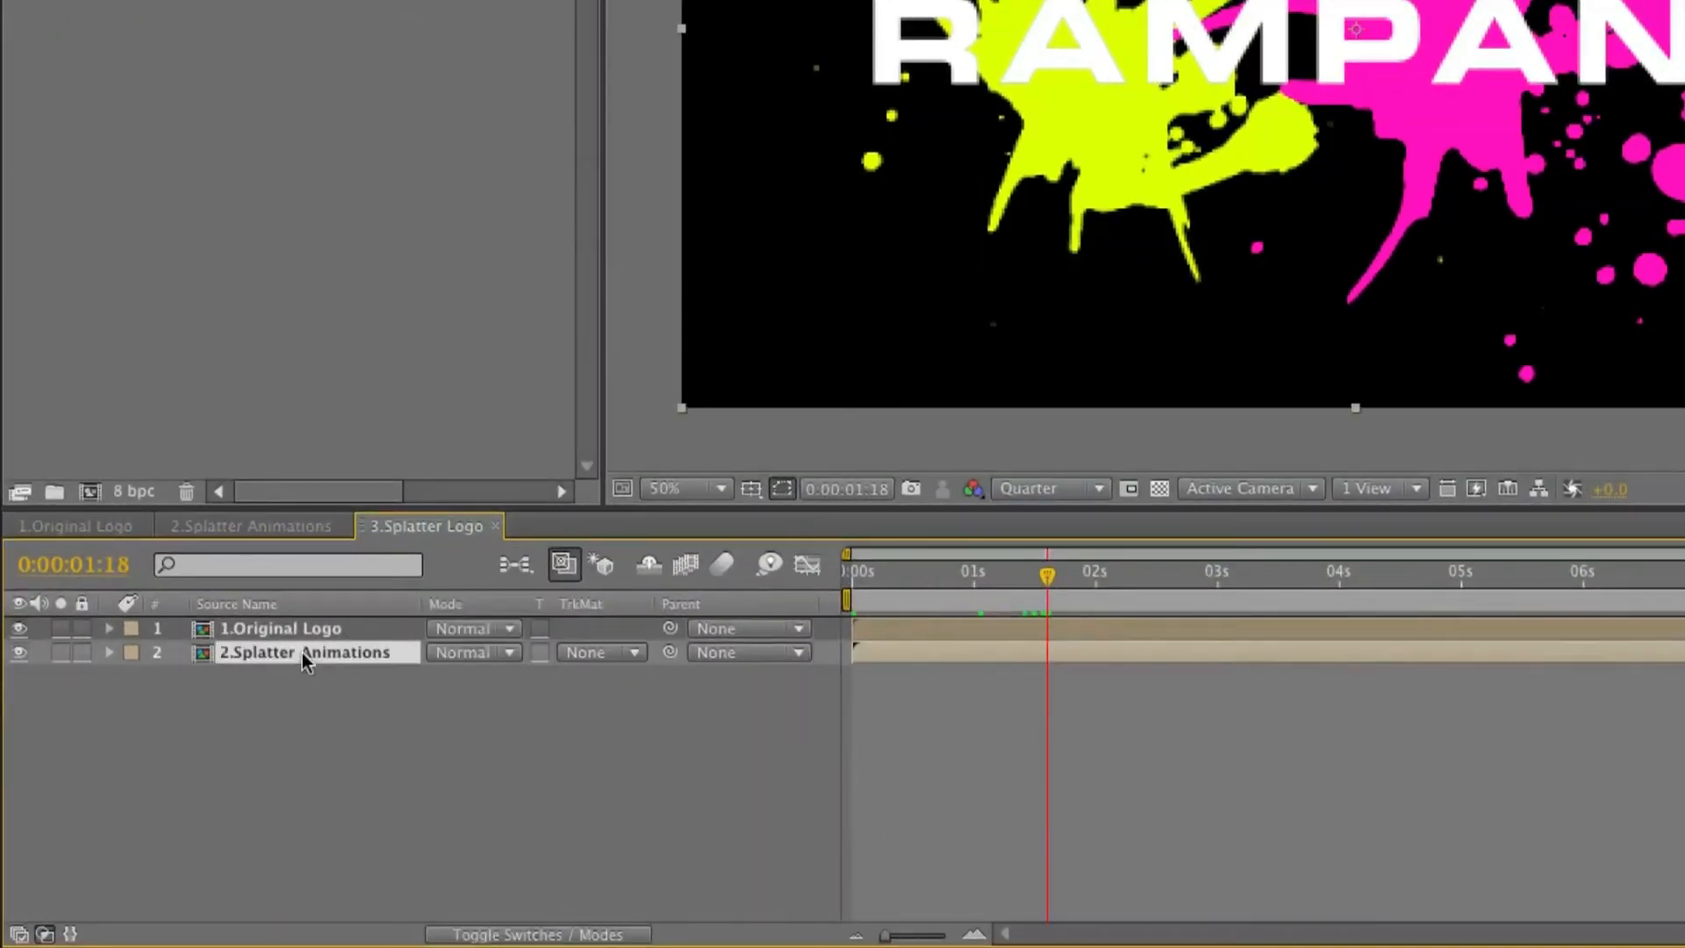
pyautogui.click(602, 655)
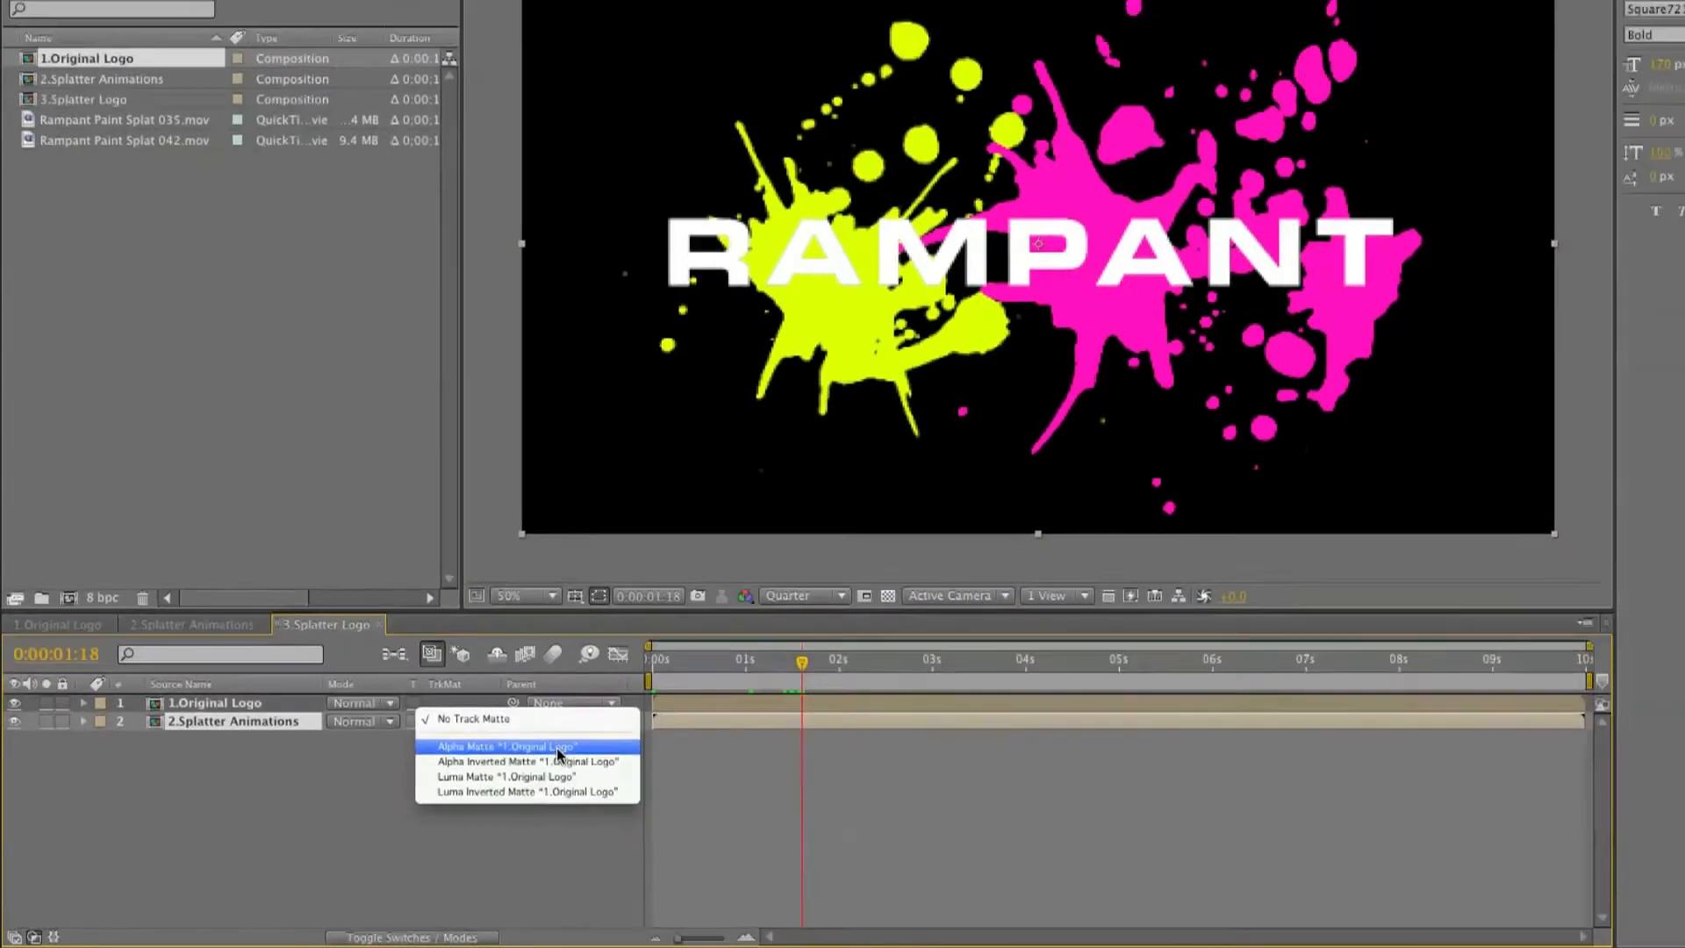
pyautogui.click(709, 693)
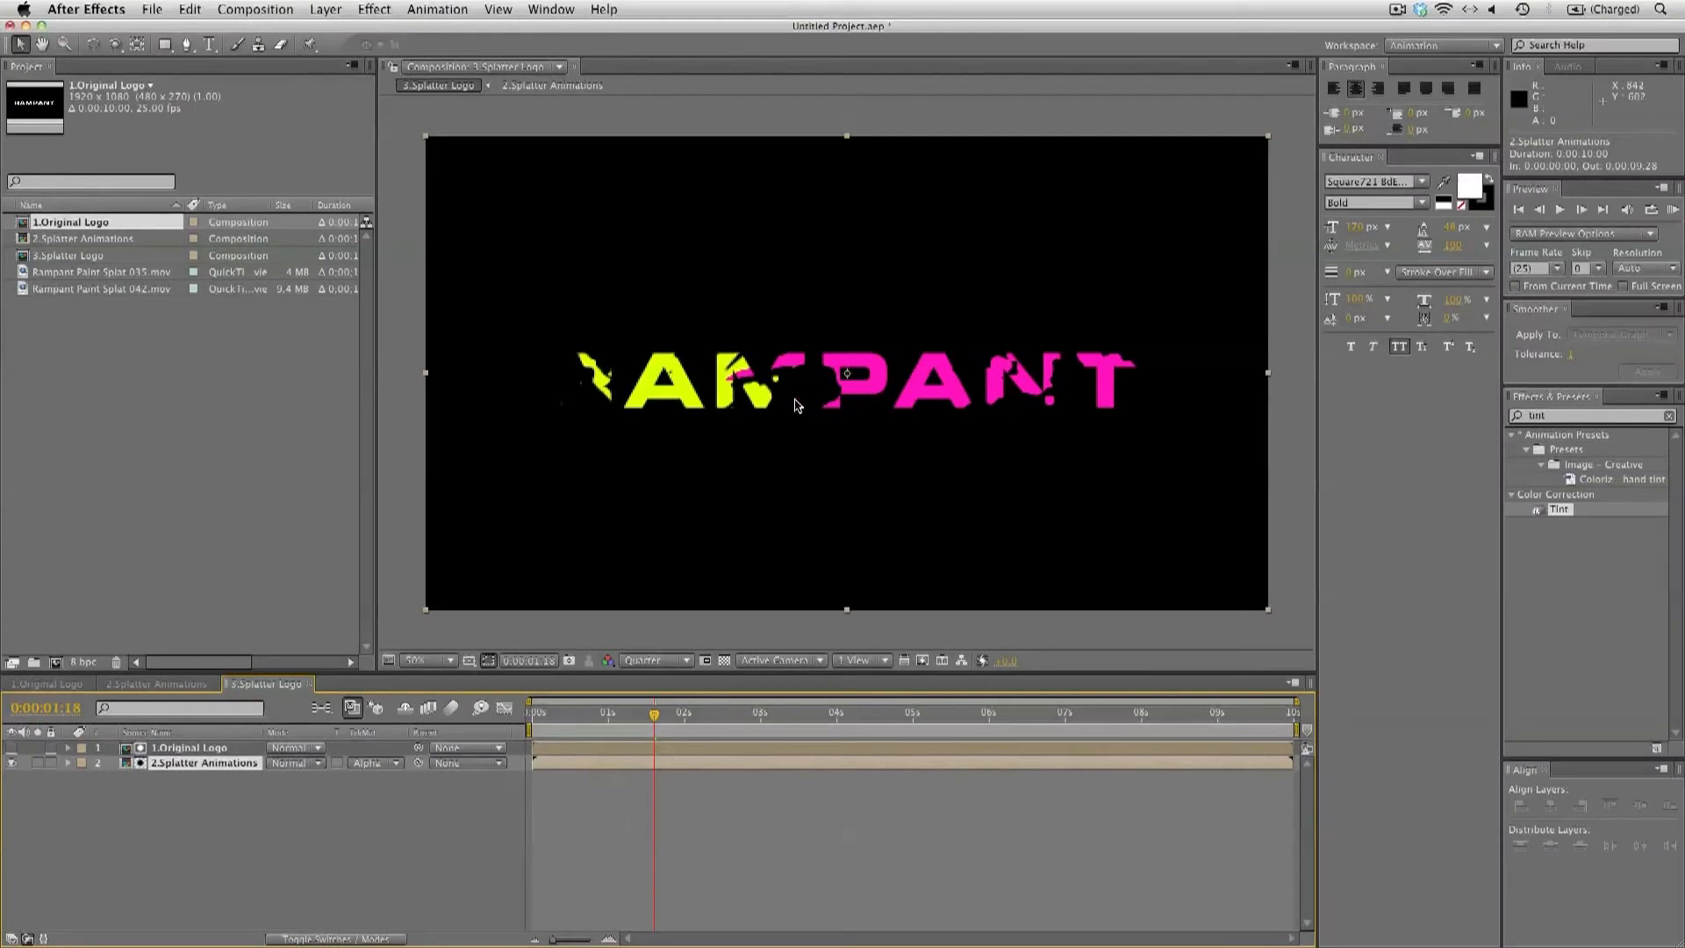
# Add a second copy of the 1.Original Logo composition beneath the 2.Splatter Animations layer
pyautogui.click(301, 402)
pyautogui.click(141, 224)
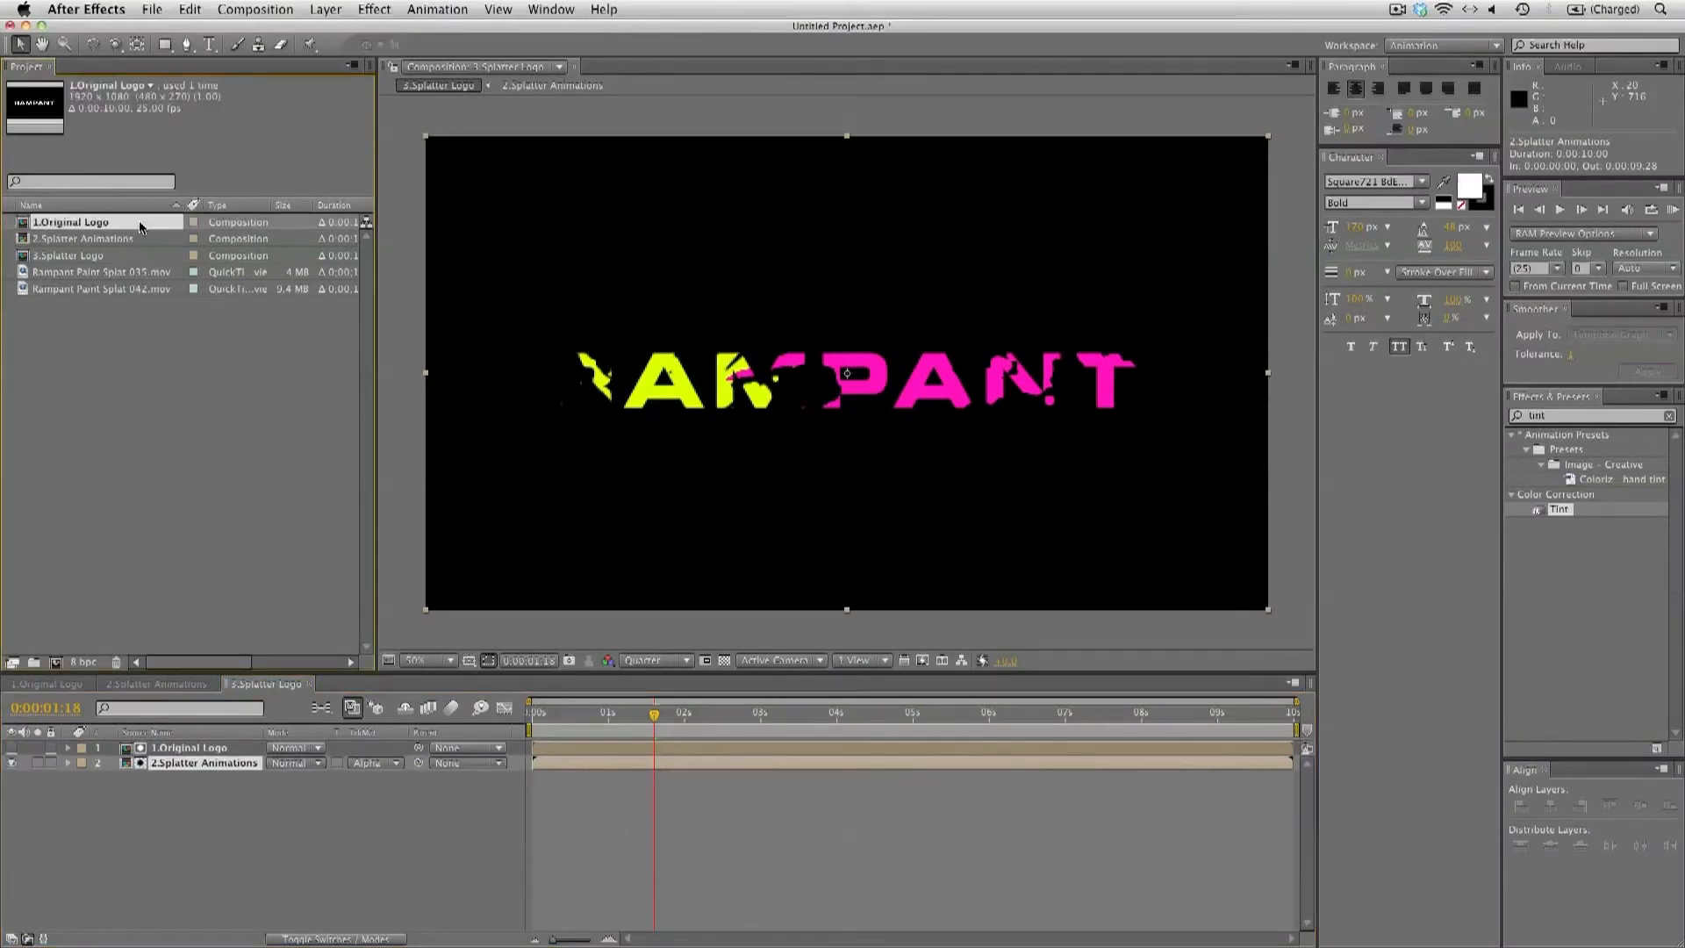
pyautogui.moveTo(141, 225); pyautogui.dragTo(176, 781)
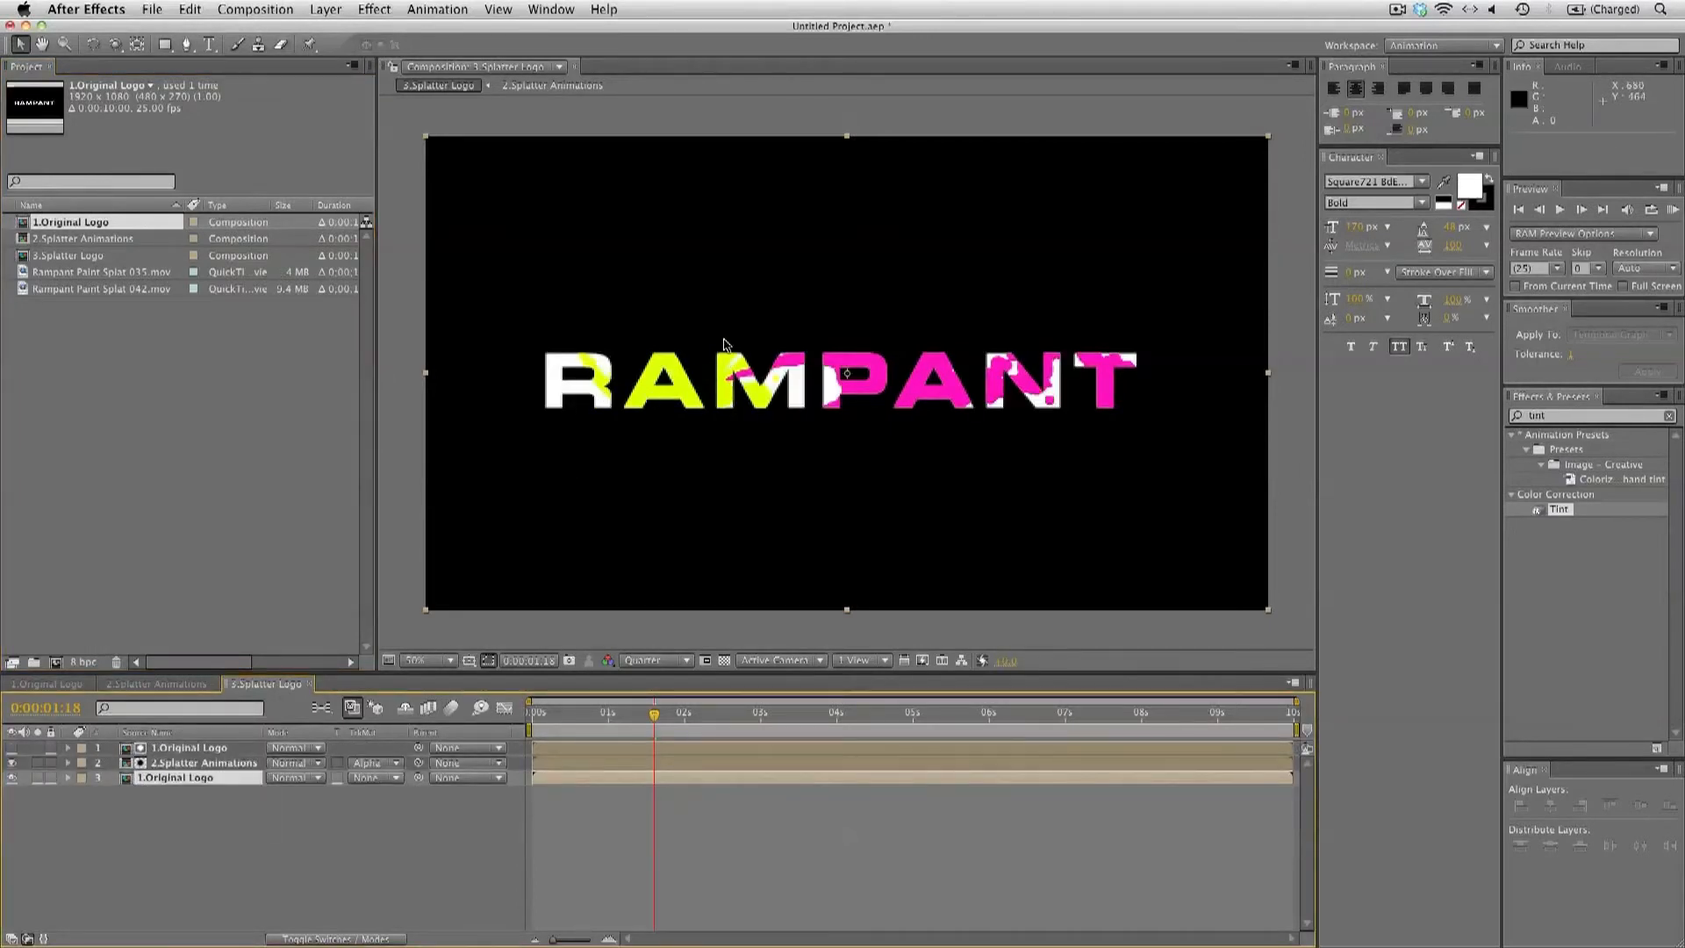
pyautogui.click(327, 831)
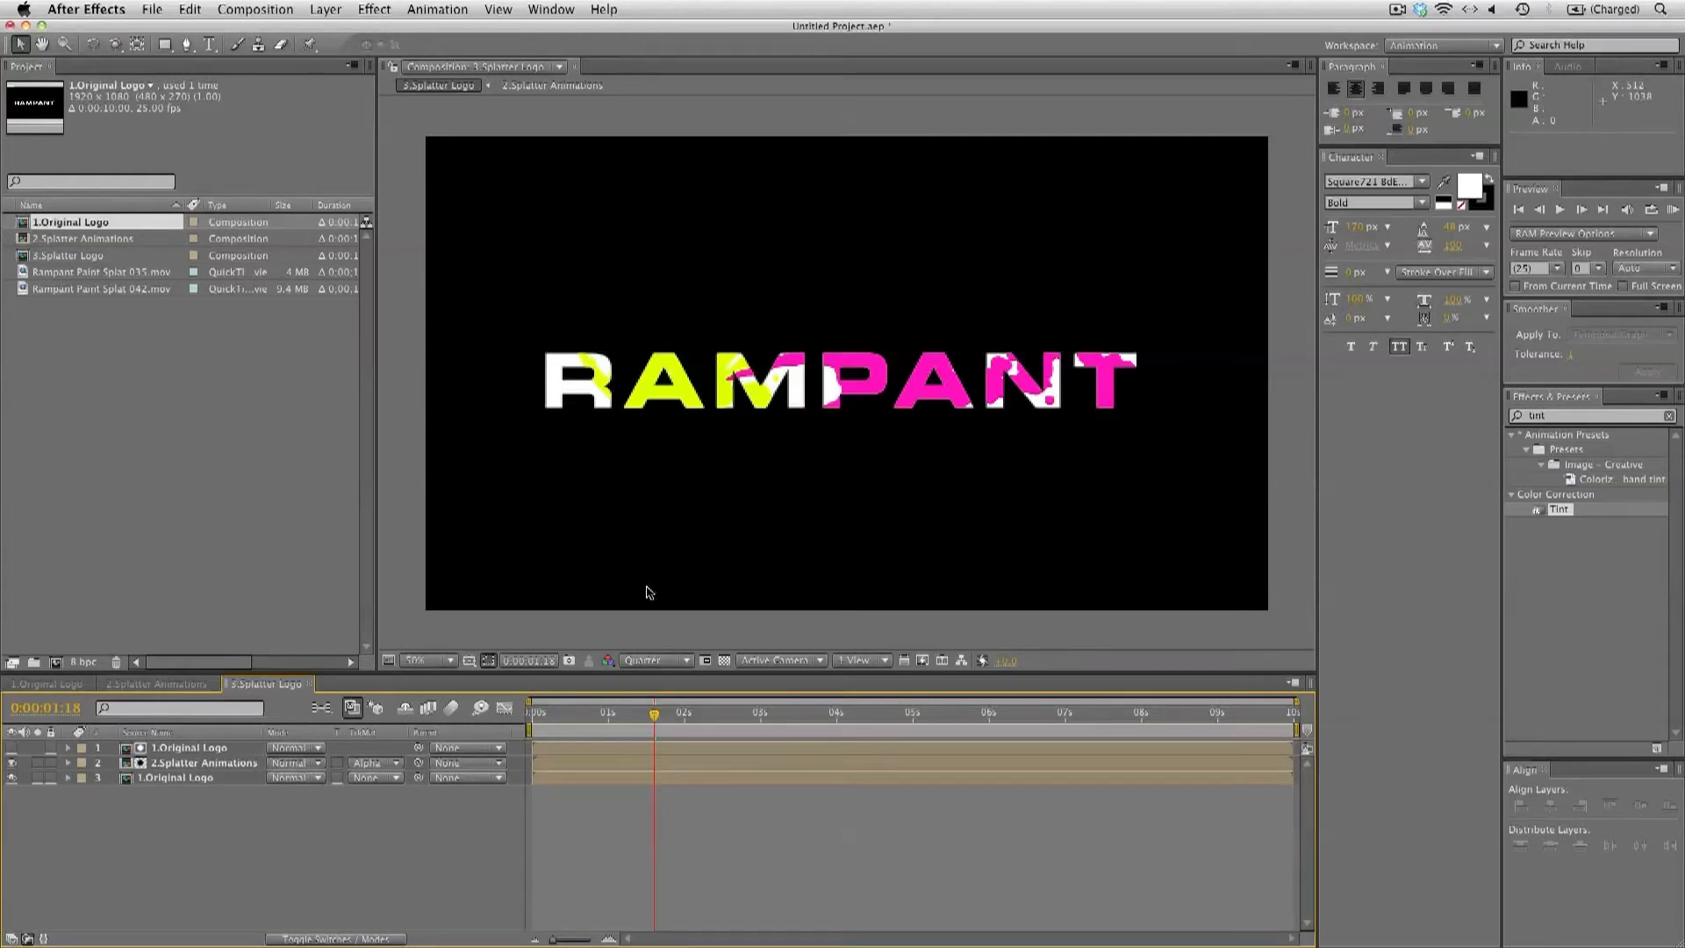
# Set the composition's preview resolution to Half and its magnification to 200%
pyautogui.click(667, 661)
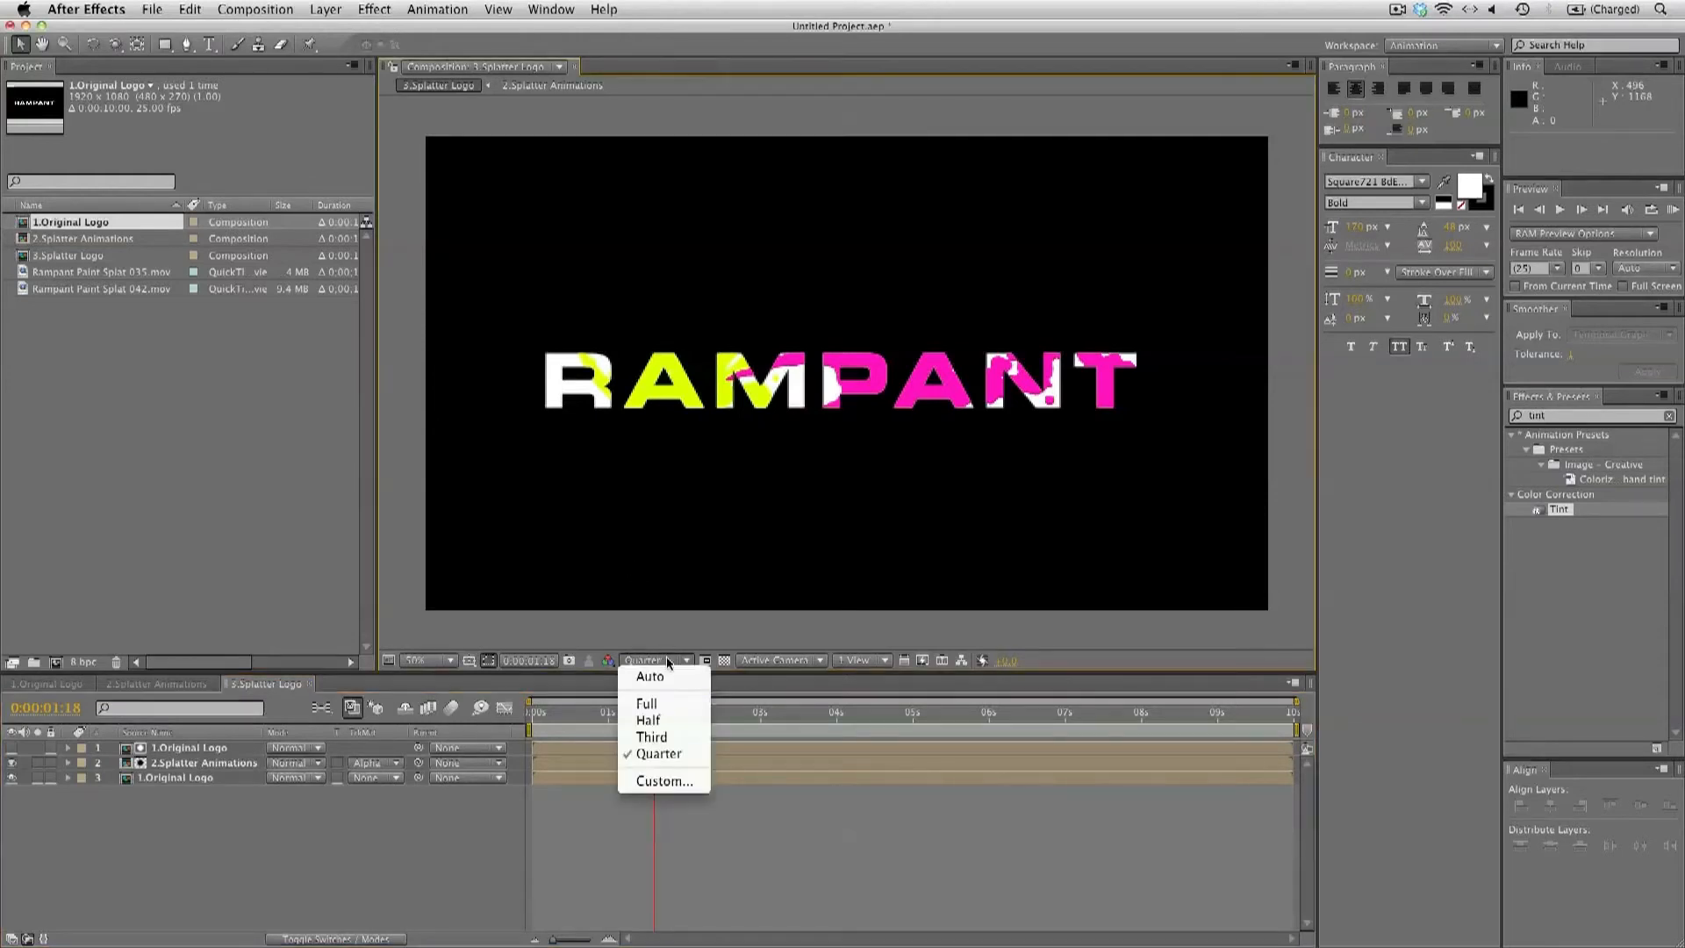
pyautogui.click(667, 721)
pyautogui.press('.')
pyautogui.press('.')
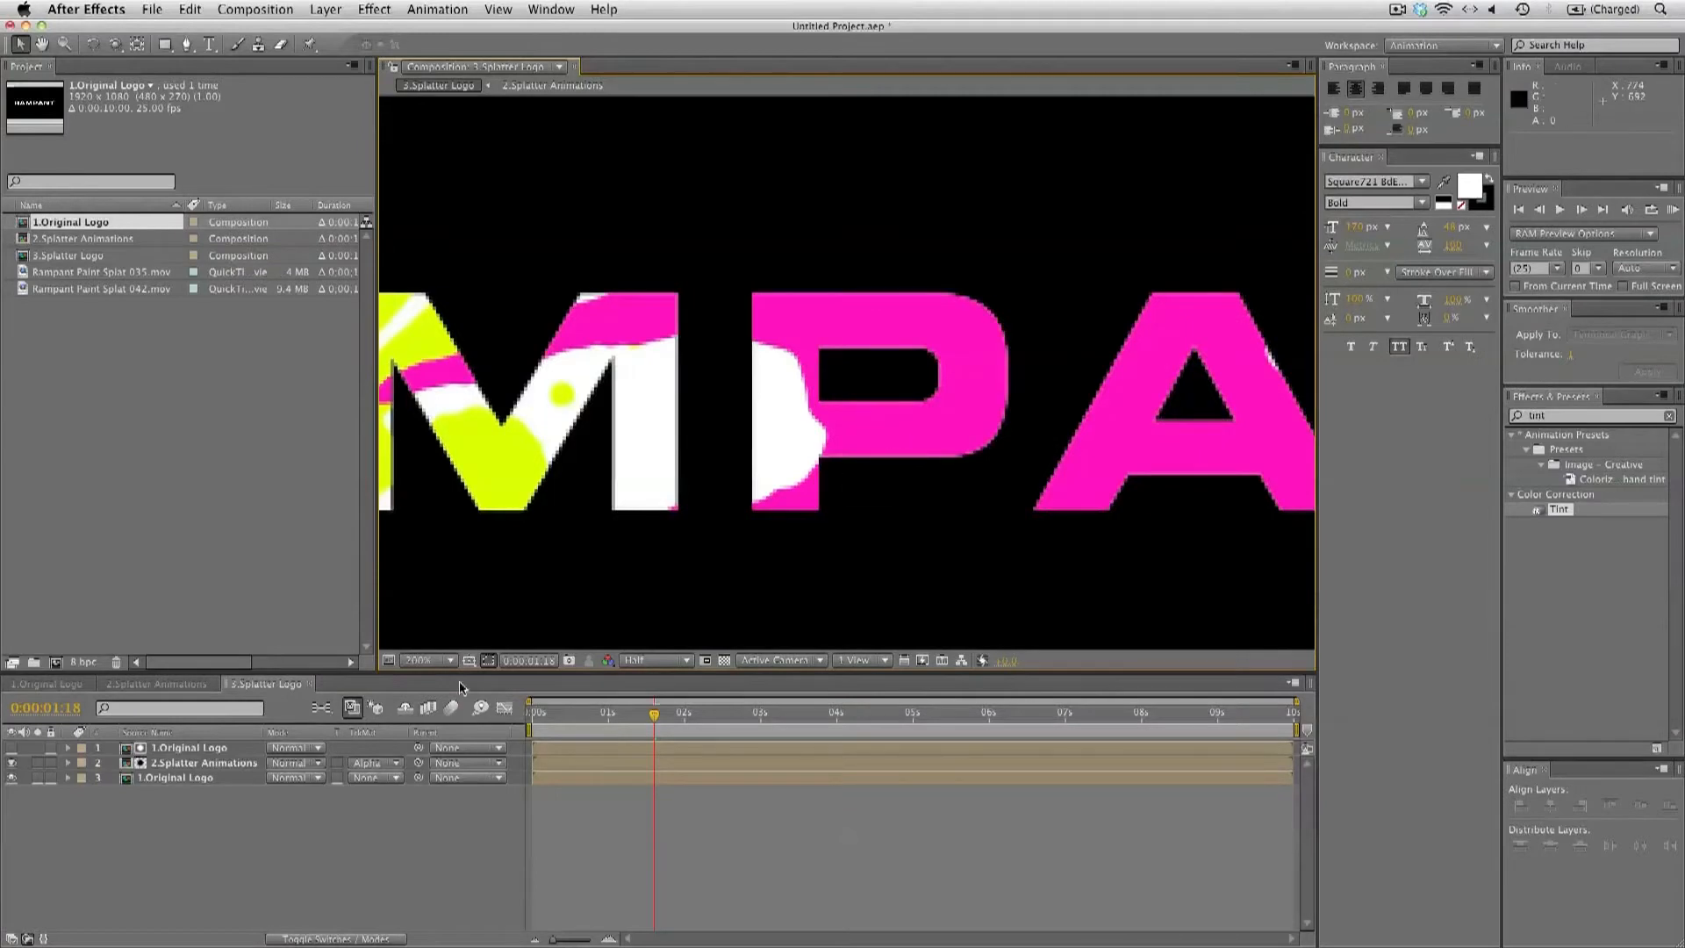
# Add a new adjustment layer above the logo layers and rename it Bevel
pyautogui.click(332, 9)
pyautogui.moveTo(334, 33)
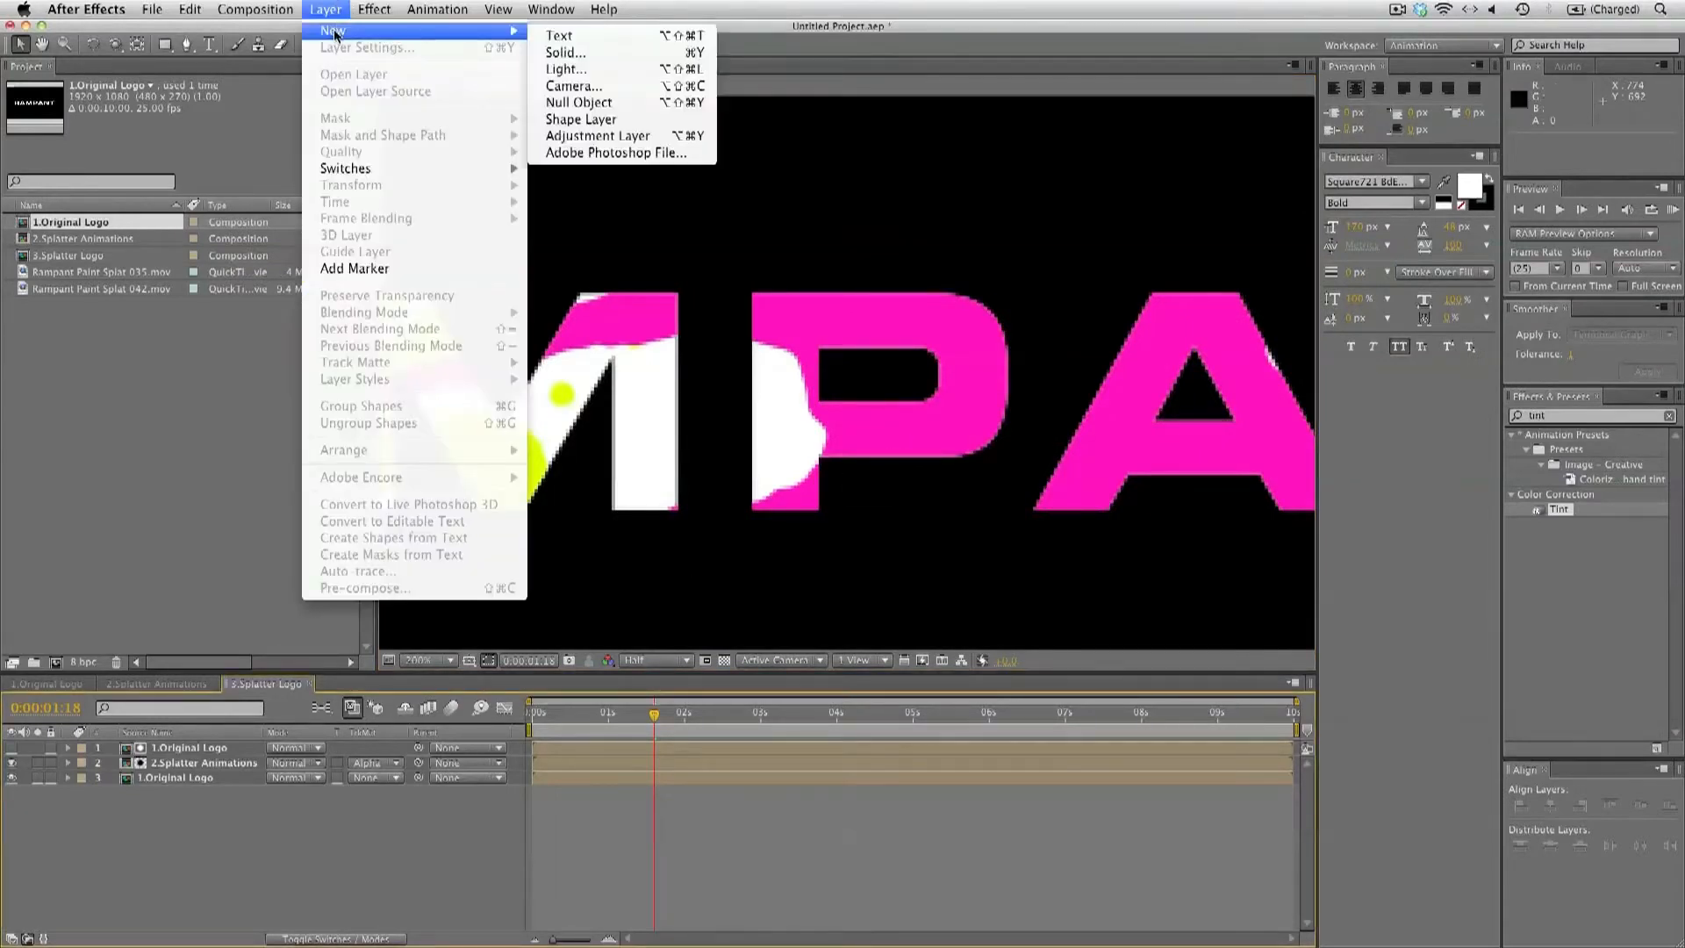
pyautogui.click(606, 135)
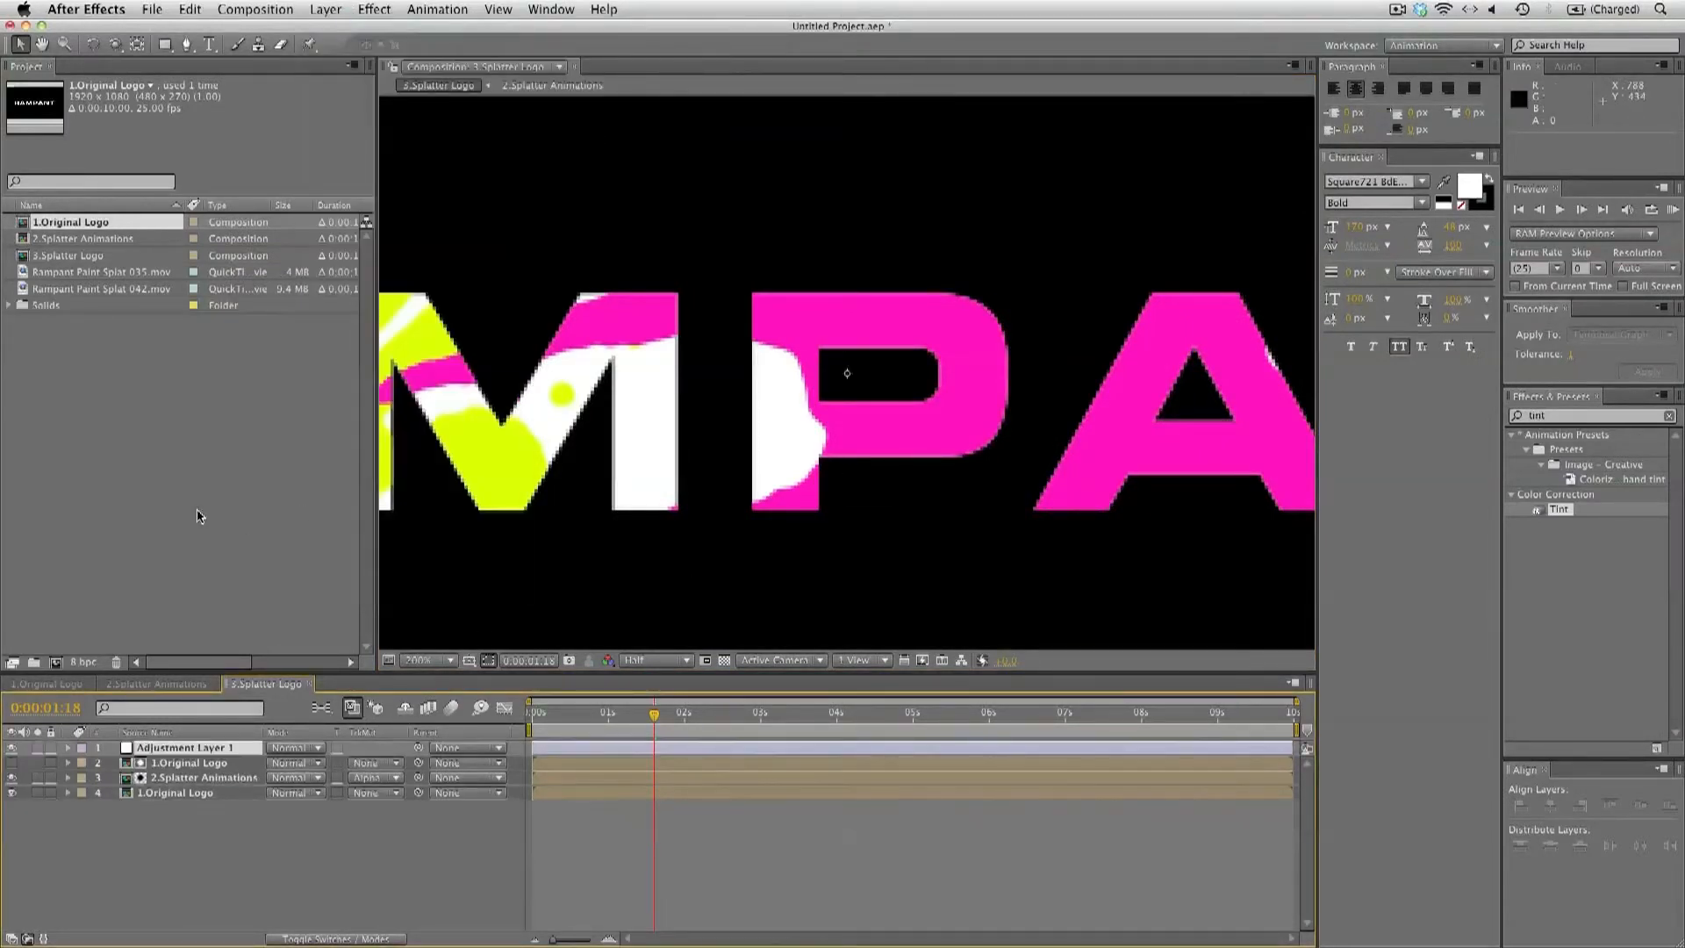
pyautogui.press('Return')
pyautogui.write('R')
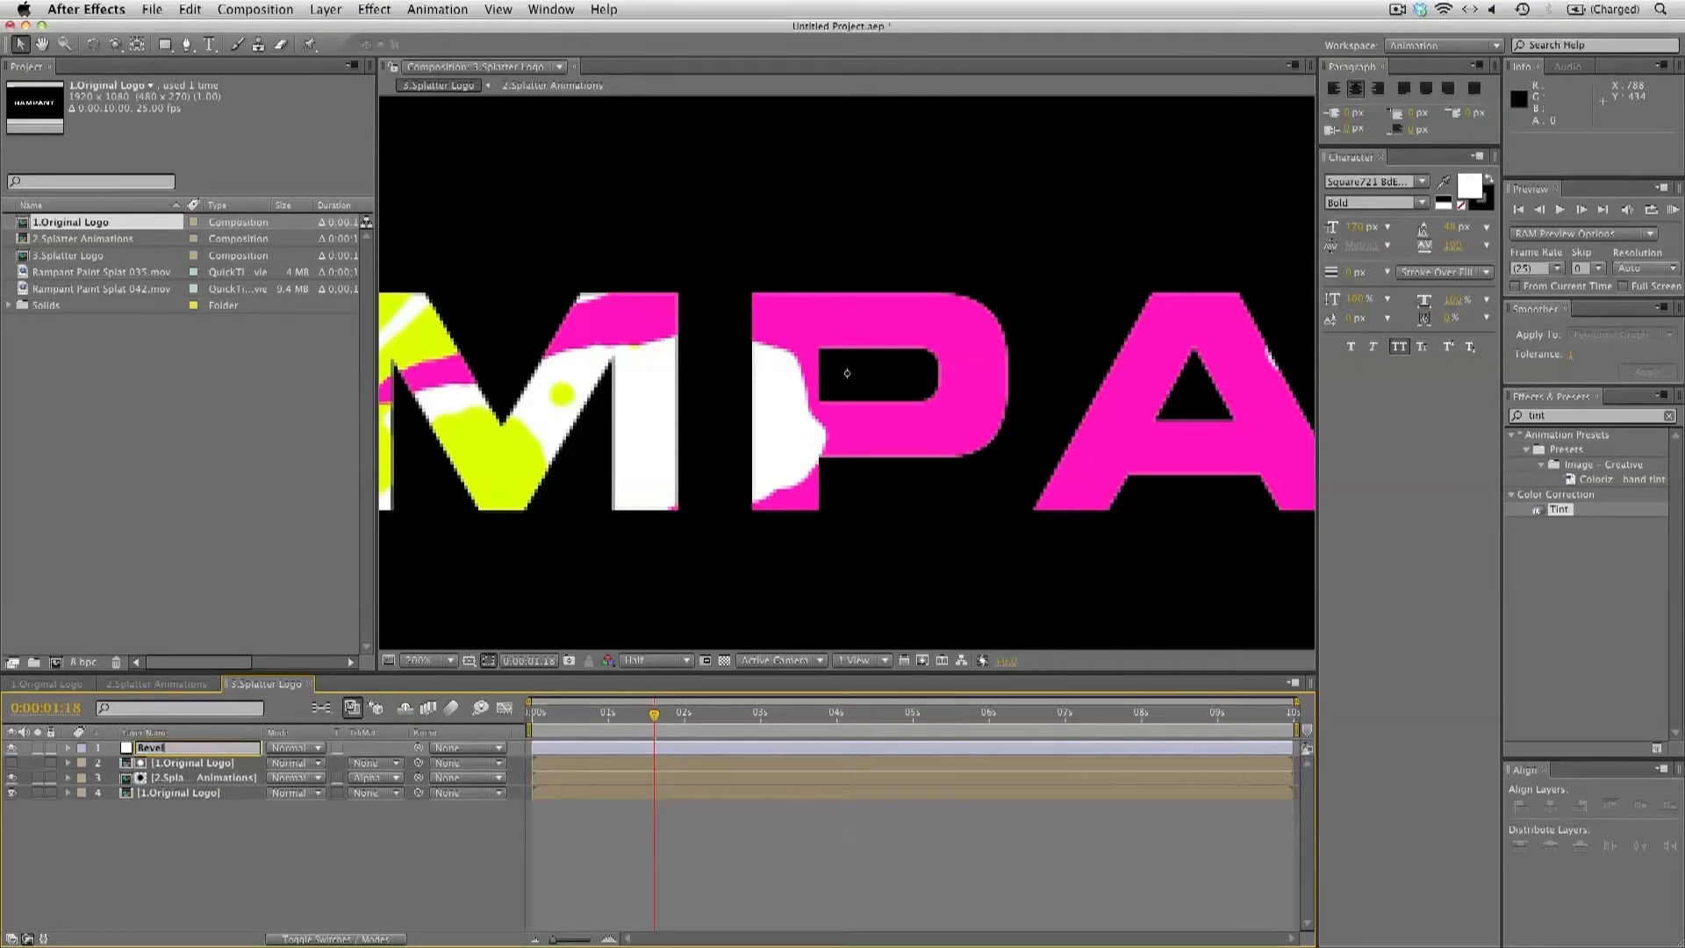
pyautogui.write('evel')
pyautogui.press('Return')
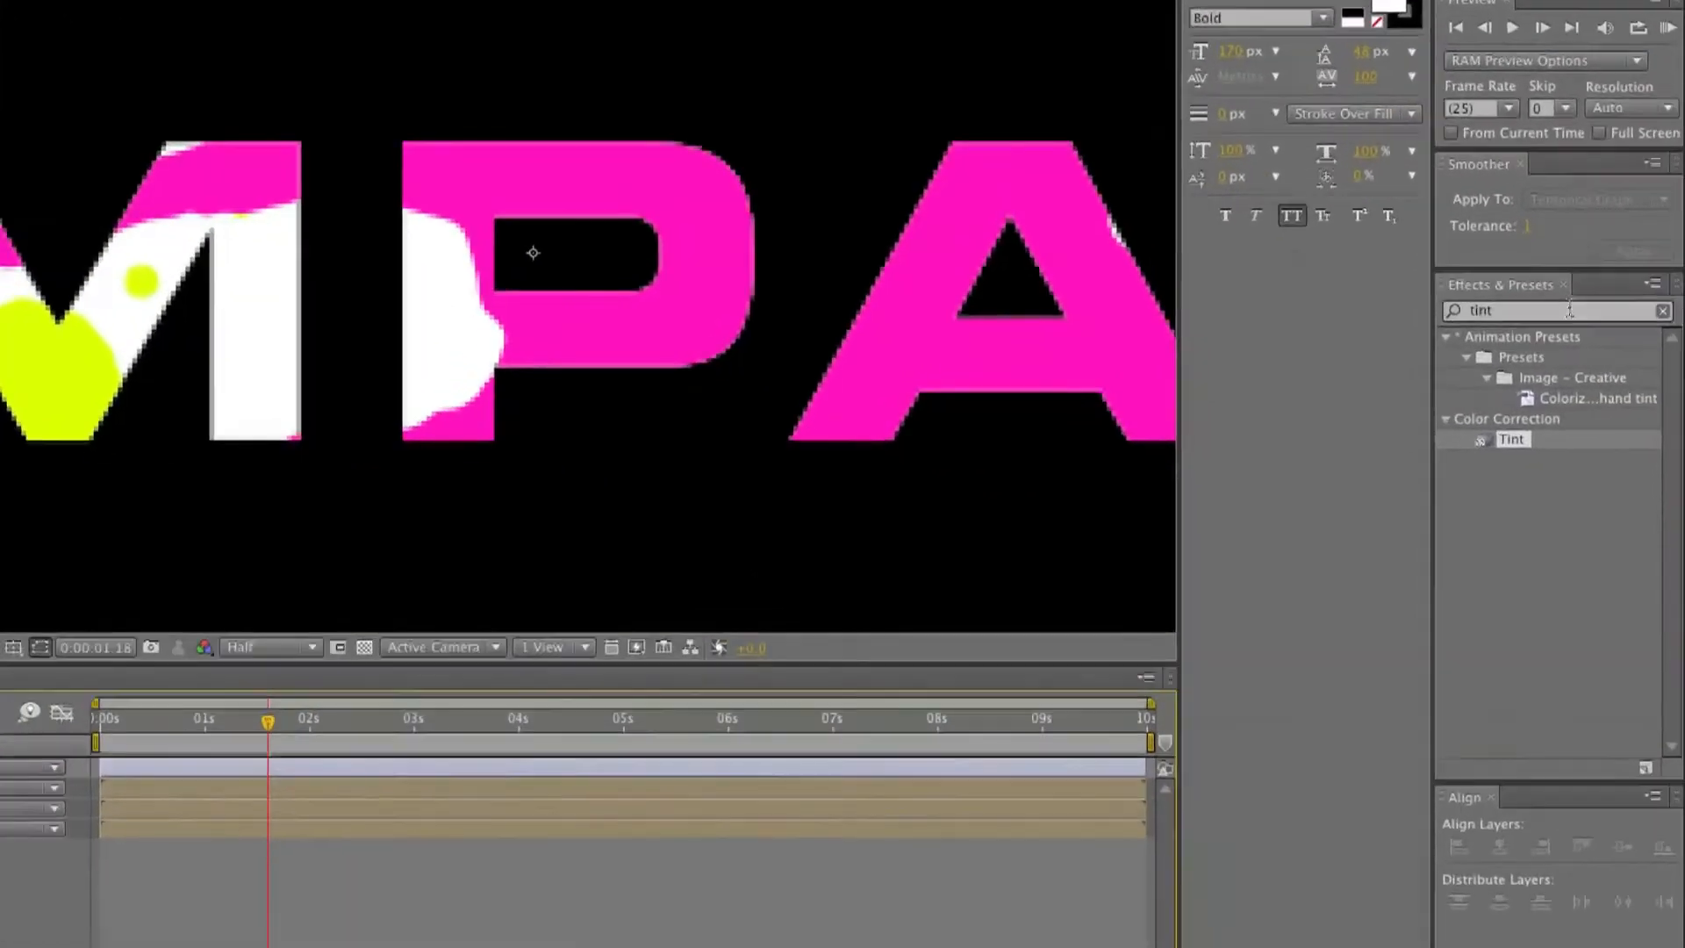
# Find the Bevel Alpha effect and apply it to the Bevel adjustment layer
pyautogui.doubleClick(1569, 310)
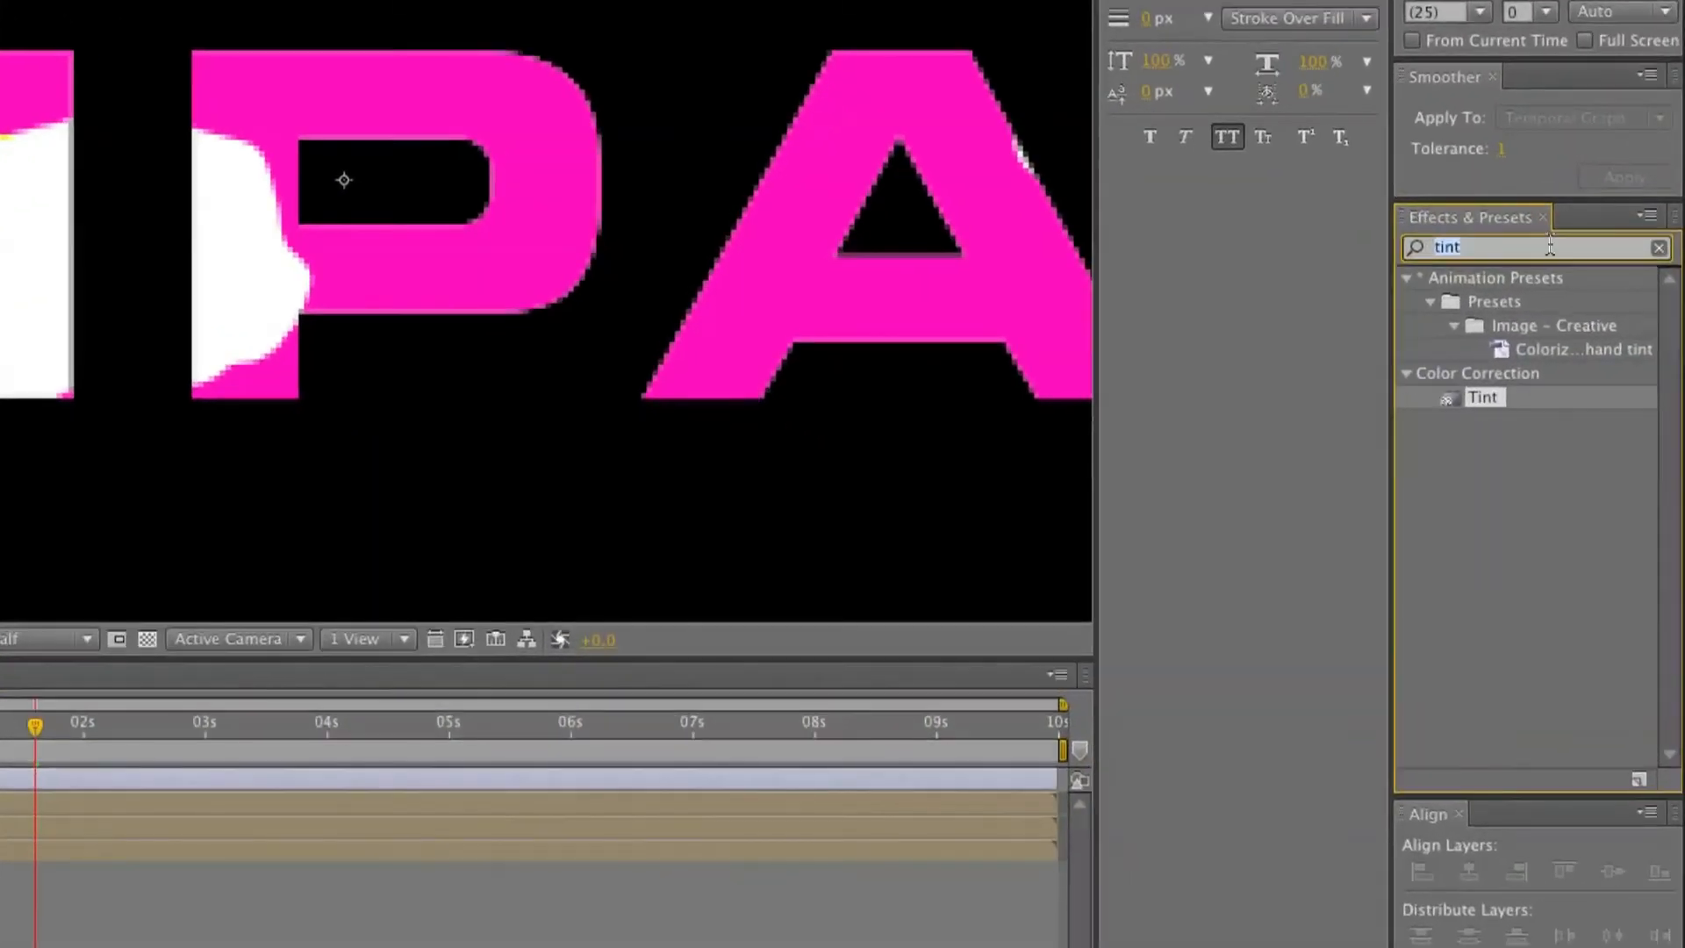
pyautogui.write('bevel al')
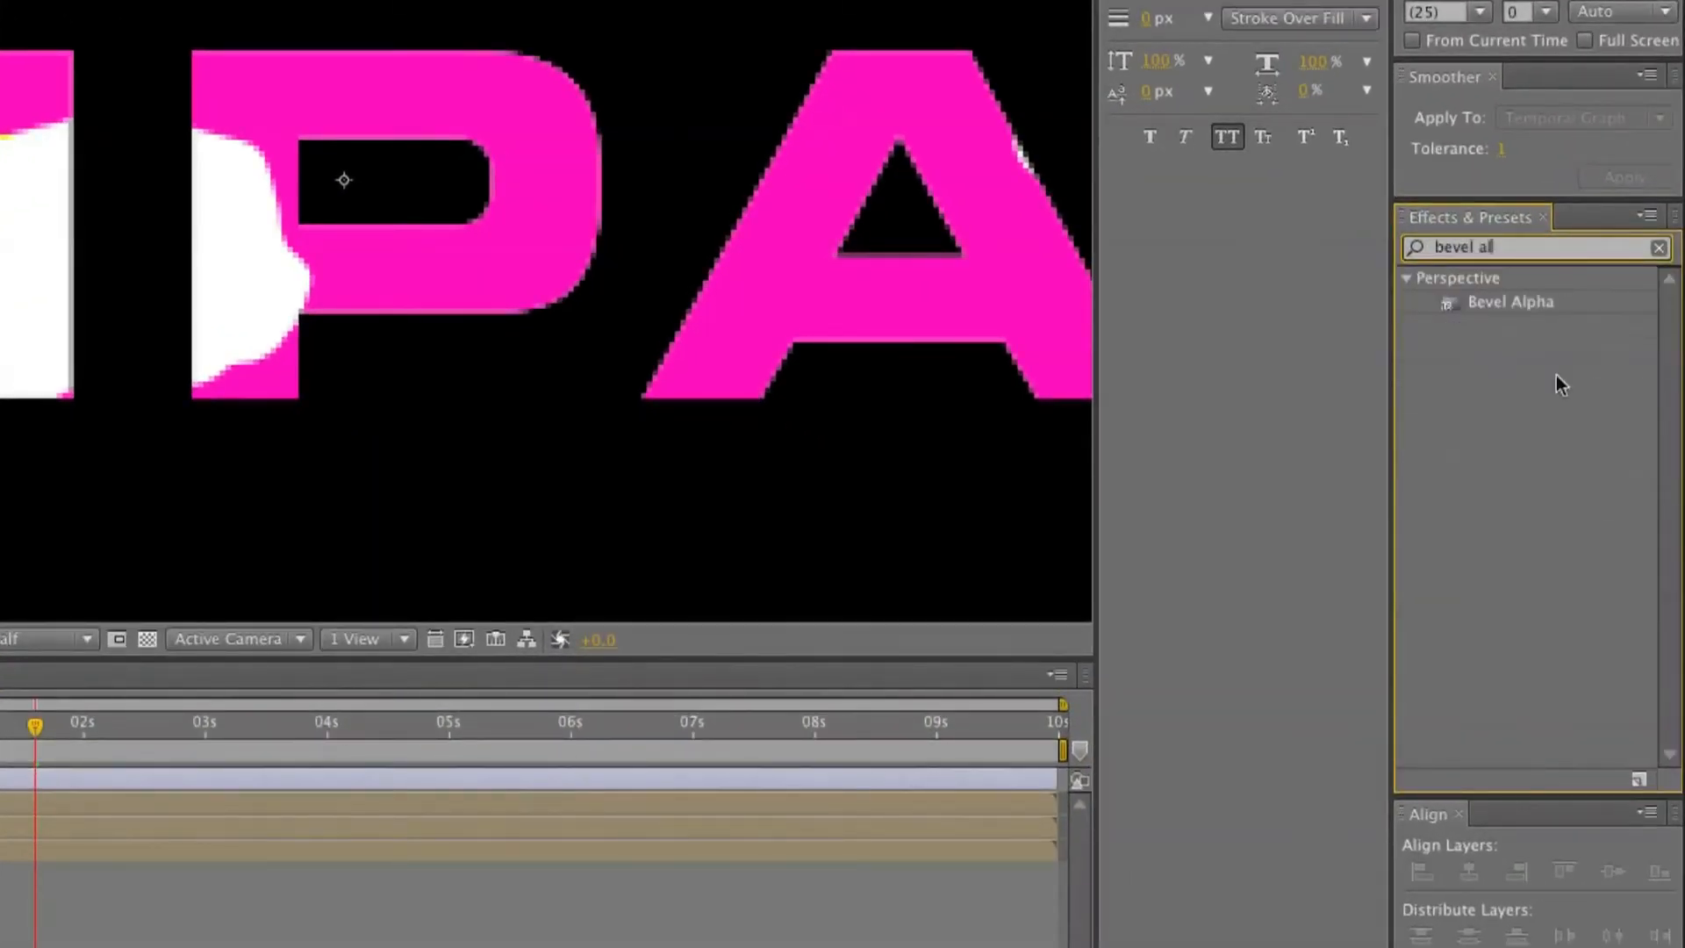
pyautogui.moveTo(1508, 304); pyautogui.dragTo(281, 749)
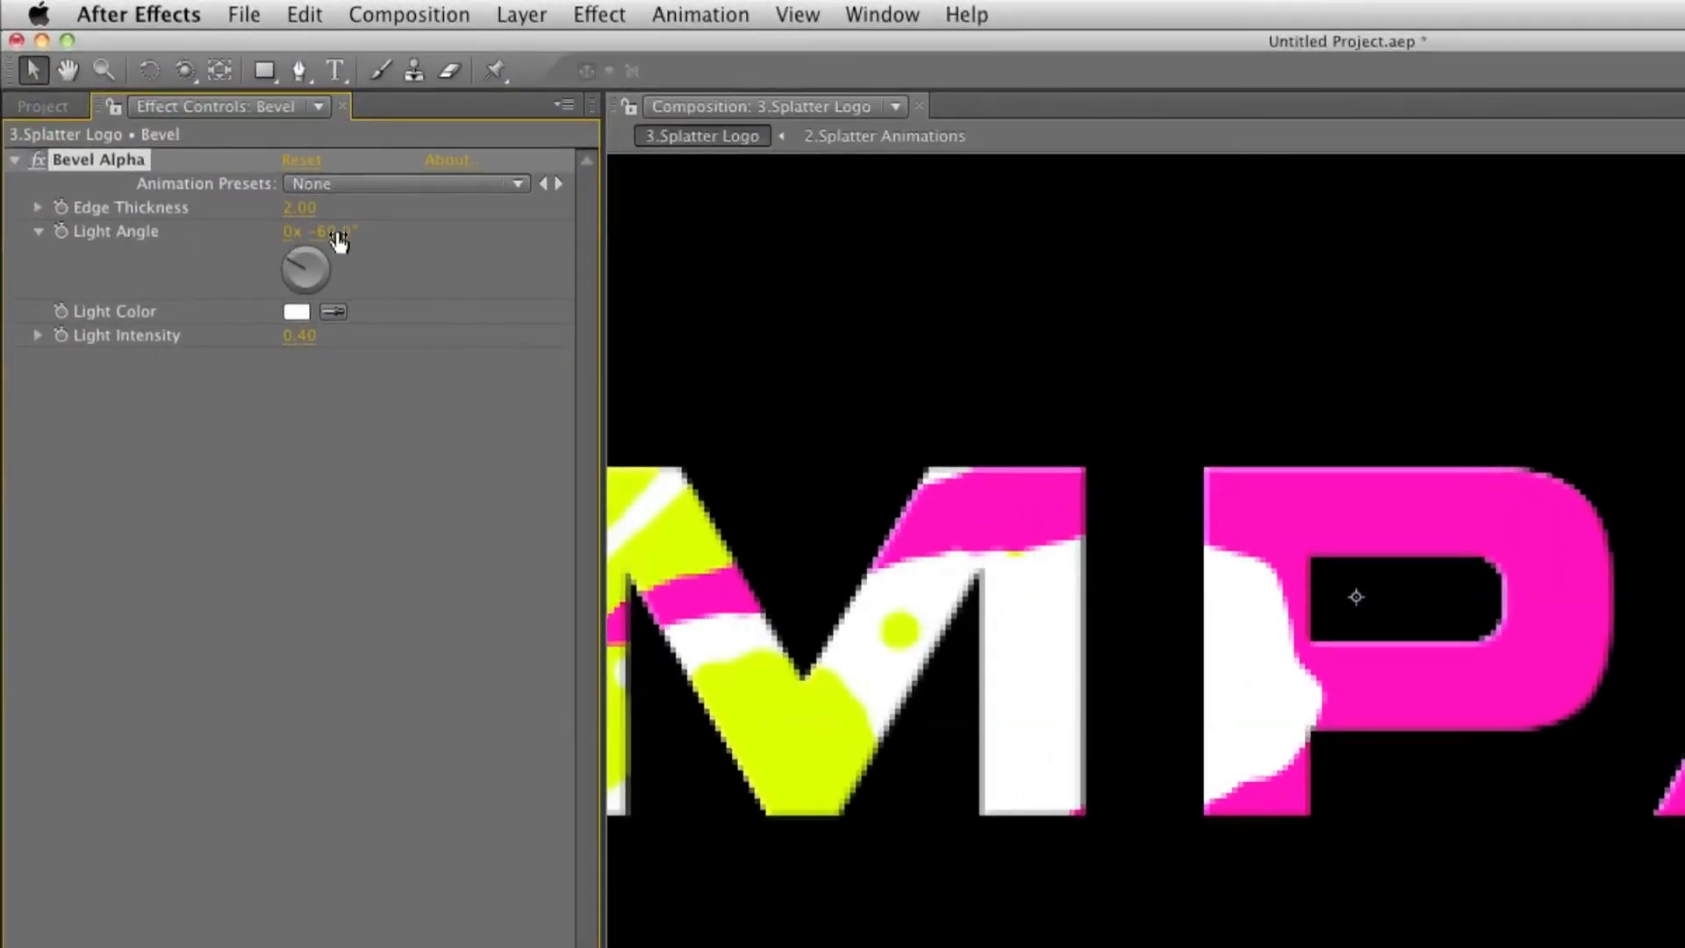
# Set the Bevel Alpha light angle to 0° and its edge thickness to 3
pyautogui.click(338, 235)
pyautogui.write('0')
pyautogui.press('Return')
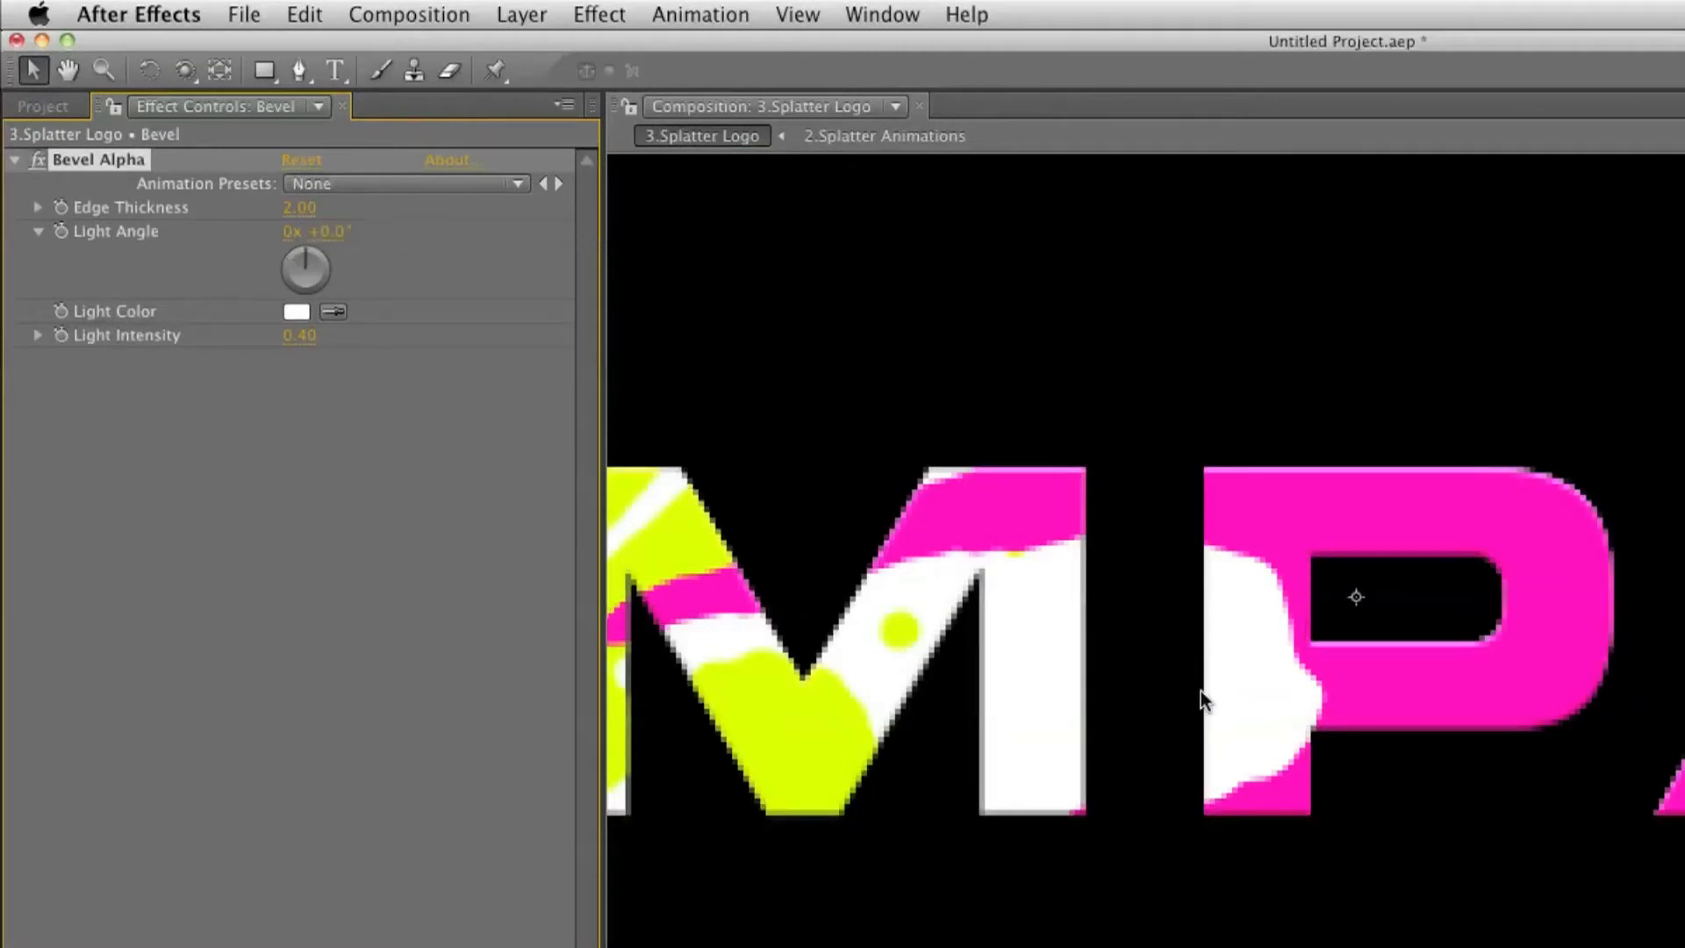
pyautogui.click(314, 208)
pyautogui.write('3')
pyautogui.press('Return')
# Set the Bevel Alpha light intensity to 0.6
pyautogui.click(294, 341)
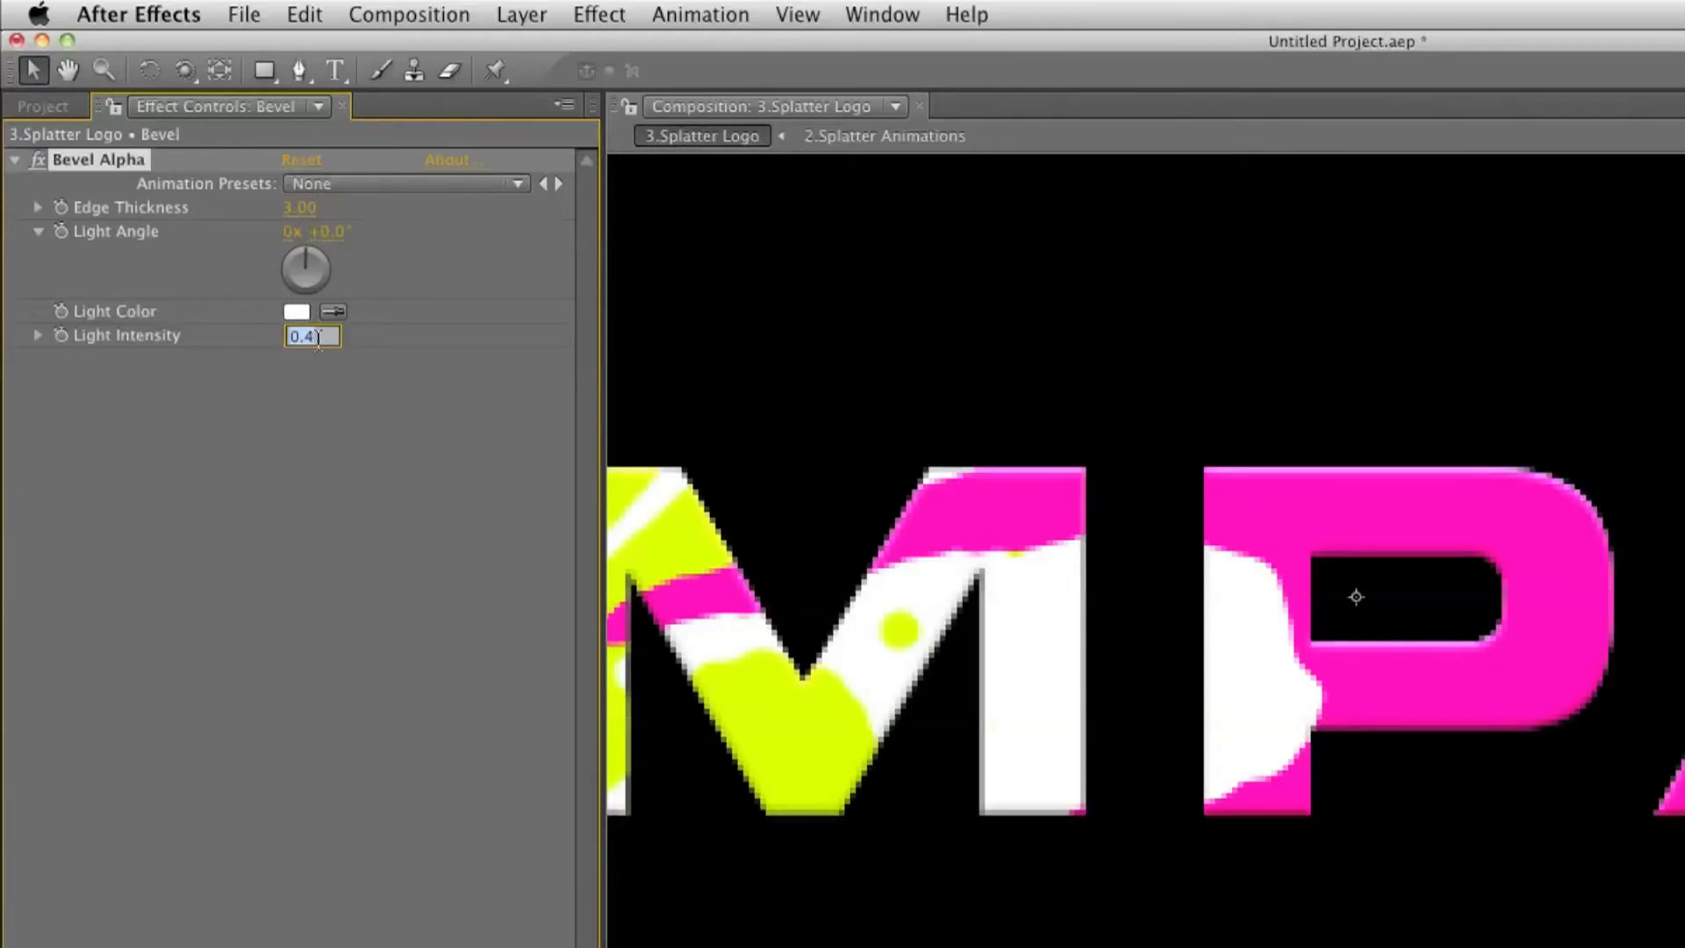
pyautogui.write('.6')
pyautogui.press('Return')
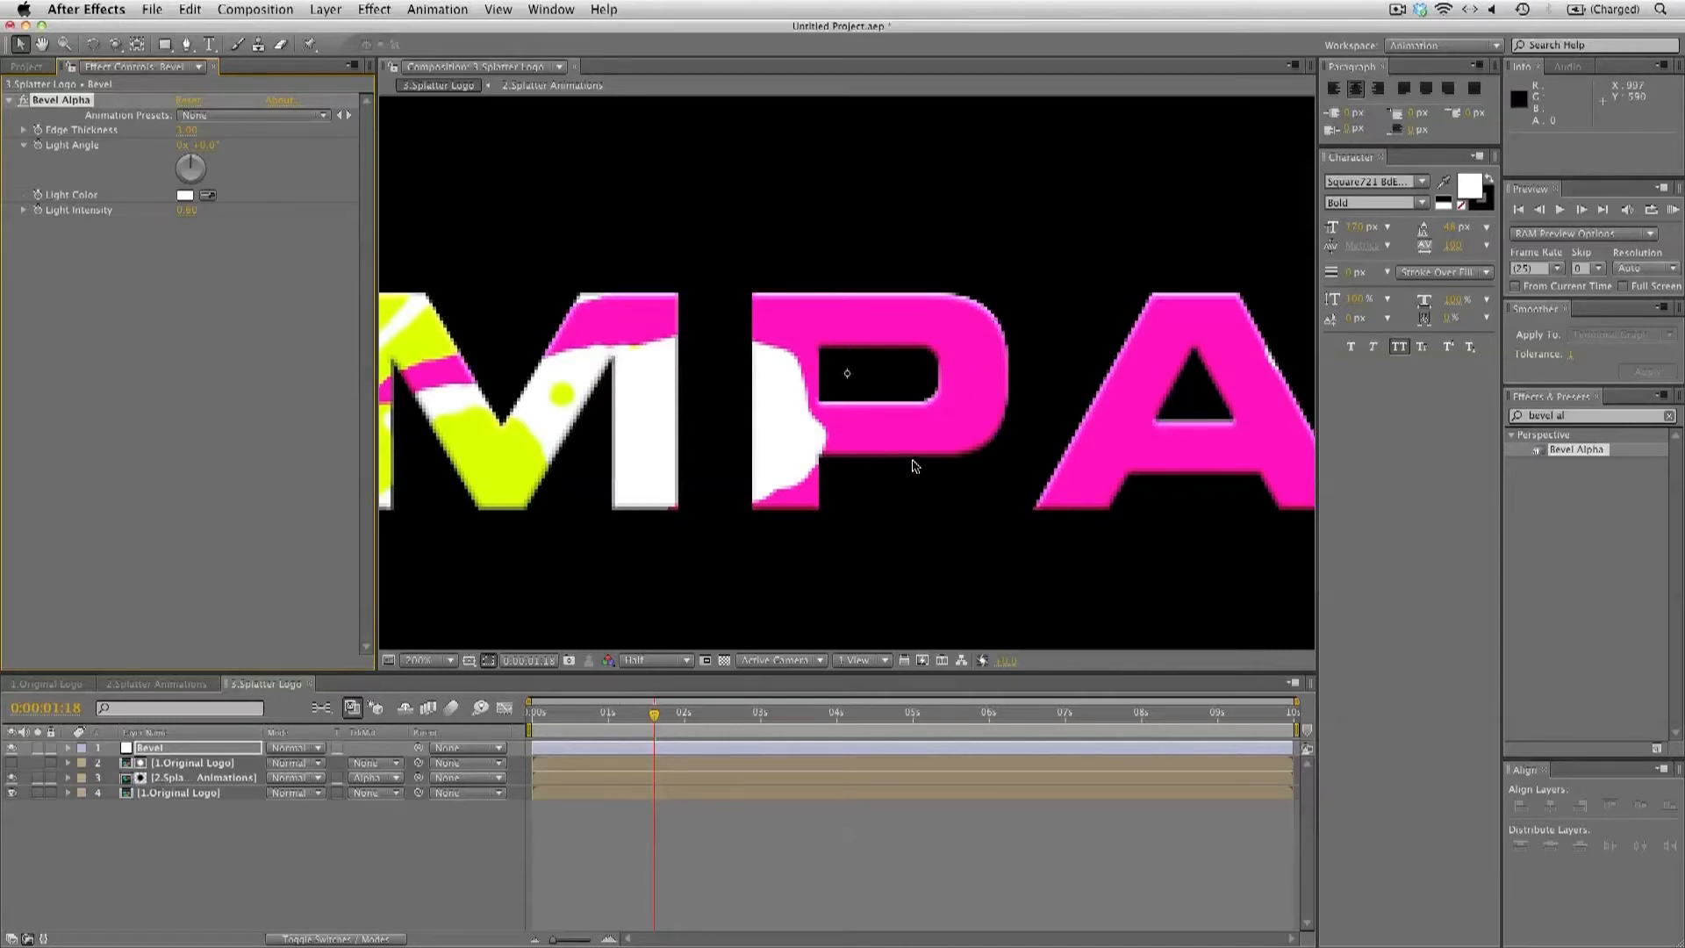
# Reduce the composition's magnification to 50% and set its preview resolution to Quarter
pyautogui.press(',')
pyautogui.press(',')
pyautogui.press(',')
pyautogui.click(672, 669)
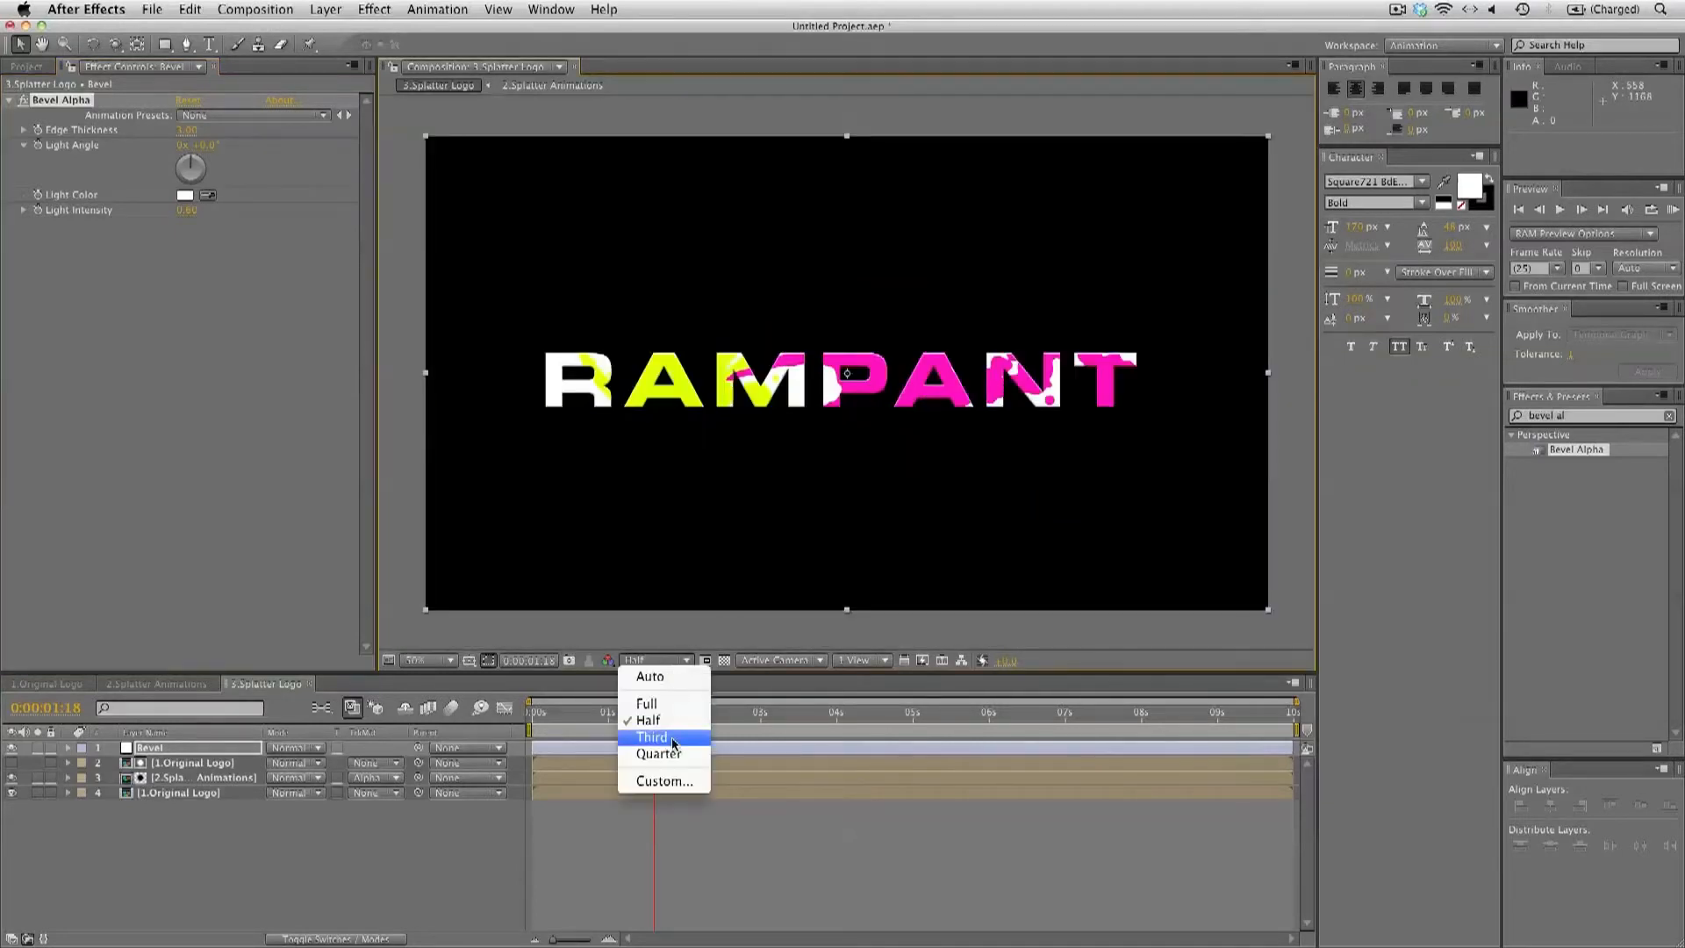
pyautogui.click(670, 750)
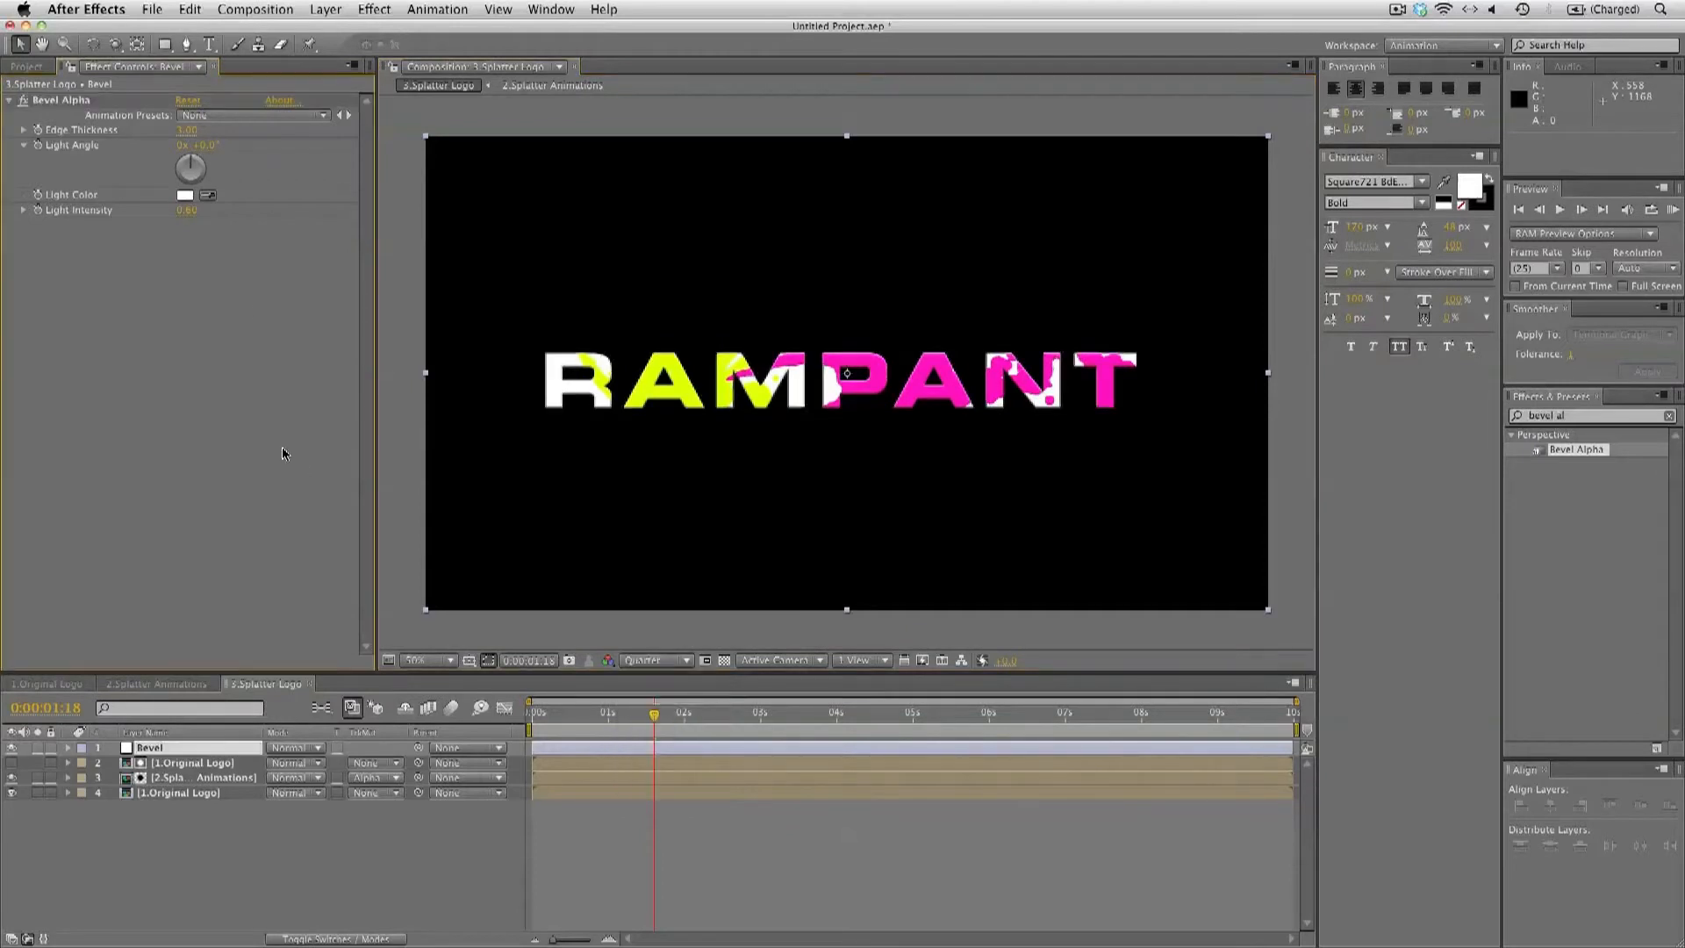
# Clear the effects search and create a new composition named 4.Fake Shadows
pyautogui.click(212, 67)
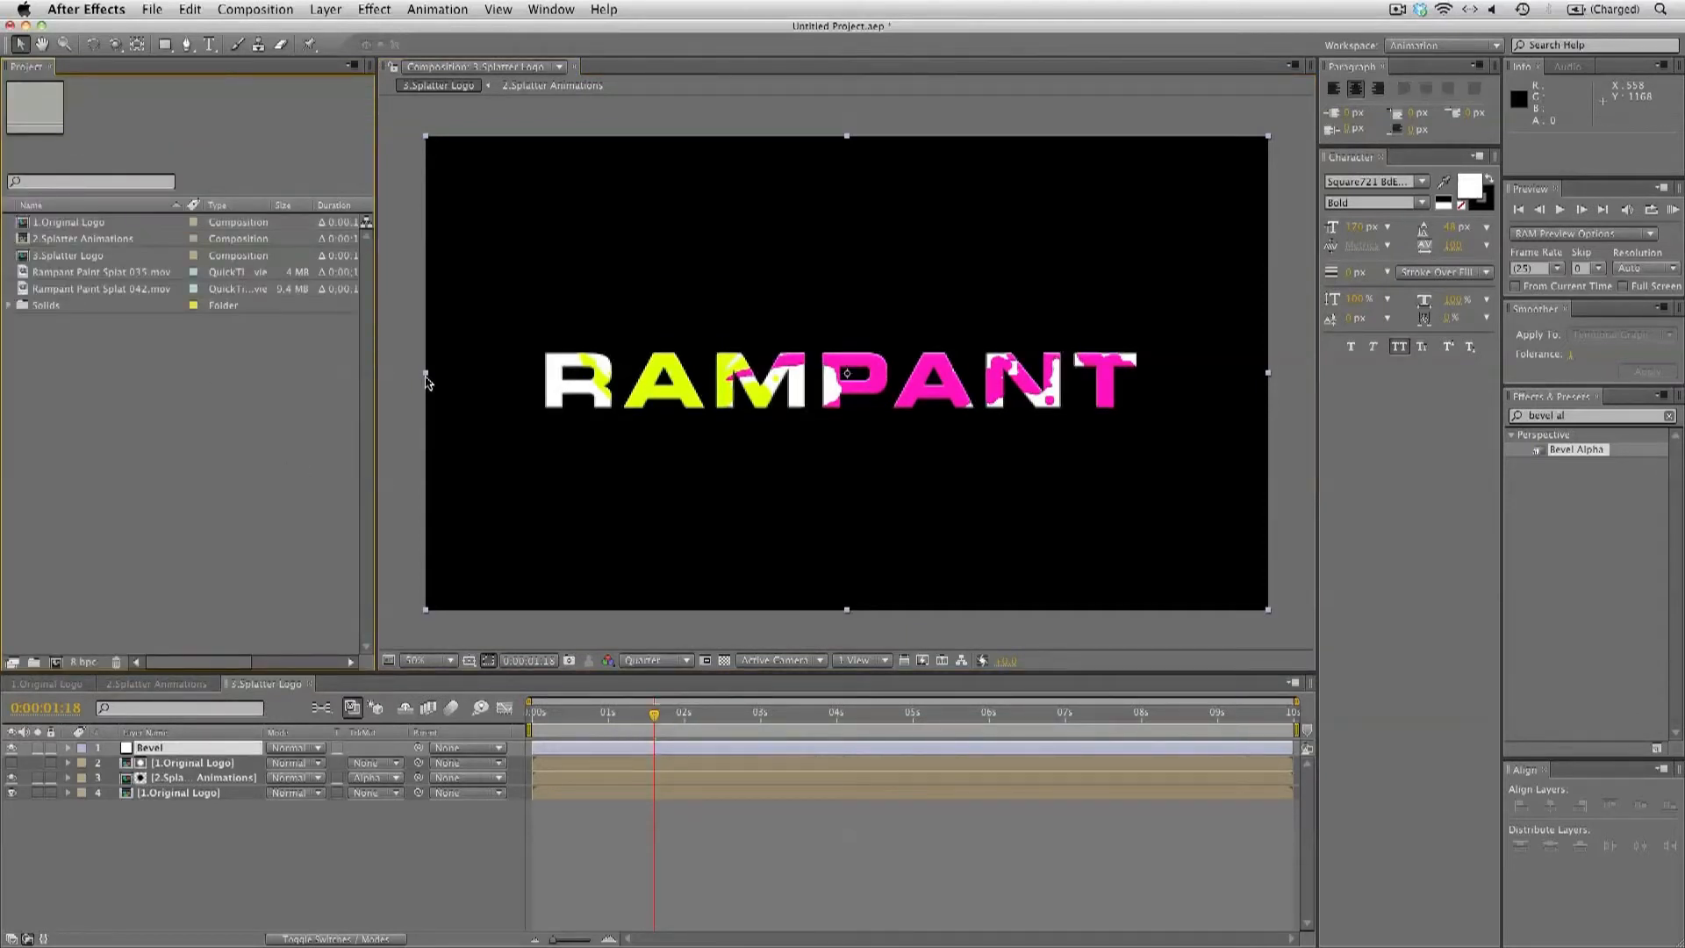
pyautogui.click(1669, 416)
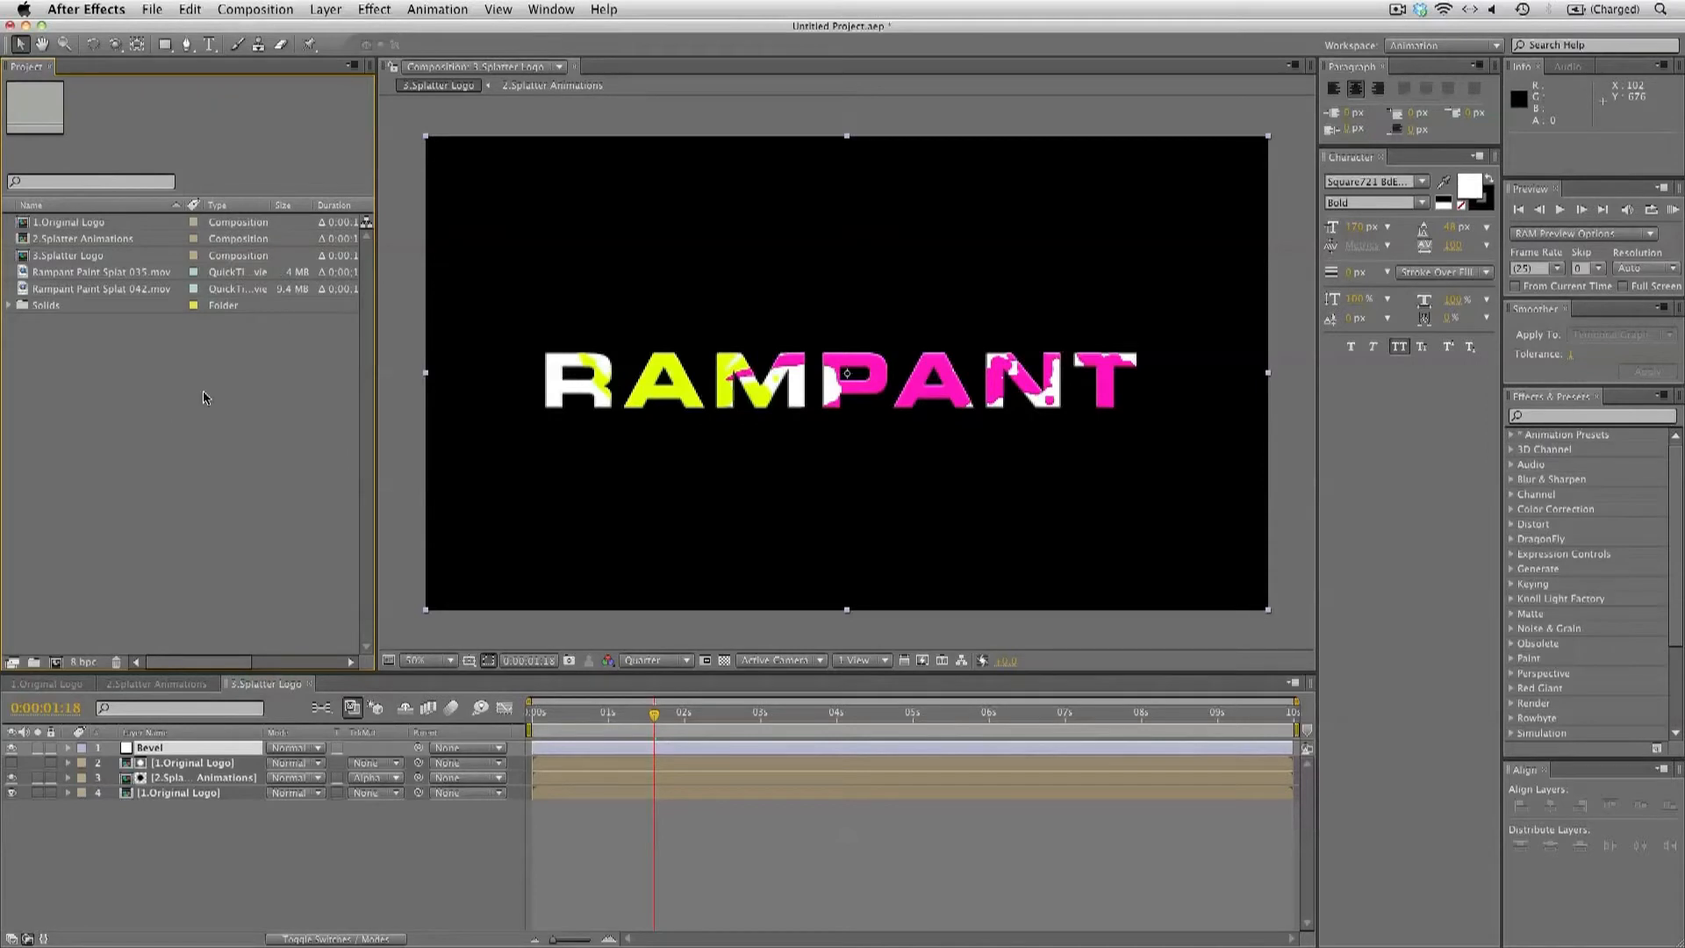
pyautogui.click(288, 9)
pyautogui.click(275, 30)
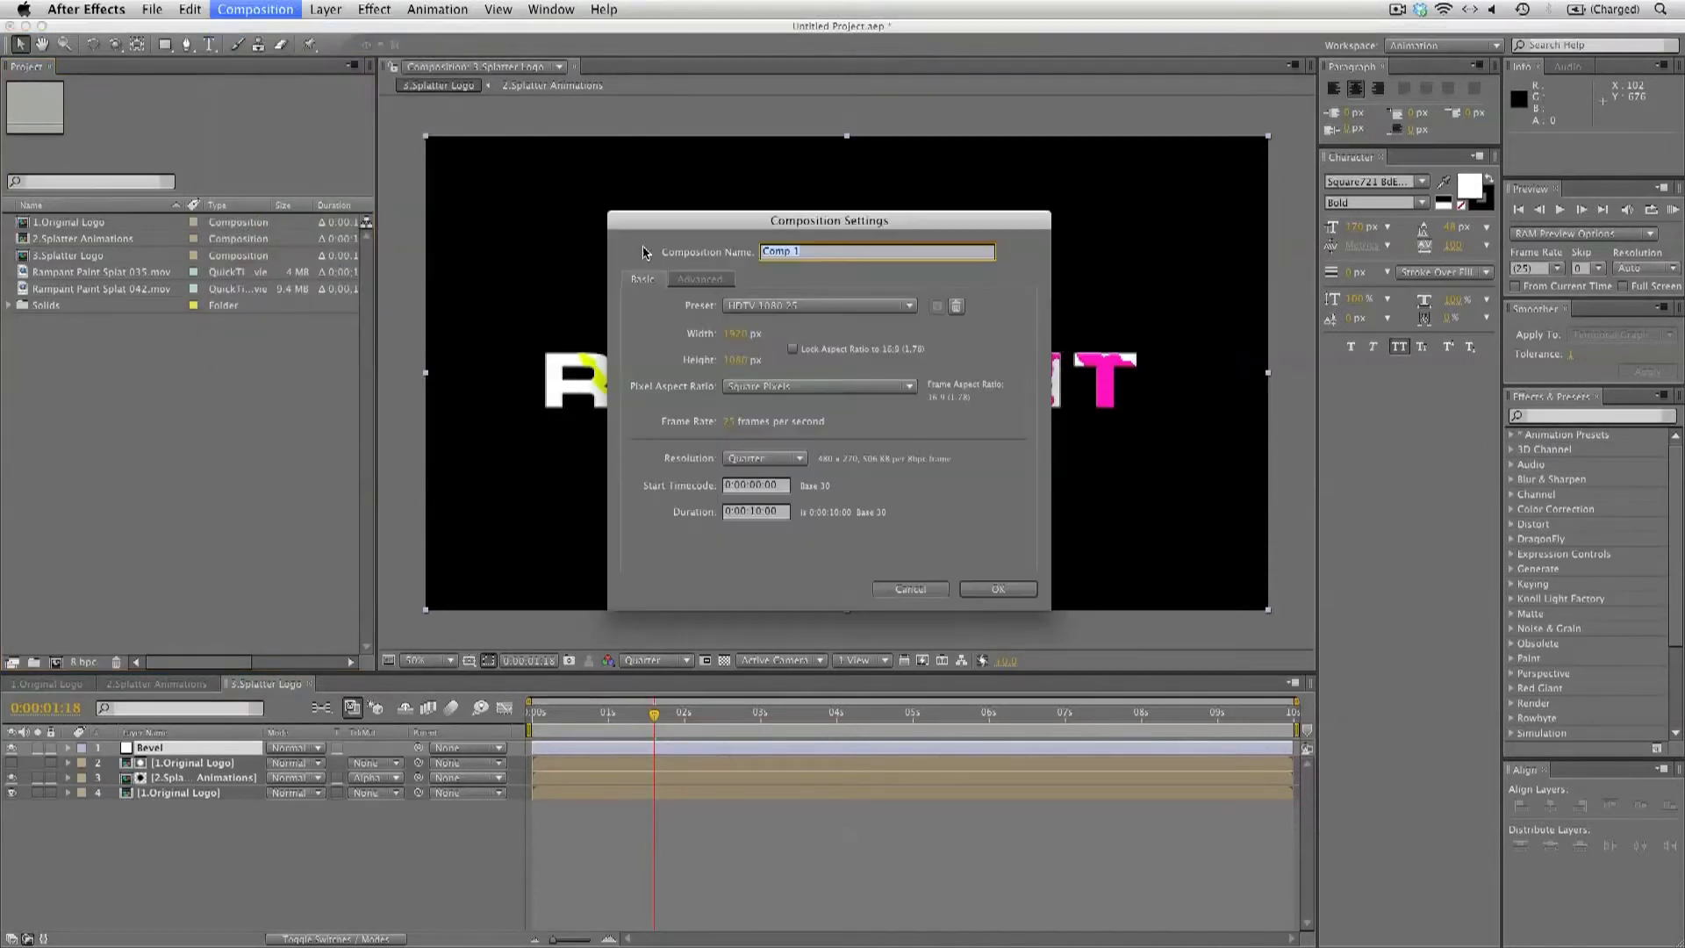
pyautogui.write('4.Fake Shadows')
pyautogui.click(997, 589)
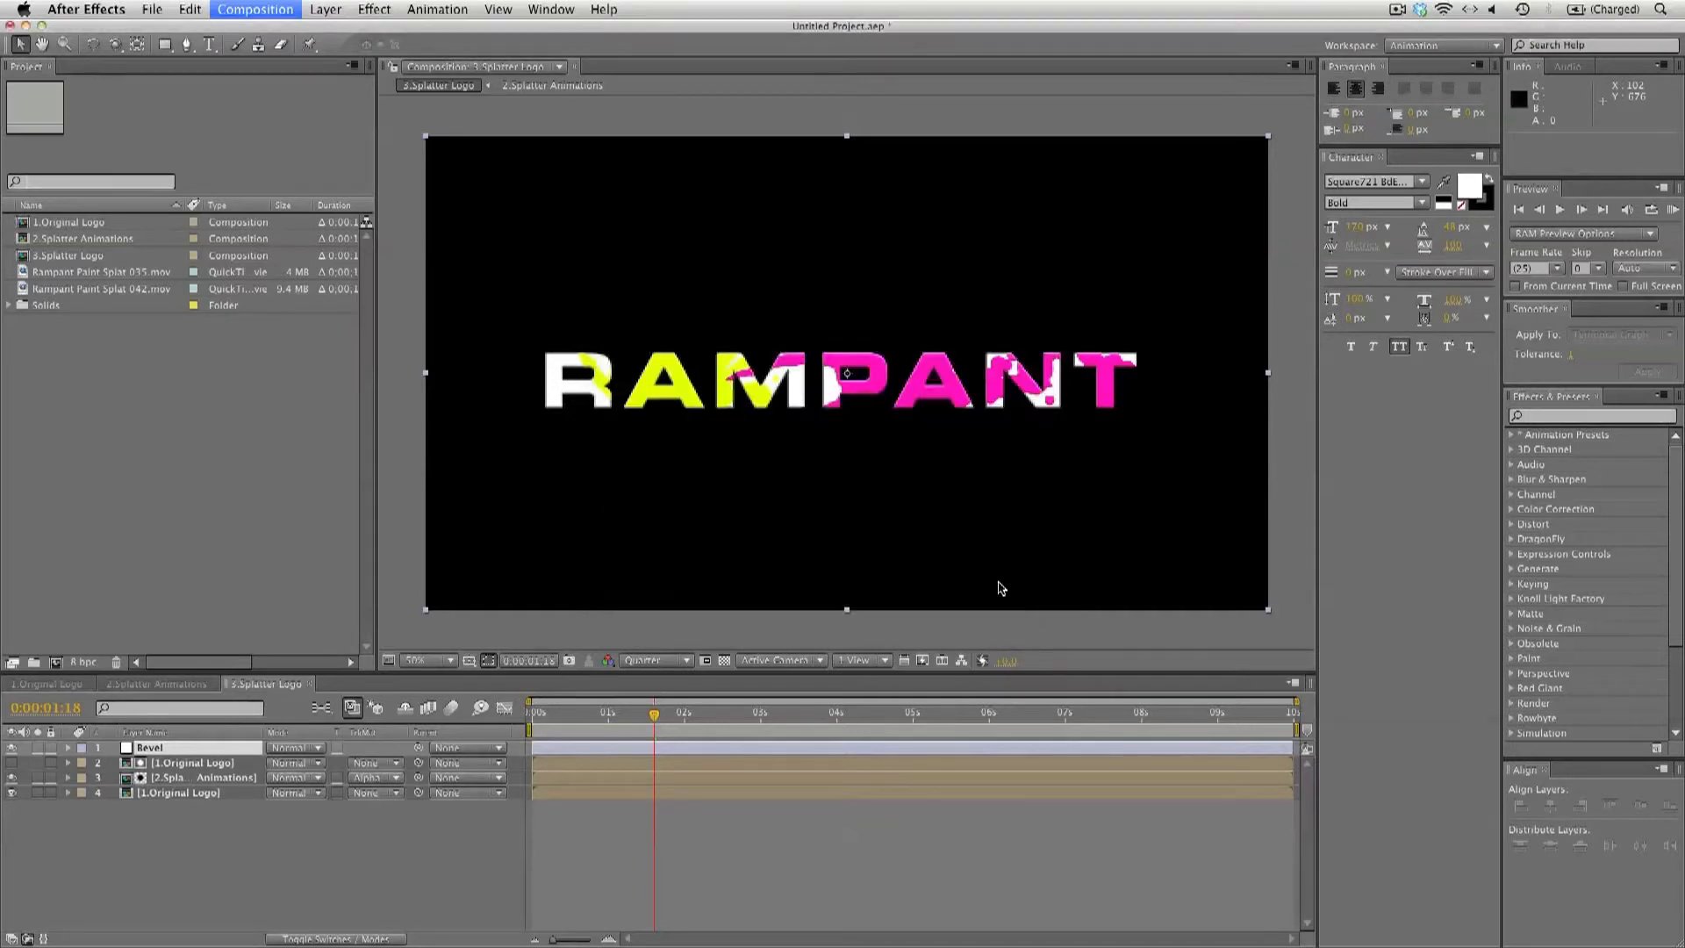
# Change the background colour of the 4.Fake Shadows composition to white (FFFFFF)
pyautogui.click(288, 9)
pyautogui.click(283, 75)
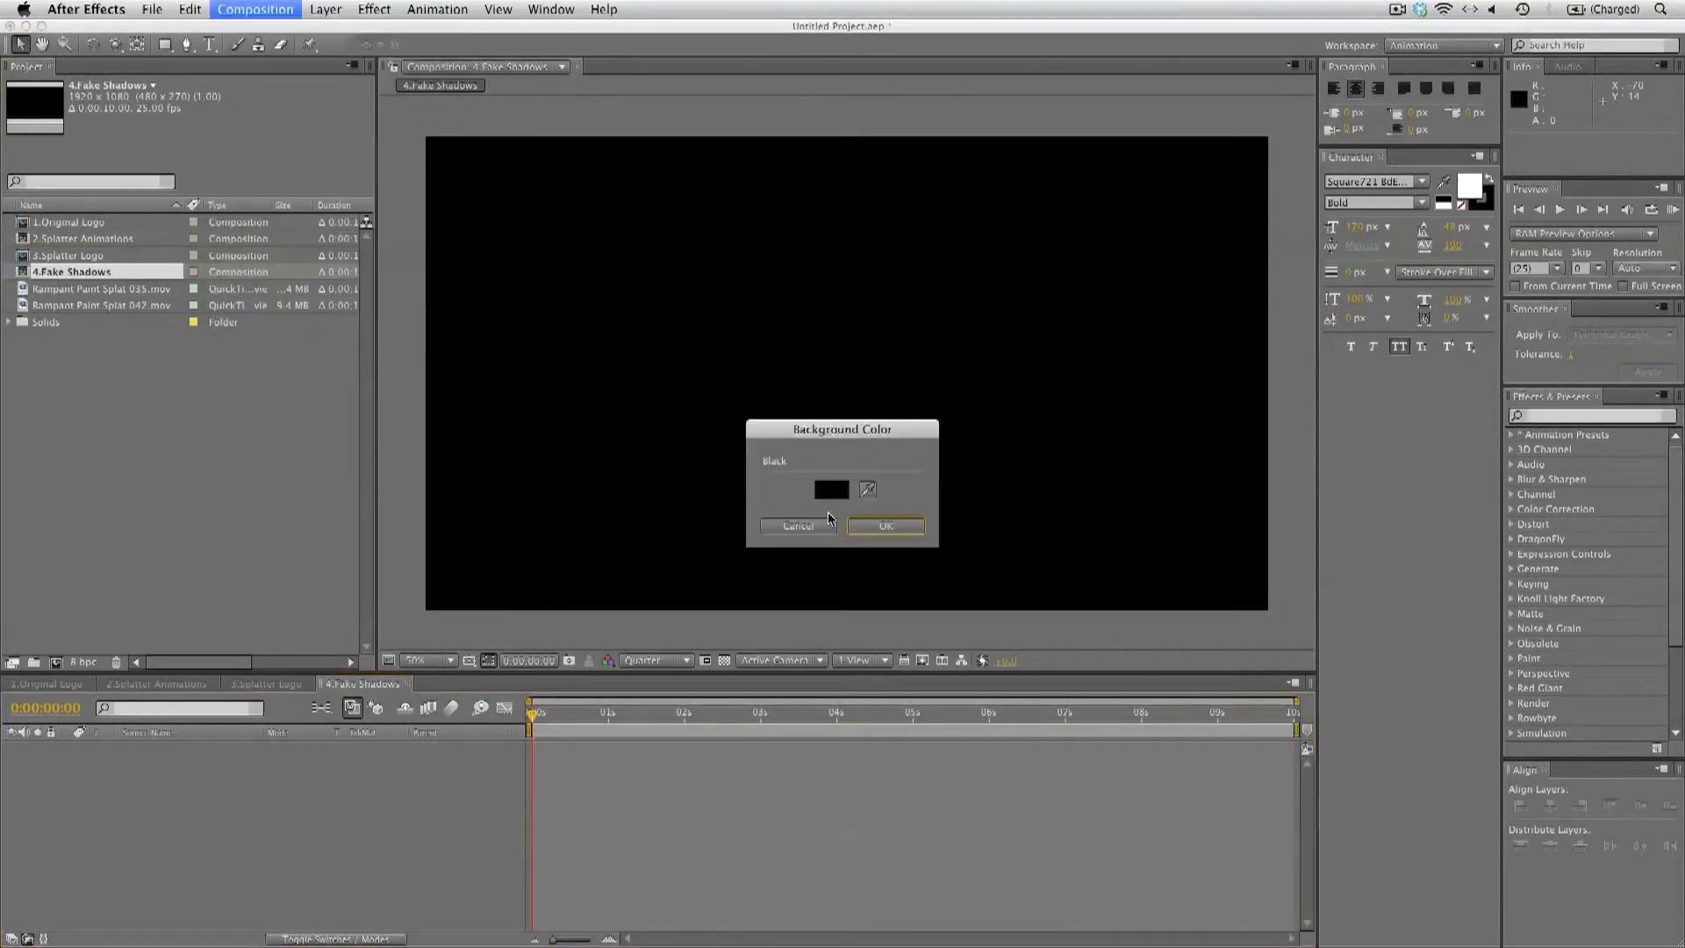
pyautogui.click(836, 492)
pyautogui.moveTo(874, 661); pyautogui.dragTo(743, 585)
pyautogui.click(1181, 615)
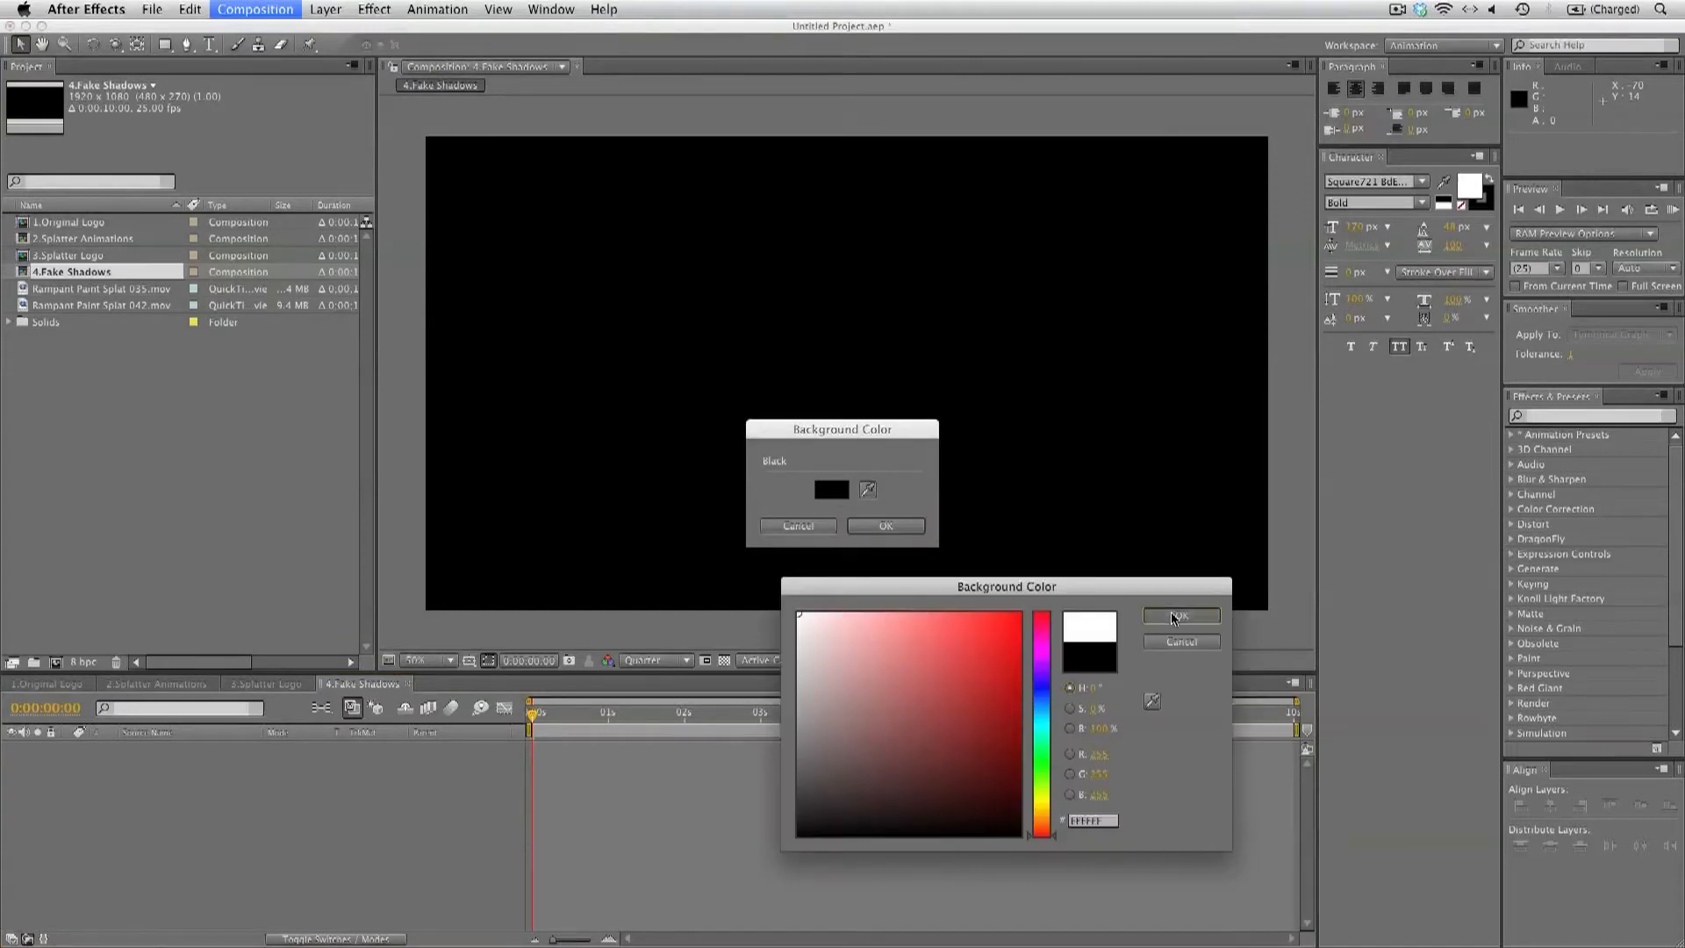
pyautogui.click(905, 528)
# Place the 1.Original Logo composition as a centred layer in 4.Fake Shadows
pyautogui.click(91, 221)
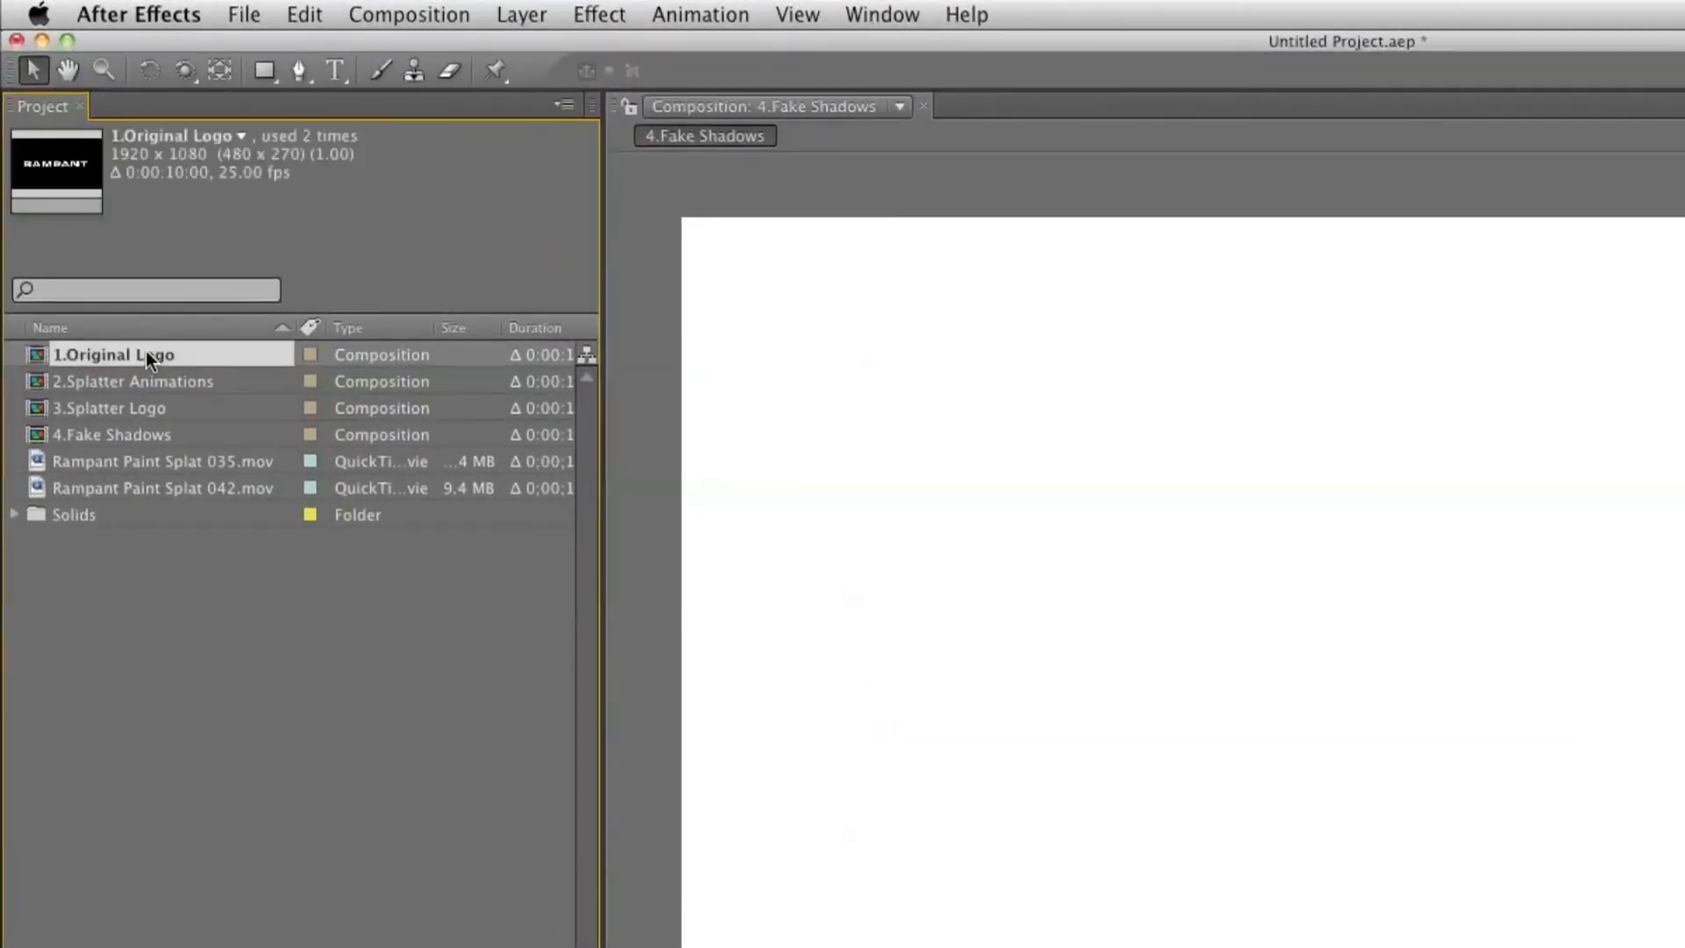
pyautogui.moveTo(114, 354); pyautogui.dragTo(1323, 590)
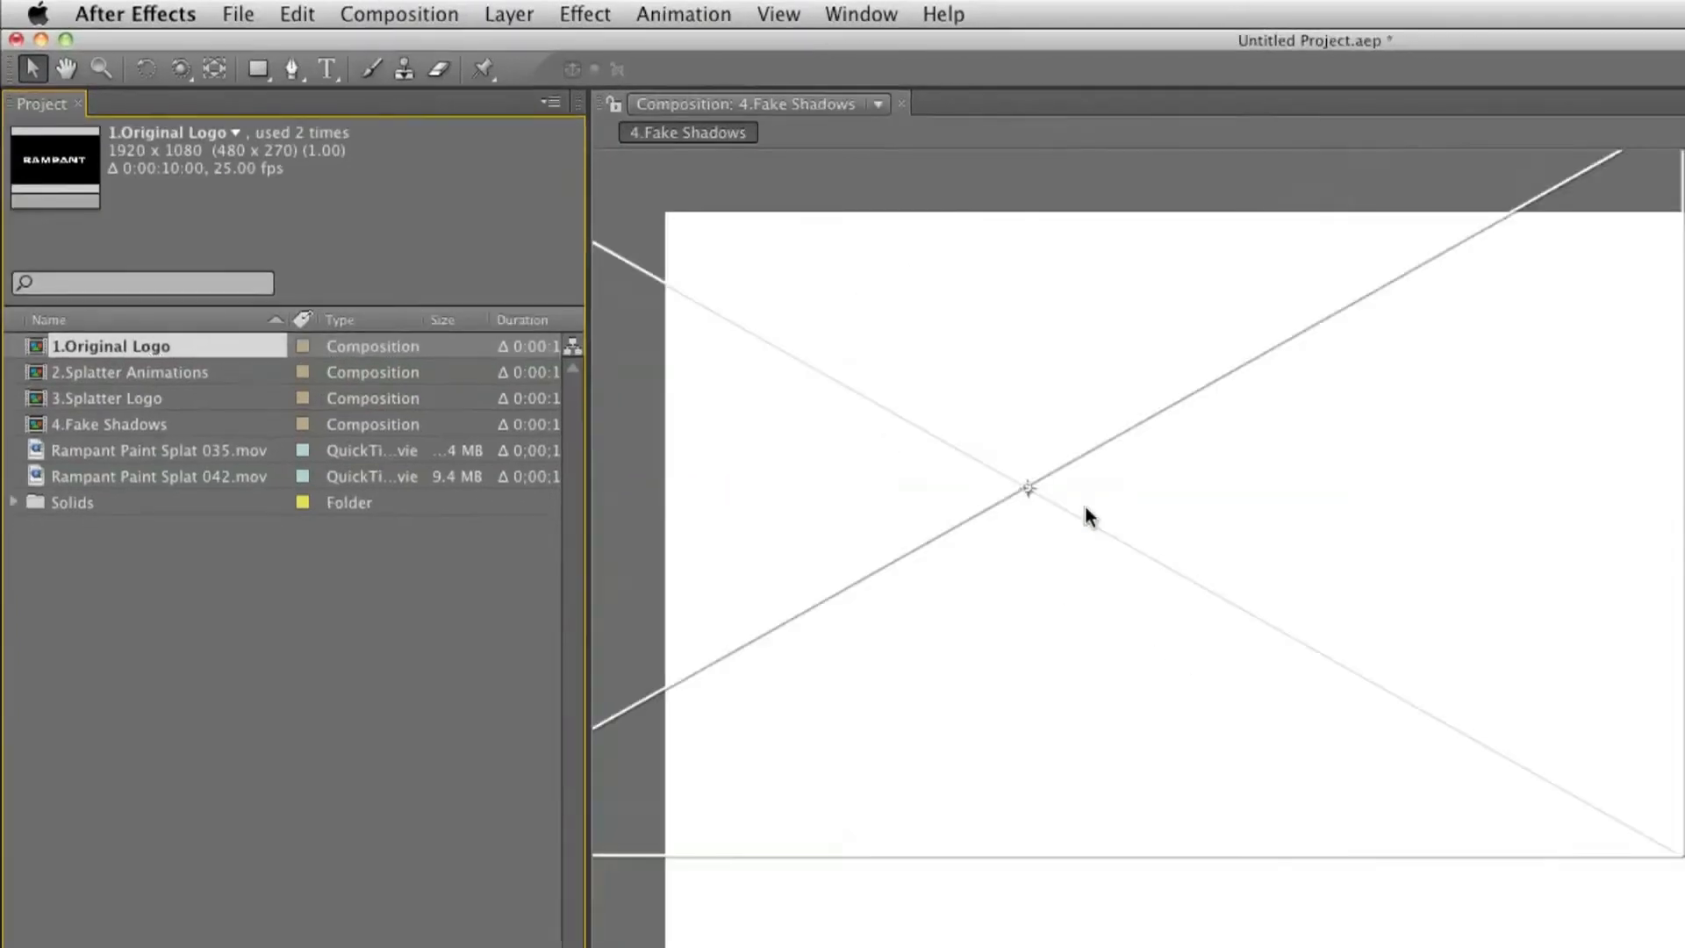
pyautogui.moveTo(828, 370); pyautogui.dragTo(843, 369)
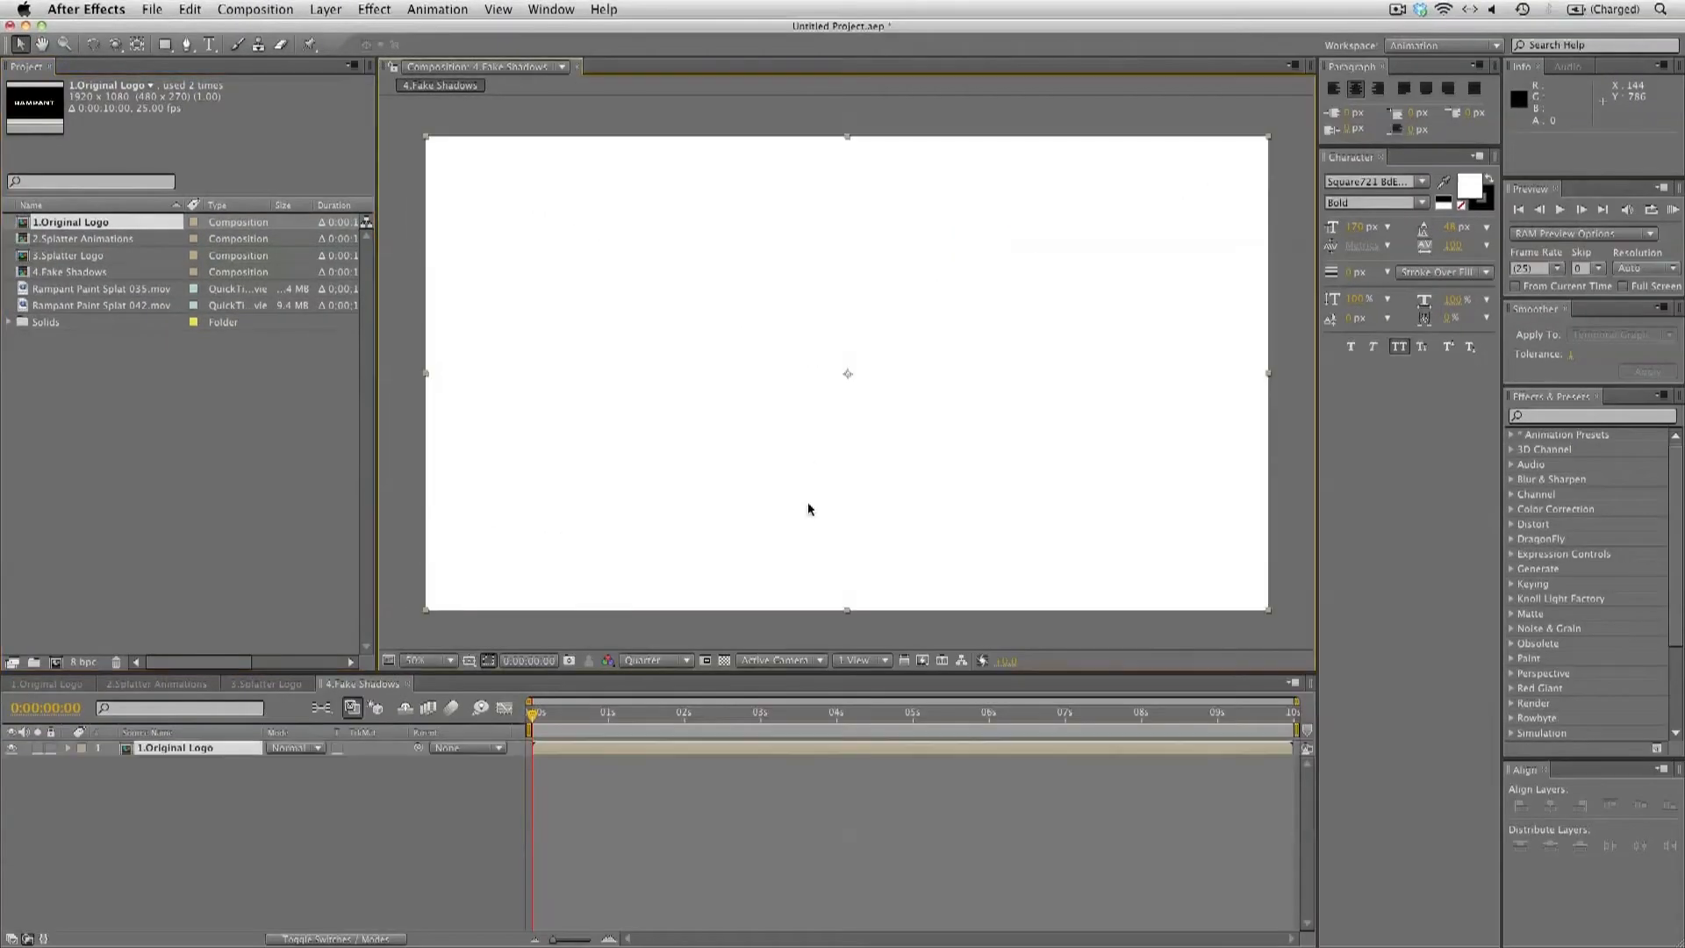
# Apply the Tint effect to the 1.Original Logo layer and map white to black (000000)
pyautogui.click(1569, 413)
pyautogui.write('tint')
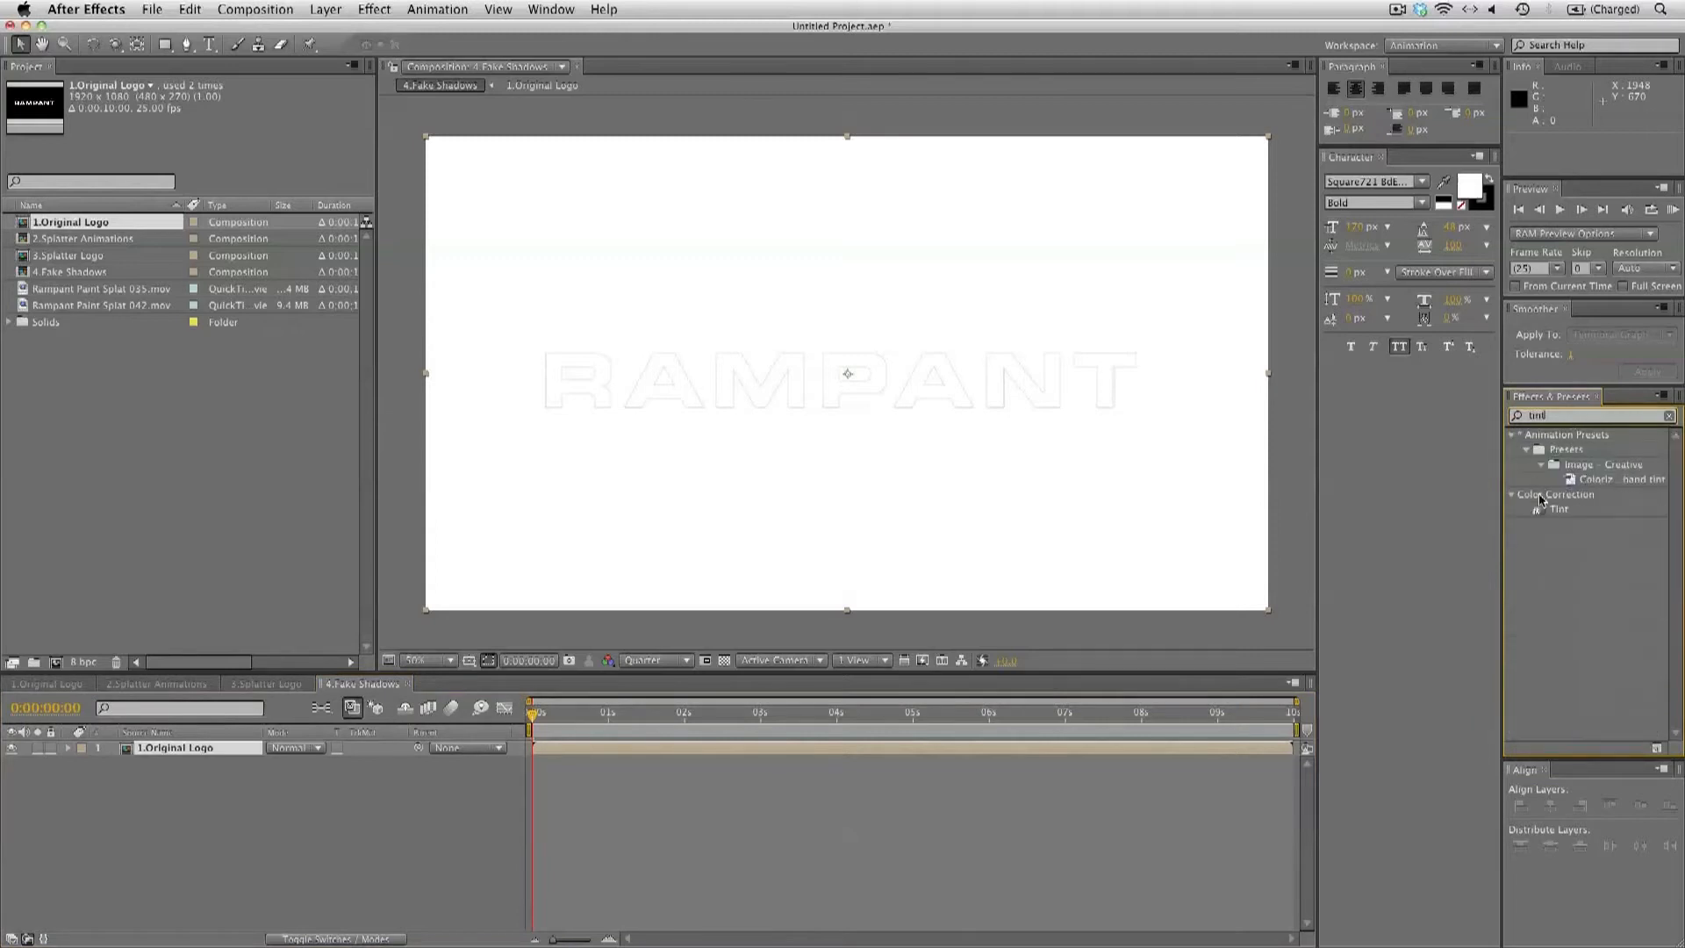
pyautogui.moveTo(1559, 516); pyautogui.dragTo(245, 759)
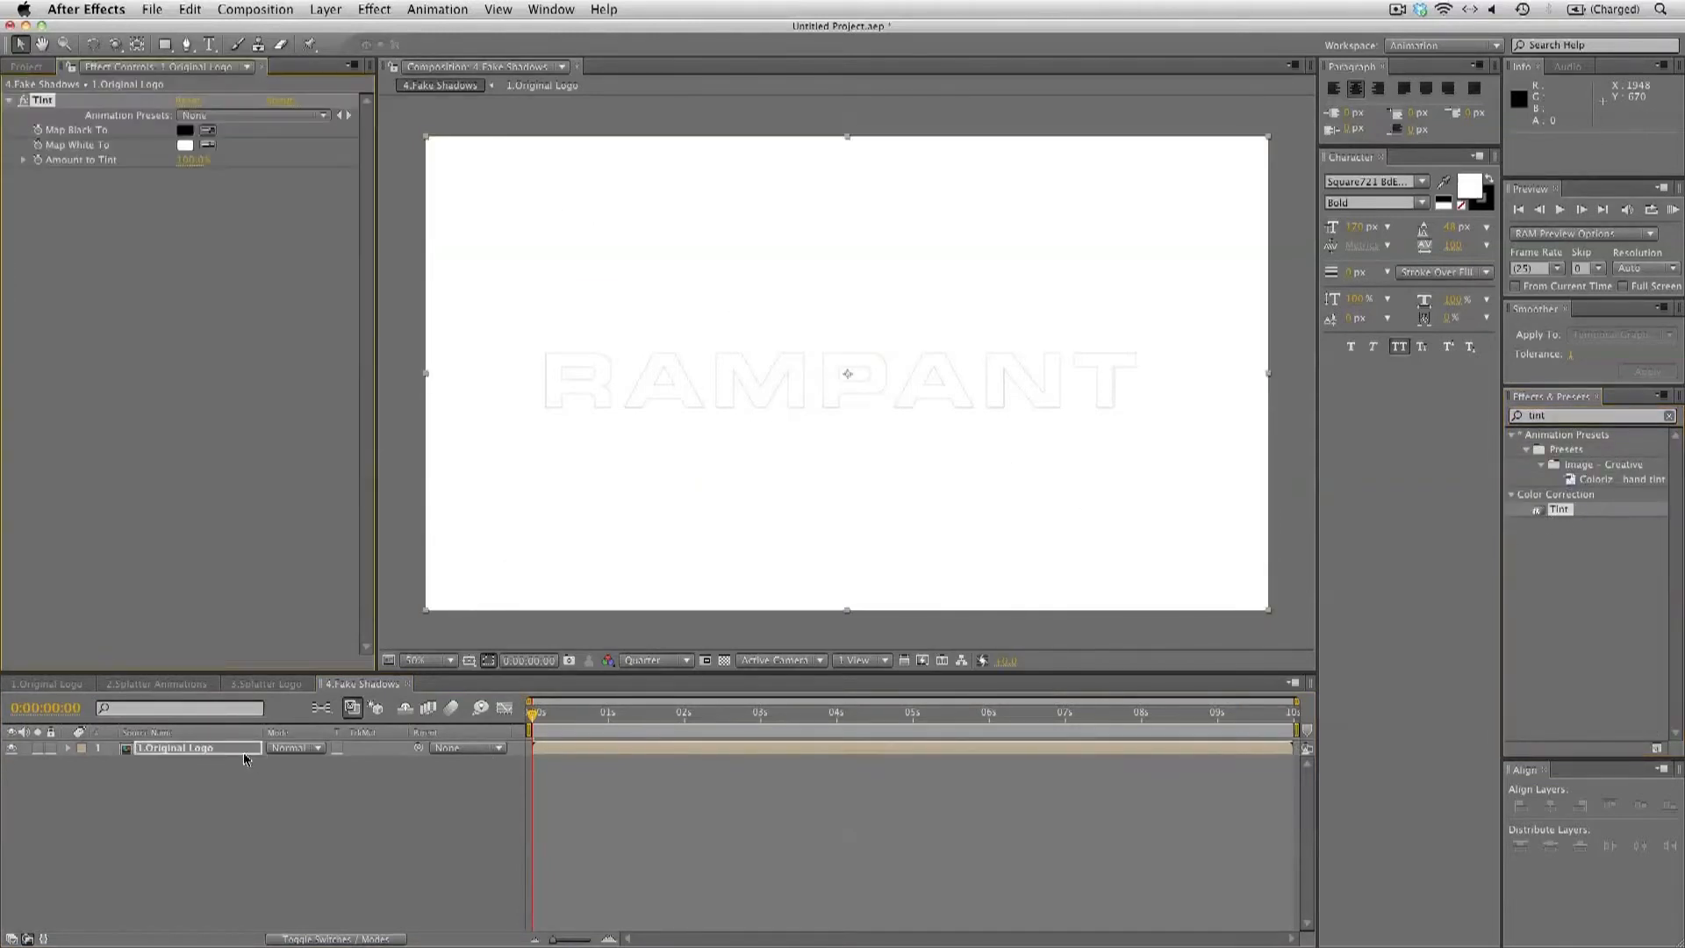
pyautogui.click(185, 146)
pyautogui.moveTo(877, 707); pyautogui.dragTo(1128, 870)
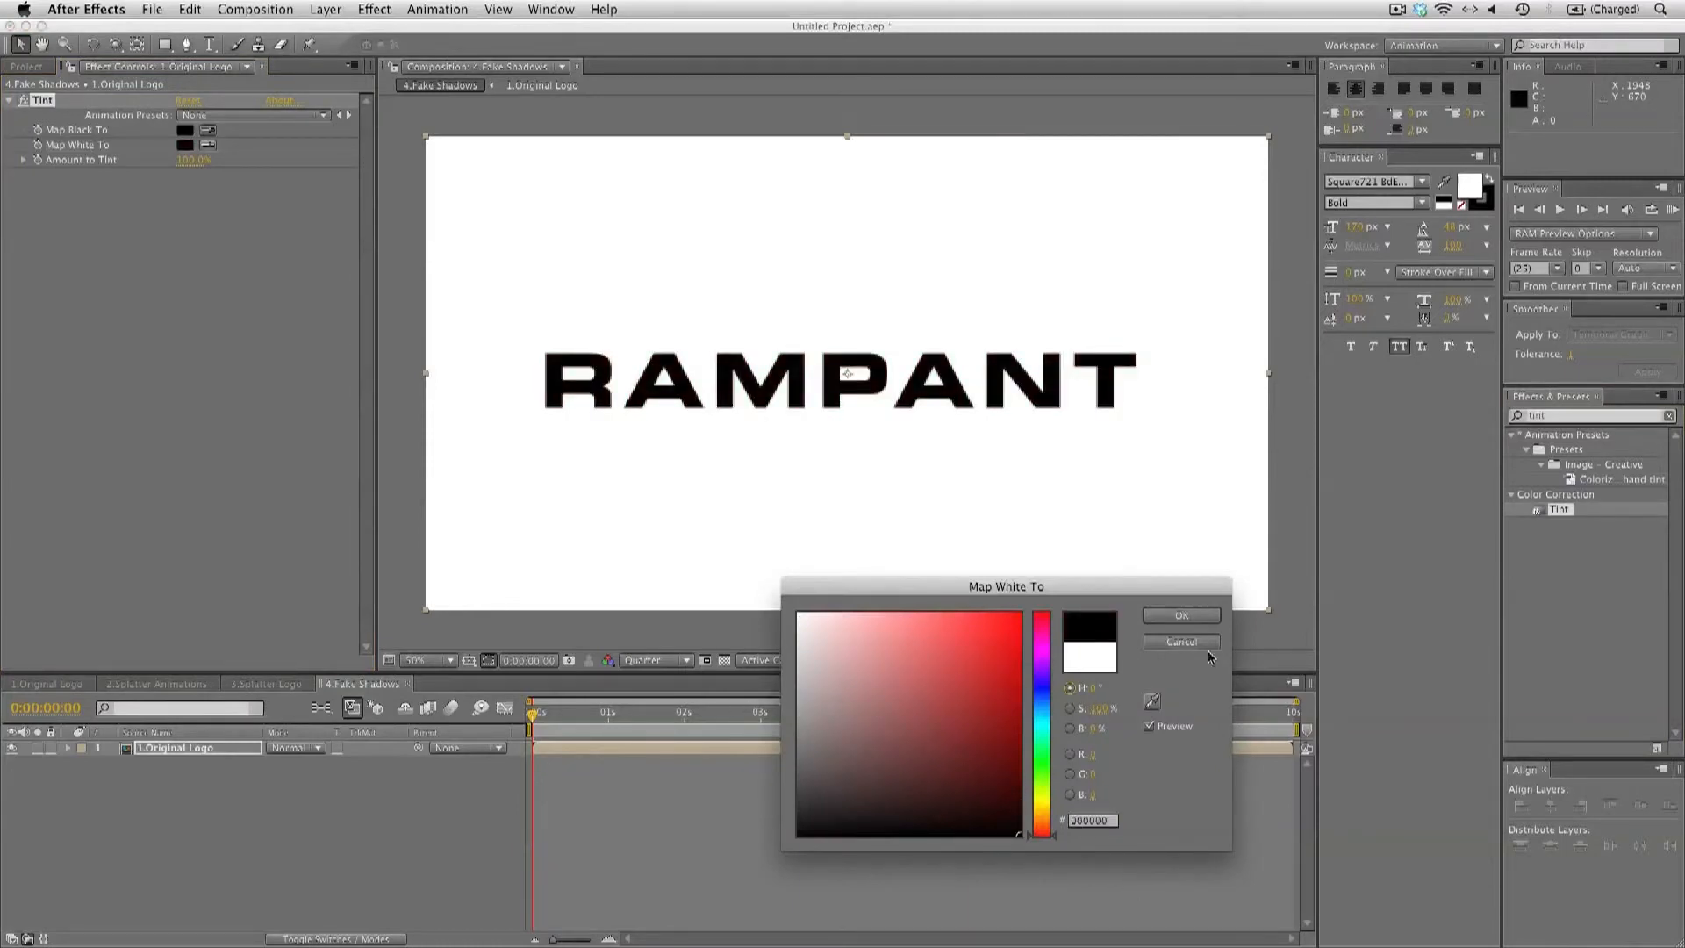
pyautogui.click(1193, 617)
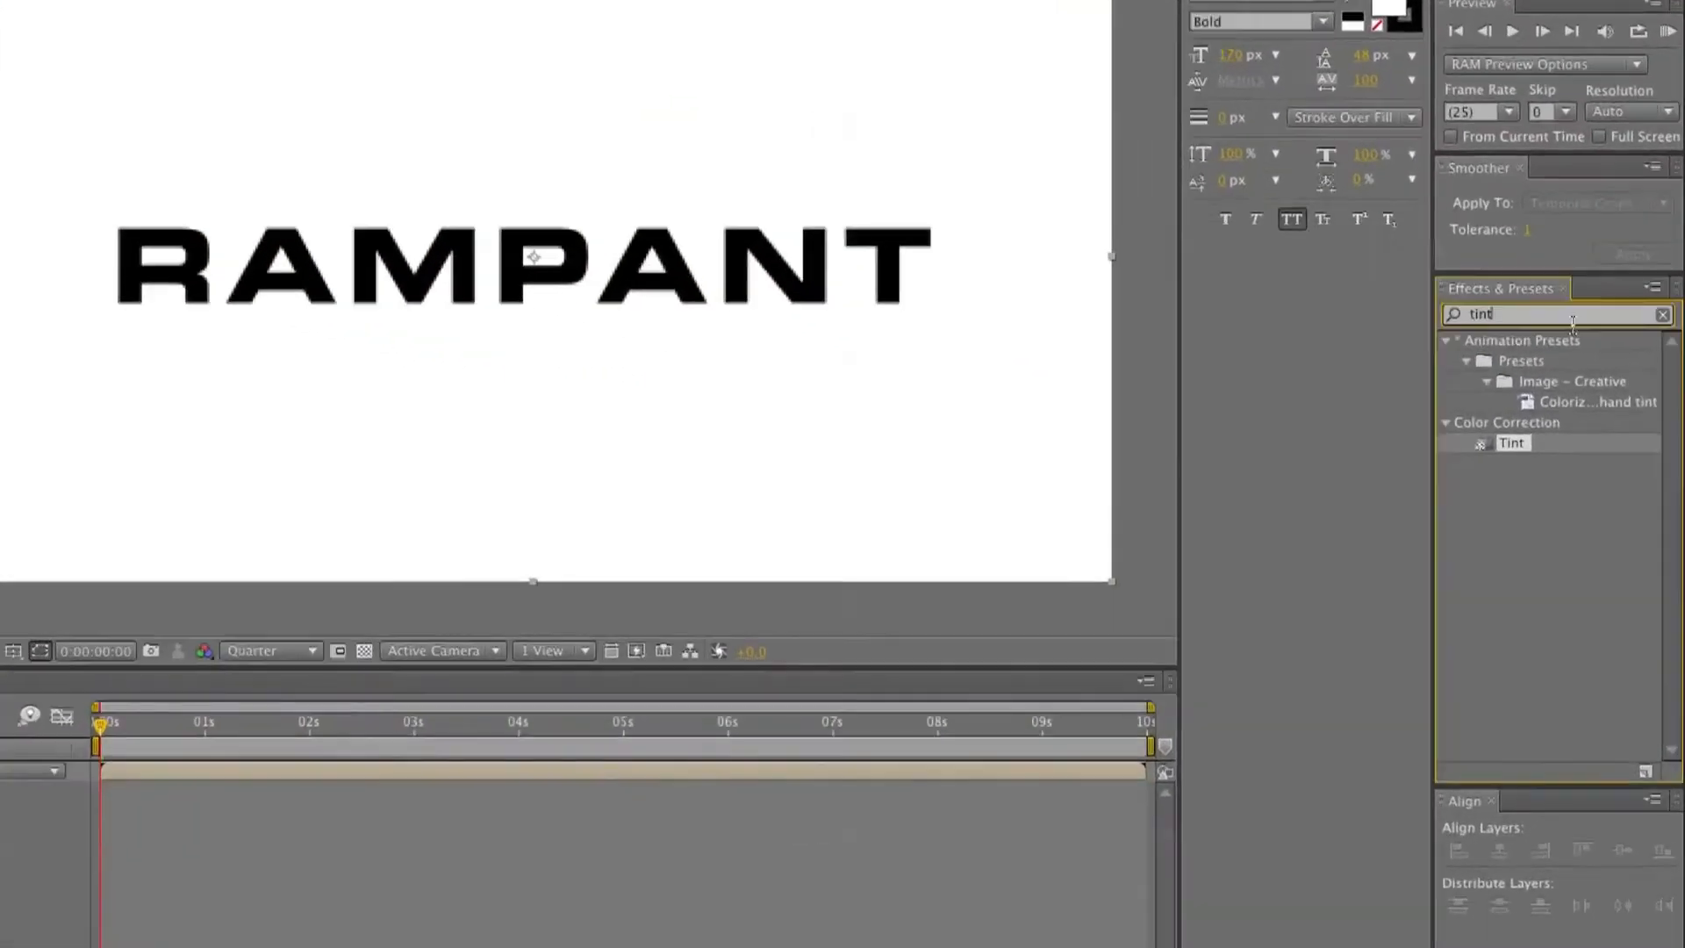
# Find the CC Radial Blur effect and apply it to the 1.Original Logo layer
pyautogui.doubleClick(1602, 416)
pyautogui.write('cc')
pyautogui.click(1525, 307)
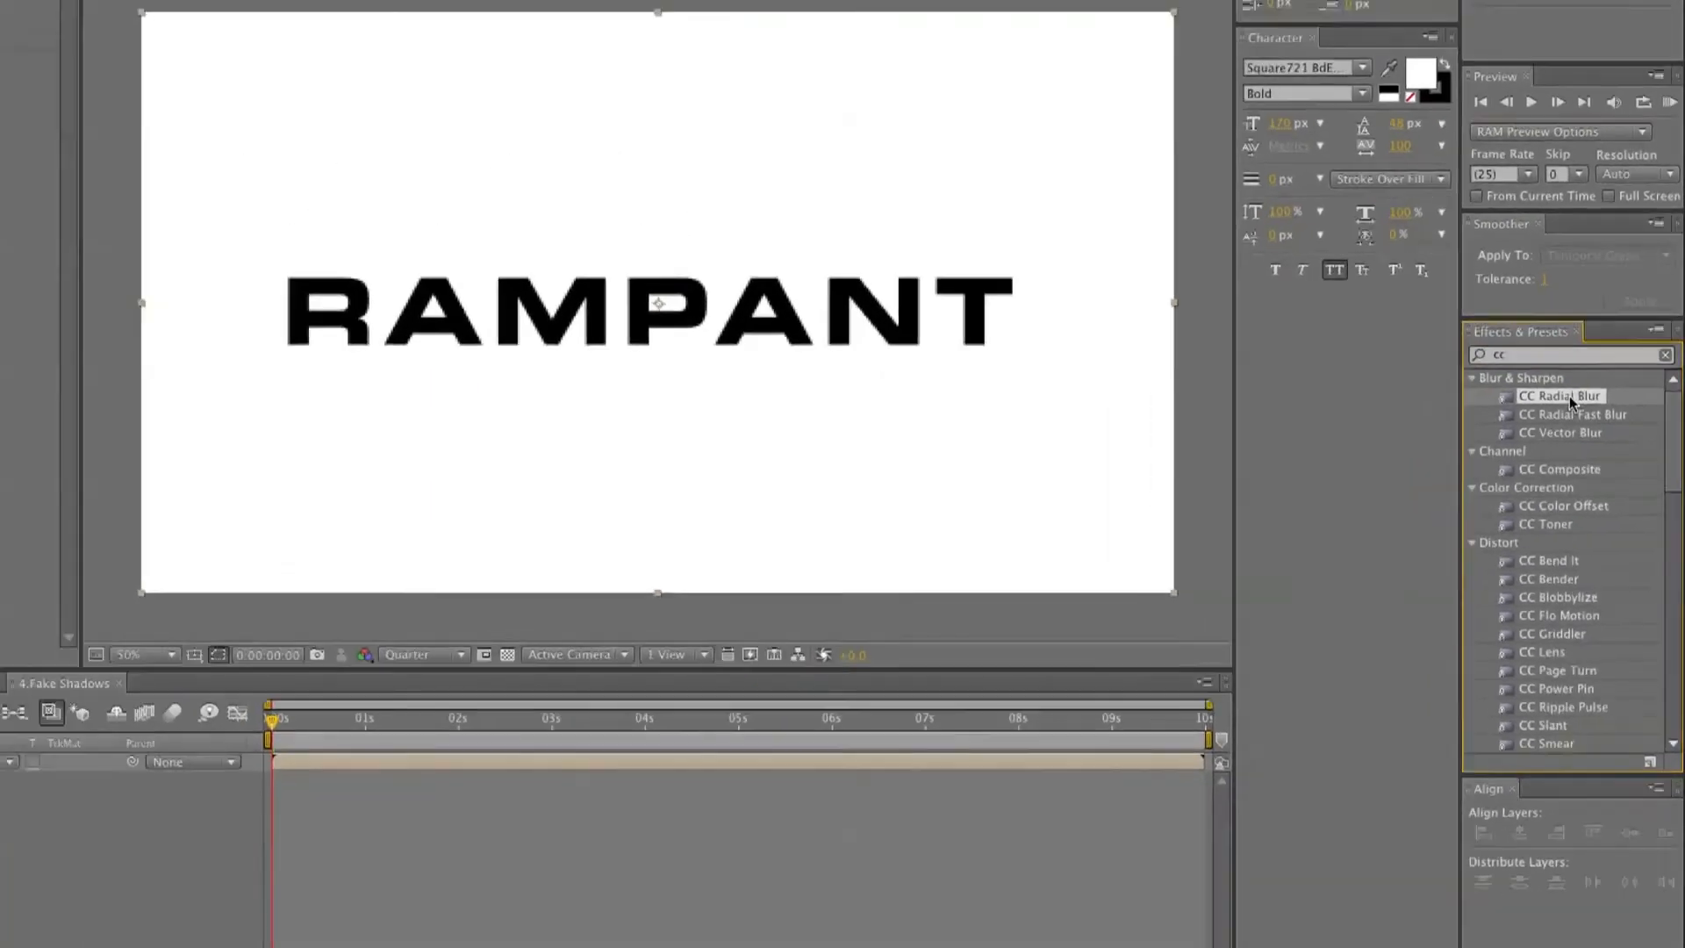
pyautogui.moveTo(1570, 397); pyautogui.dragTo(758, 594)
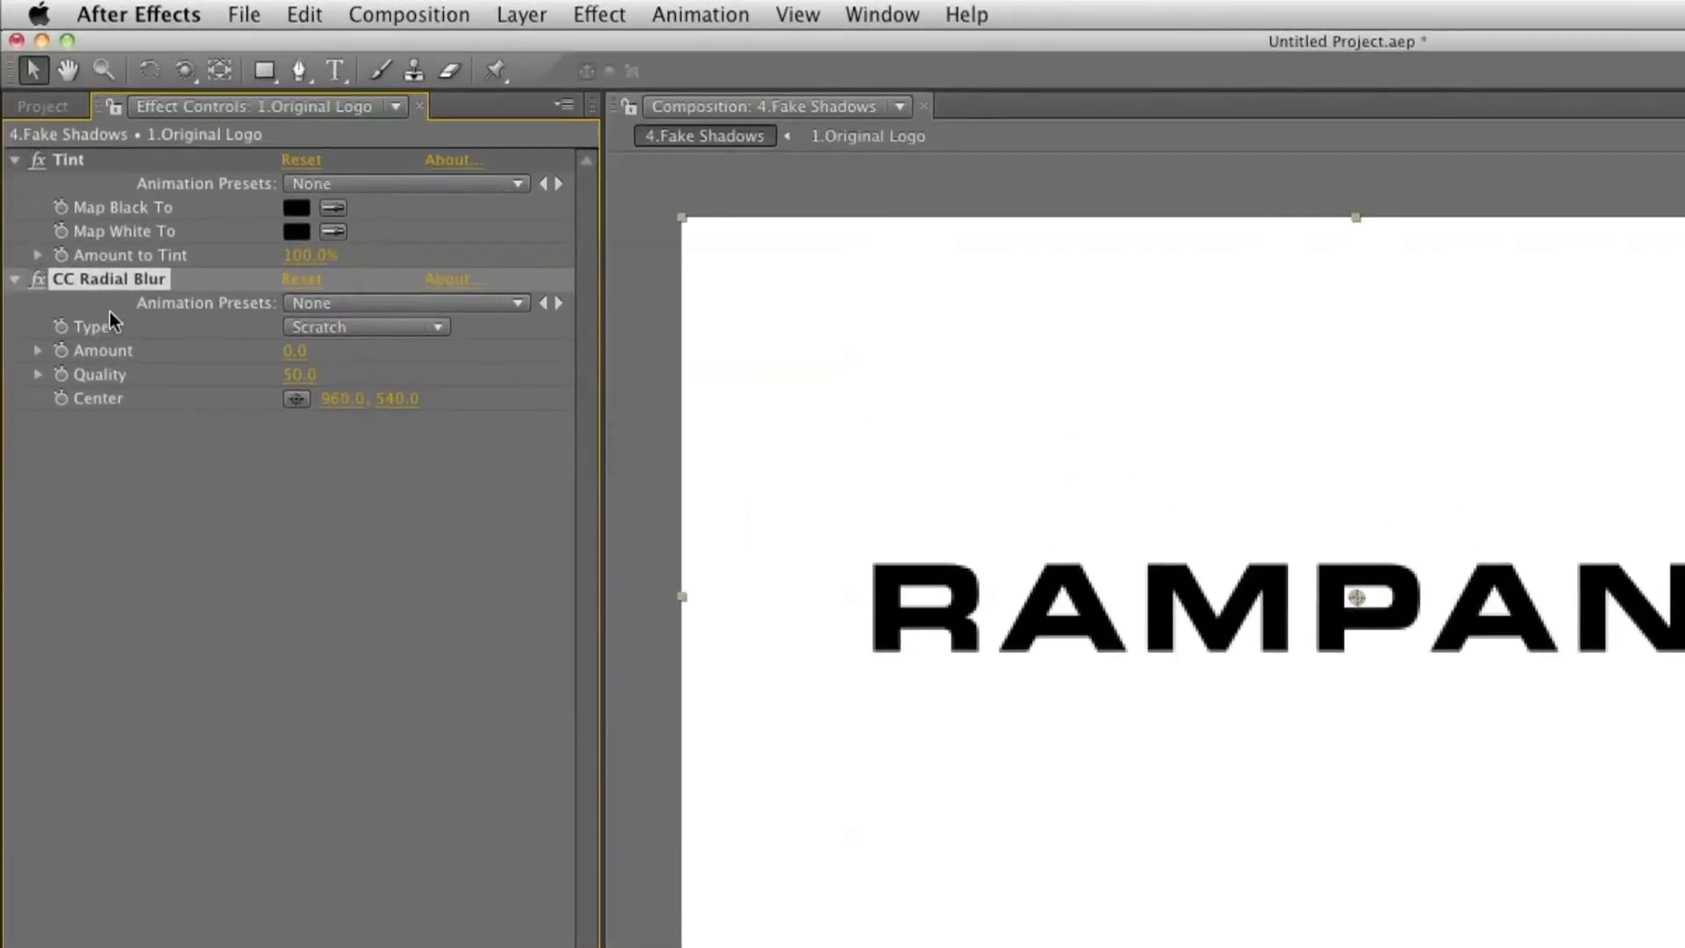
# Set the CC Radial Blur type to Fading Zoom and its amount to 30
pyautogui.click(376, 328)
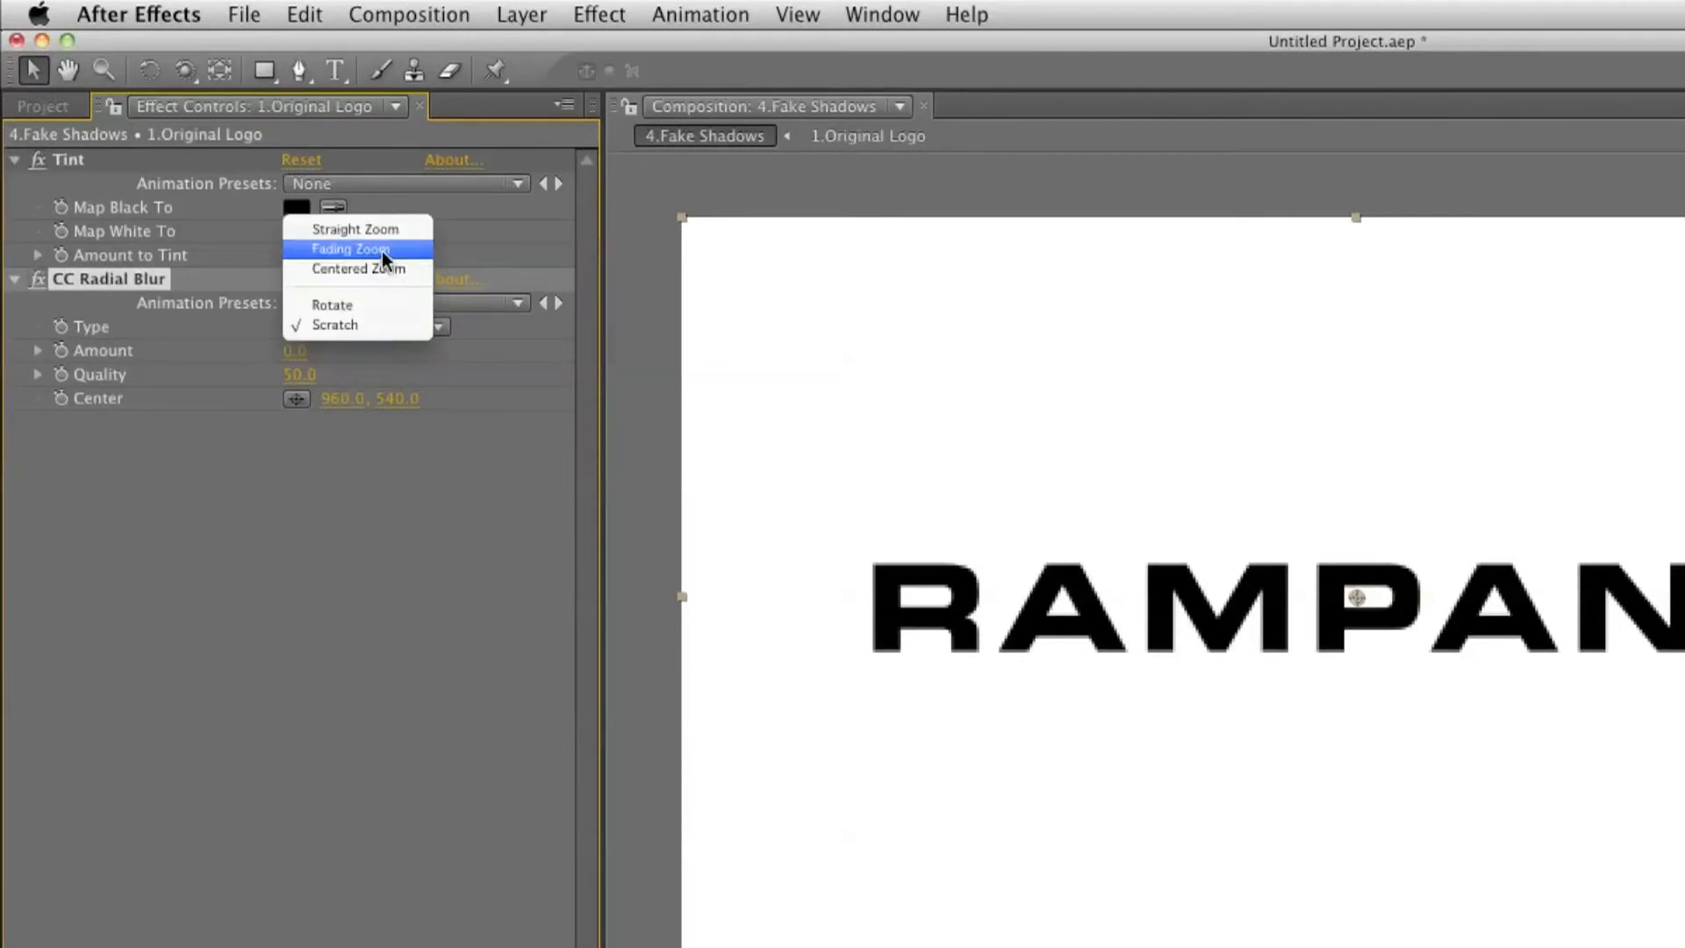
pyautogui.click(366, 334)
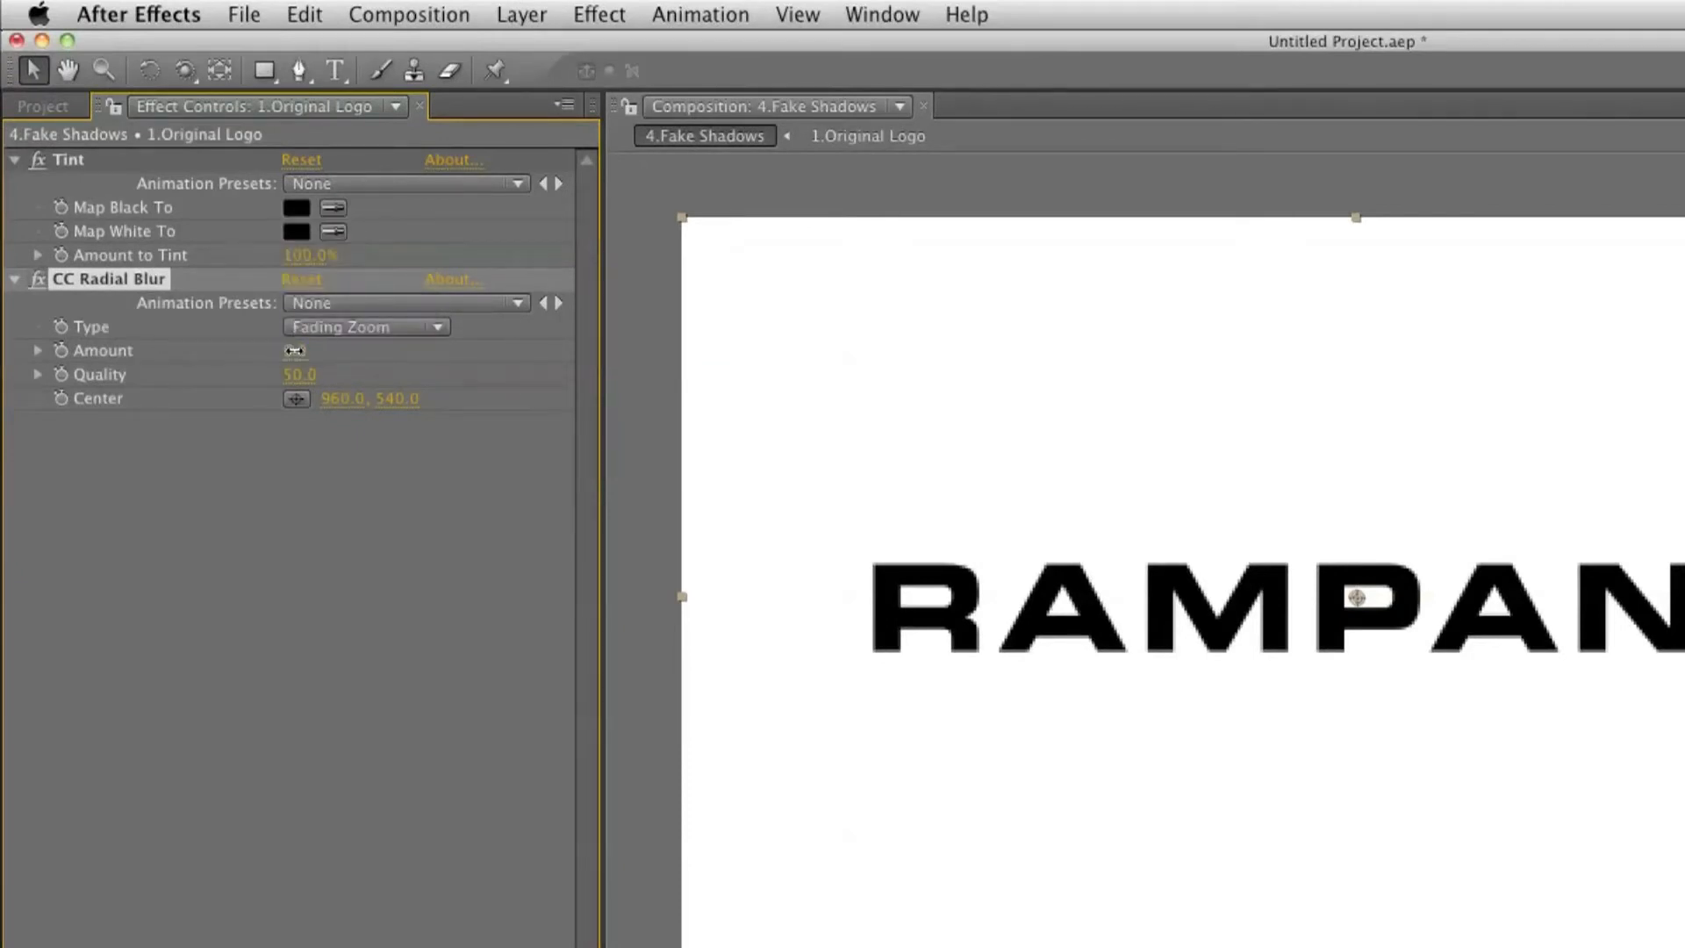
pyautogui.moveTo(294, 351); pyautogui.dragTo(1199, 784)
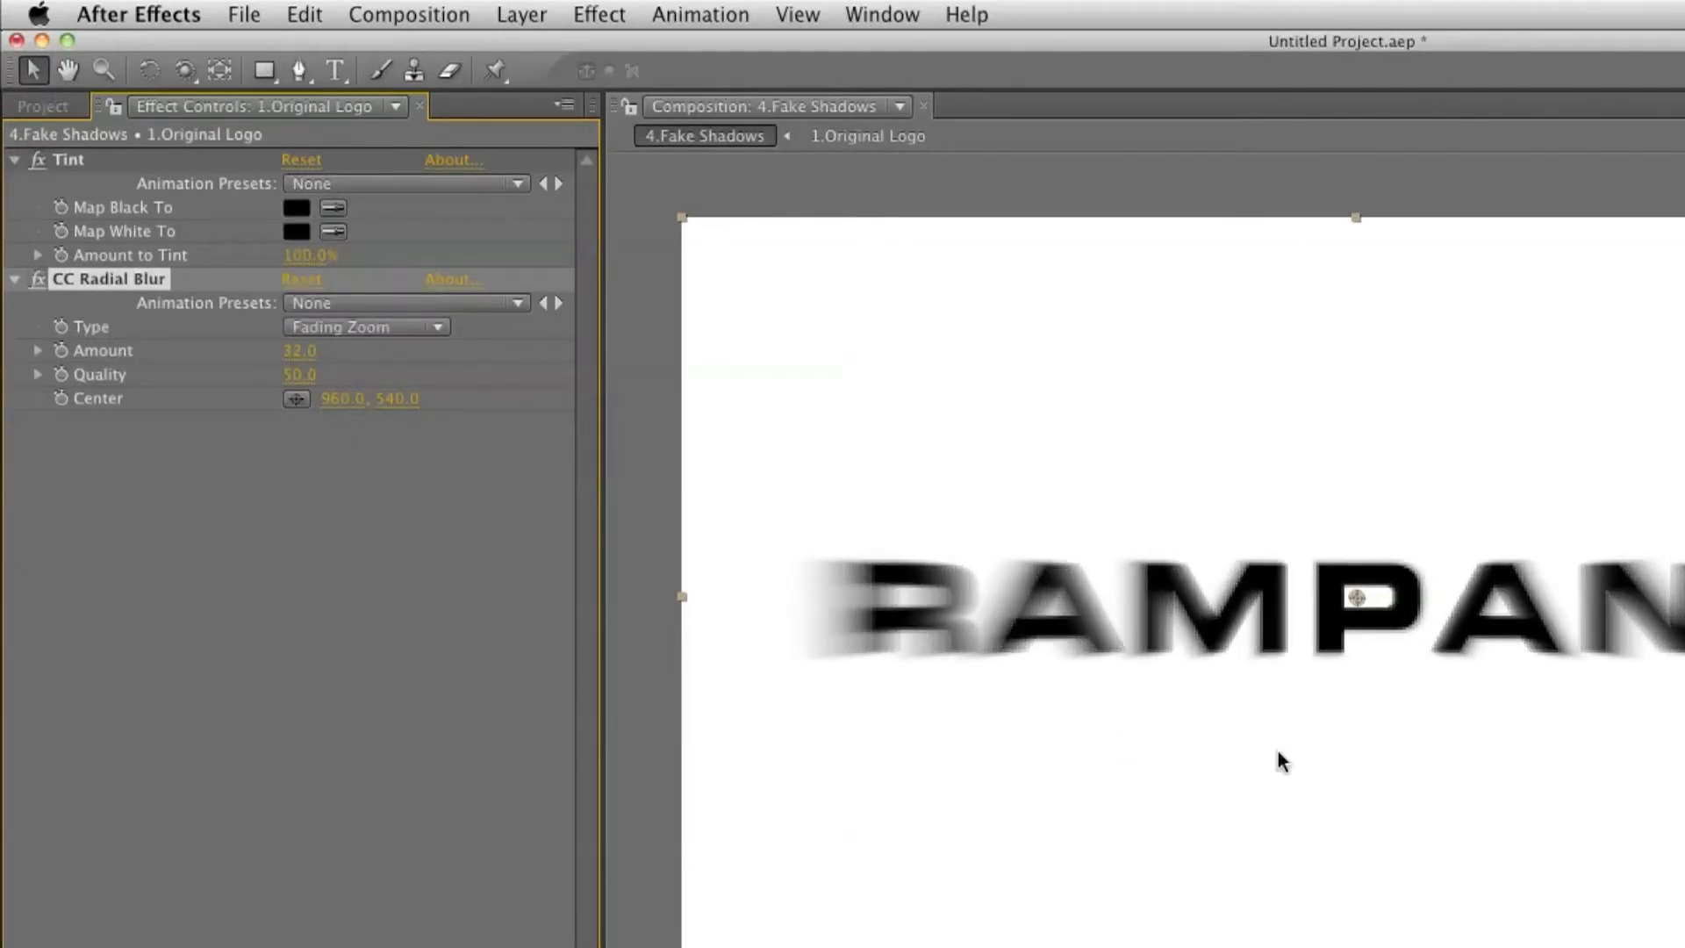
pyautogui.moveTo(298, 351); pyautogui.dragTo(302, 358)
pyautogui.click(303, 358)
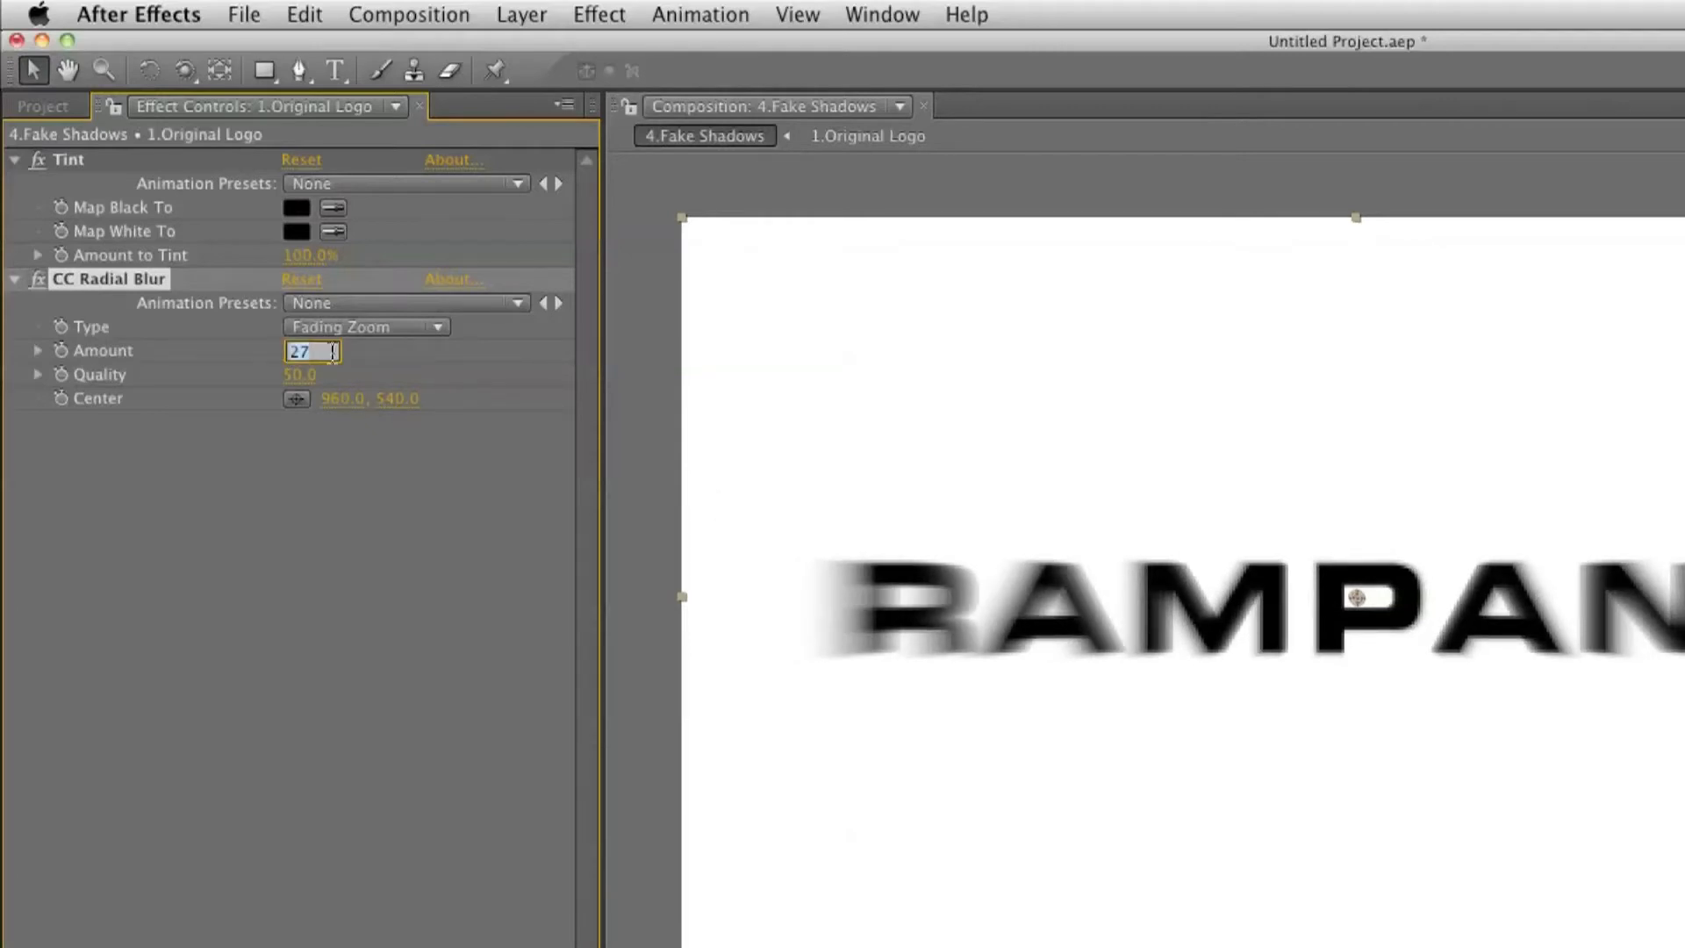
pyautogui.write('30')
pyautogui.press('Return')
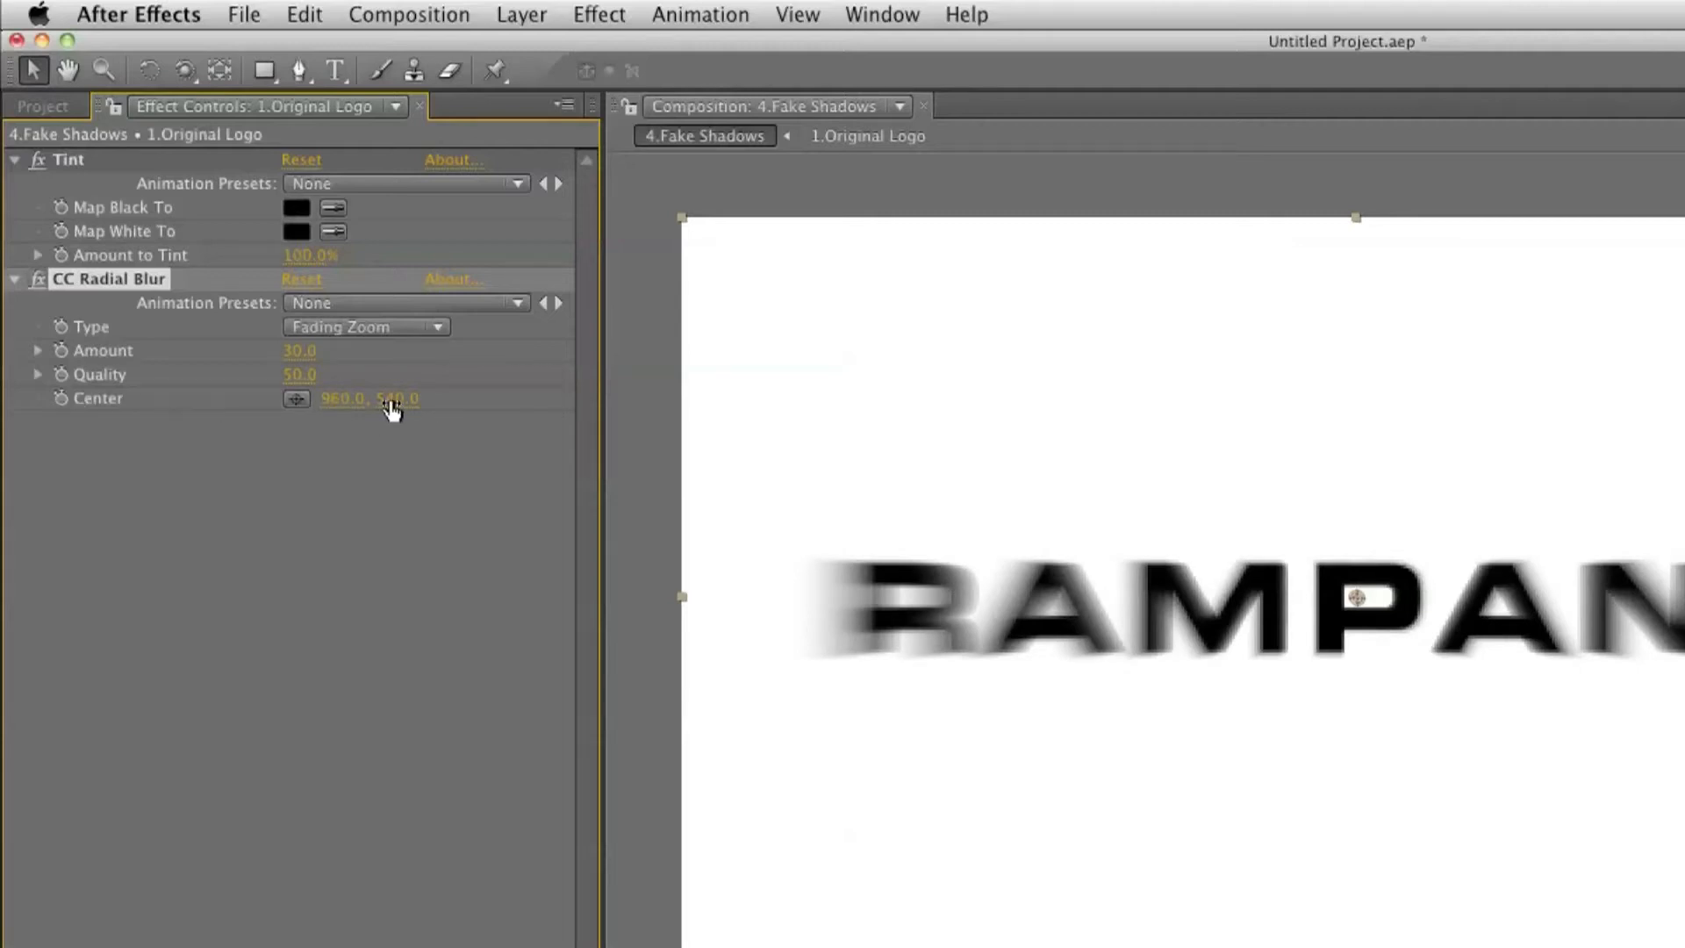
# Move the CC Radial Blur center to the top edge of the frame by setting its Y value to 0
pyautogui.moveTo(397, 401); pyautogui.dragTo(294, 402)
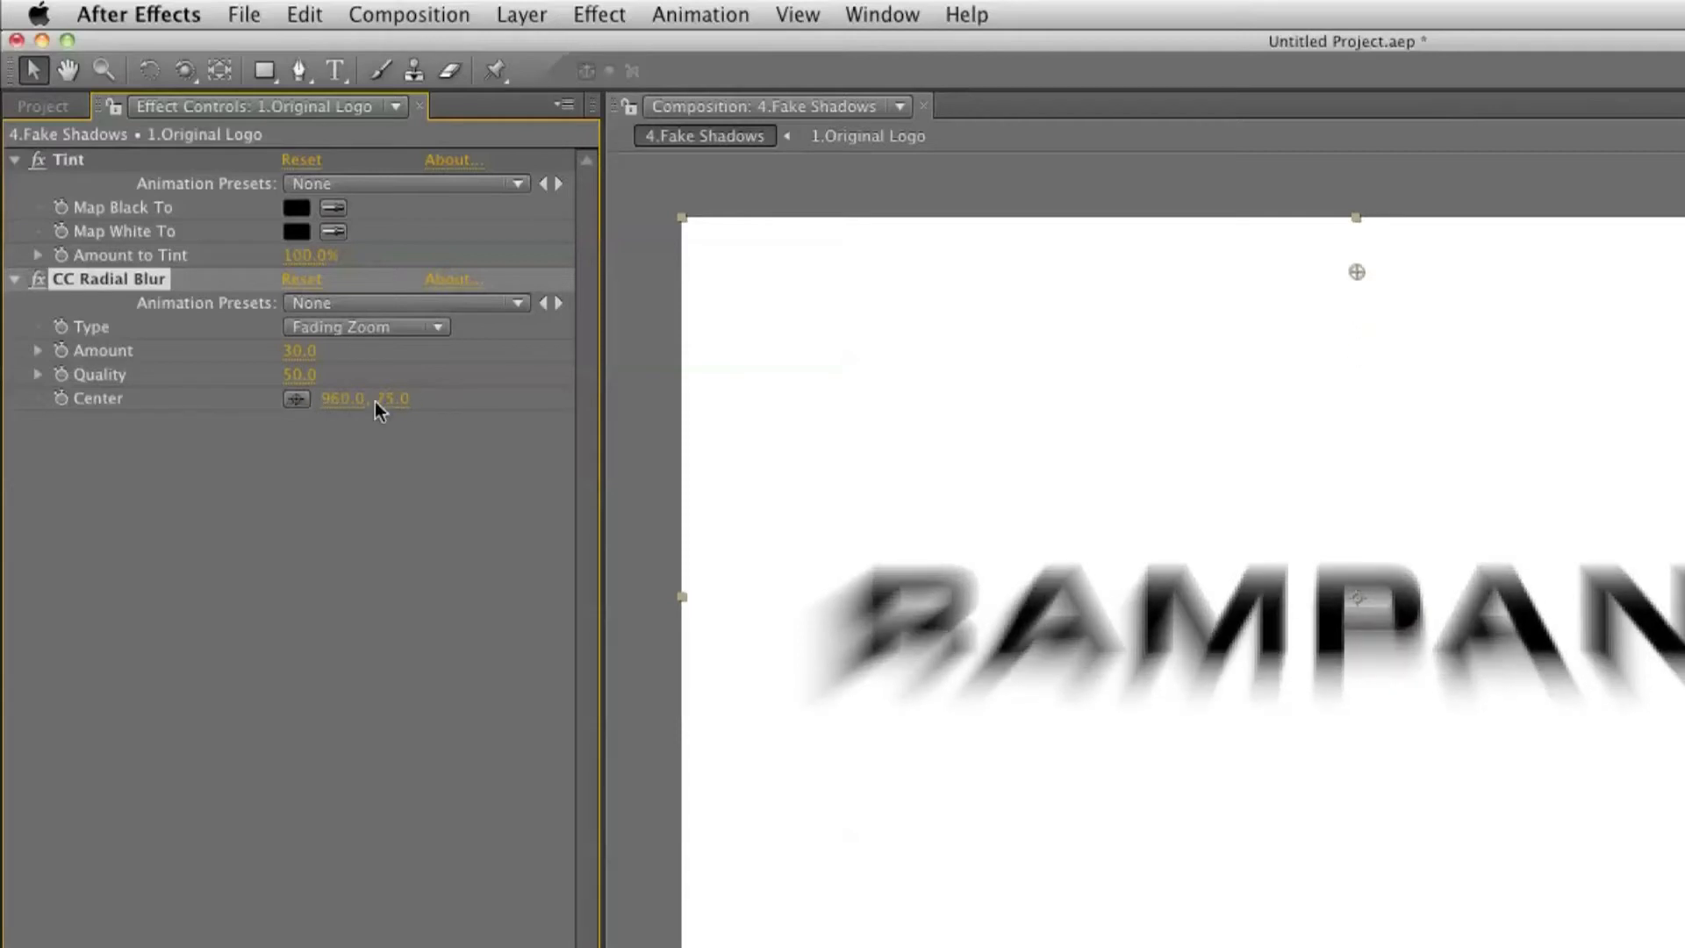
pyautogui.click(409, 404)
pyautogui.write('0')
pyautogui.press('Return')
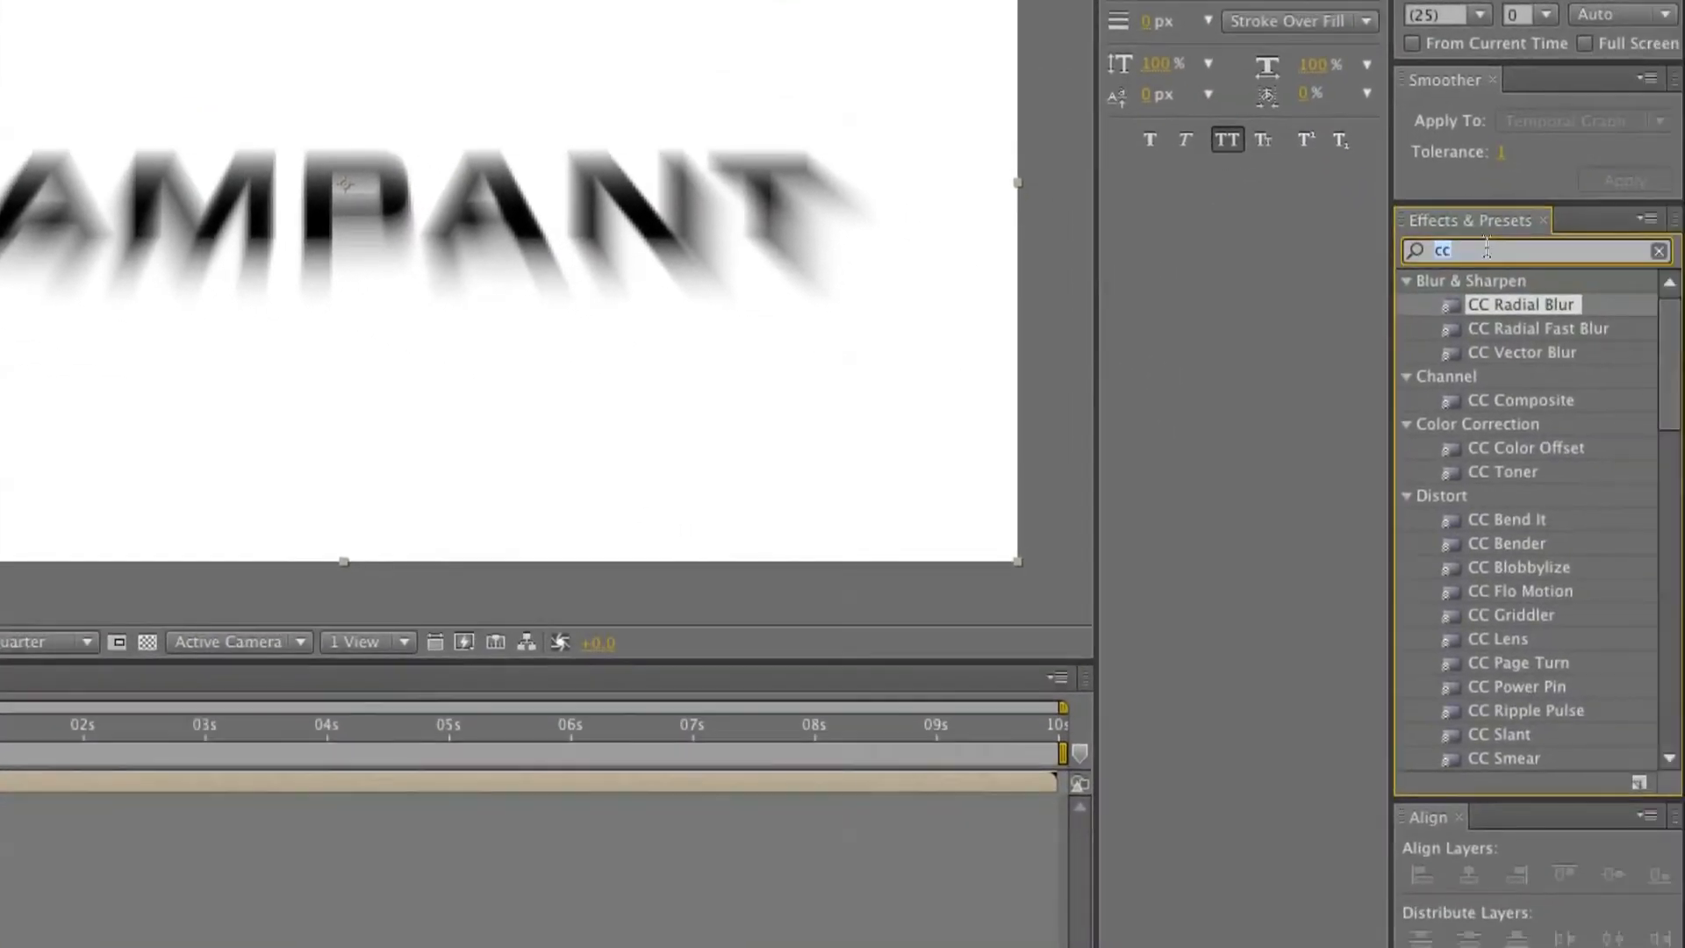
# Add a Fast Blur effect below CC Radial Blur on the logo layer and set its blurriness to 10
pyautogui.write('fast')
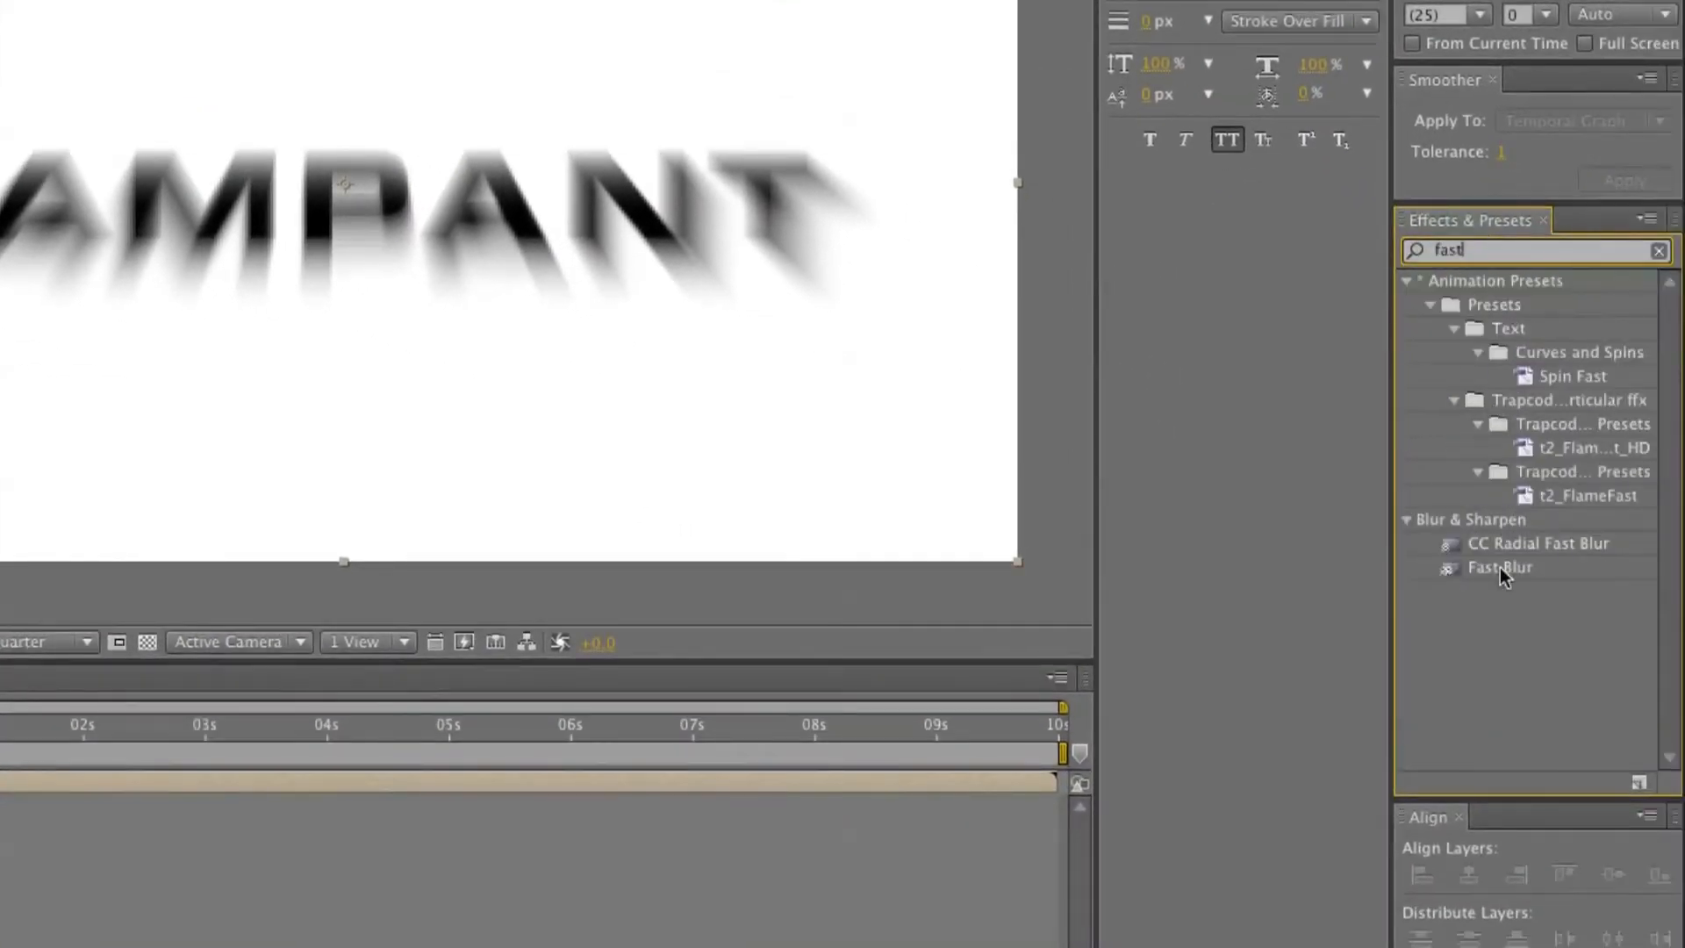
pyautogui.doubleClick(1499, 566)
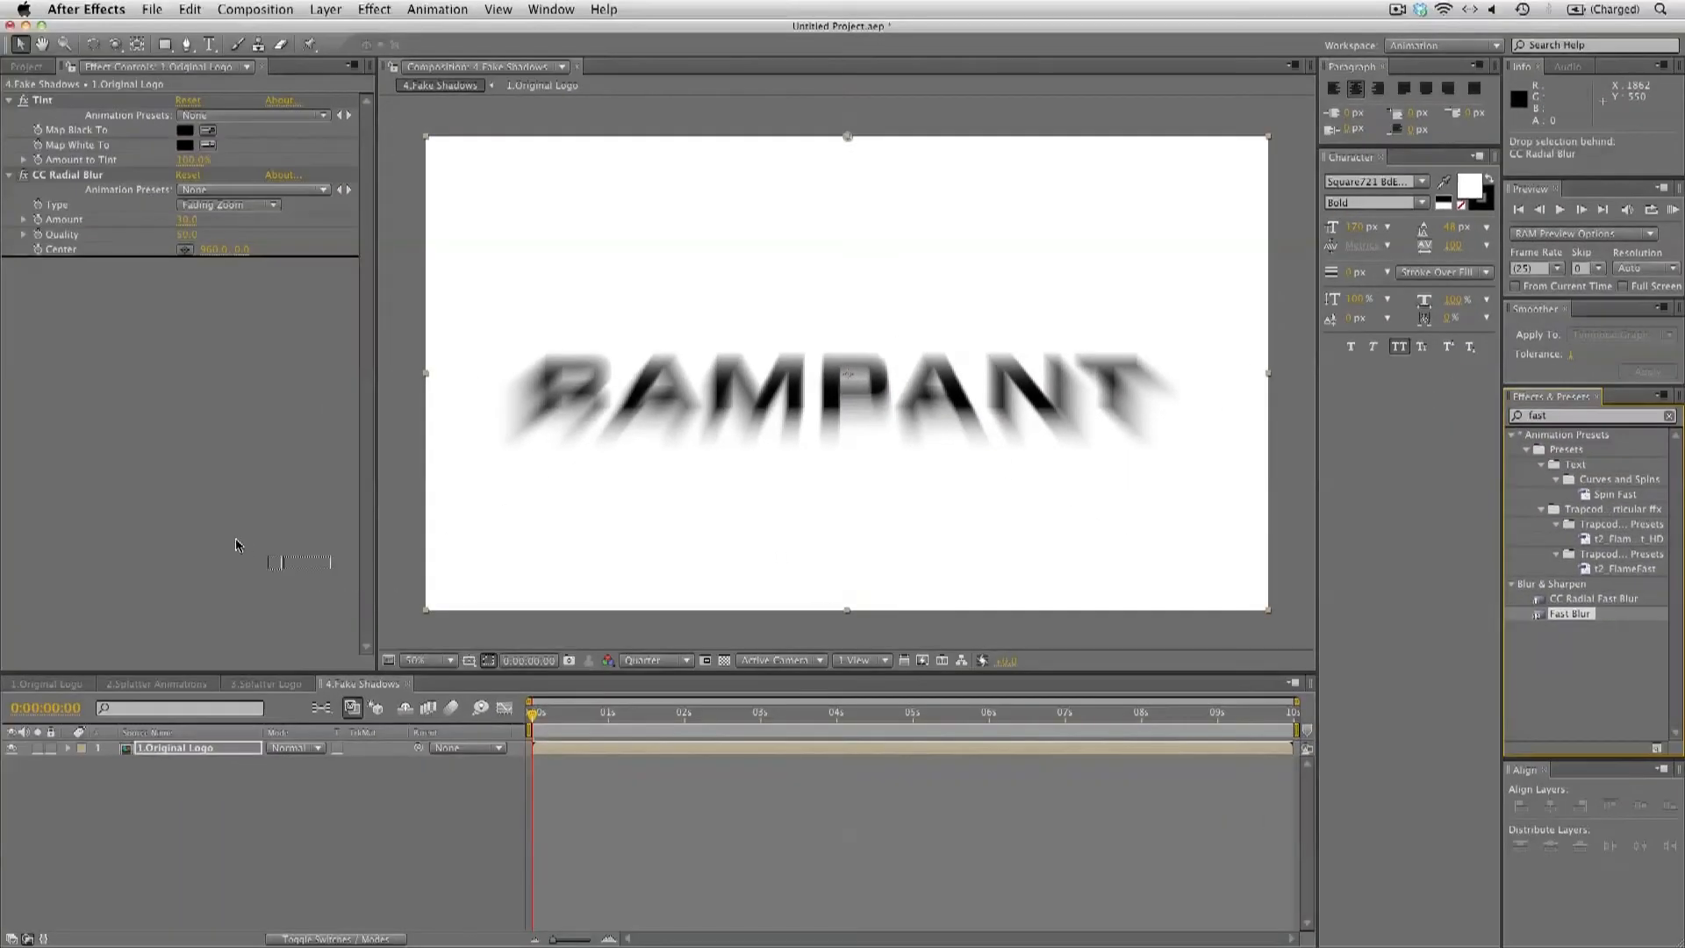
pyautogui.click(196, 295)
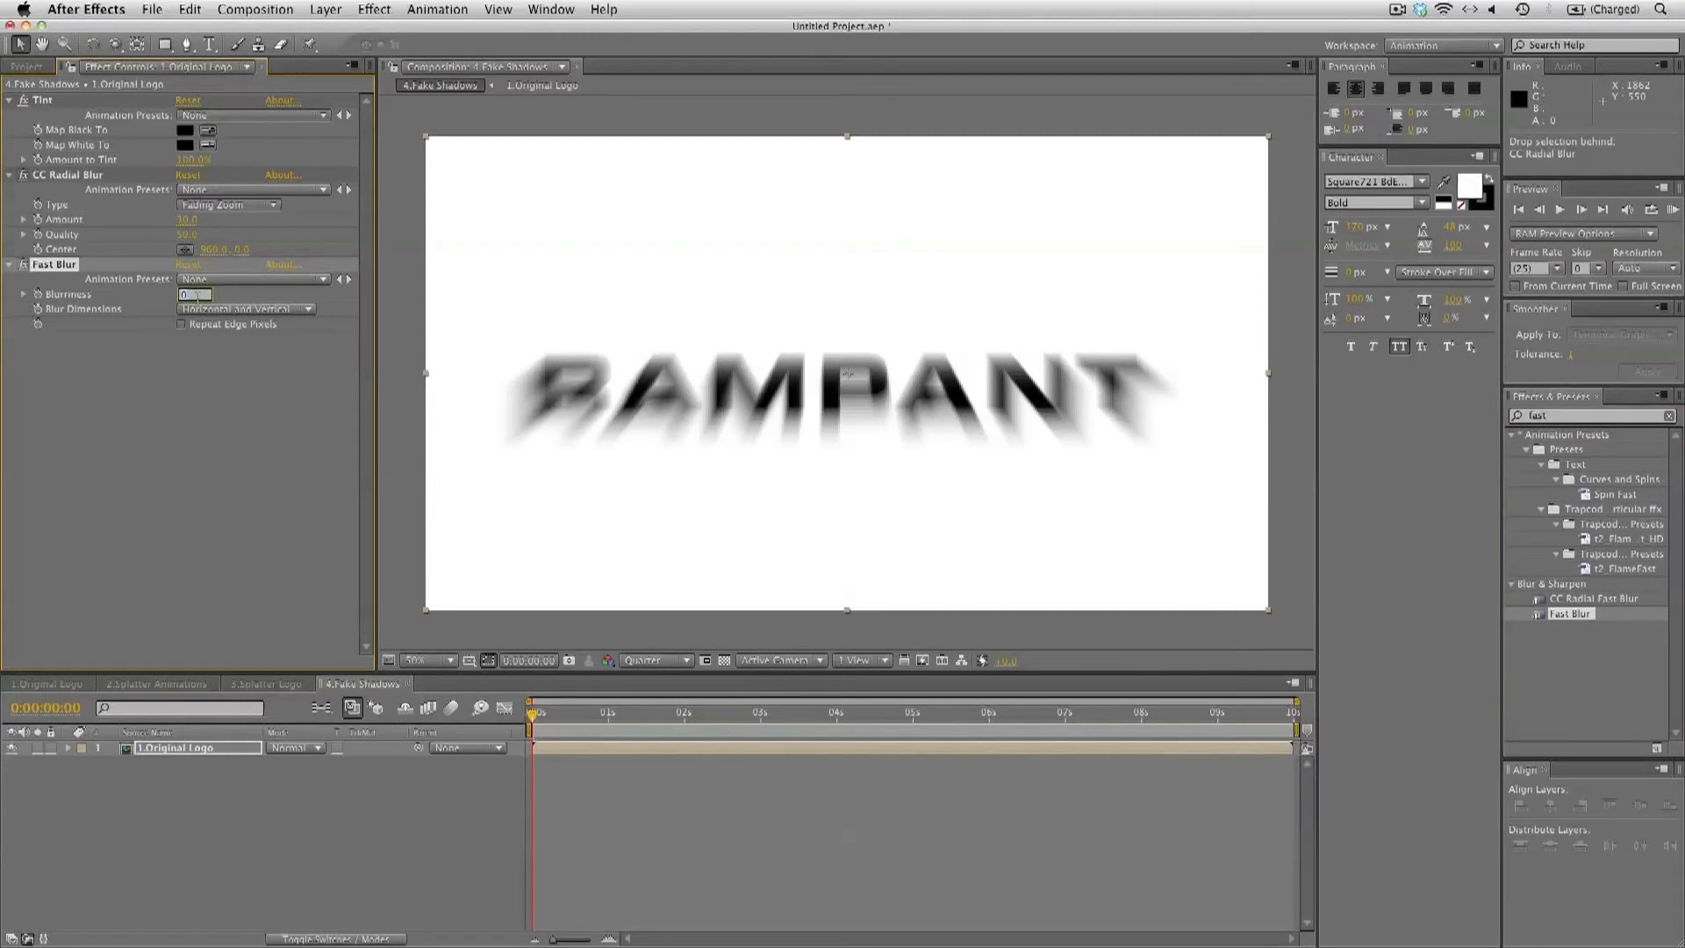
pyautogui.write('10')
pyautogui.press('Return')
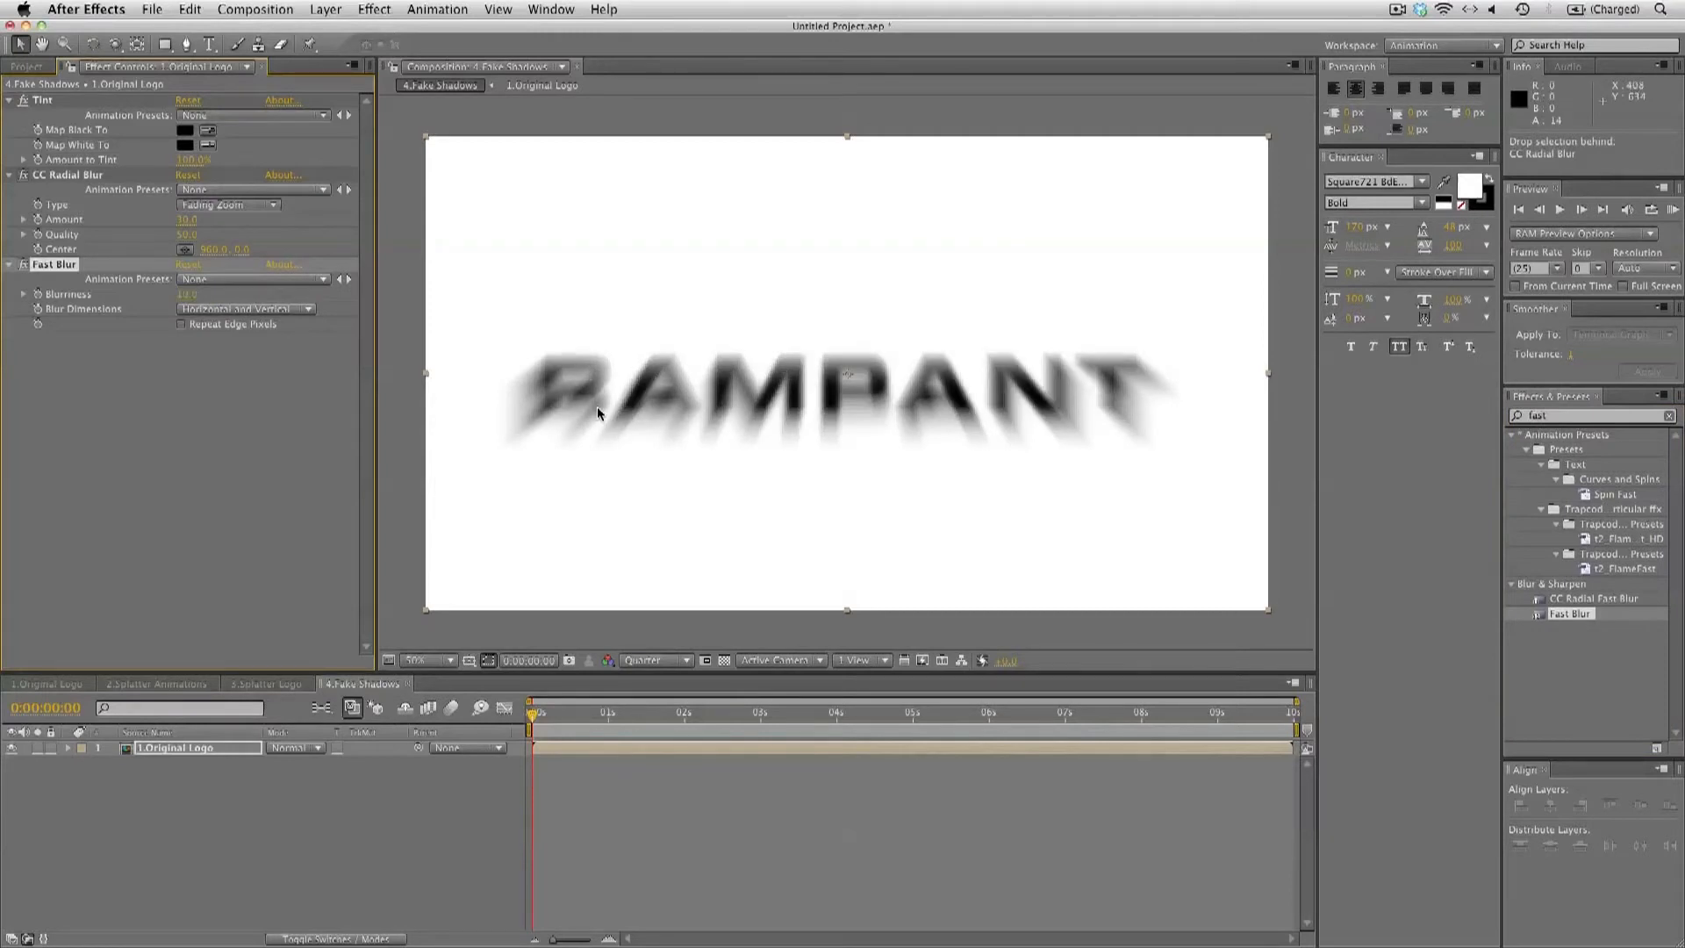
# Duplicate the blurred 1.Original Logo layer
pyautogui.click(390, 776)
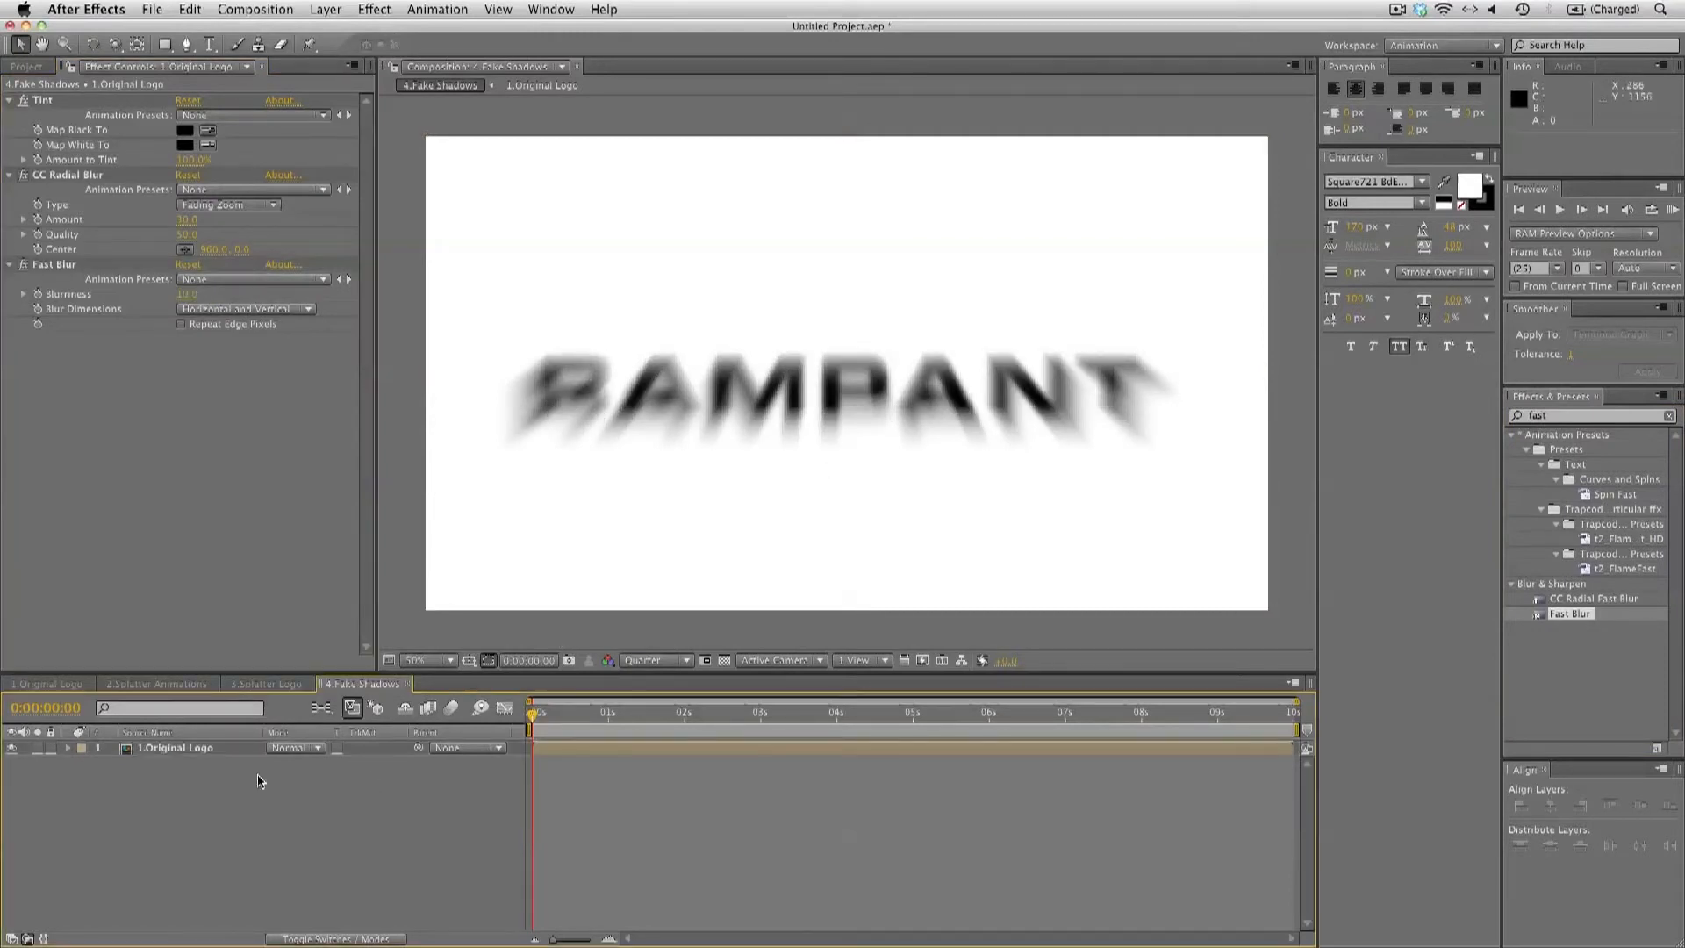
pyautogui.click(200, 748)
pyautogui.press('super+d')
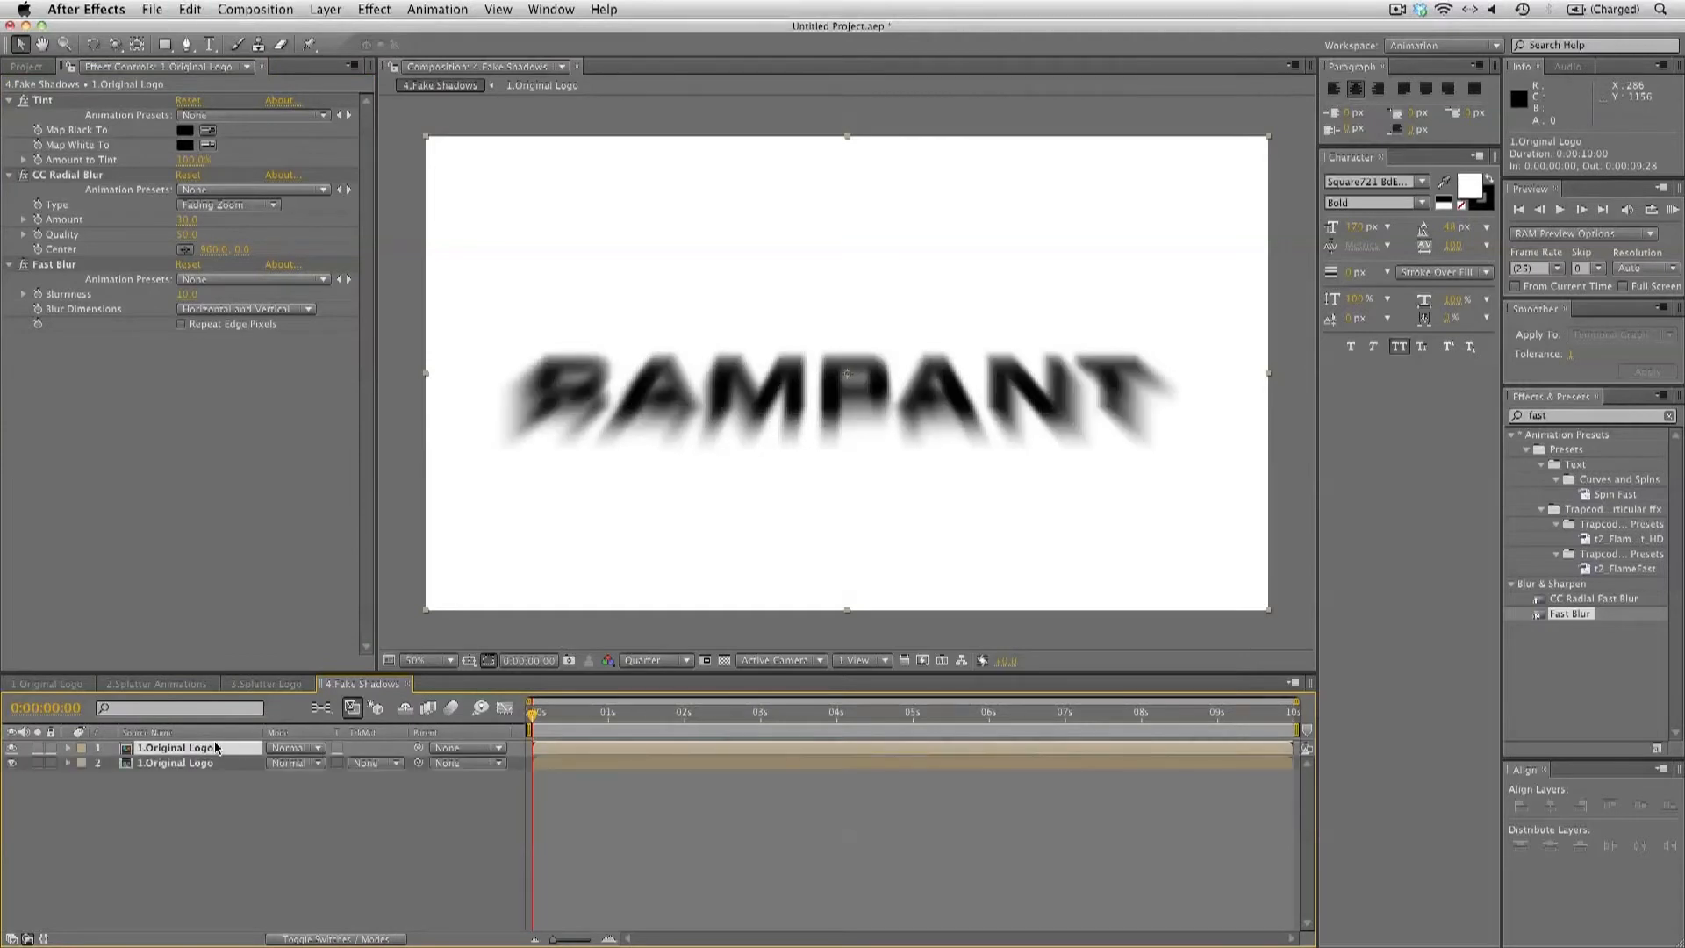
# Delete CC Radial Blur from the upper logo copy and increase its Fast Blur blurriness
pyautogui.click(90, 178)
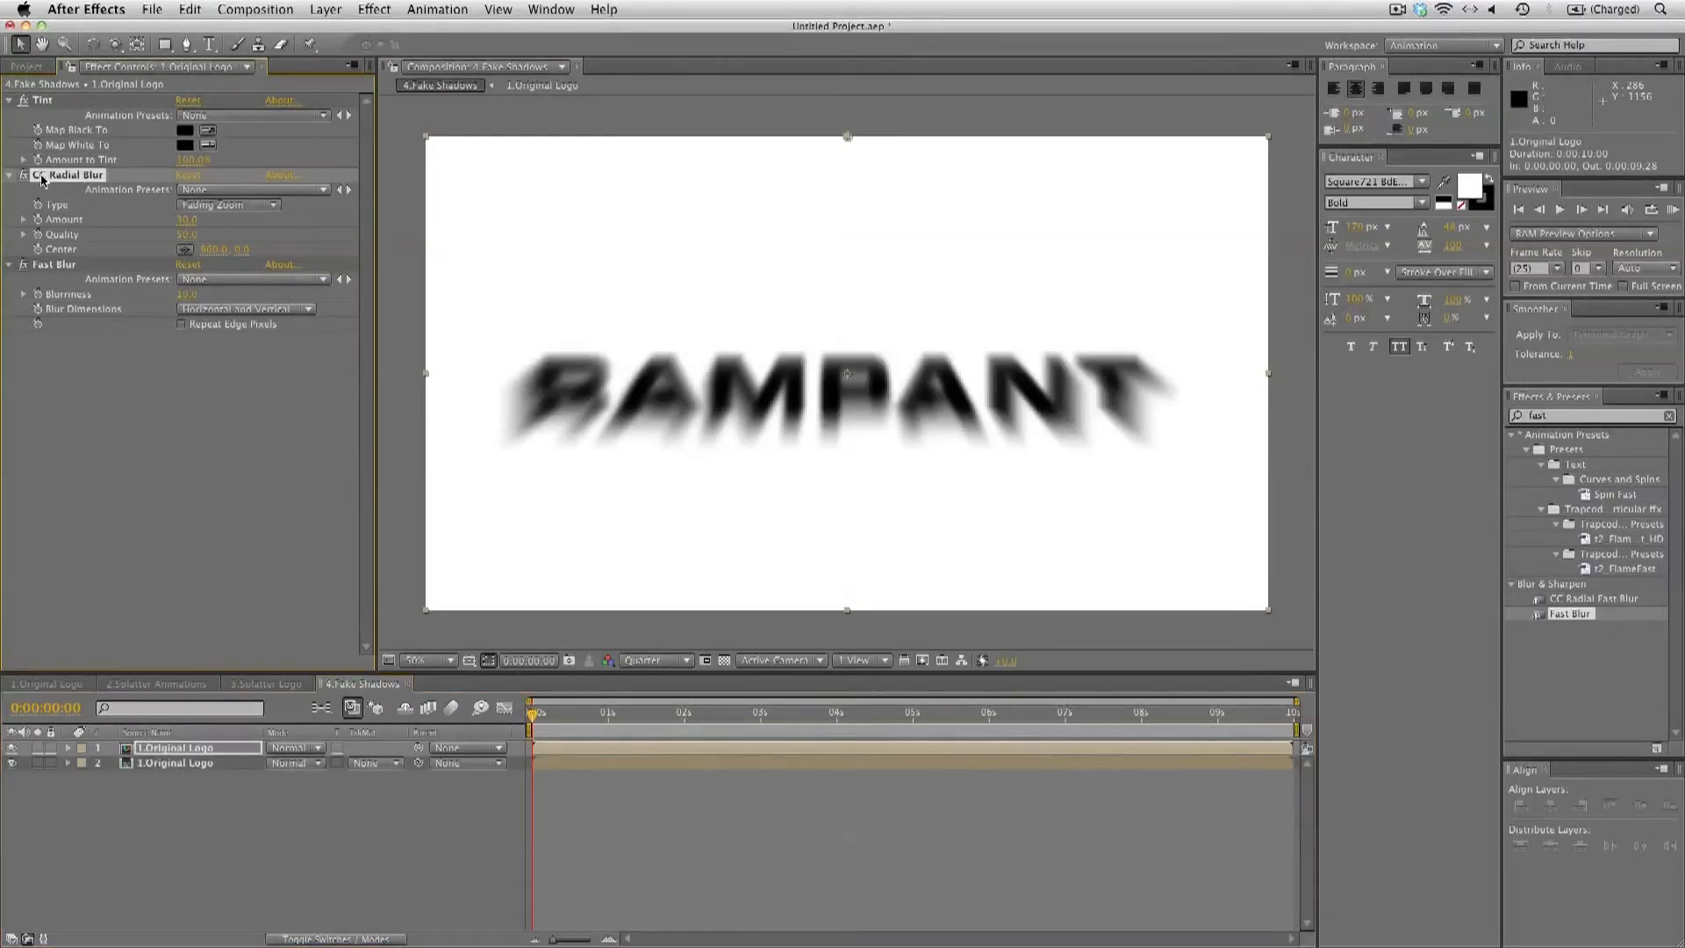
pyautogui.press('Delete')
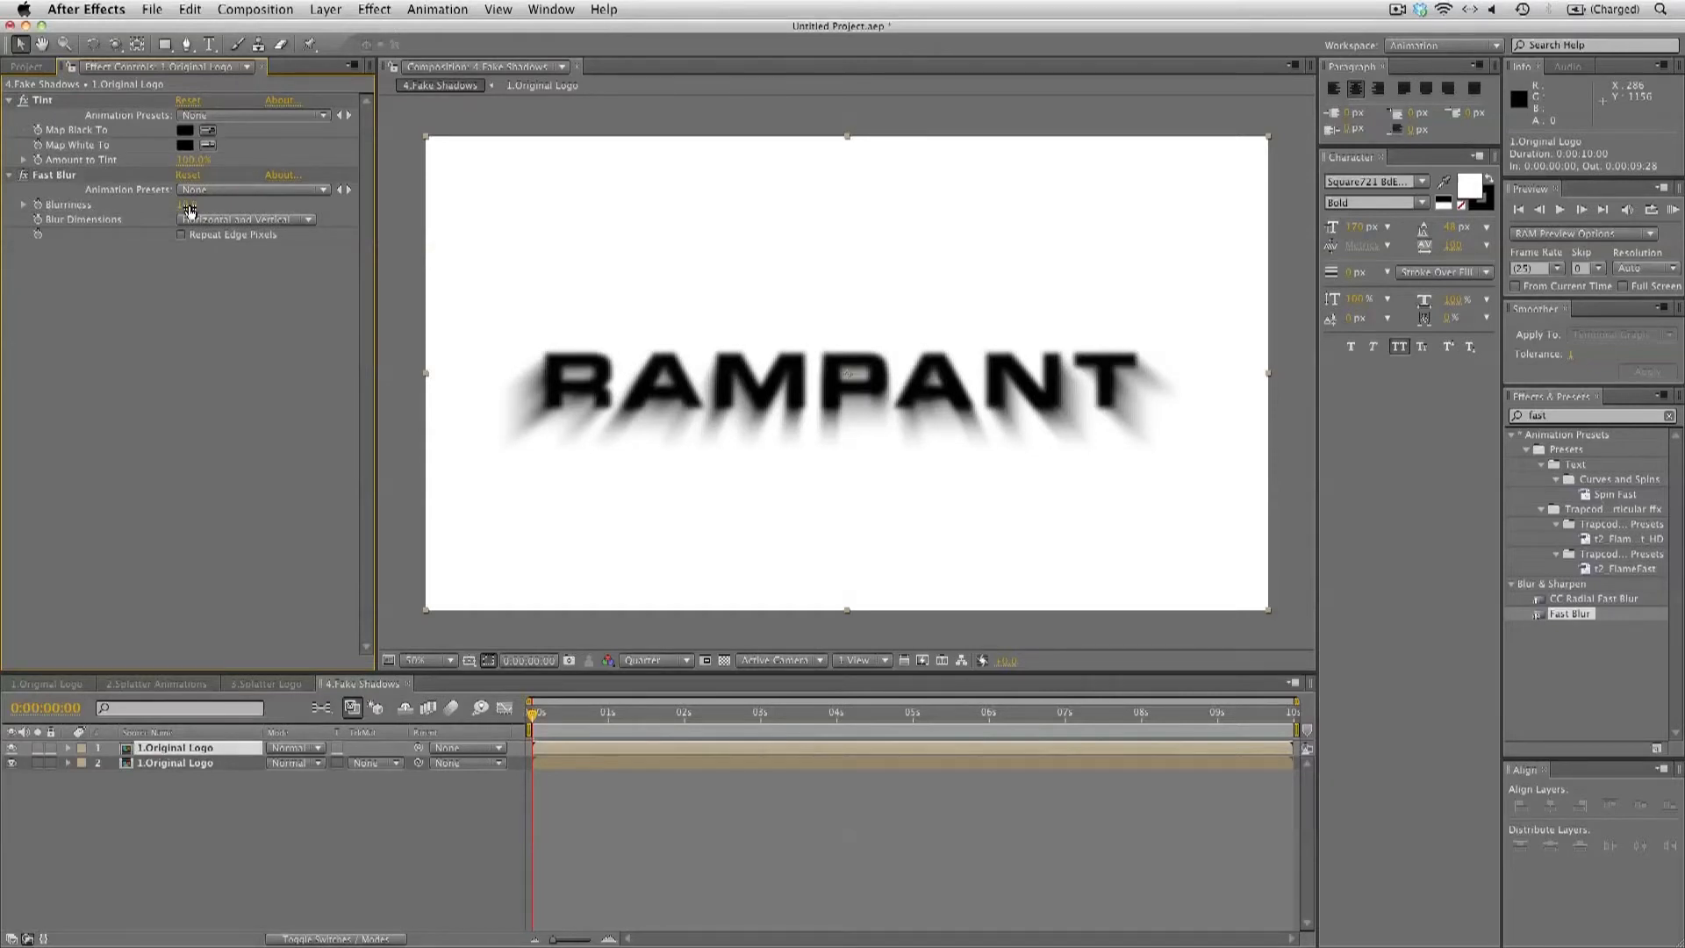
pyautogui.moveTo(189, 209); pyautogui.dragTo(218, 206)
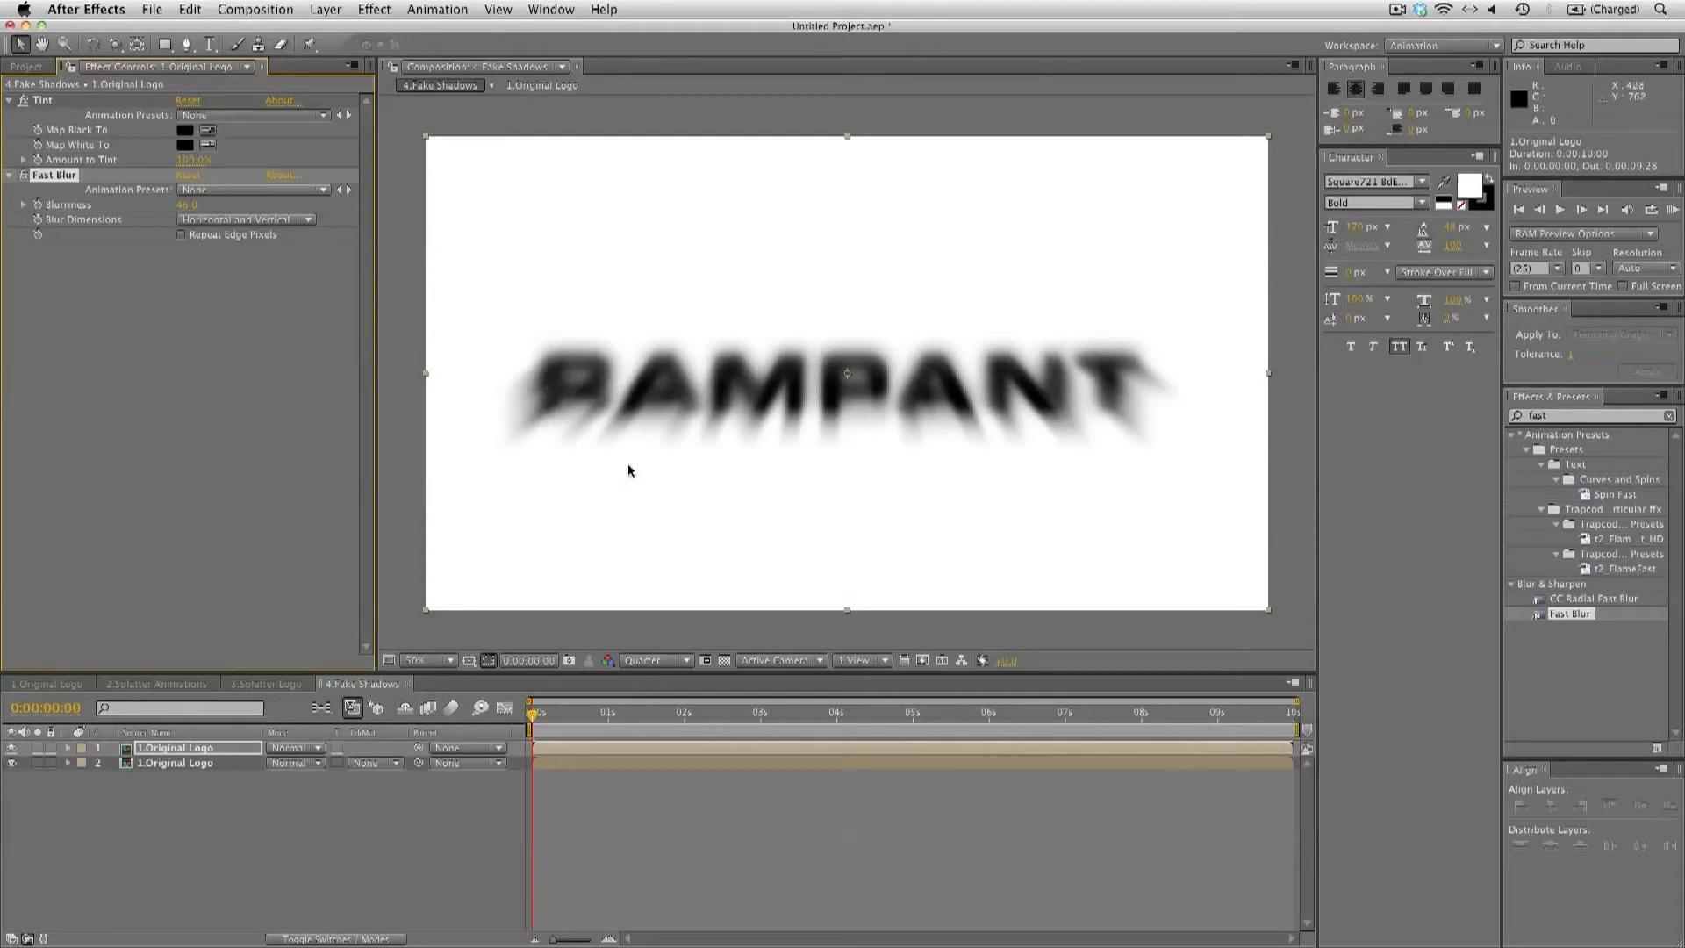
# Set the Fast Blur blurriness of the upper logo copy to 50
pyautogui.click(187, 205)
pyautogui.write('50')
pyautogui.press('Return')
# Clear the effects search and create a new composition named 5.3D Logo with the existing HDTV 1080 25 settings
pyautogui.click(261, 66)
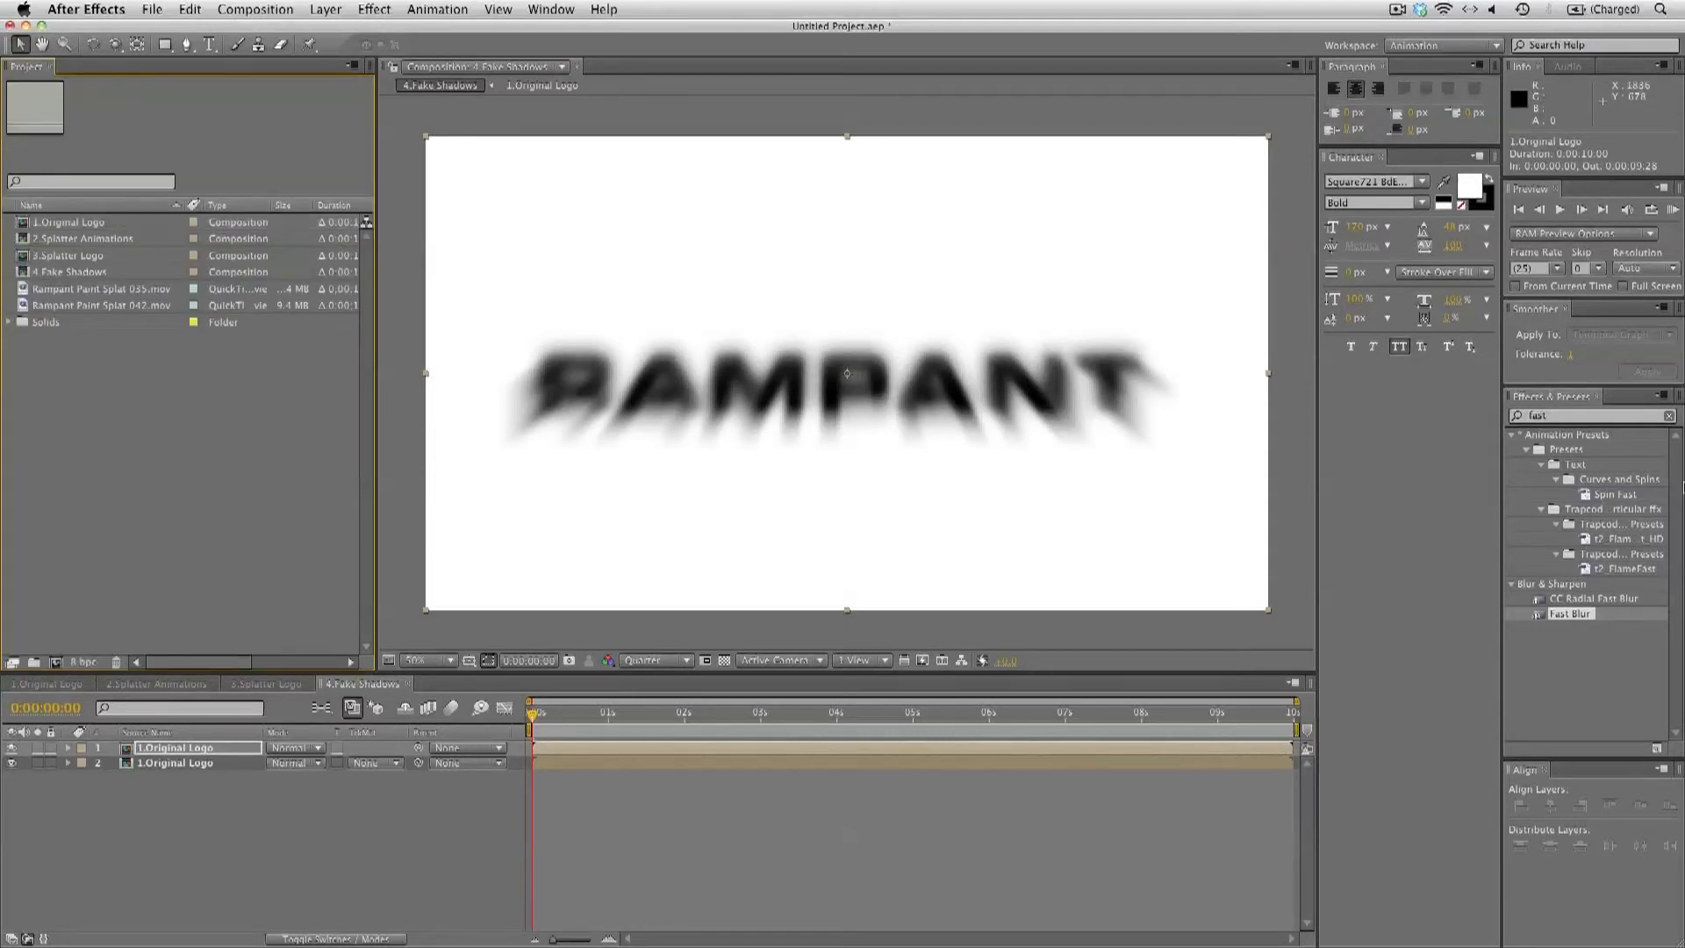
pyautogui.click(1669, 418)
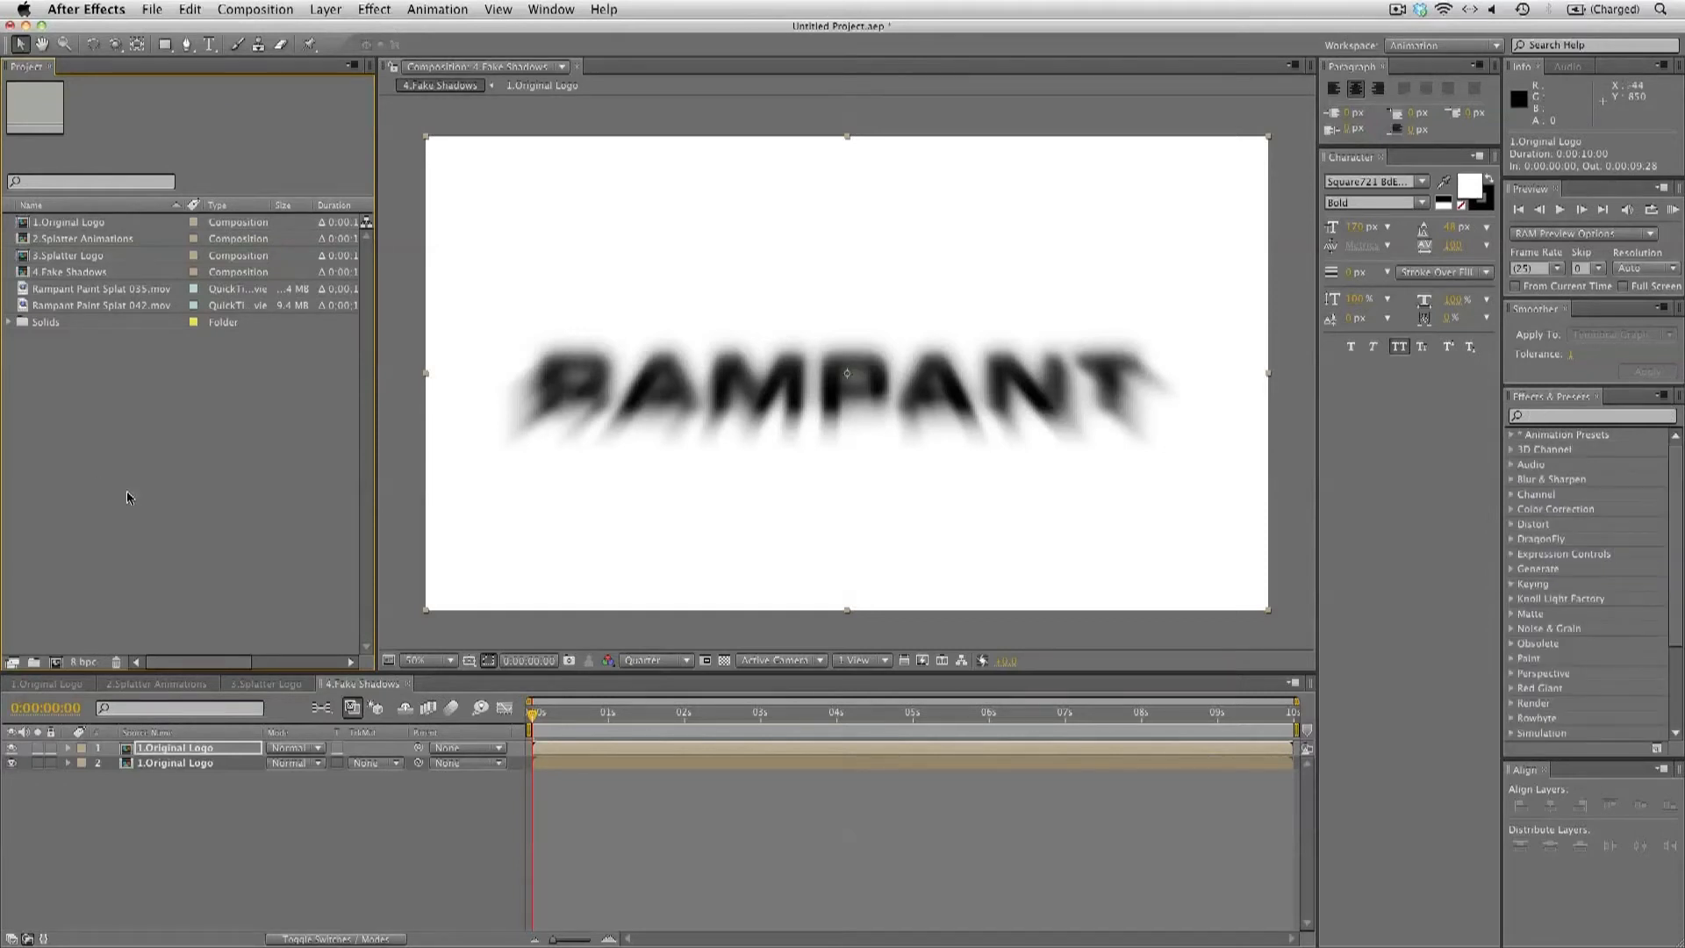
pyautogui.click(249, 9)
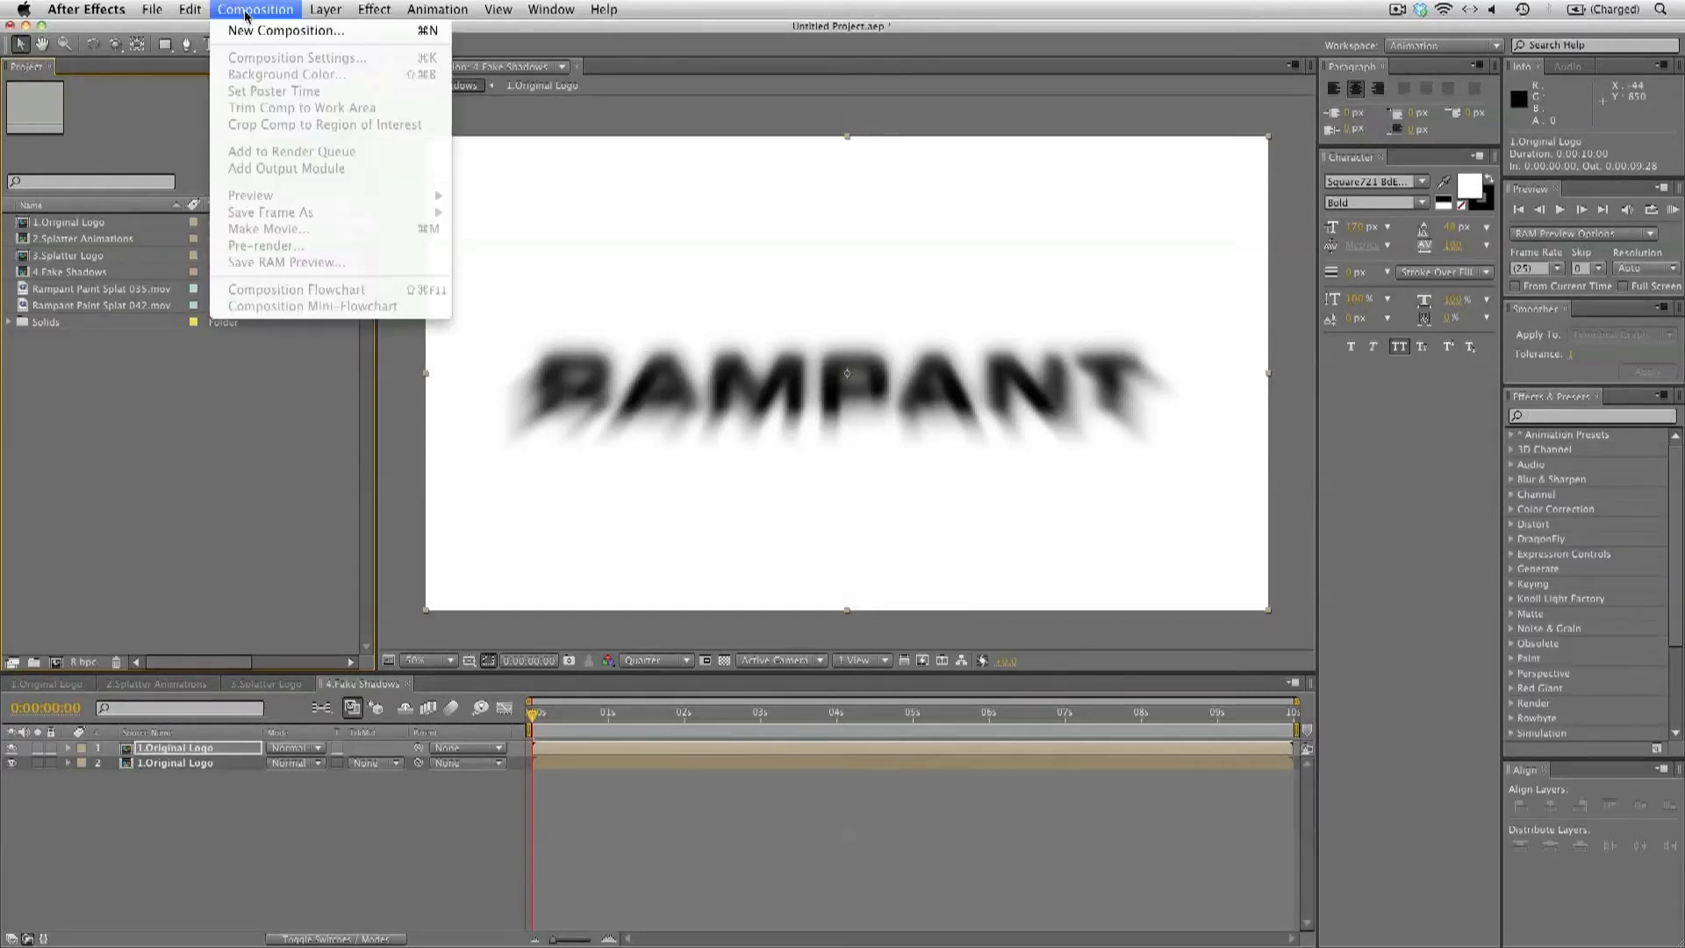
pyautogui.click(253, 33)
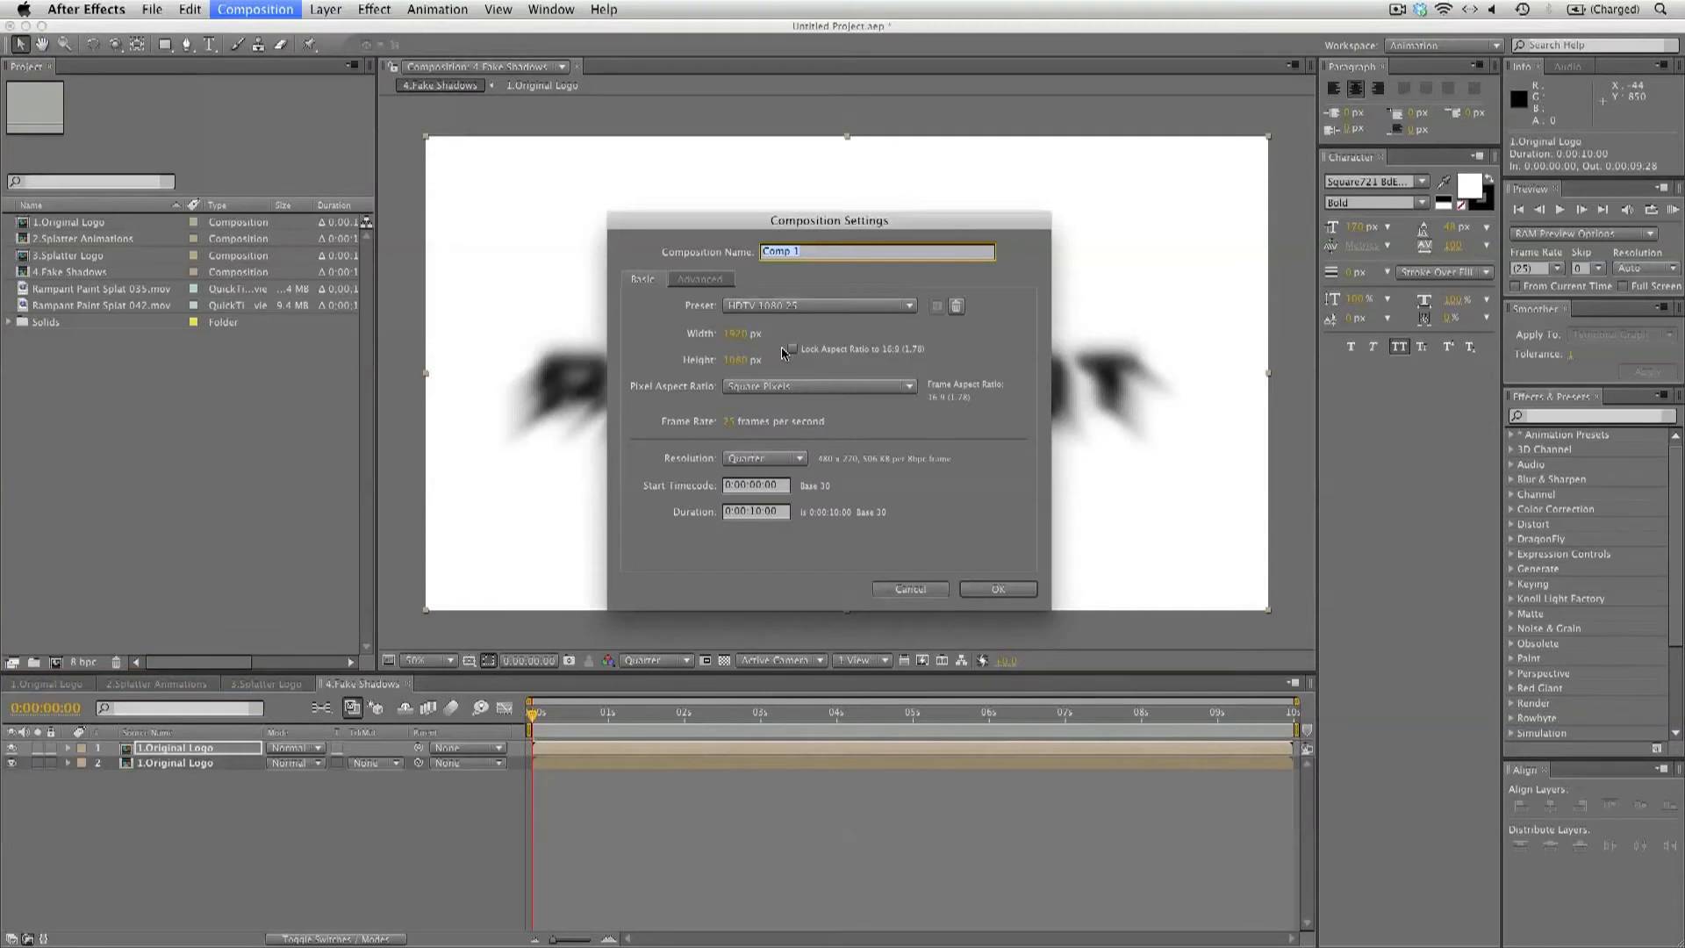
pyautogui.write('S')
pyautogui.write('.3D Logo')
pyautogui.press('Return')
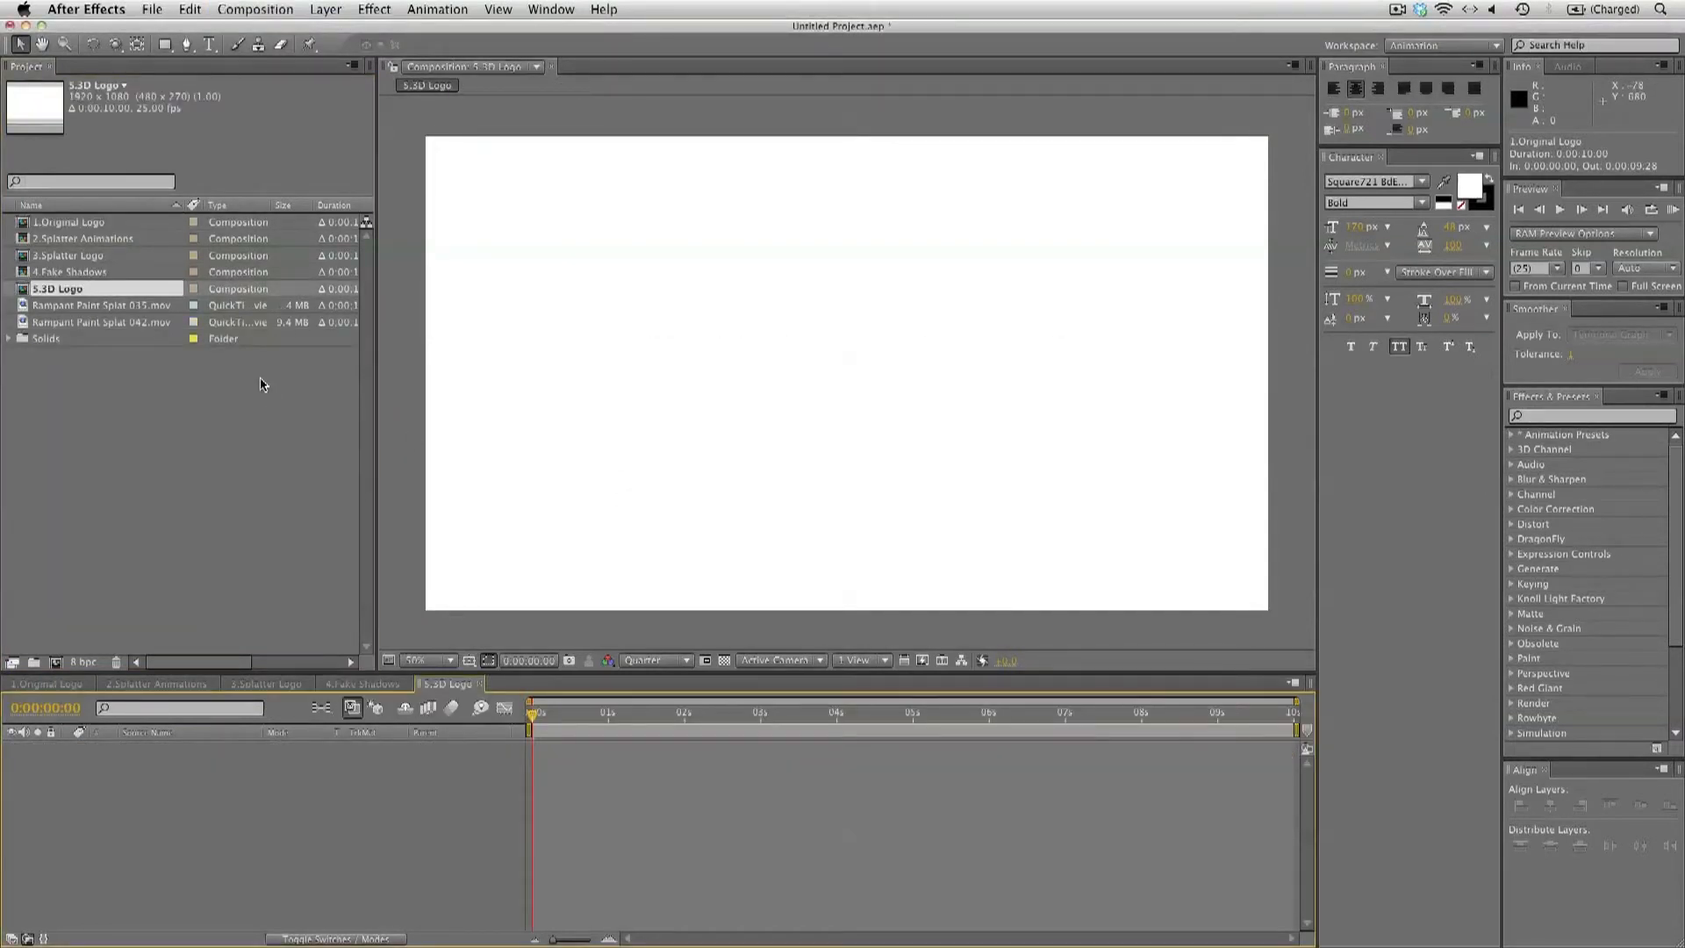
# Change the background color of the 5.3D Logo composition to black (000000)
pyautogui.click(258, 10)
pyautogui.click(277, 75)
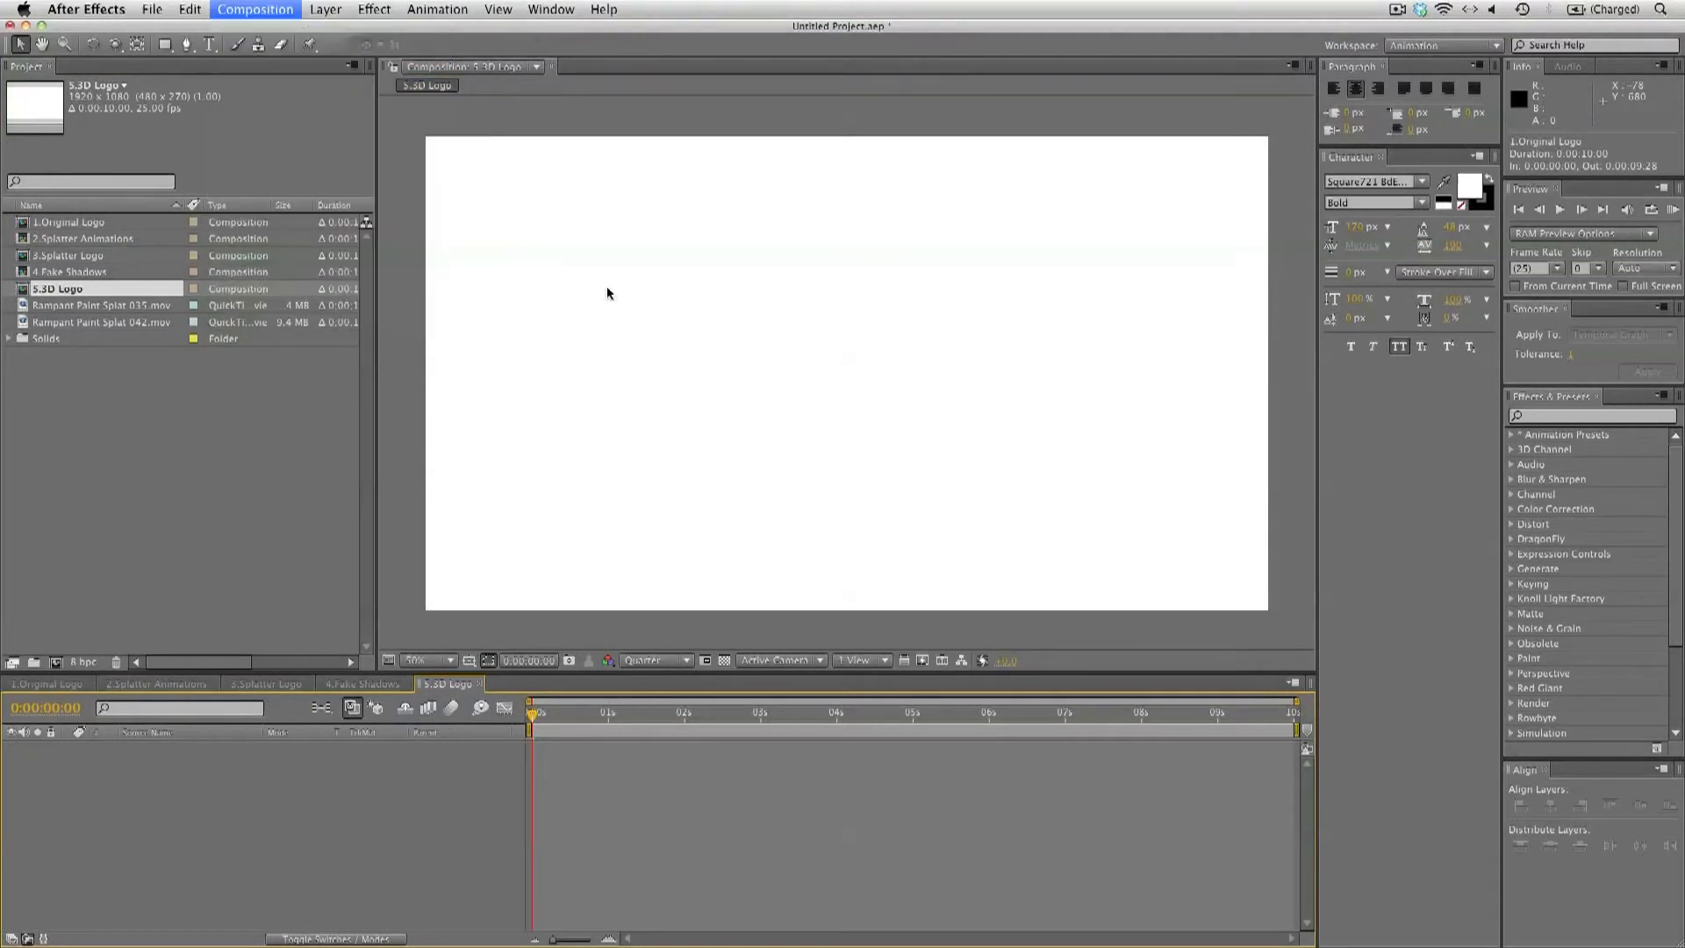
pyautogui.click(831, 489)
pyautogui.click(945, 667)
pyautogui.moveTo(945, 668); pyautogui.dragTo(801, 834)
pyautogui.click(1181, 615)
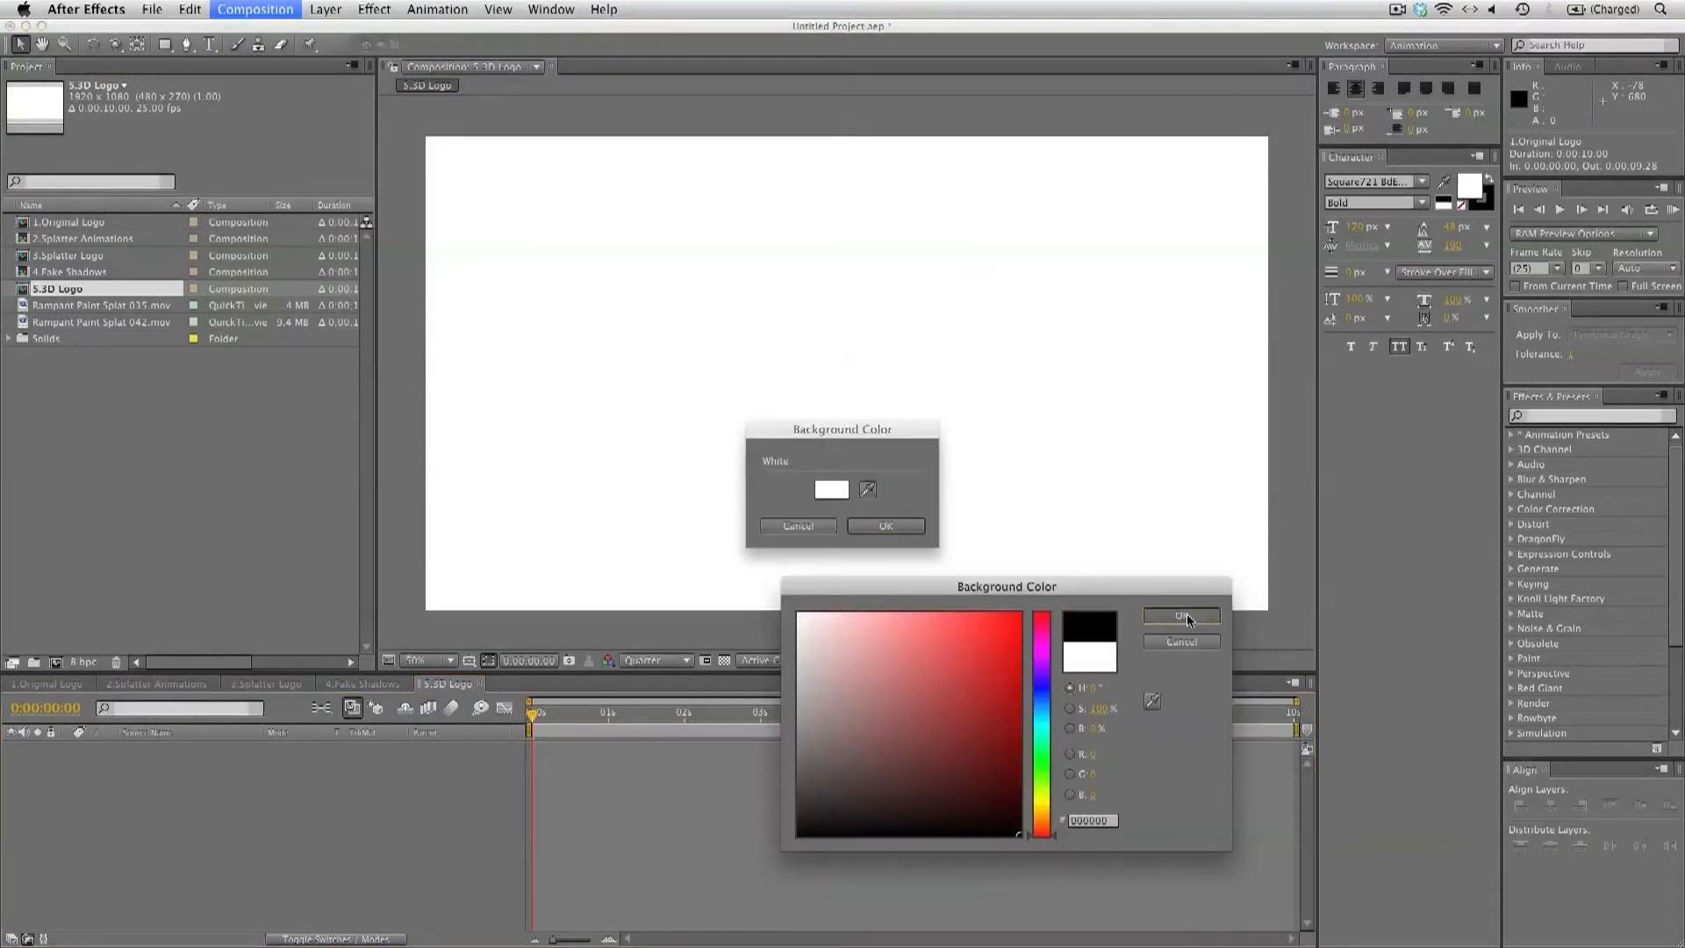
pyautogui.click(886, 526)
# Add the 3.Splatter Logo composition to 5.3D Logo, centred in the frame, and make it a 3D layer
pyautogui.moveTo(106, 257); pyautogui.dragTo(846, 377)
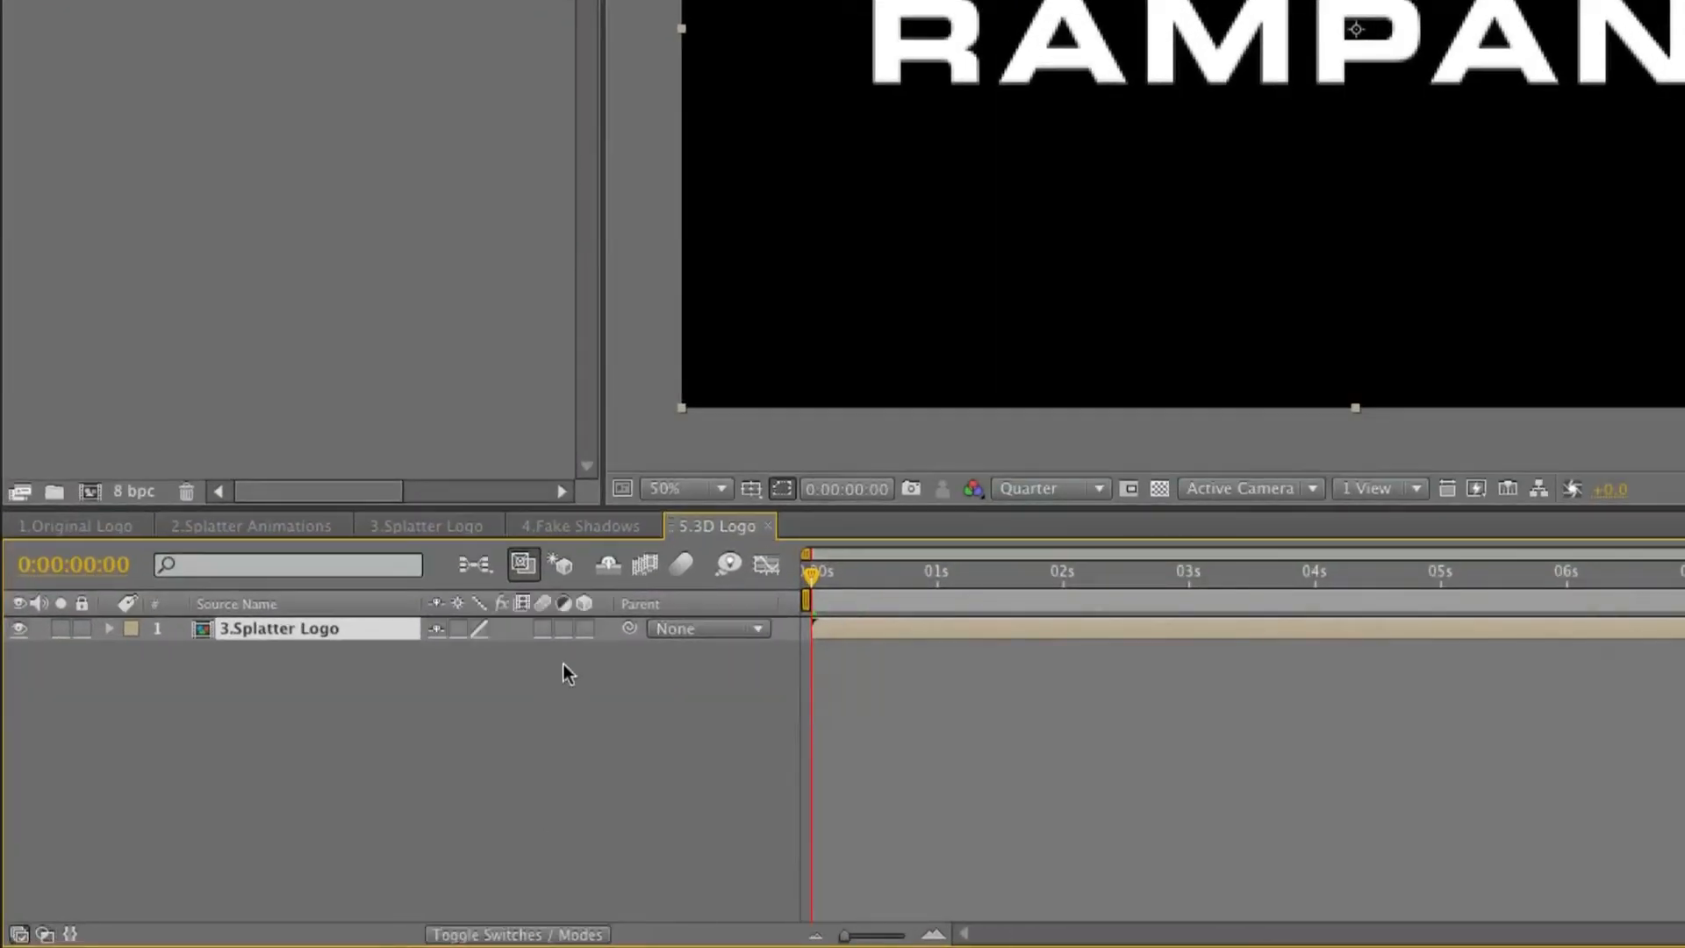
pyautogui.click(588, 628)
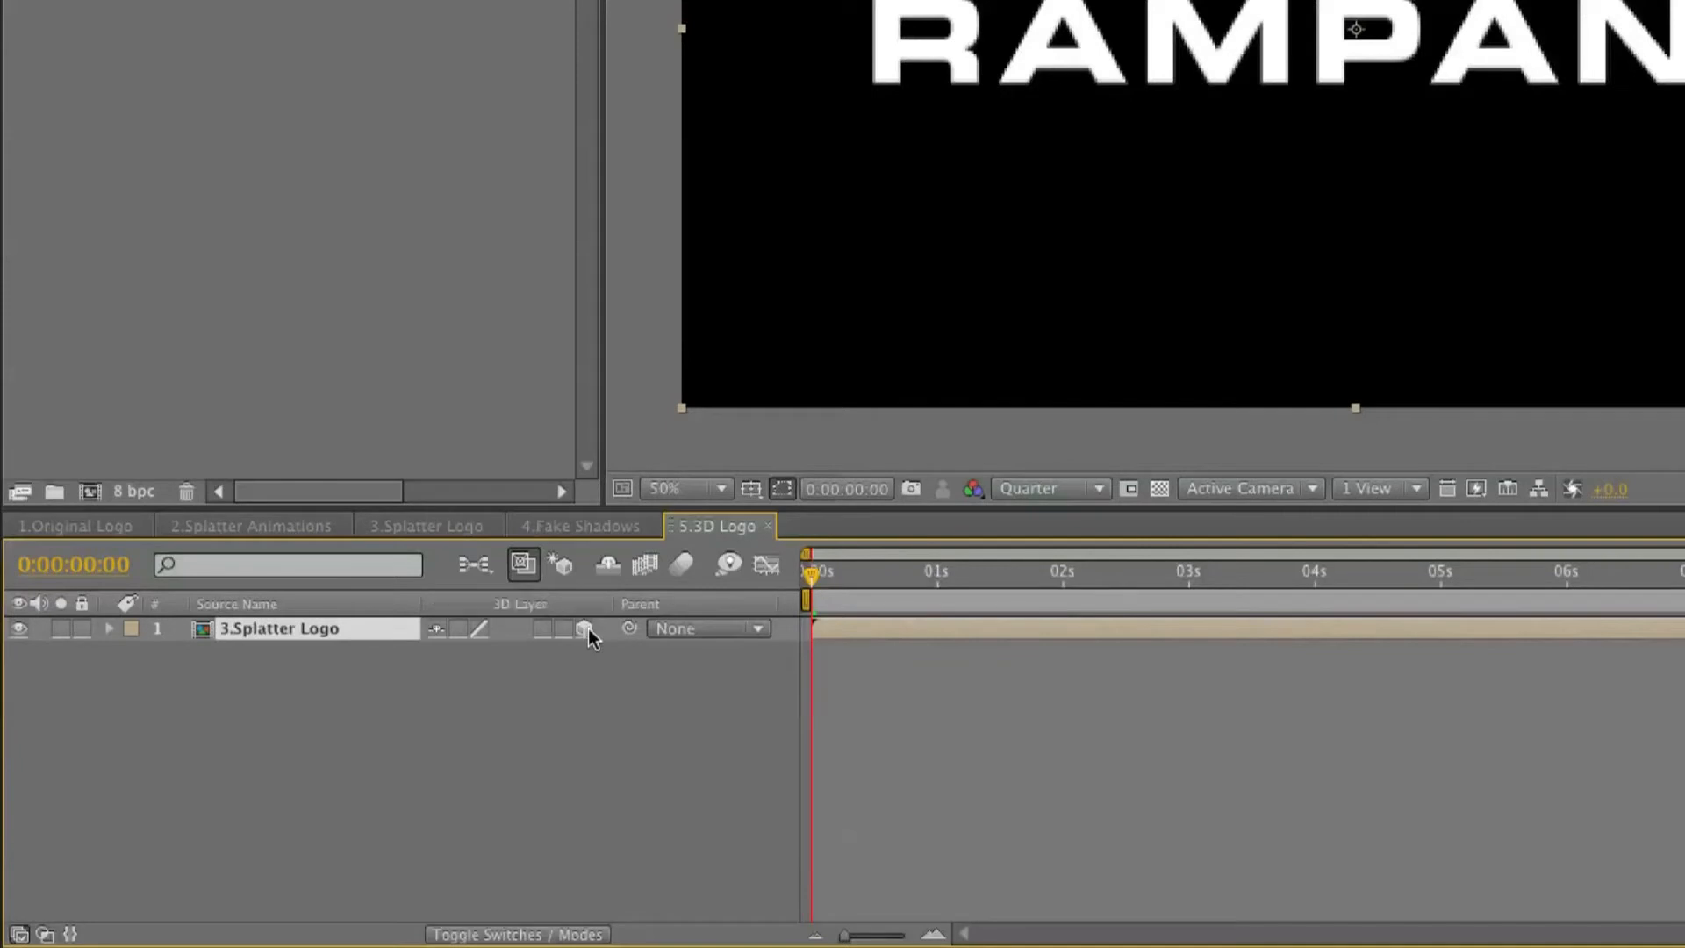
pyautogui.click(566, 713)
# Duplicate the 3.Splatter Logo layer and set the copy's Z position to -2
pyautogui.click(272, 628)
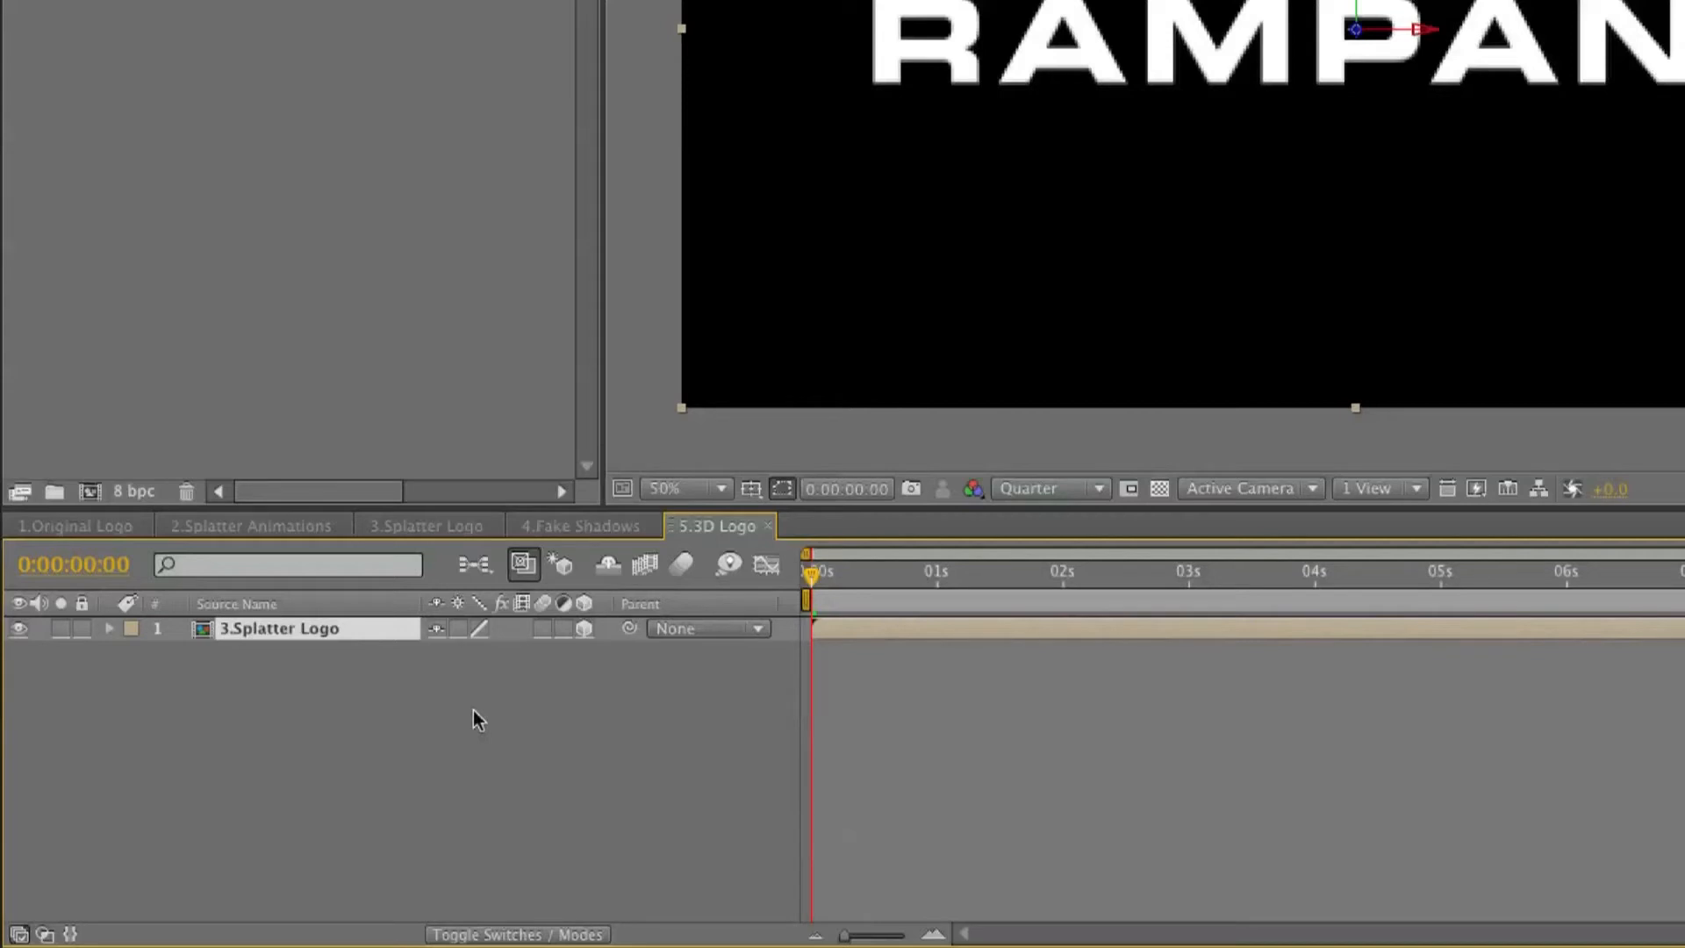
pyautogui.press('p')
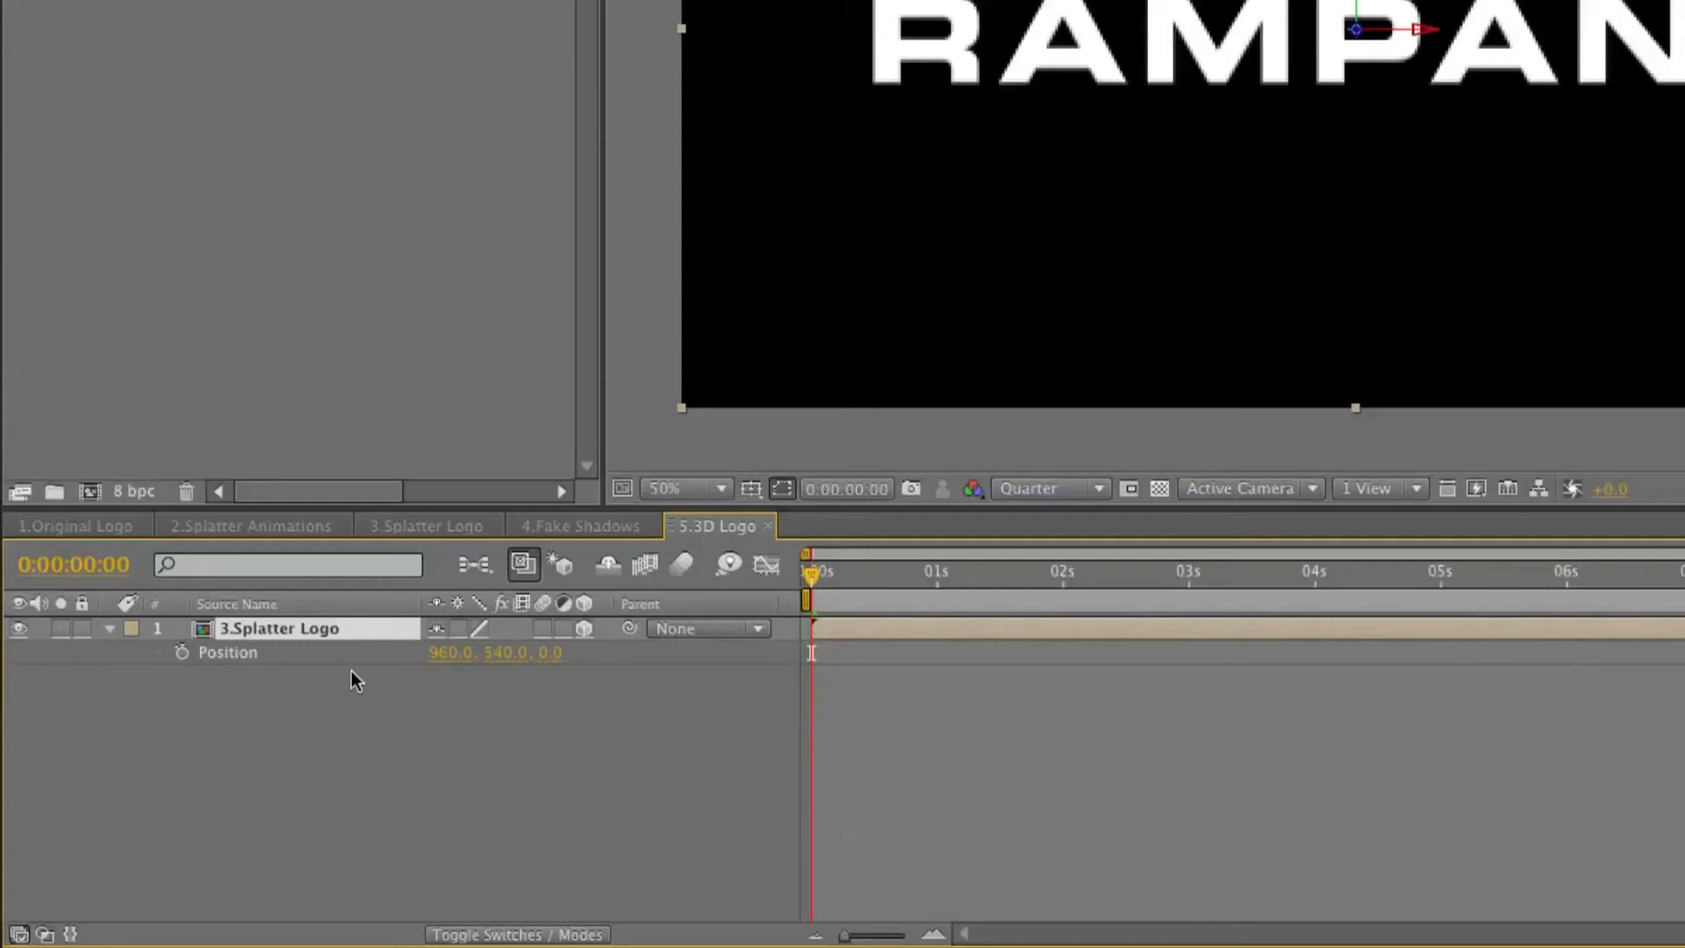
pyautogui.hotkey('ctrl', 'd')
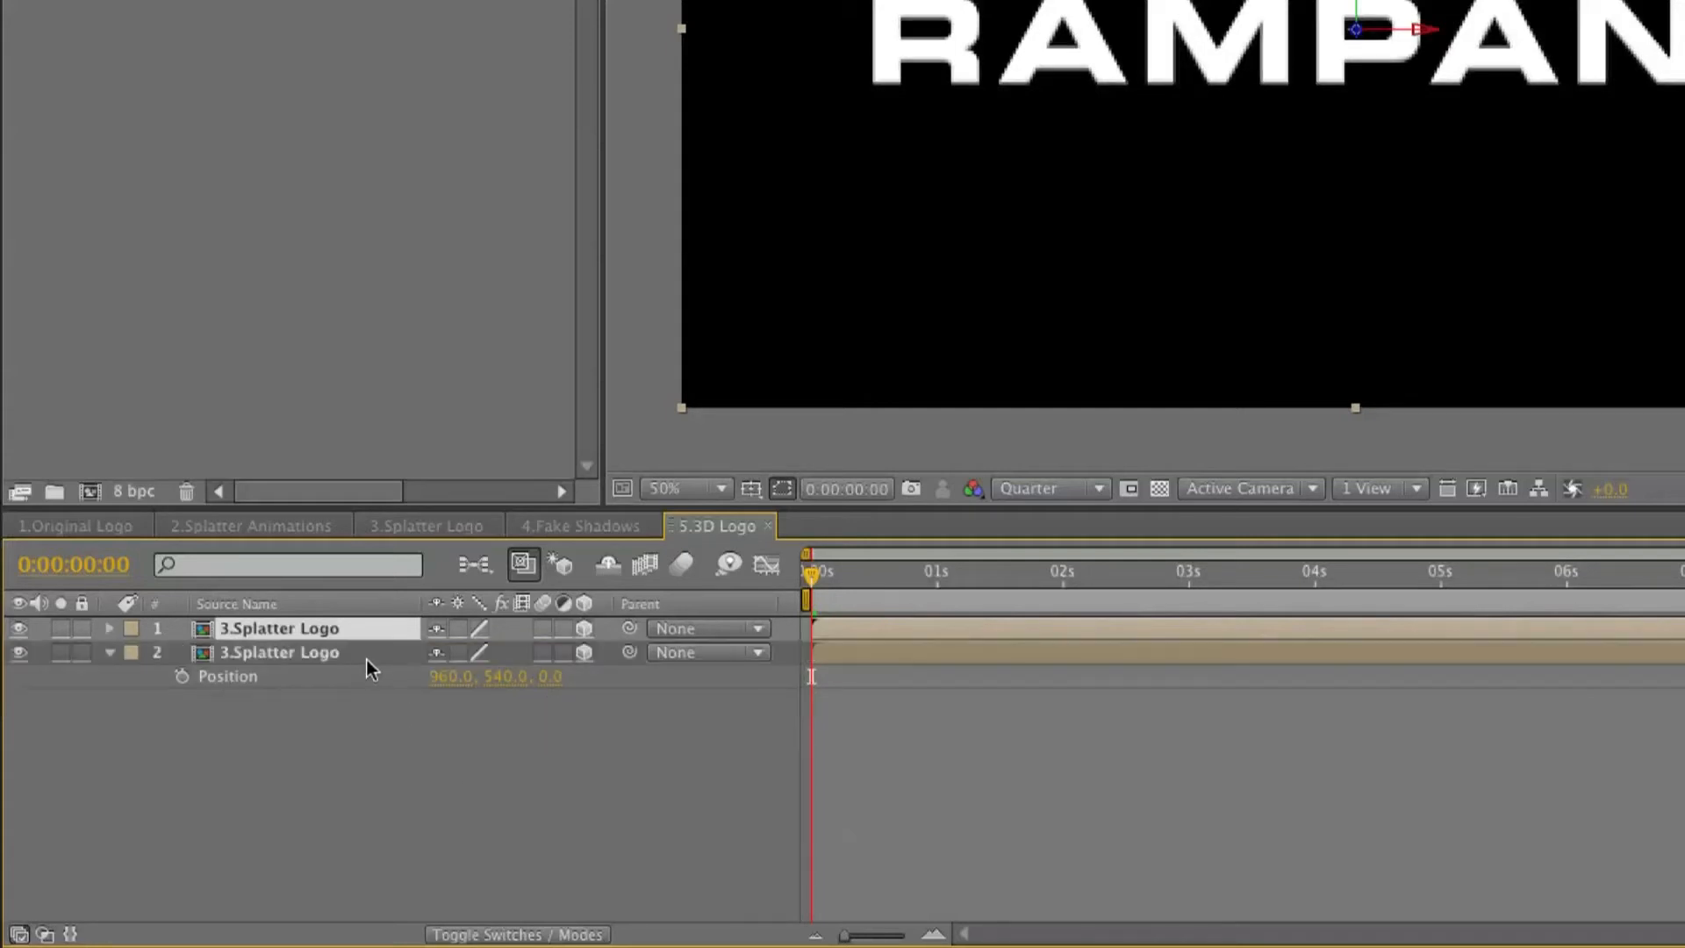
pyautogui.press('p')
pyautogui.click(558, 652)
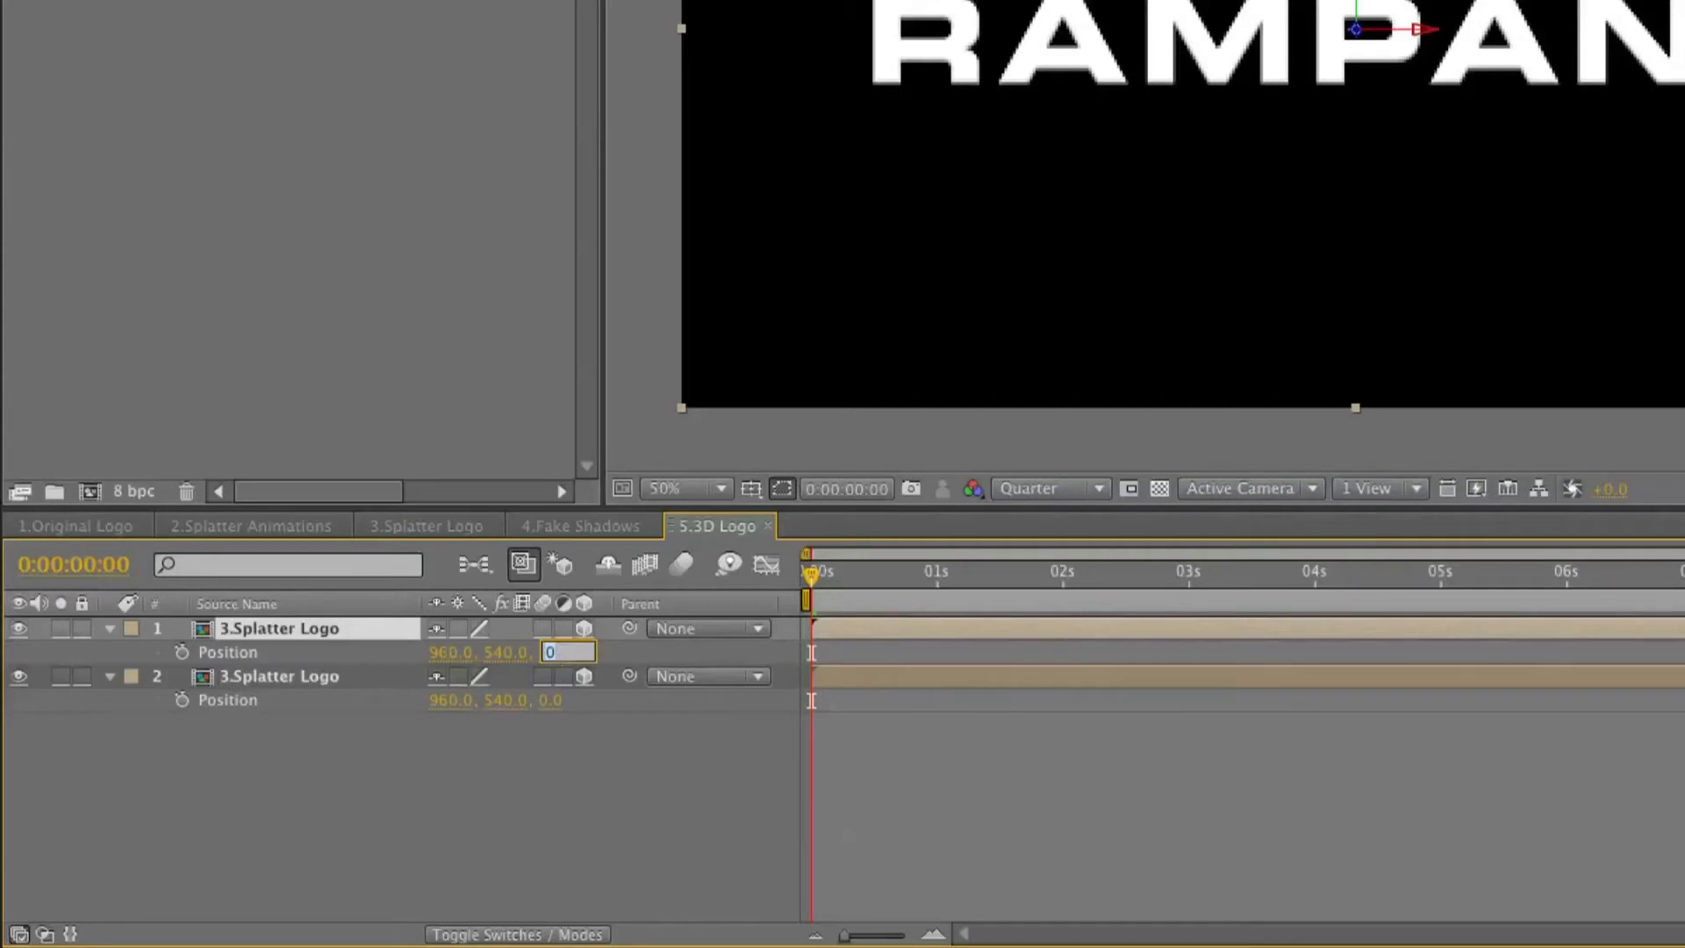
pyautogui.write('-2')
pyautogui.press('Return')
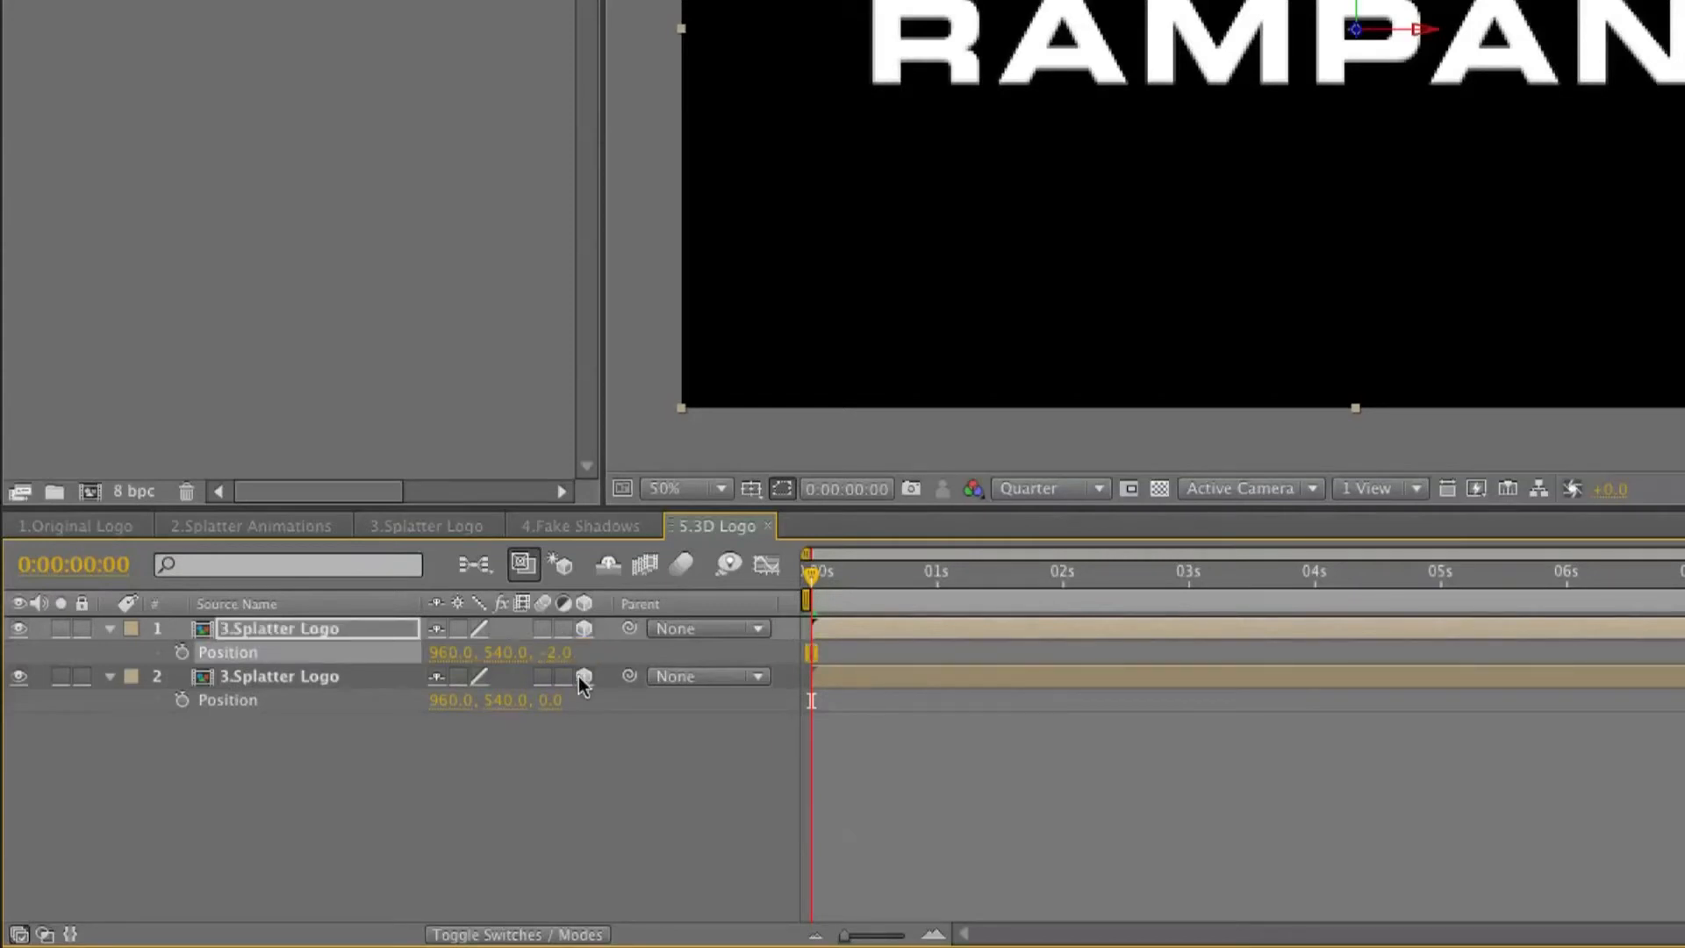
# Duplicate the topmost 3.Splatter Logo layer and set the new copy's Z position to -4
pyautogui.click(349, 625)
pyautogui.hotkey('ctrl', 'd')
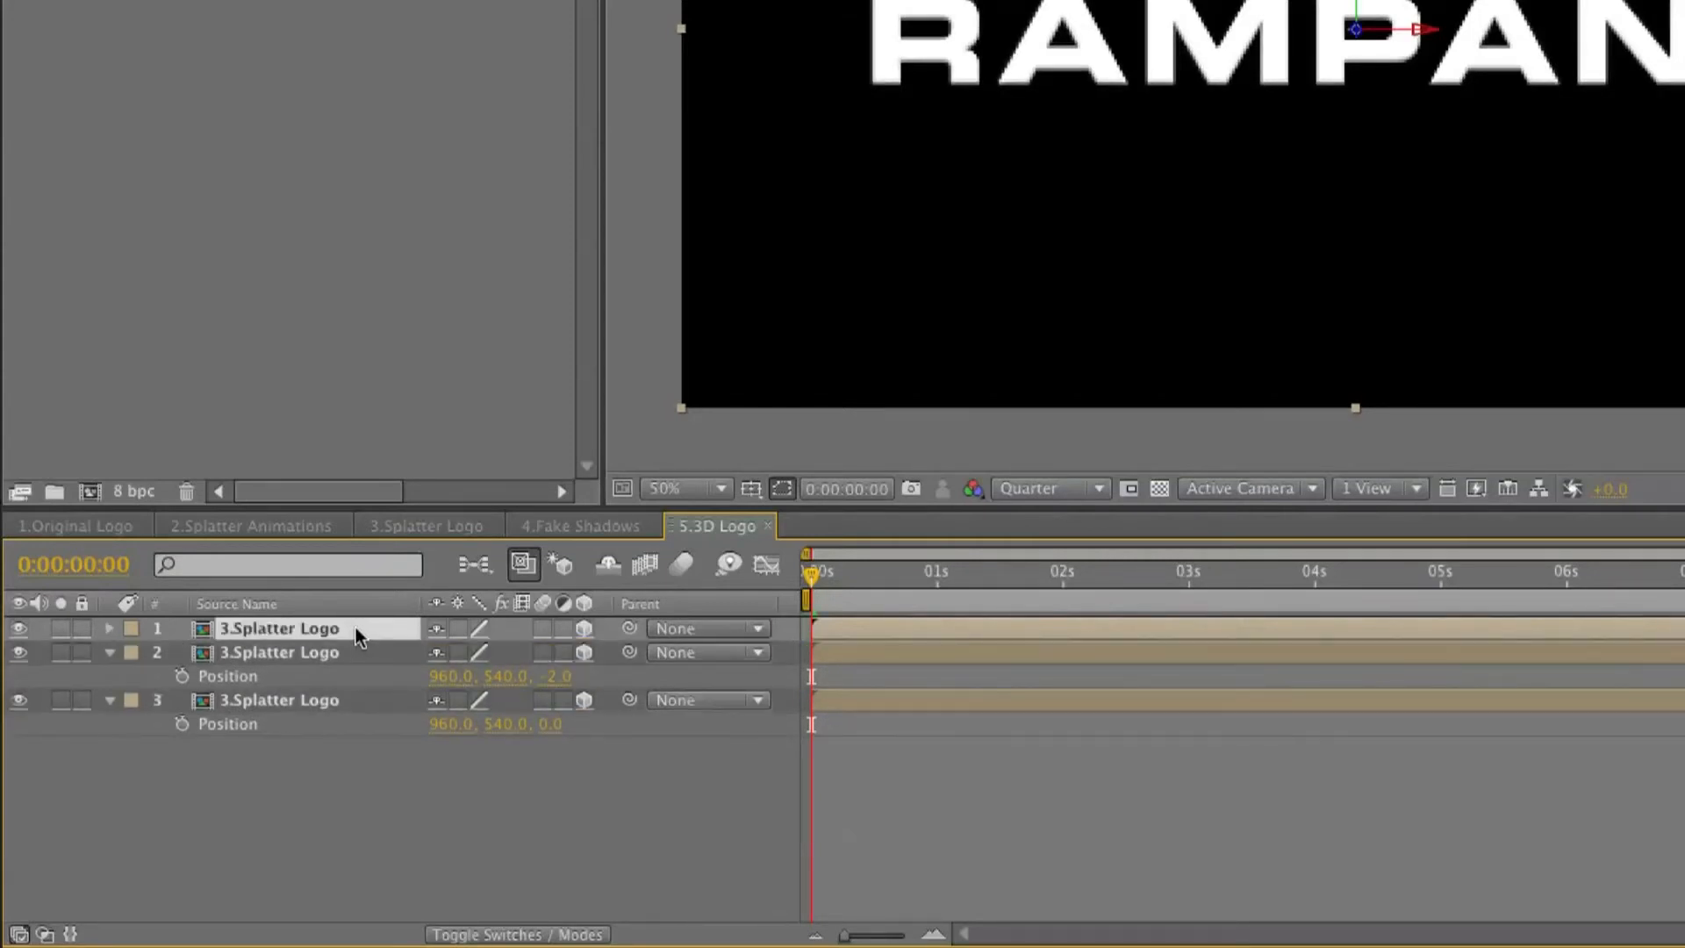
pyautogui.press('p')
pyautogui.click(558, 652)
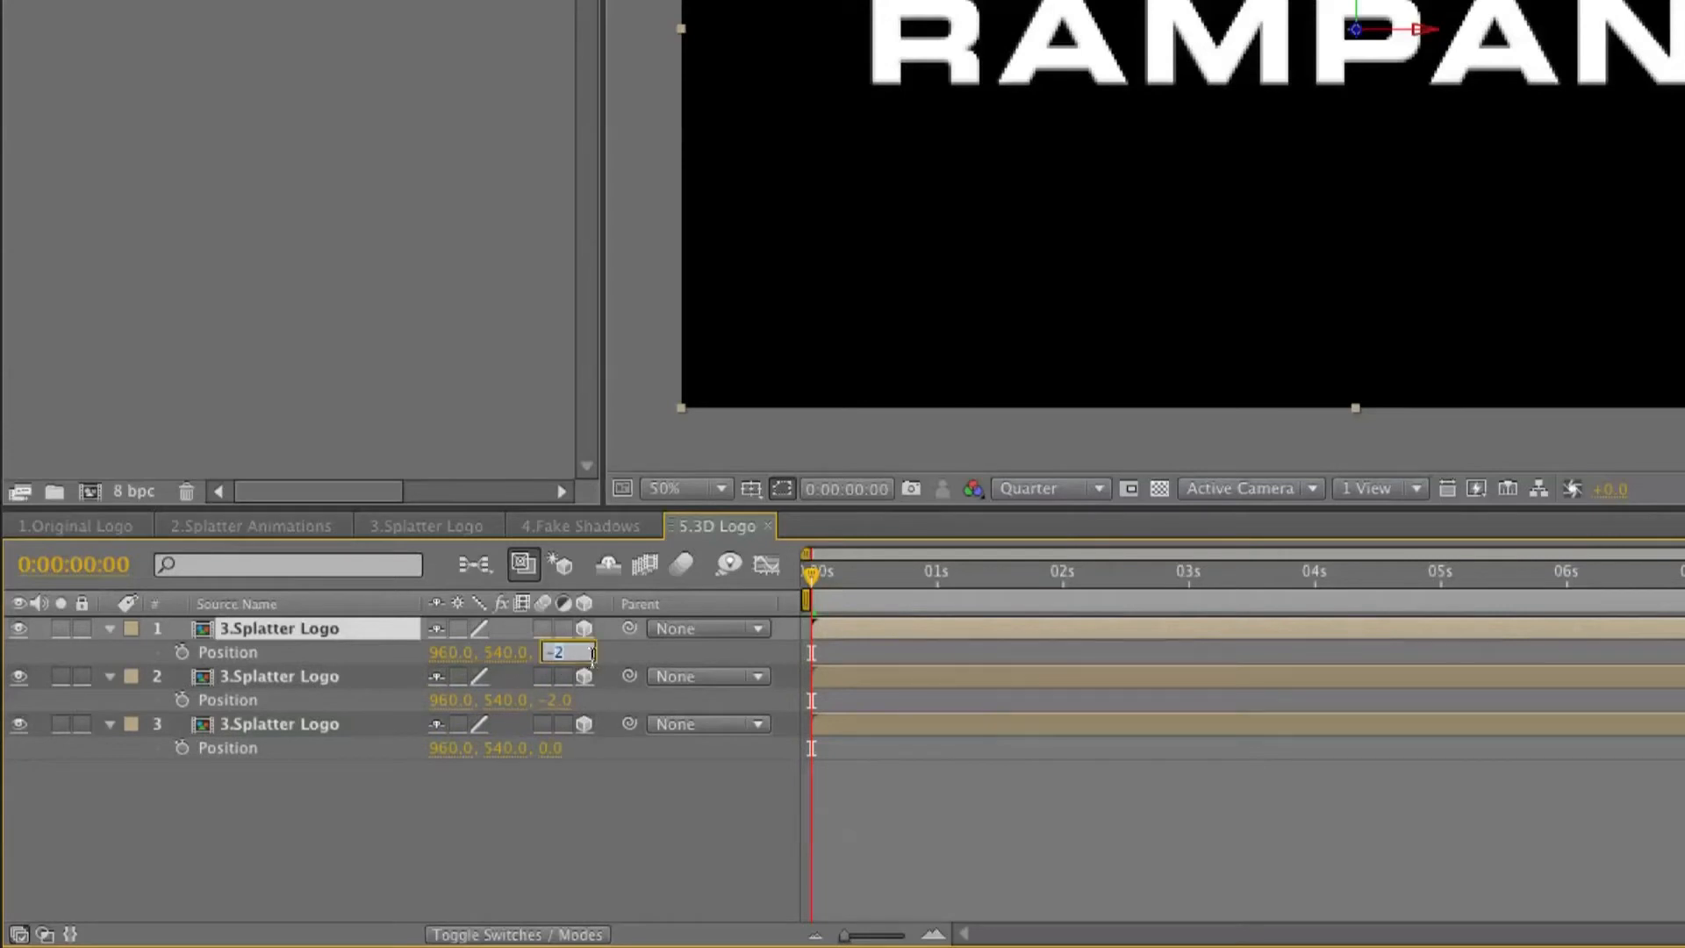
pyautogui.write('-4')
pyautogui.press('Return')
# Make another copy of the topmost logo layer and set its Z position to -6
pyautogui.click(371, 628)
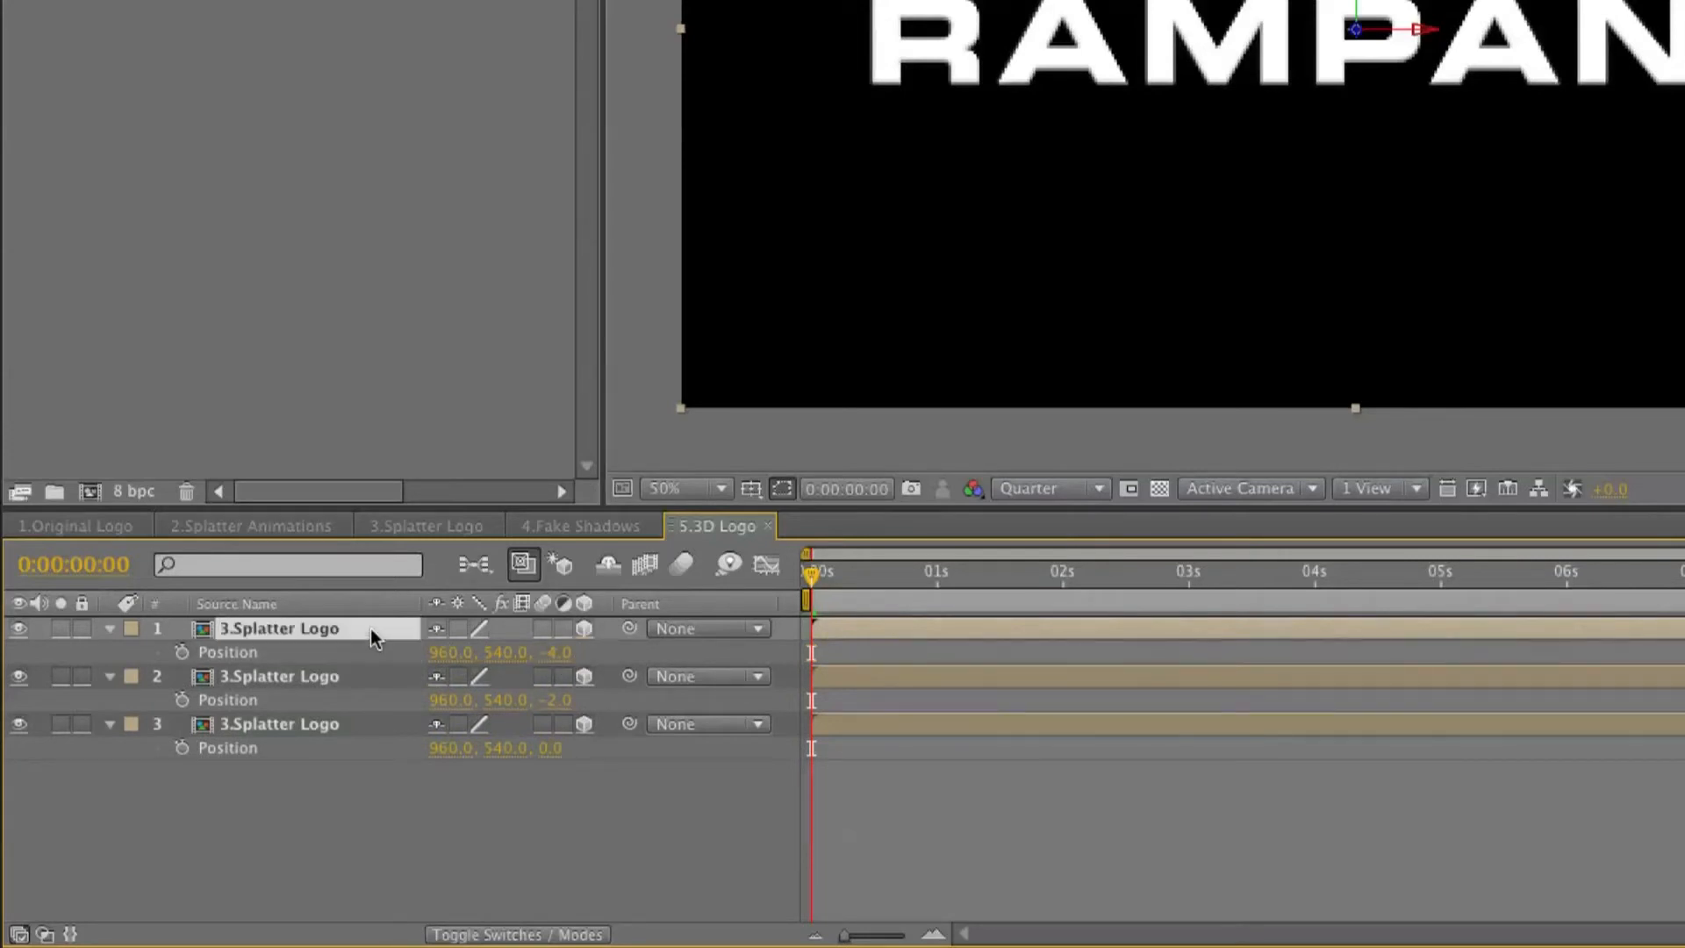
pyautogui.hotkey('ctrl', 'd')
pyautogui.press('p')
pyautogui.click(558, 654)
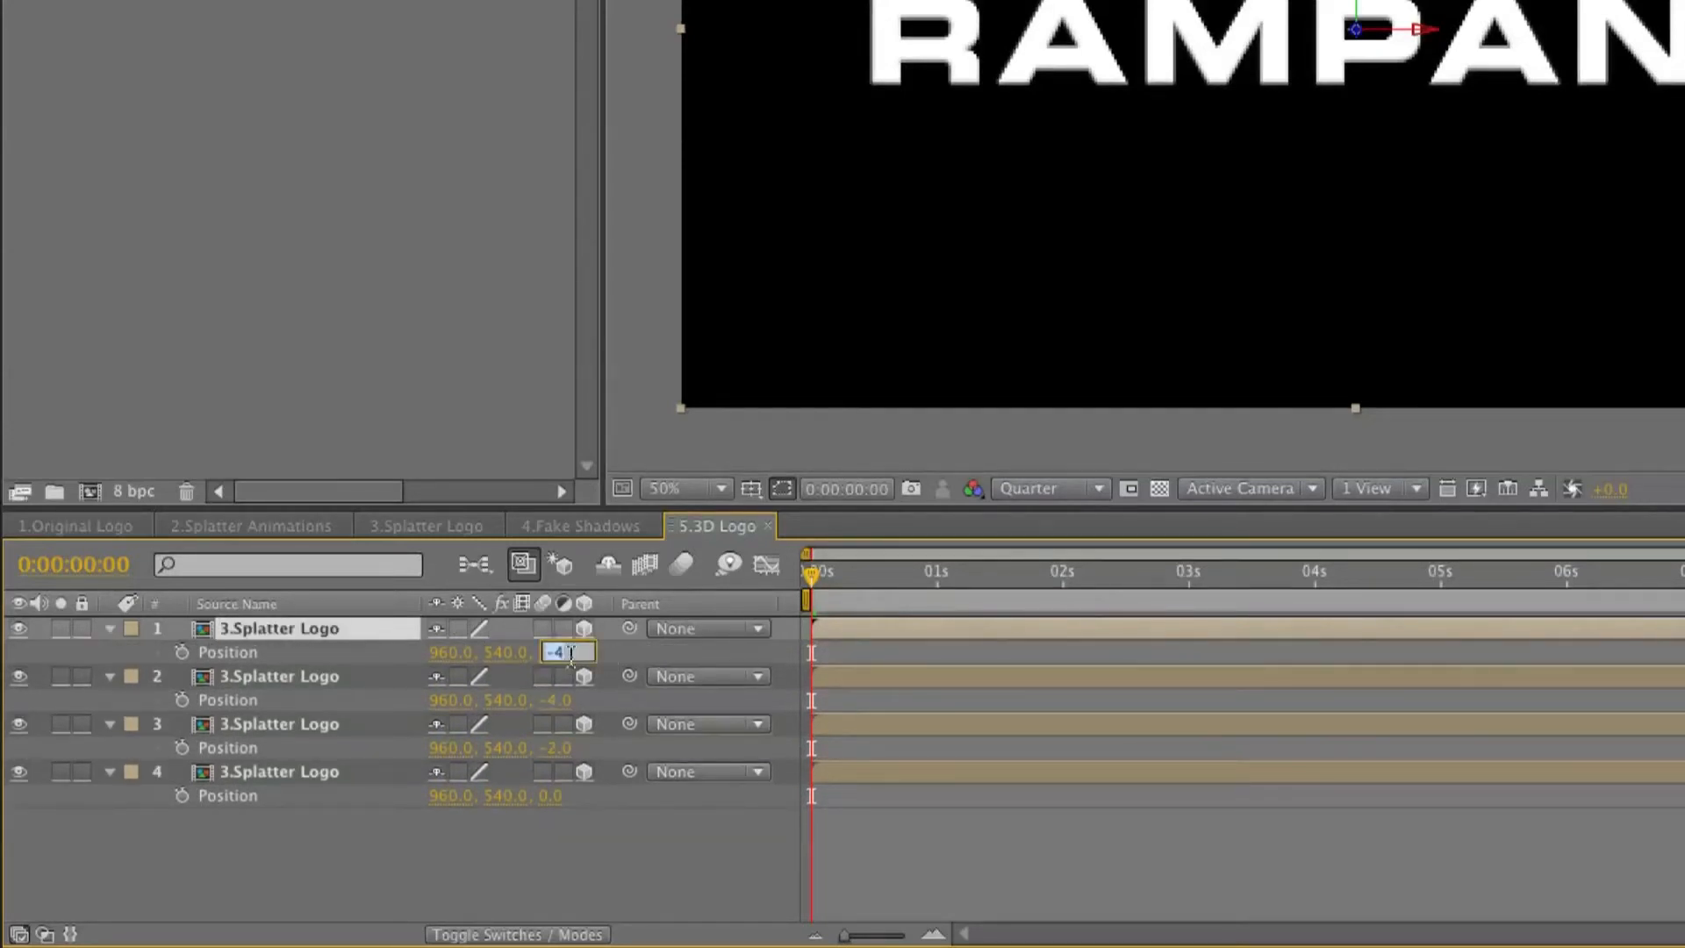
pyautogui.write('-6')
pyautogui.press('Return')
# Duplicate the topmost logo layer again and set the Z position of the copy to -8
pyautogui.click(361, 628)
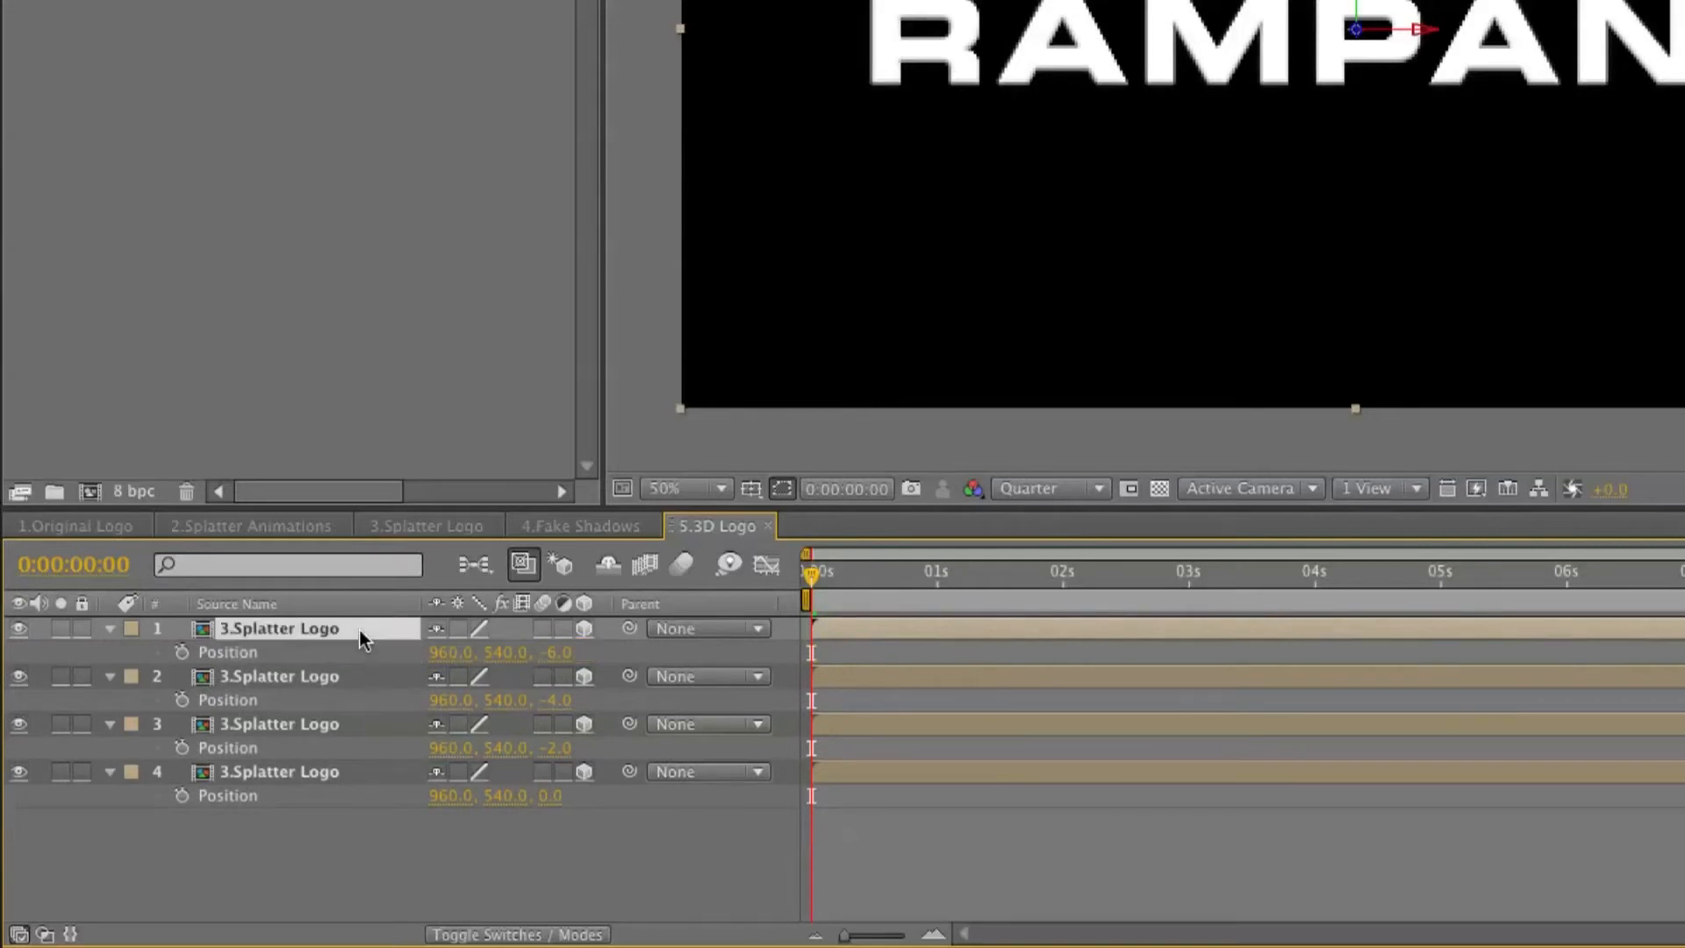
pyautogui.hotkey('ctrl', 'd')
pyautogui.press('p')
pyautogui.click(558, 653)
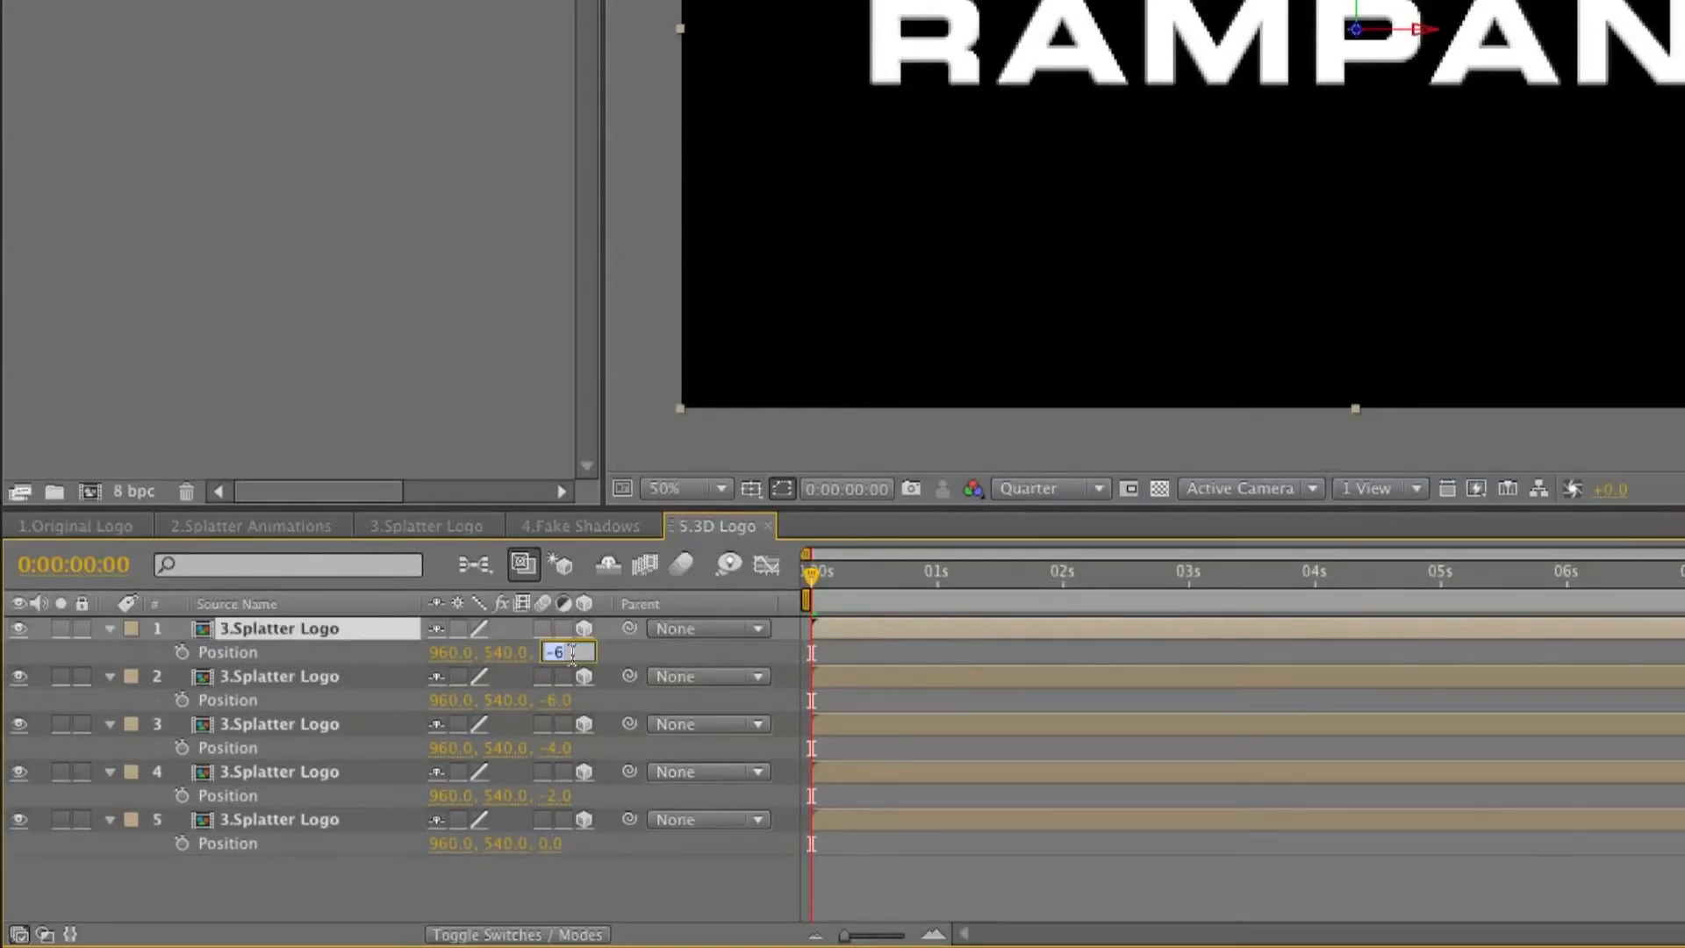
pyautogui.write('-8')
pyautogui.press('Return')
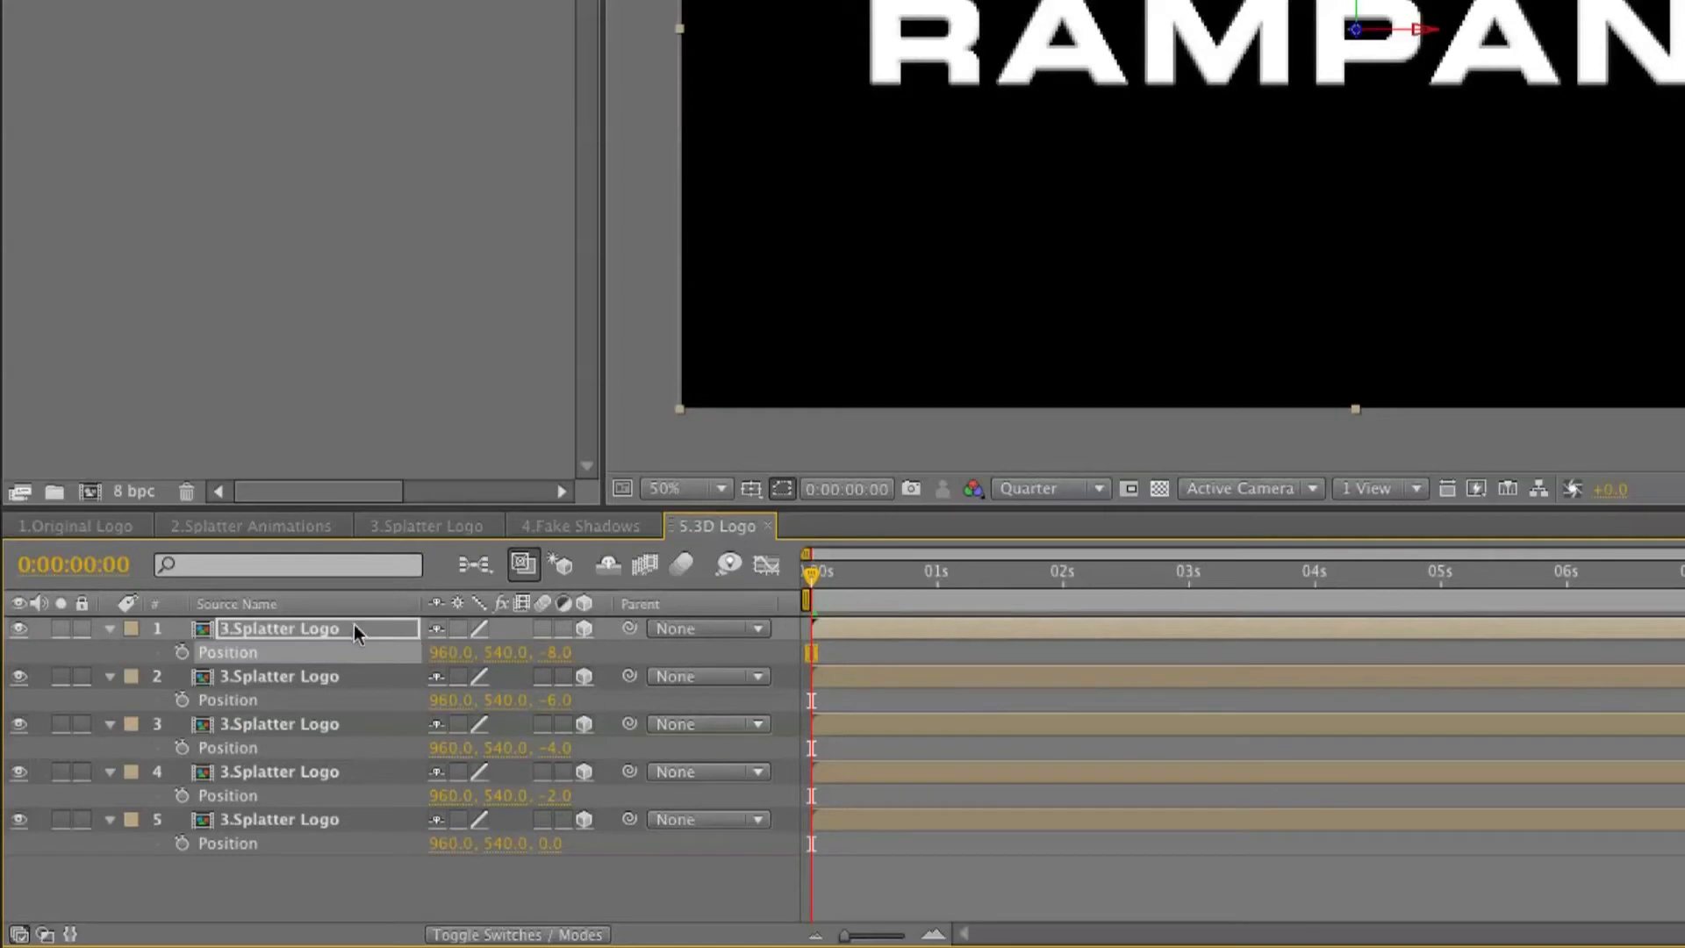
# Add a further duplicate of the topmost logo layer with a Z position of -10
pyautogui.hotkey('ctrl', 'd')
pyautogui.press('p')
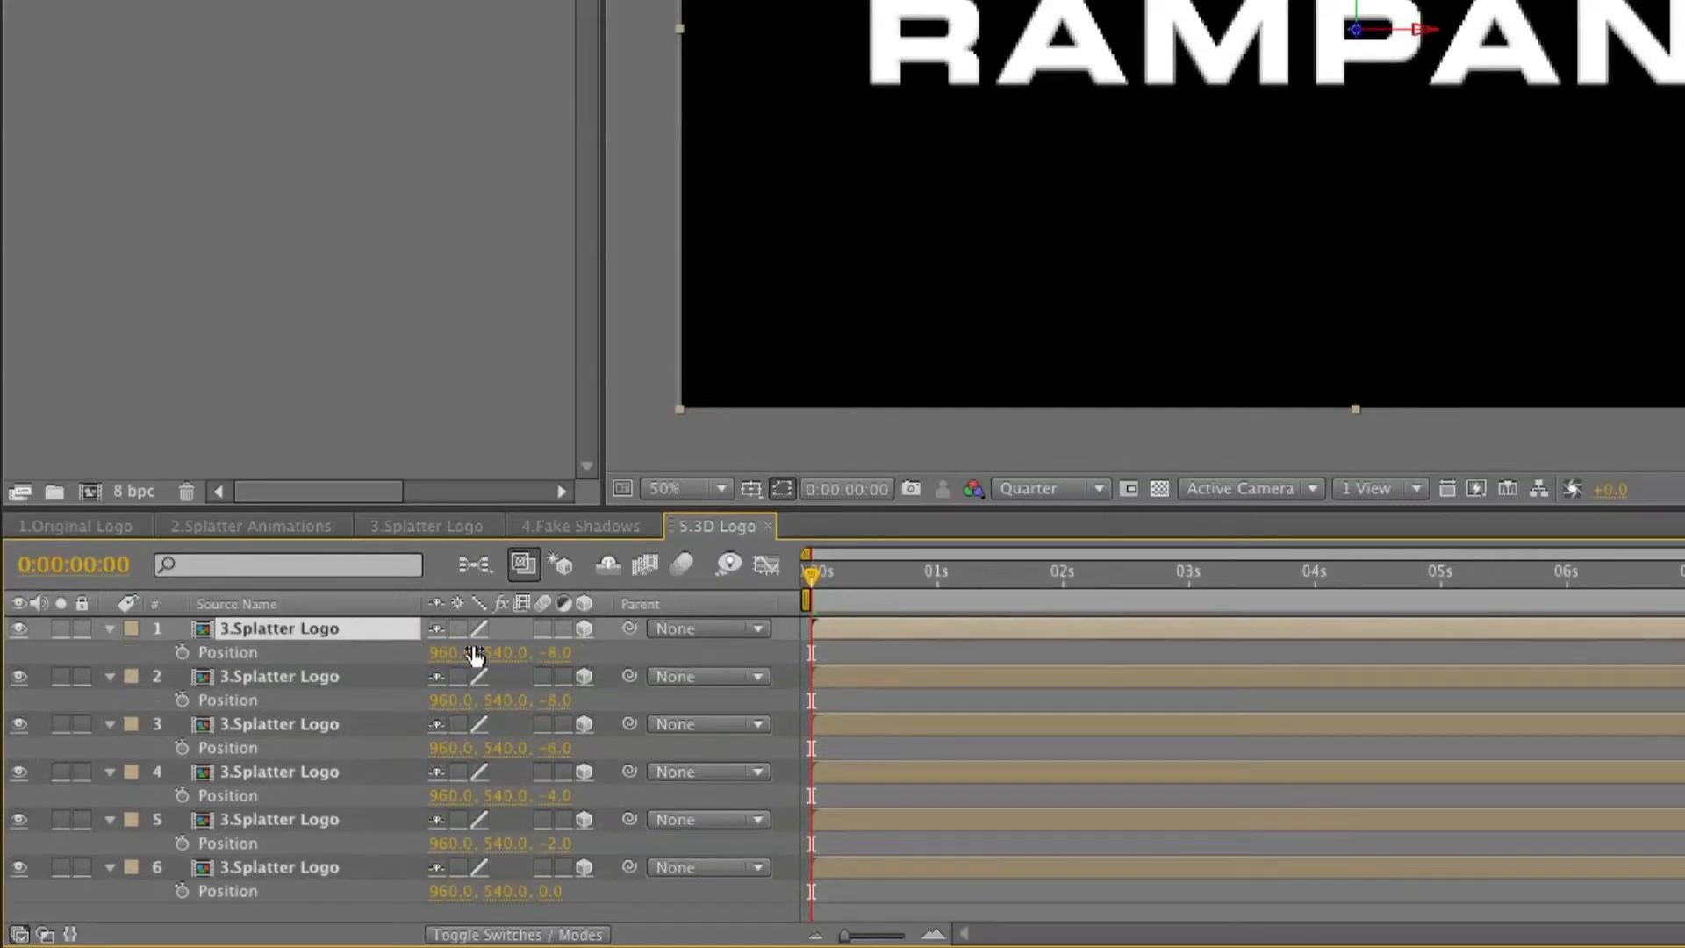
pyautogui.click(561, 653)
pyautogui.write('-10')
pyautogui.press('Return')
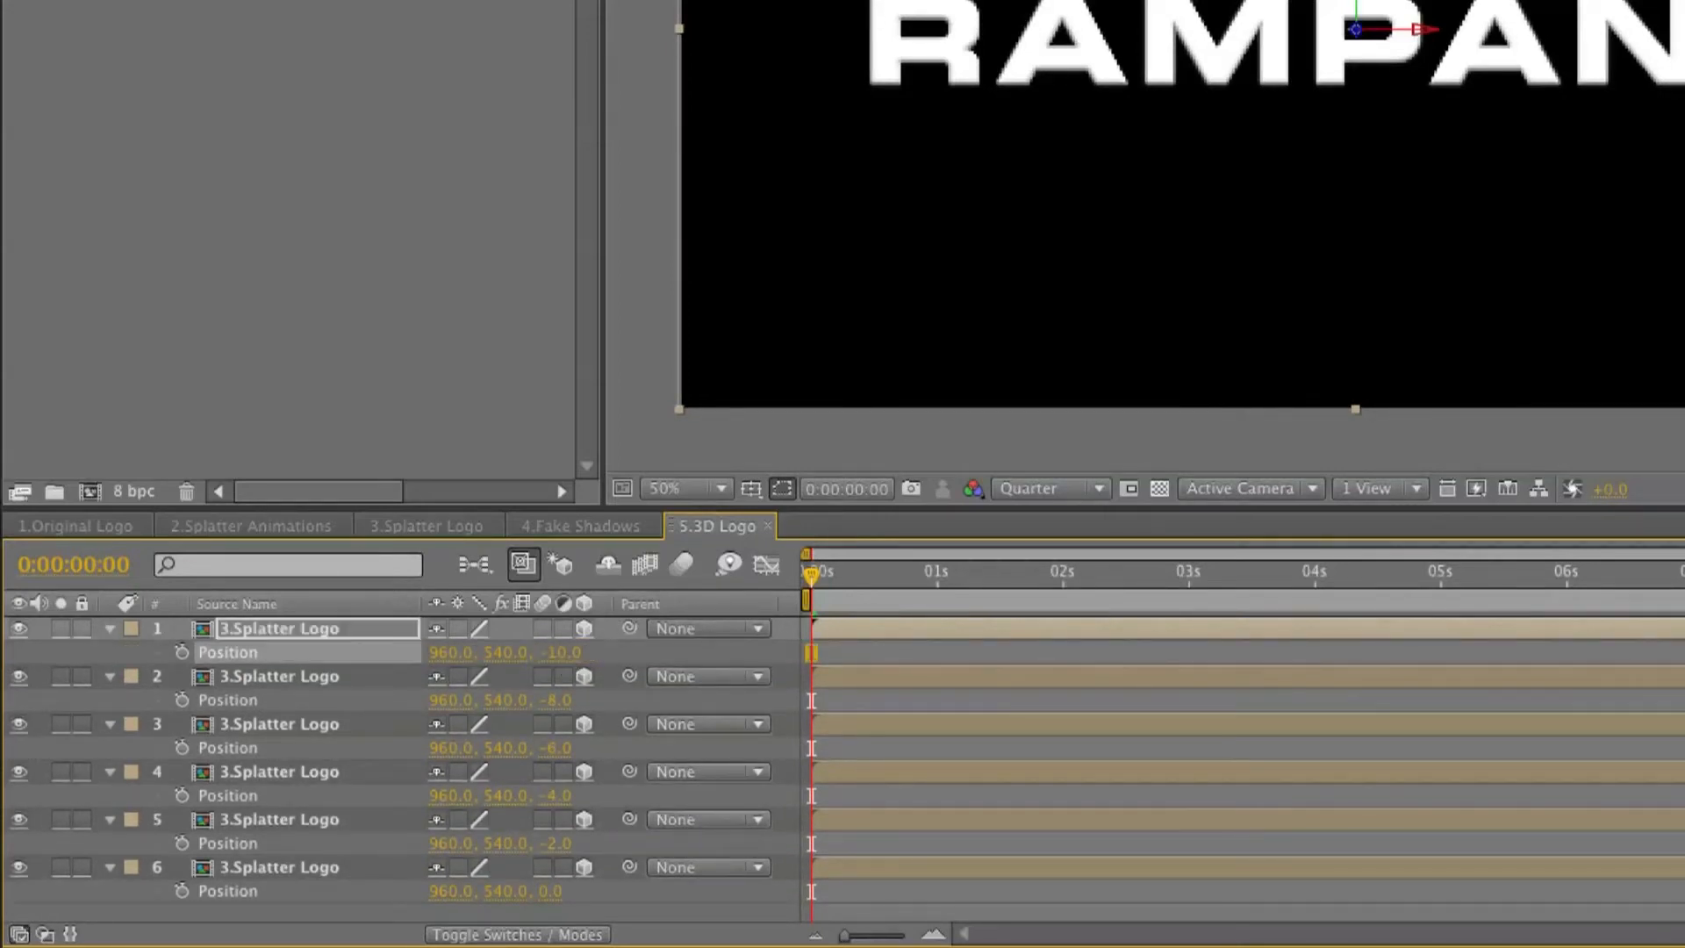
# Duplicate all six logo layers as a block above the originals and shift the copies' Z positions to run from -12 to -22
pyautogui.moveTo(1052, 436); pyautogui.dragTo(1052, 358)
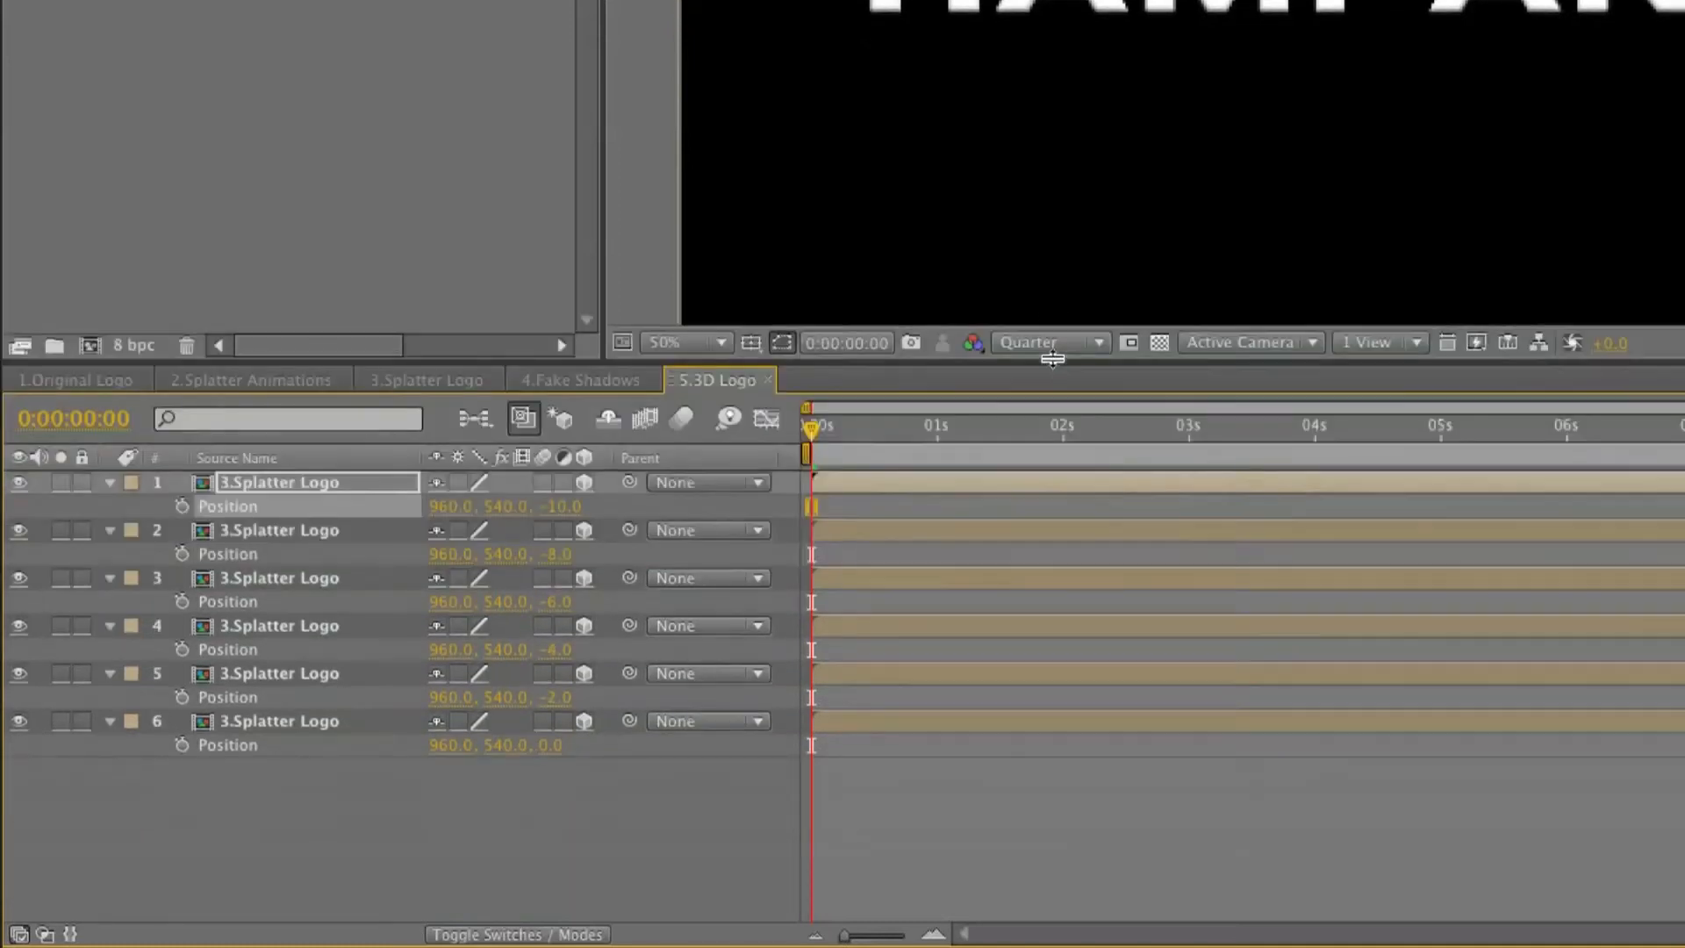
pyautogui.click(354, 483)
pyautogui.keyDown('shift'); pyautogui.click(350, 727); pyautogui.keyUp('shift')
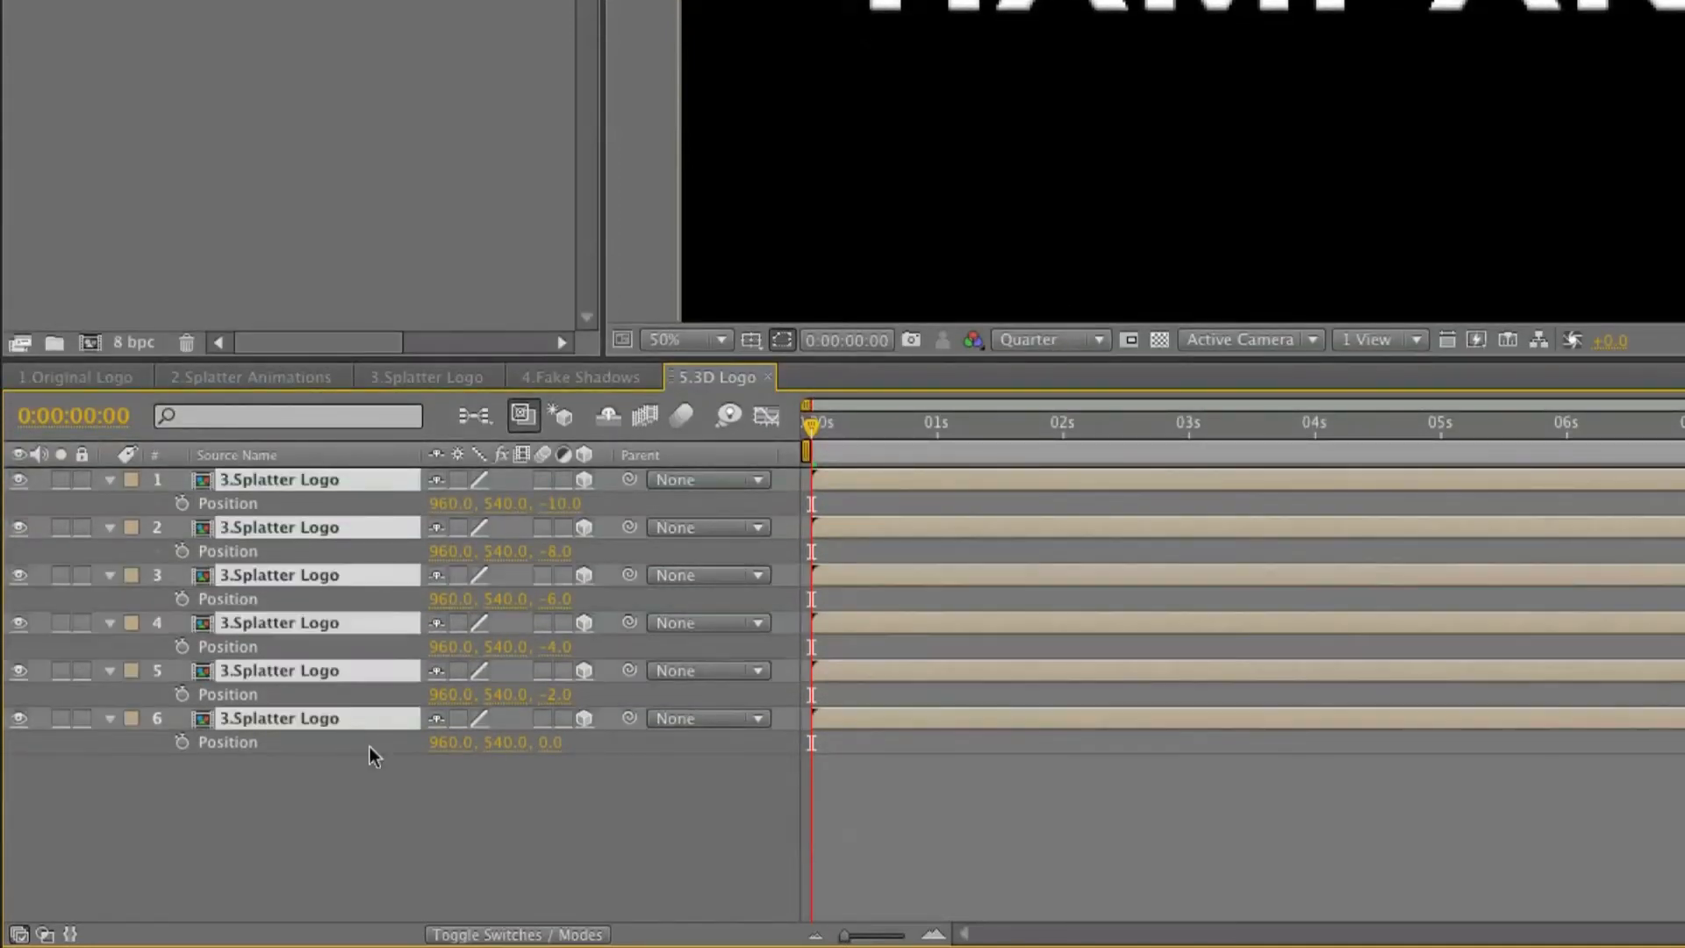
pyautogui.hotkey('ctrl', 'd')
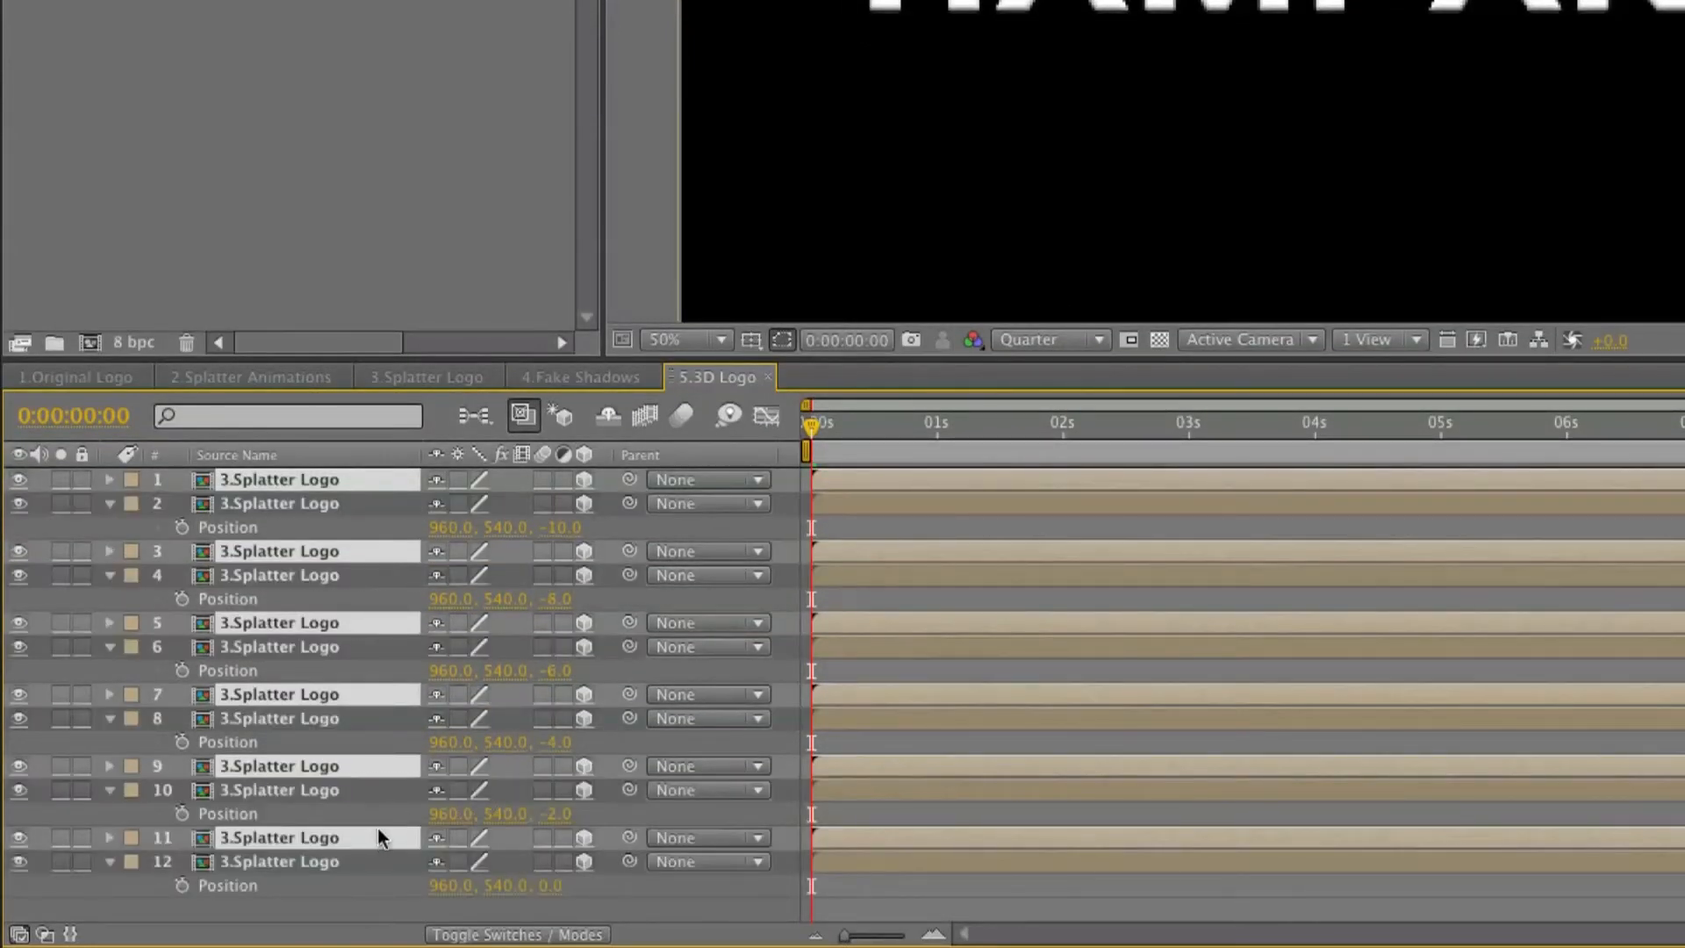
pyautogui.moveTo(378, 831); pyautogui.dragTo(376, 491)
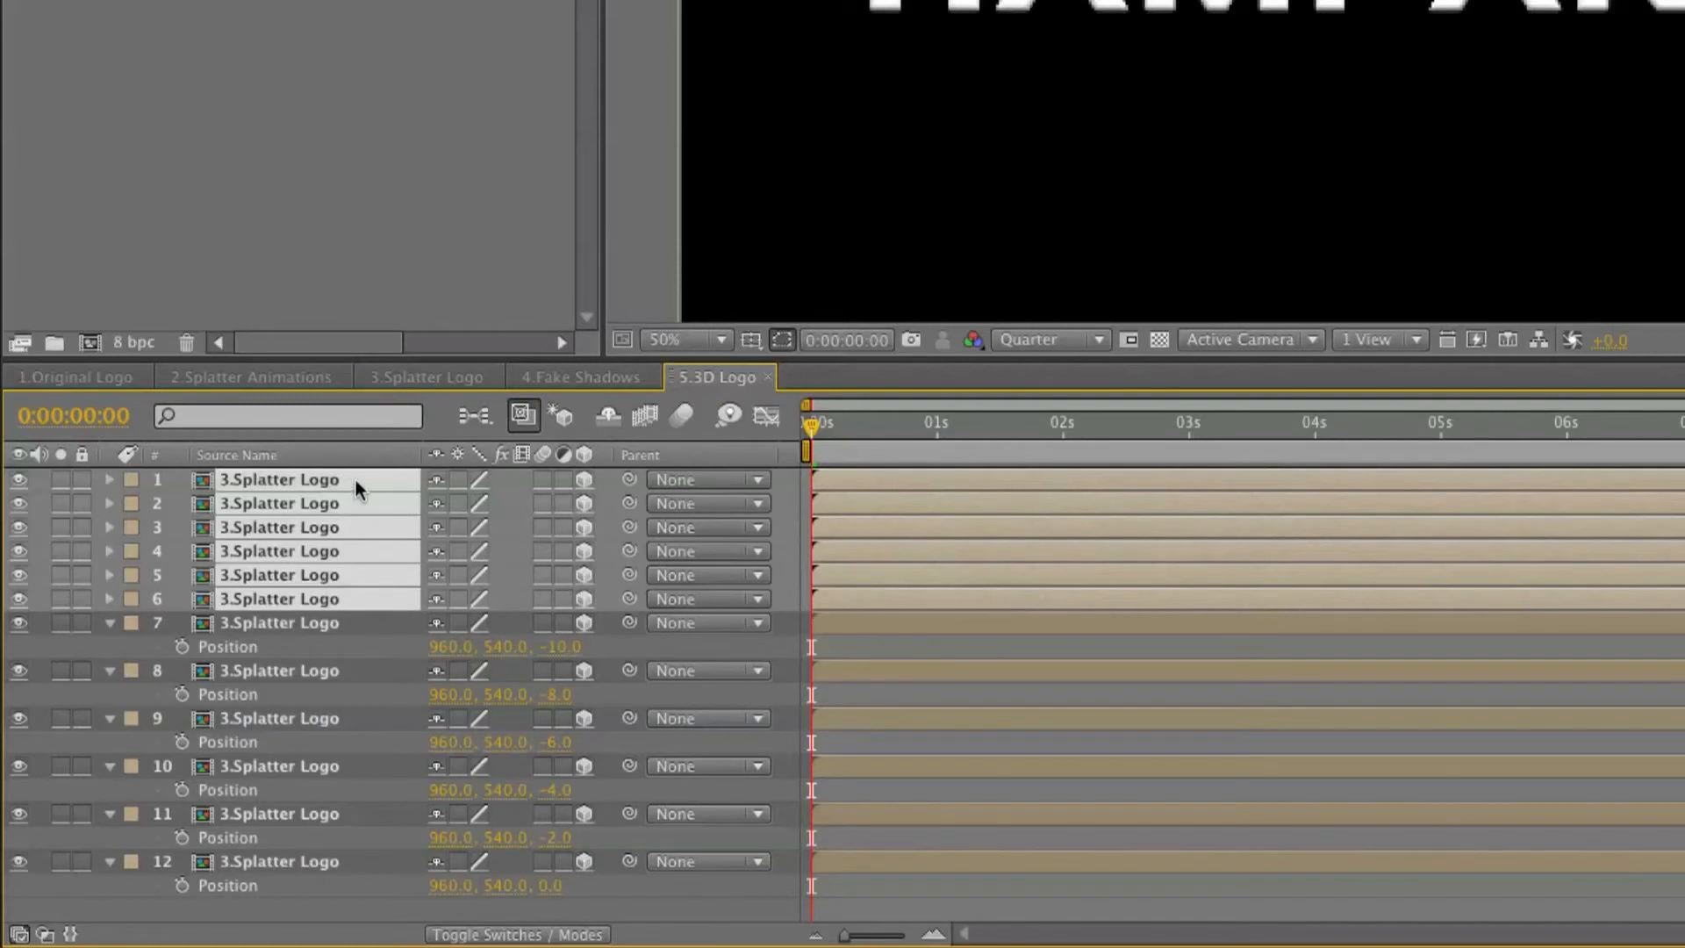
pyautogui.press('p')
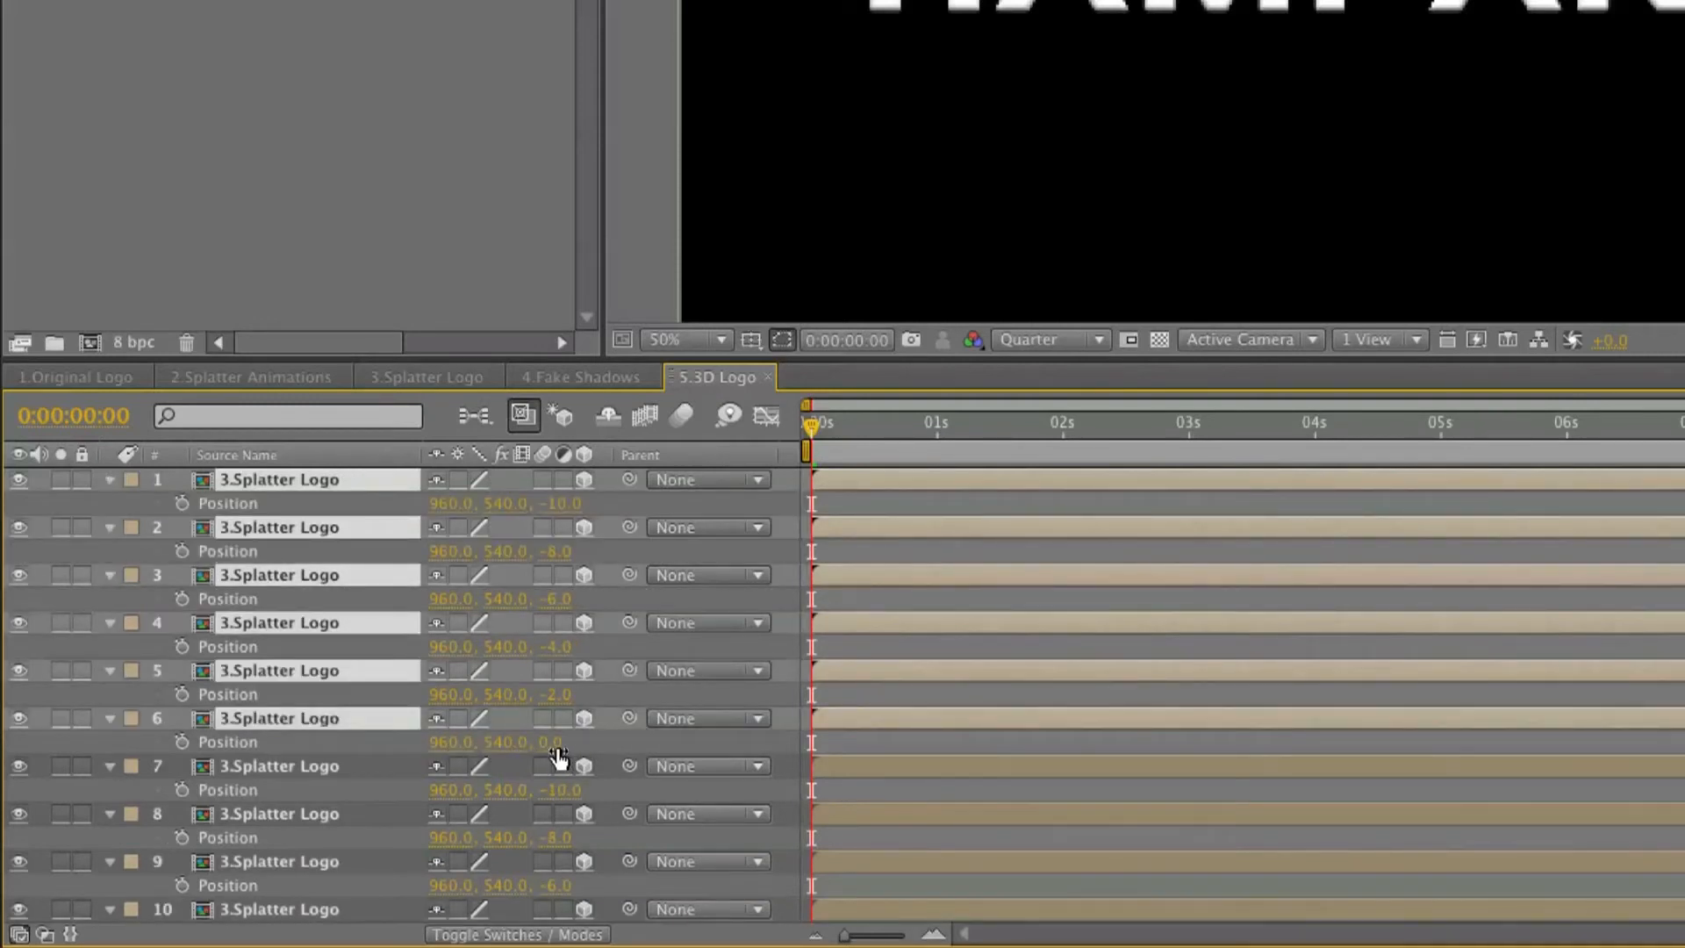
pyautogui.moveTo(555, 745); pyautogui.dragTo(545, 751)
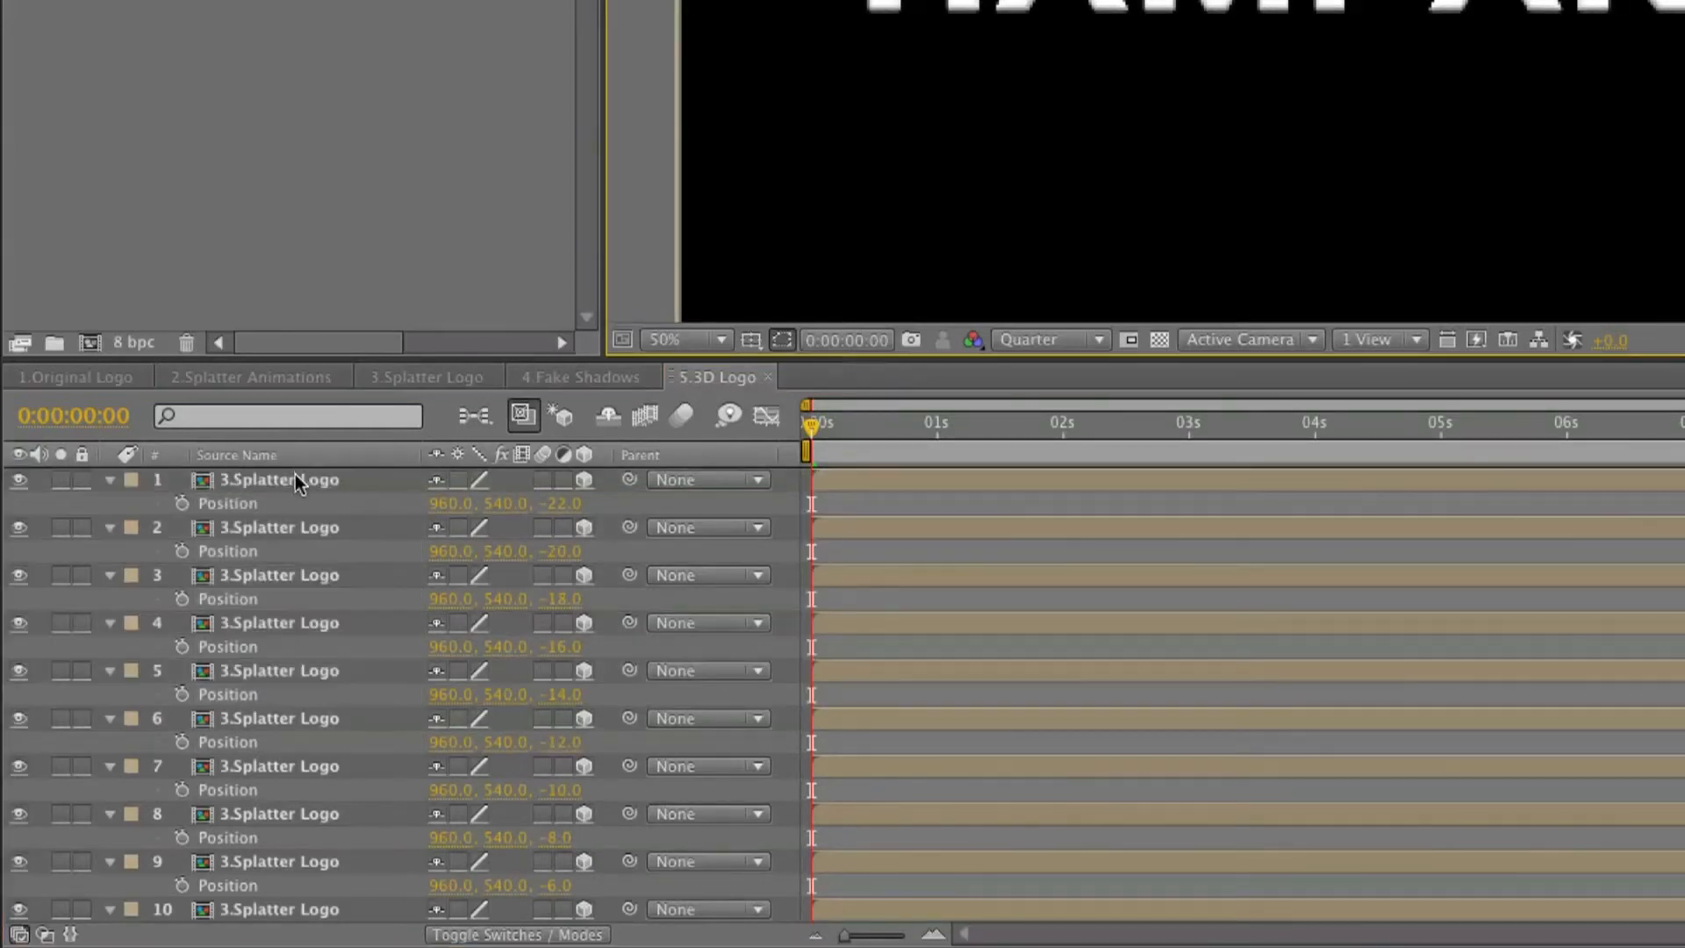
# Duplicate the top three logo layers, stack the copies on top and shift their Z positions to -24, -26 and -28
pyautogui.click(295, 479)
pyautogui.keyDown('ctrl'); pyautogui.click(299, 526); pyautogui.keyUp('ctrl')
pyautogui.keyDown('ctrl'); pyautogui.click(301, 578); pyautogui.keyUp('ctrl')
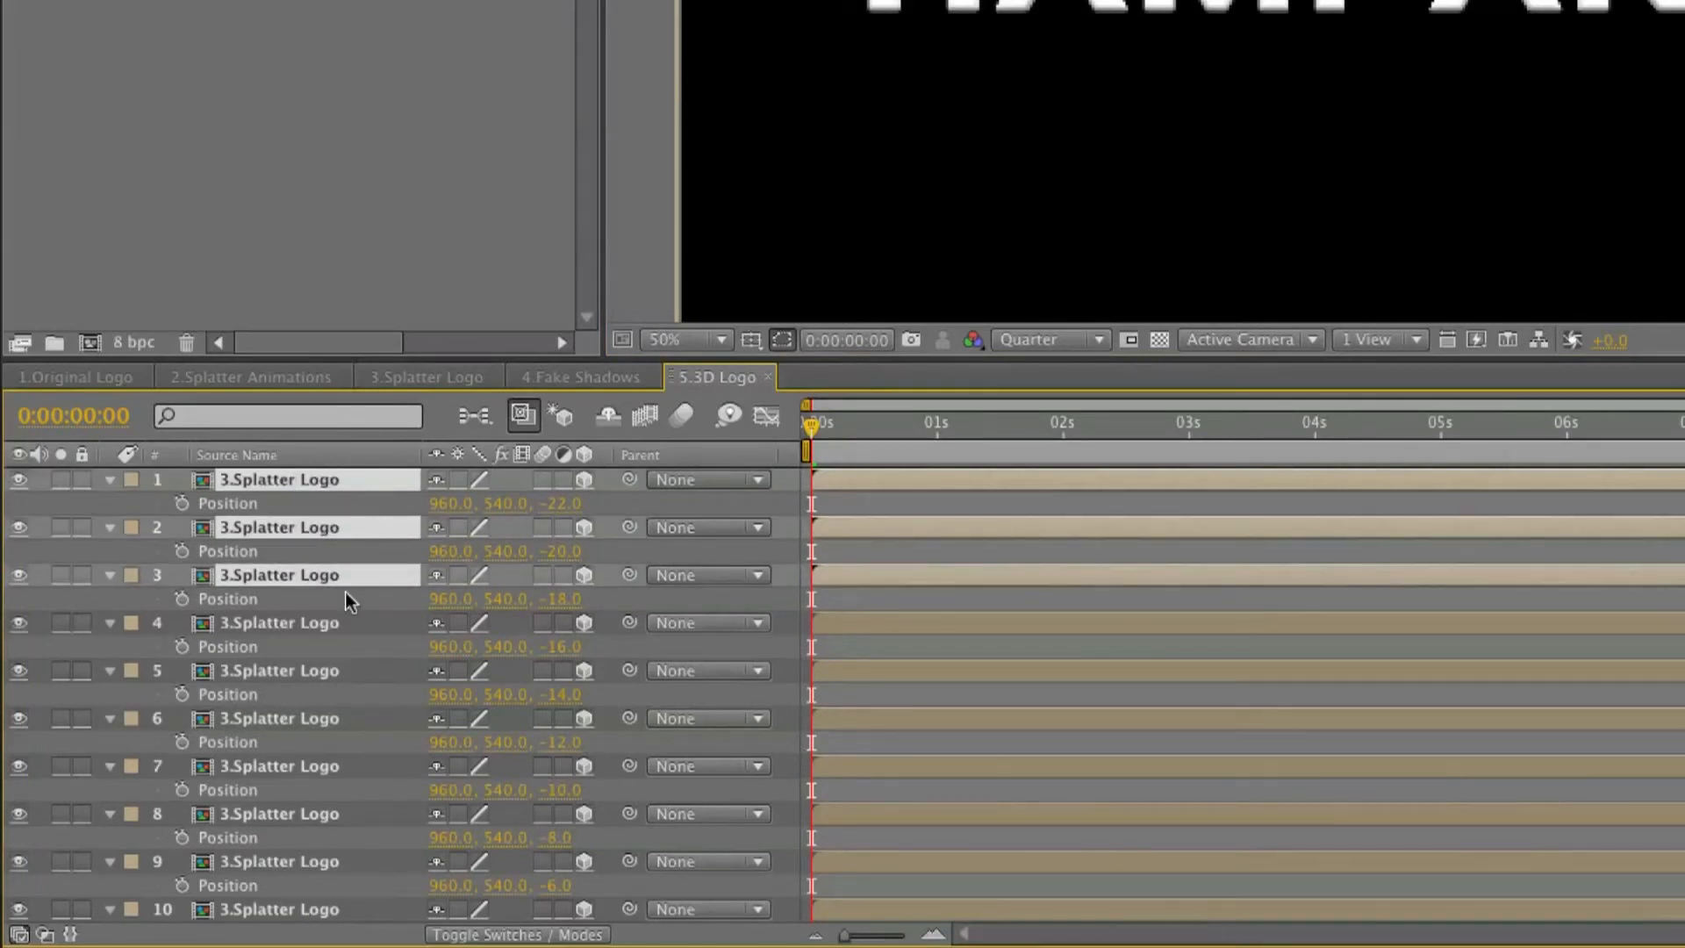
pyautogui.hotkey('ctrl', 'd')
pyautogui.moveTo(341, 614); pyautogui.dragTo(342, 495)
pyautogui.press('p')
pyautogui.moveTo(545, 598); pyautogui.dragTo(544, 598)
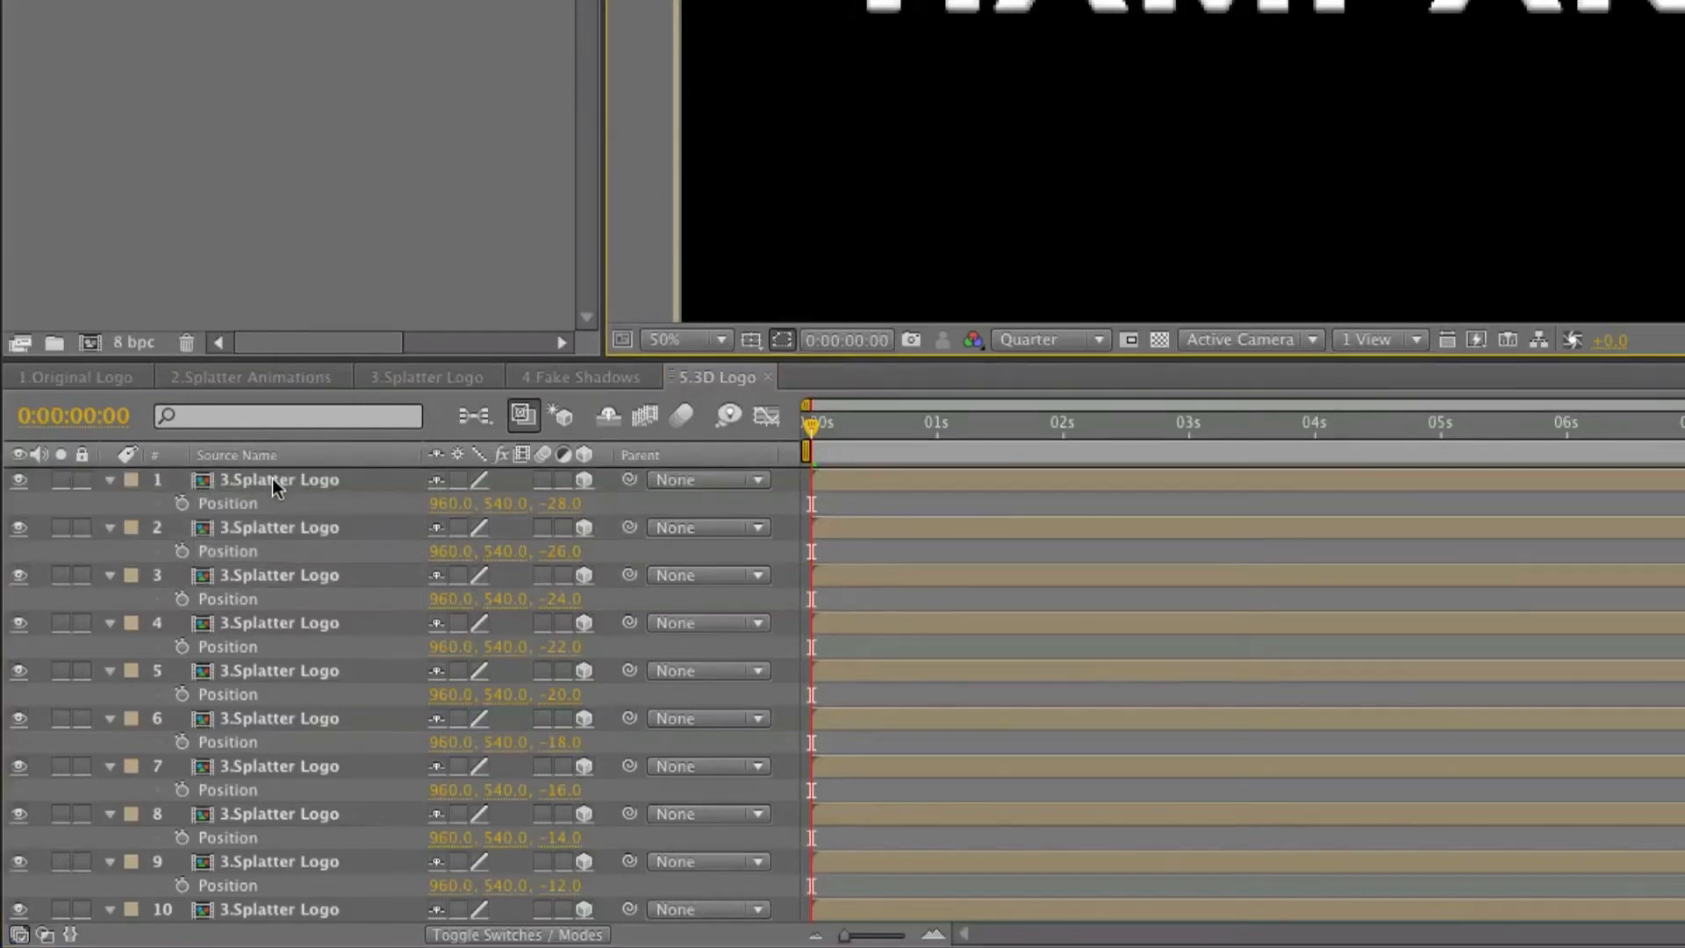
# Duplicate the topmost logo layer once more and set the copy's Z position to -30
pyautogui.click(272, 479)
pyautogui.hotkey('ctrl', 'd')
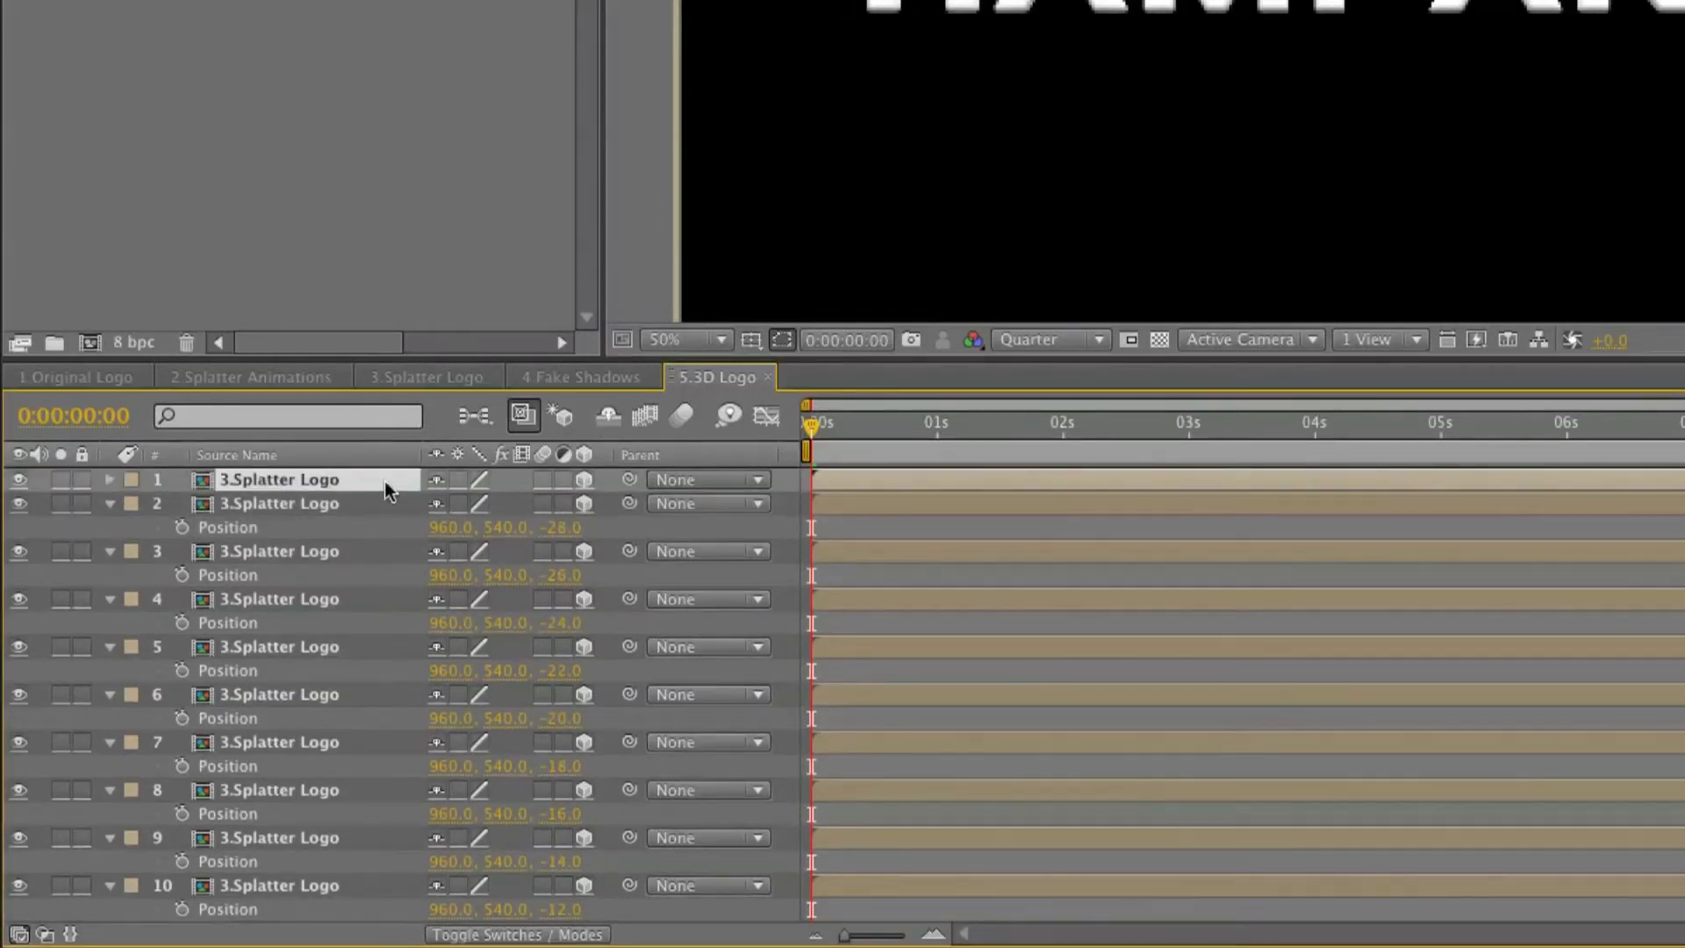
pyautogui.press('p')
pyautogui.click(562, 503)
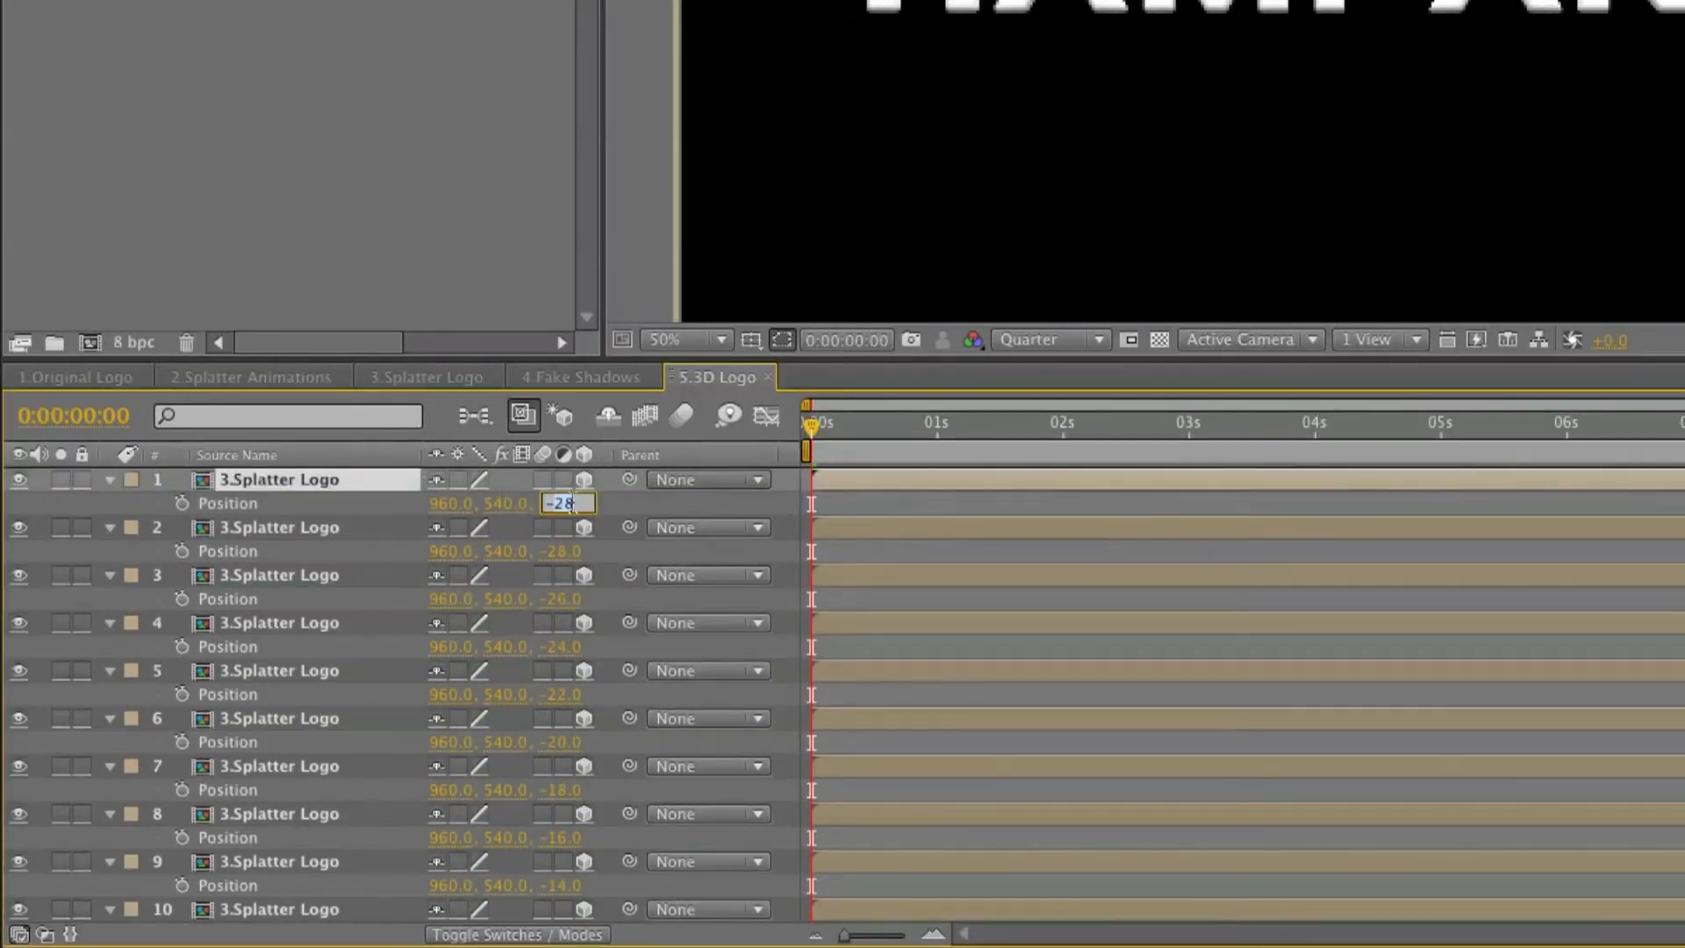
pyautogui.write('-30')
pyautogui.press('Return')
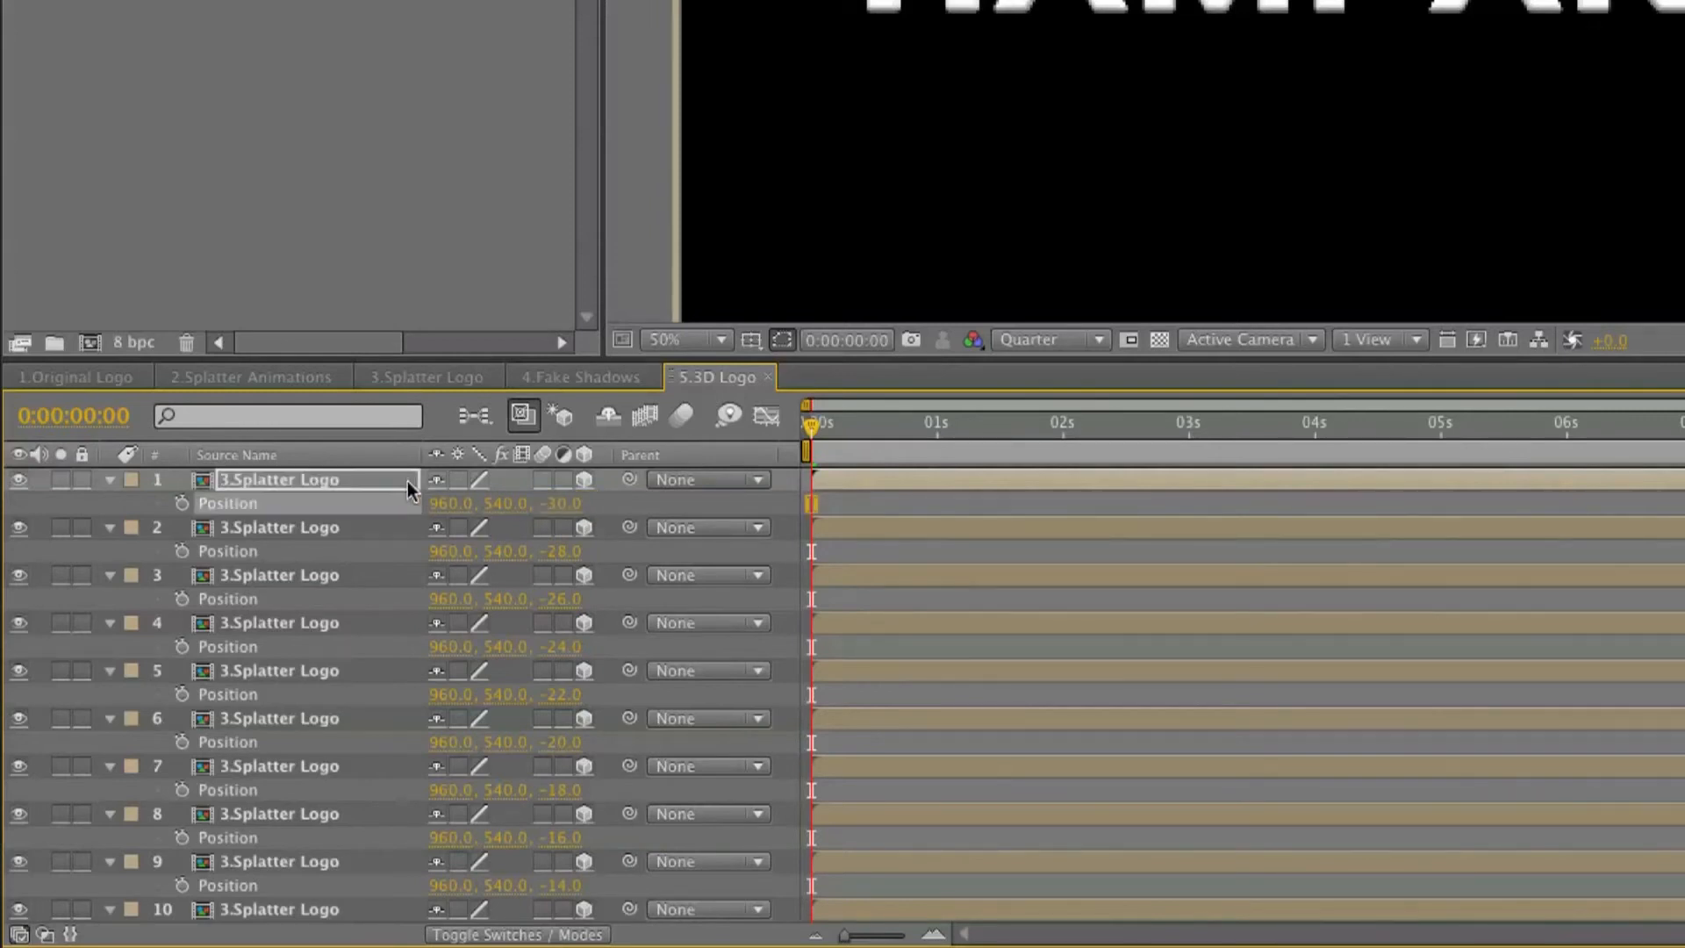
pyautogui.scroll(-5, 396, 671)
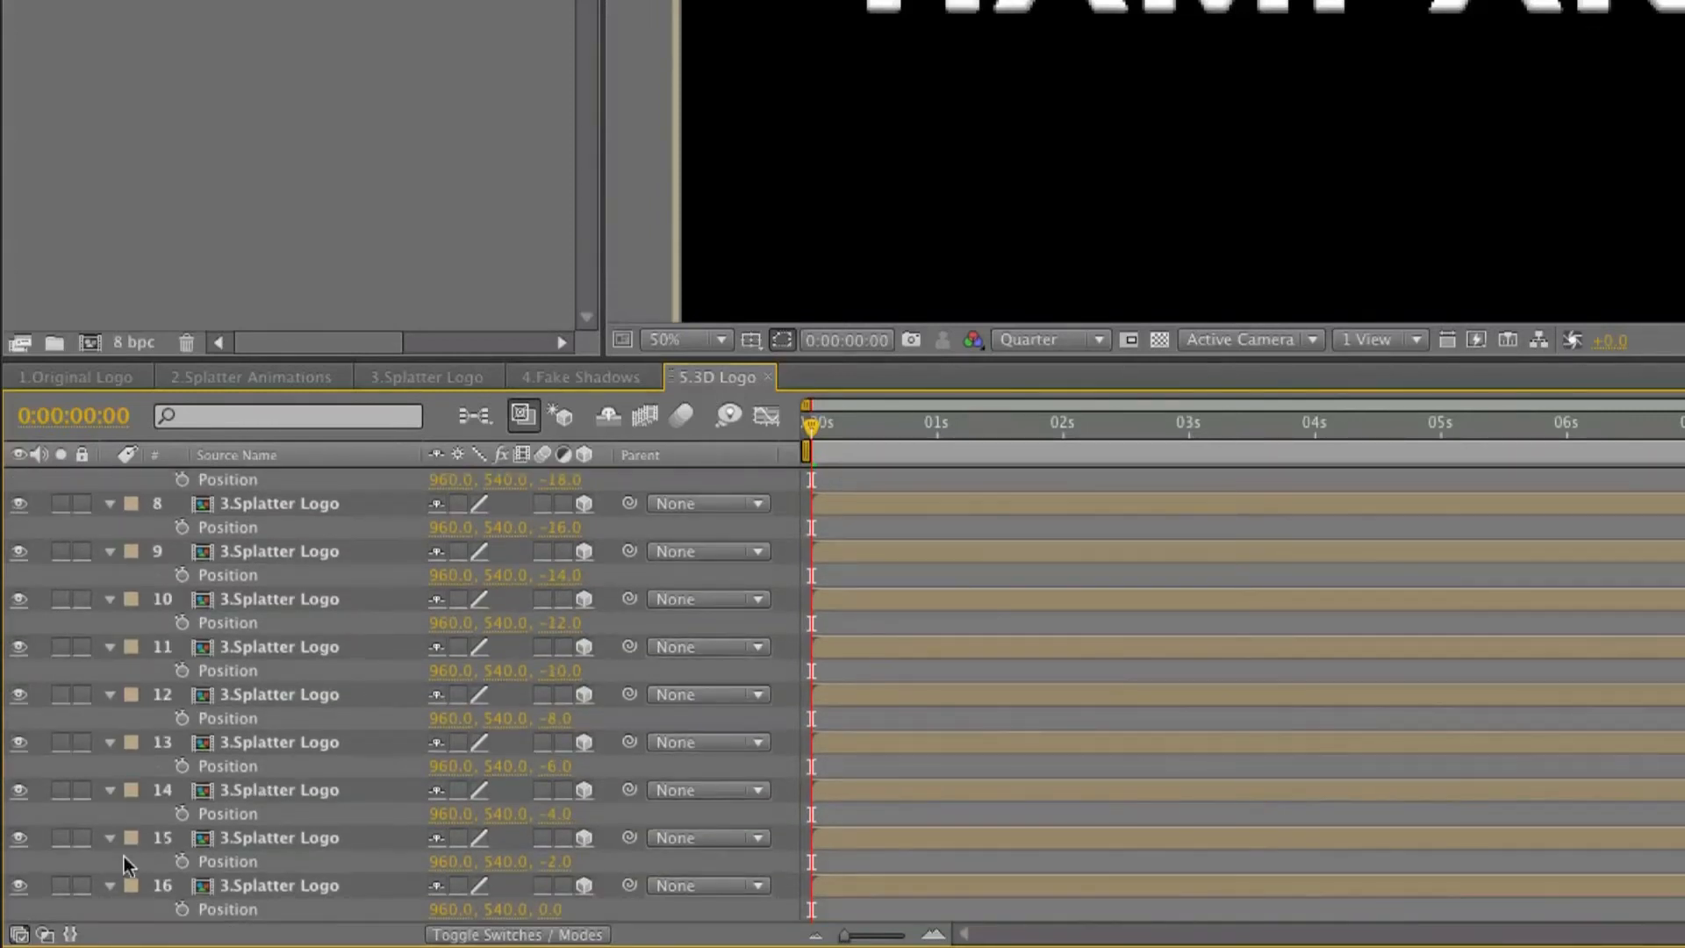
# Select all sixteen logo layers and collapse their Position properties
pyautogui.hotkey('ctrl', 'a')
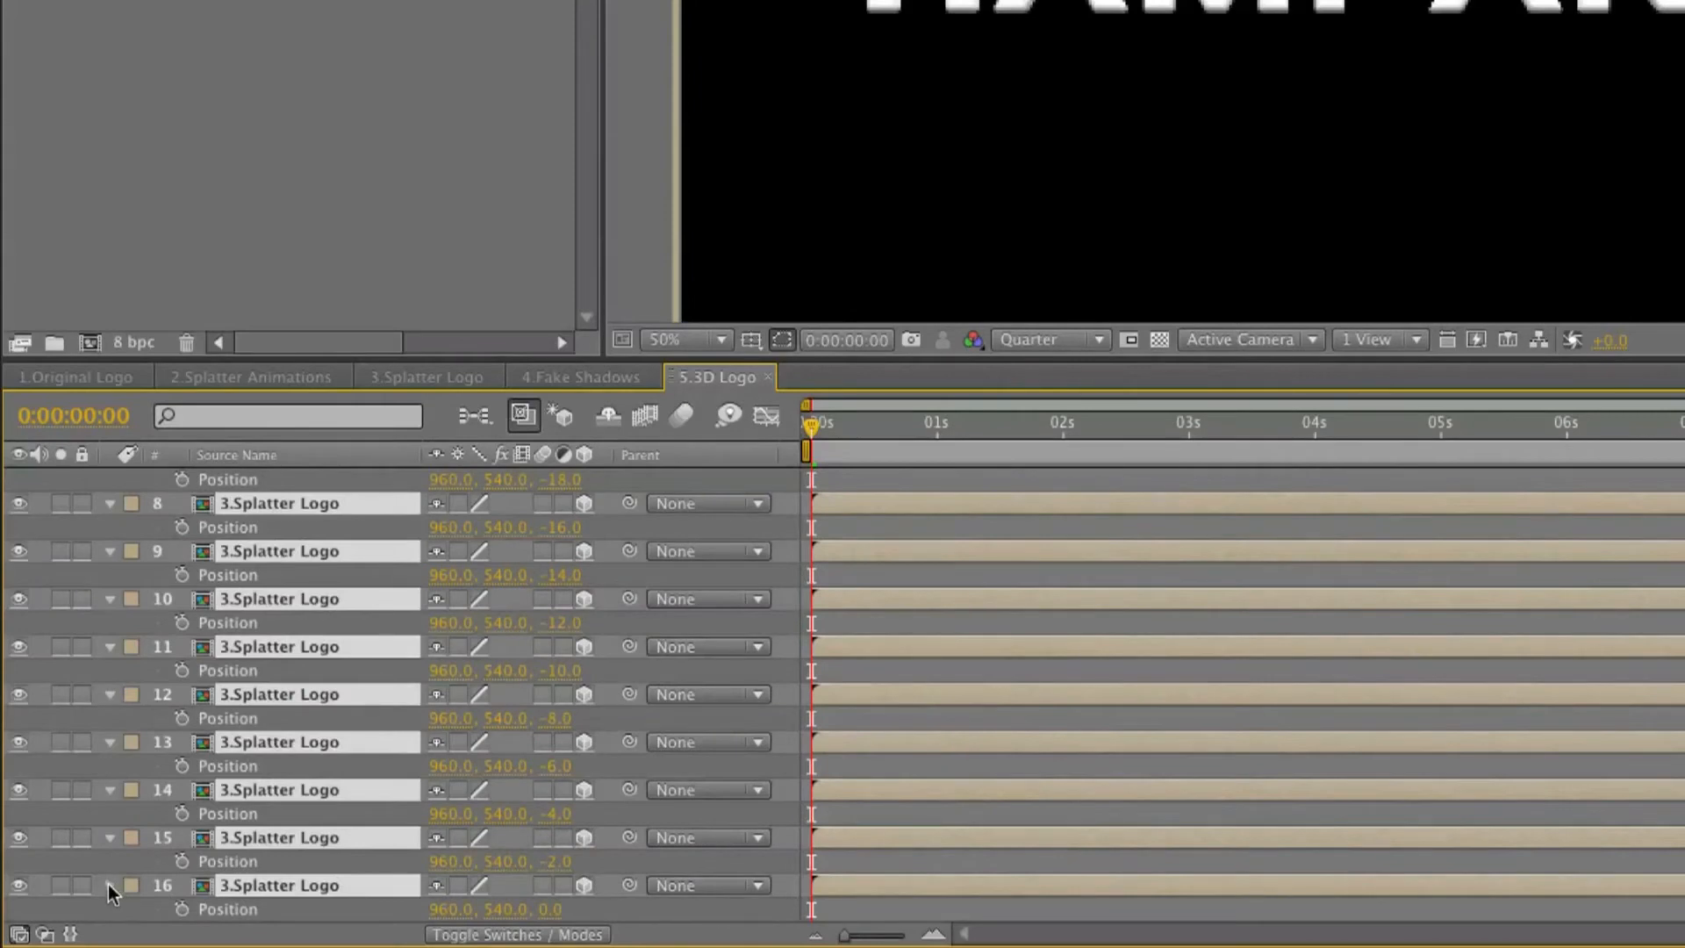
pyautogui.click(109, 886)
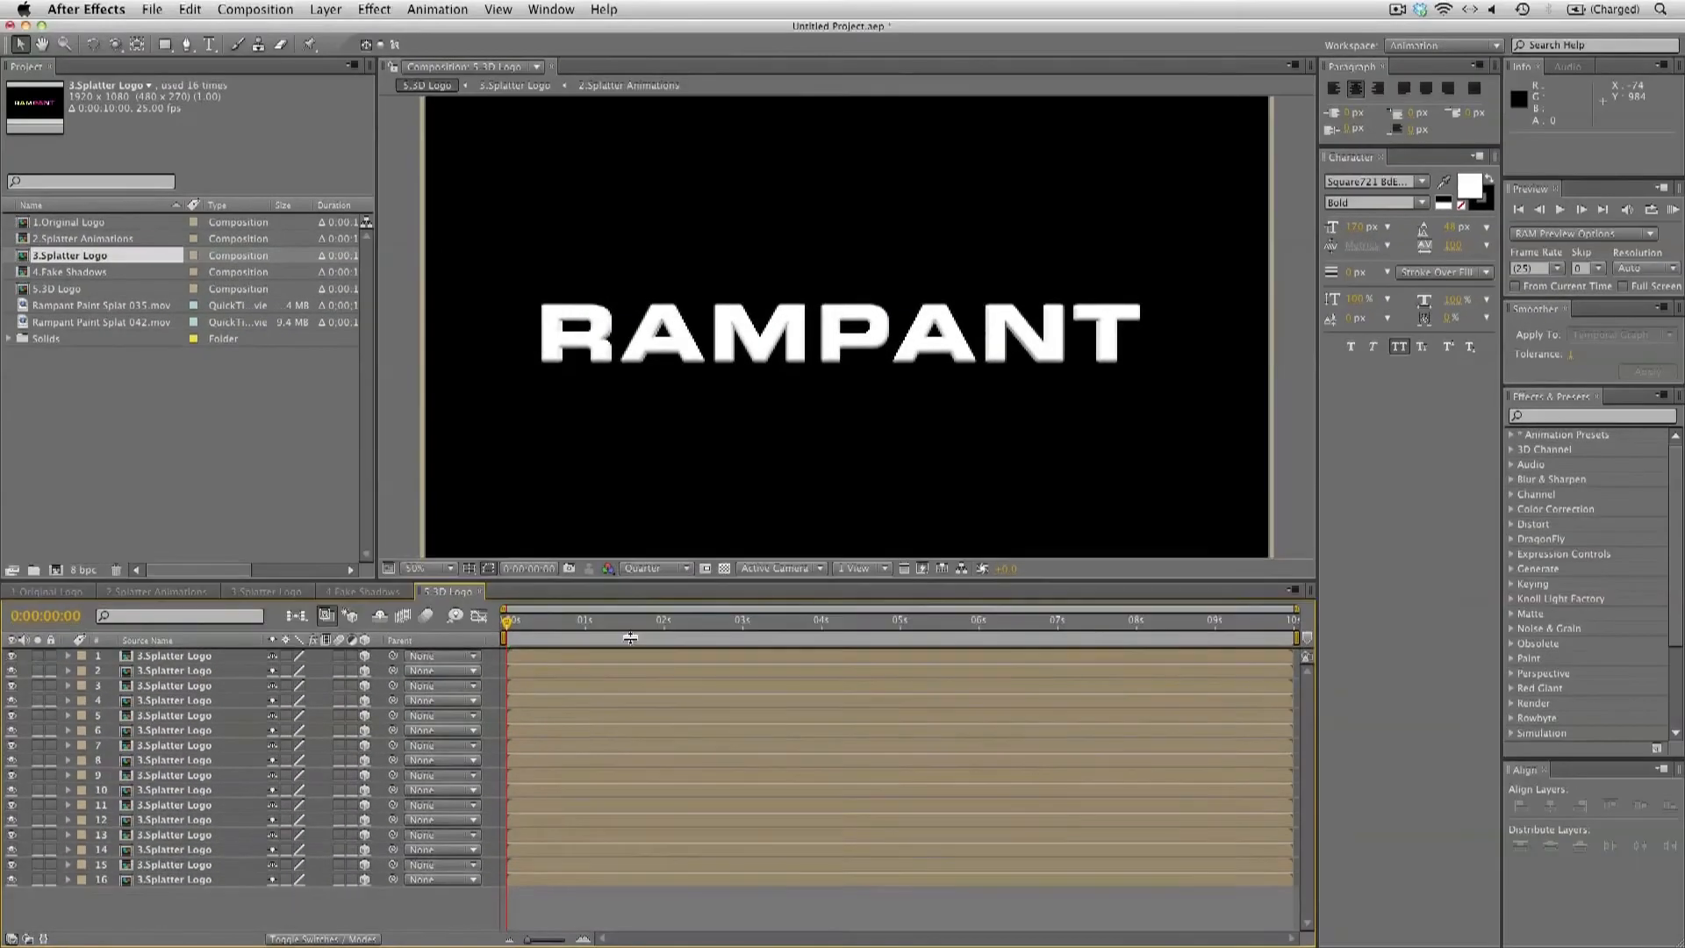
# Add a camera to the 5.3D Logo composition and orbit it to view the extruded logo from below
pyautogui.click(325, 7)
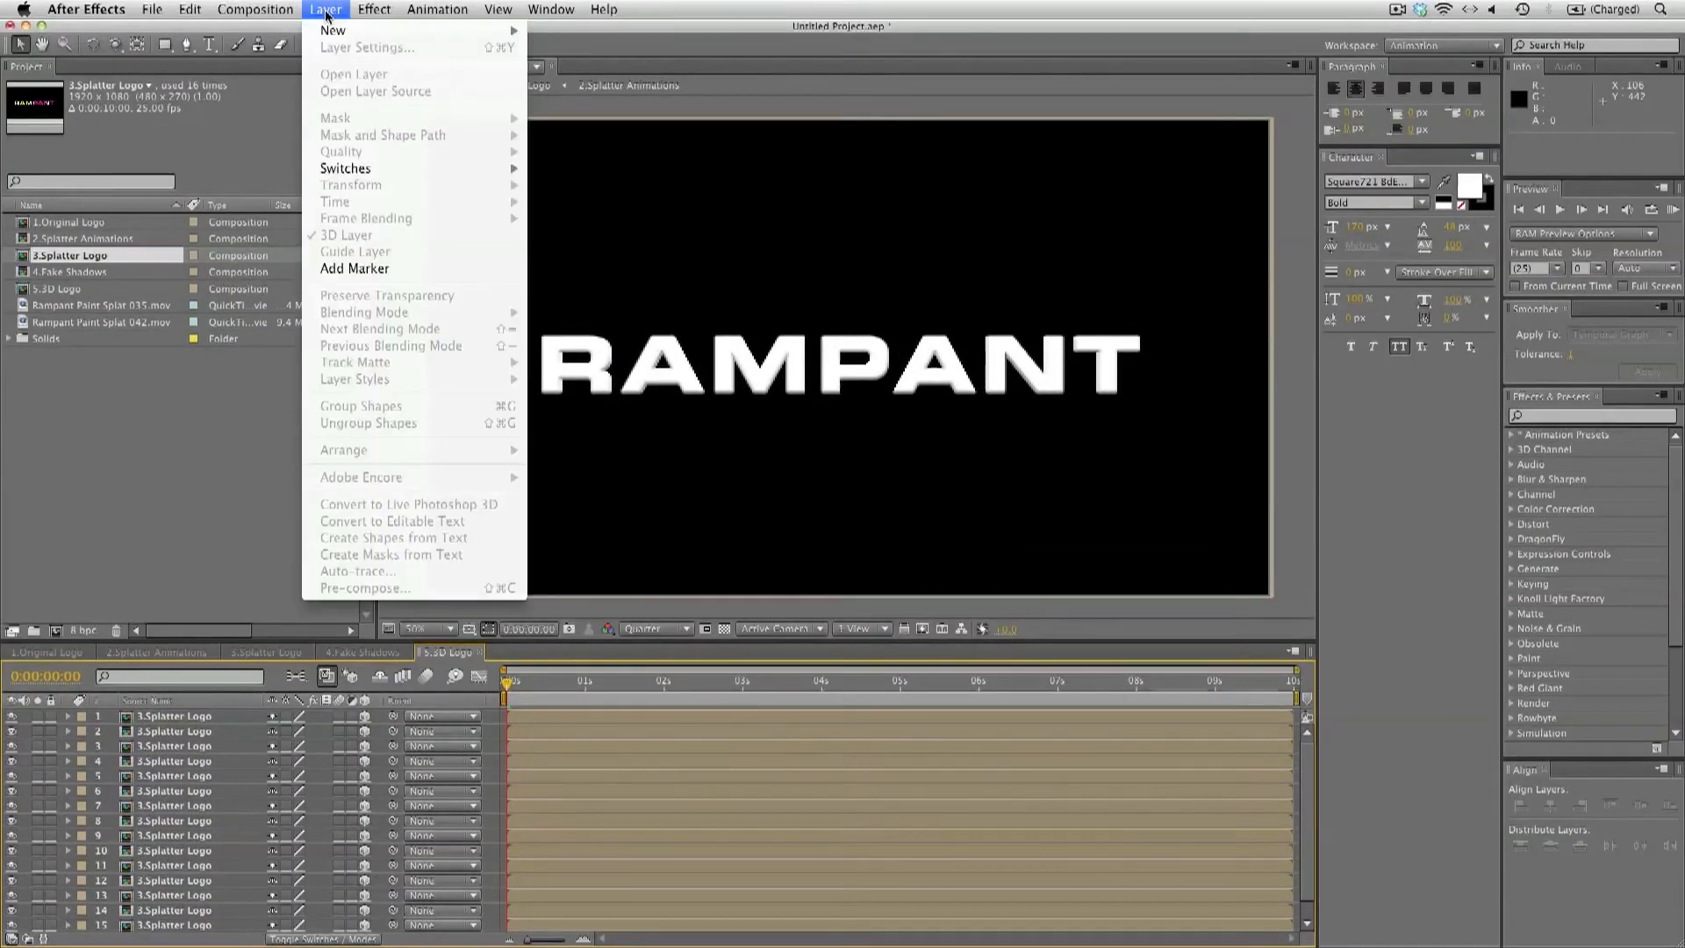
pyautogui.moveTo(344, 33)
pyautogui.click(607, 86)
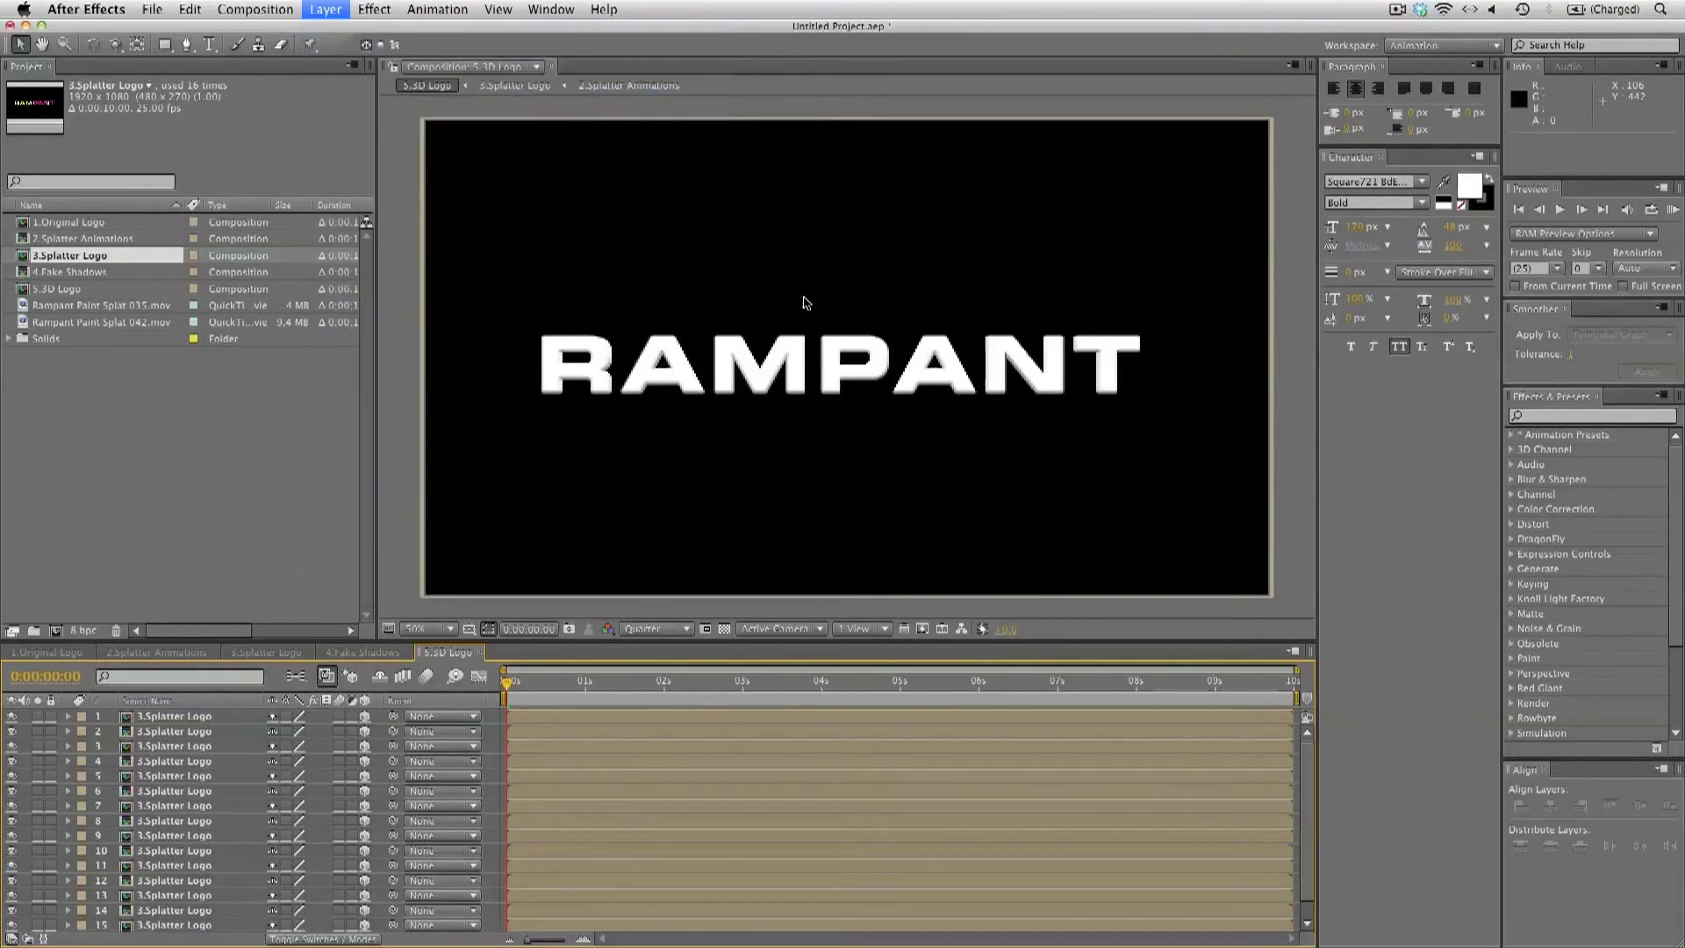
pyautogui.click(1013, 639)
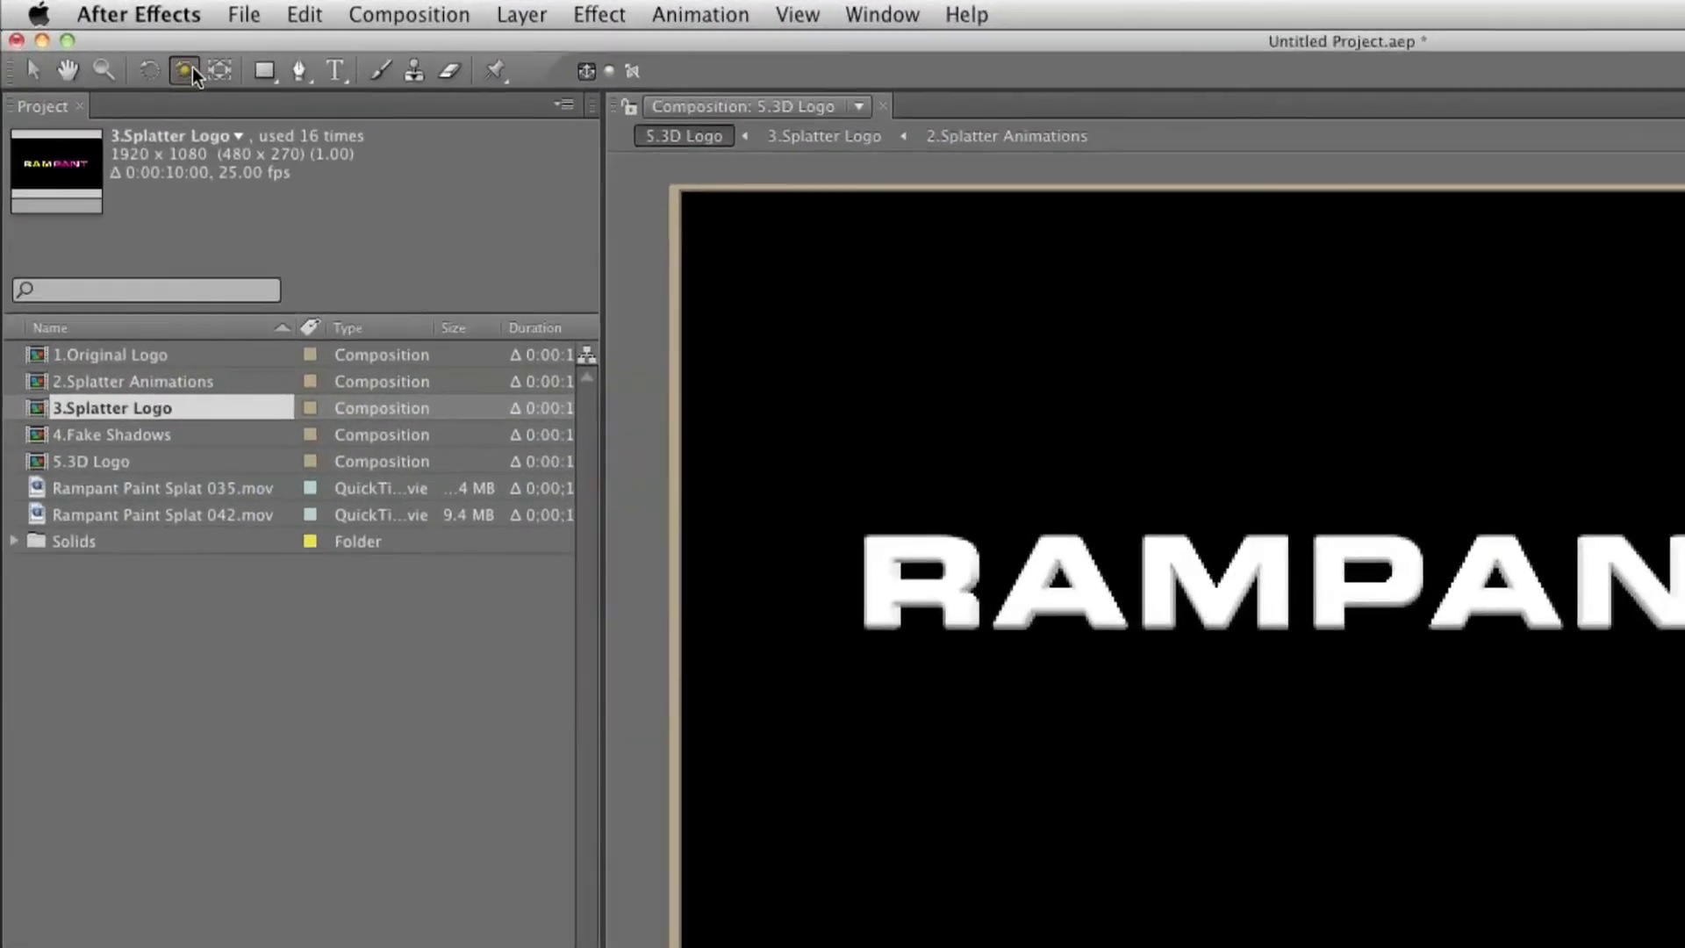
pyautogui.moveTo(158, 60); pyautogui.dragTo(265, 81)
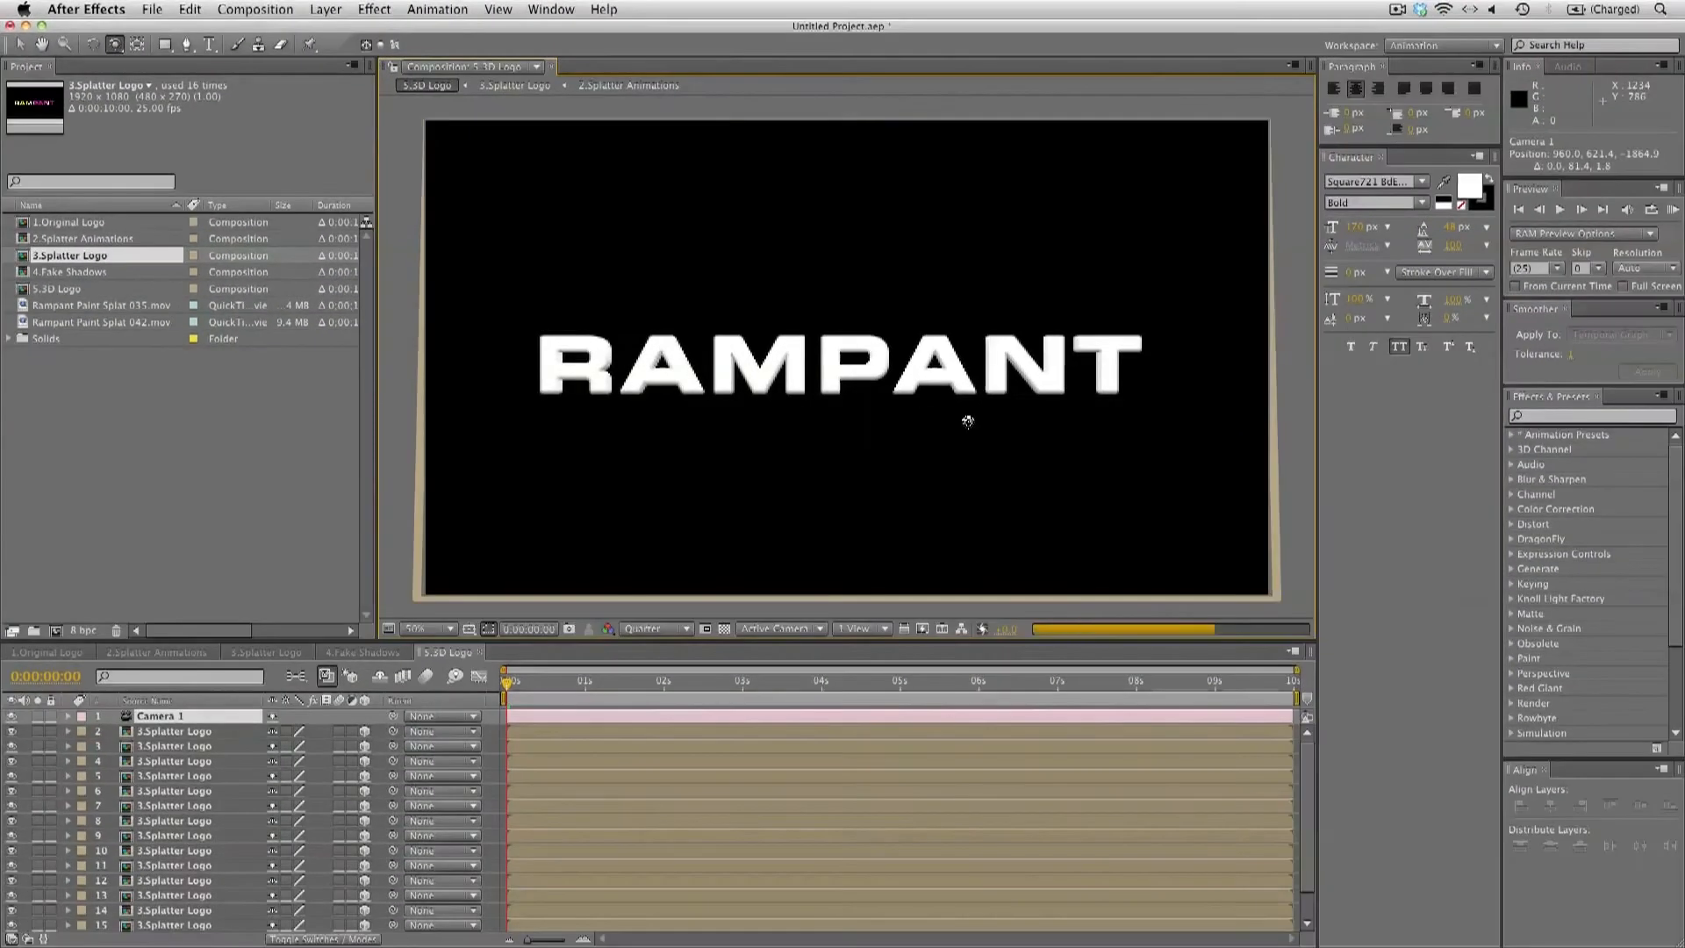
pyautogui.moveTo(1183, 511)
pyautogui.mouseDown()
pyautogui.moveTo(1188, 571)
pyautogui.moveTo(1185, 490)
pyautogui.mouseUp()
pyautogui.moveTo(968, 400); pyautogui.dragTo(966, 383)
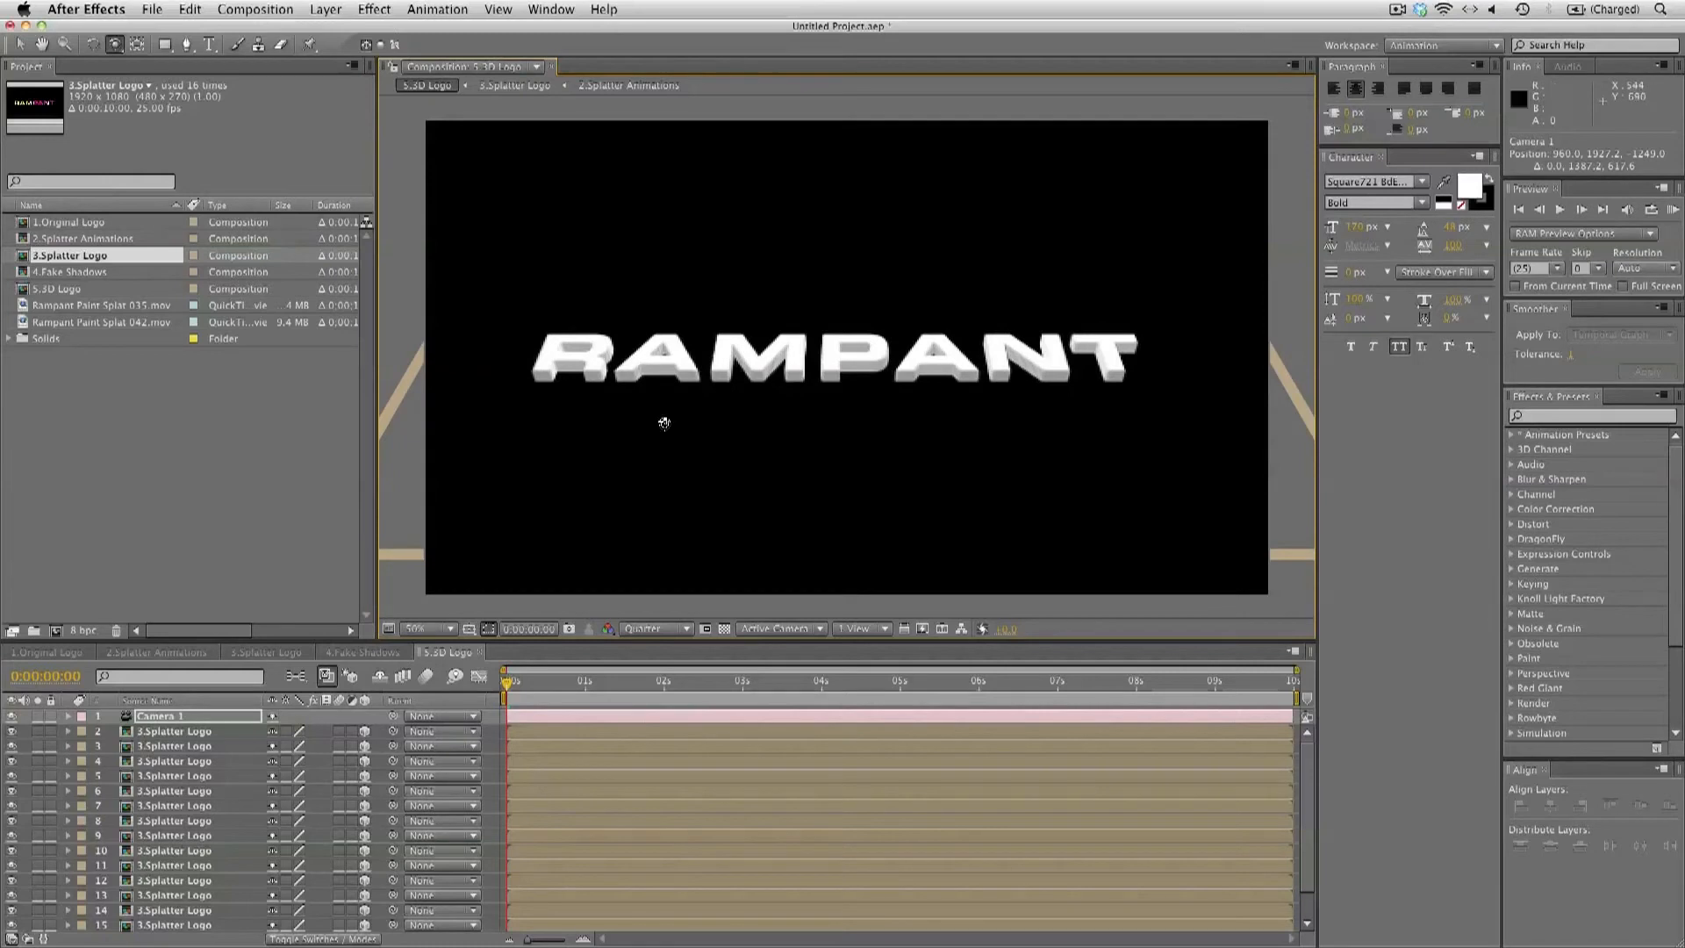
# Move the current time to 0:00:01:20 to check the splatter colours on the extrusion, and delete Camera 1
pyautogui.moveTo(505, 686); pyautogui.dragTo(638, 686)
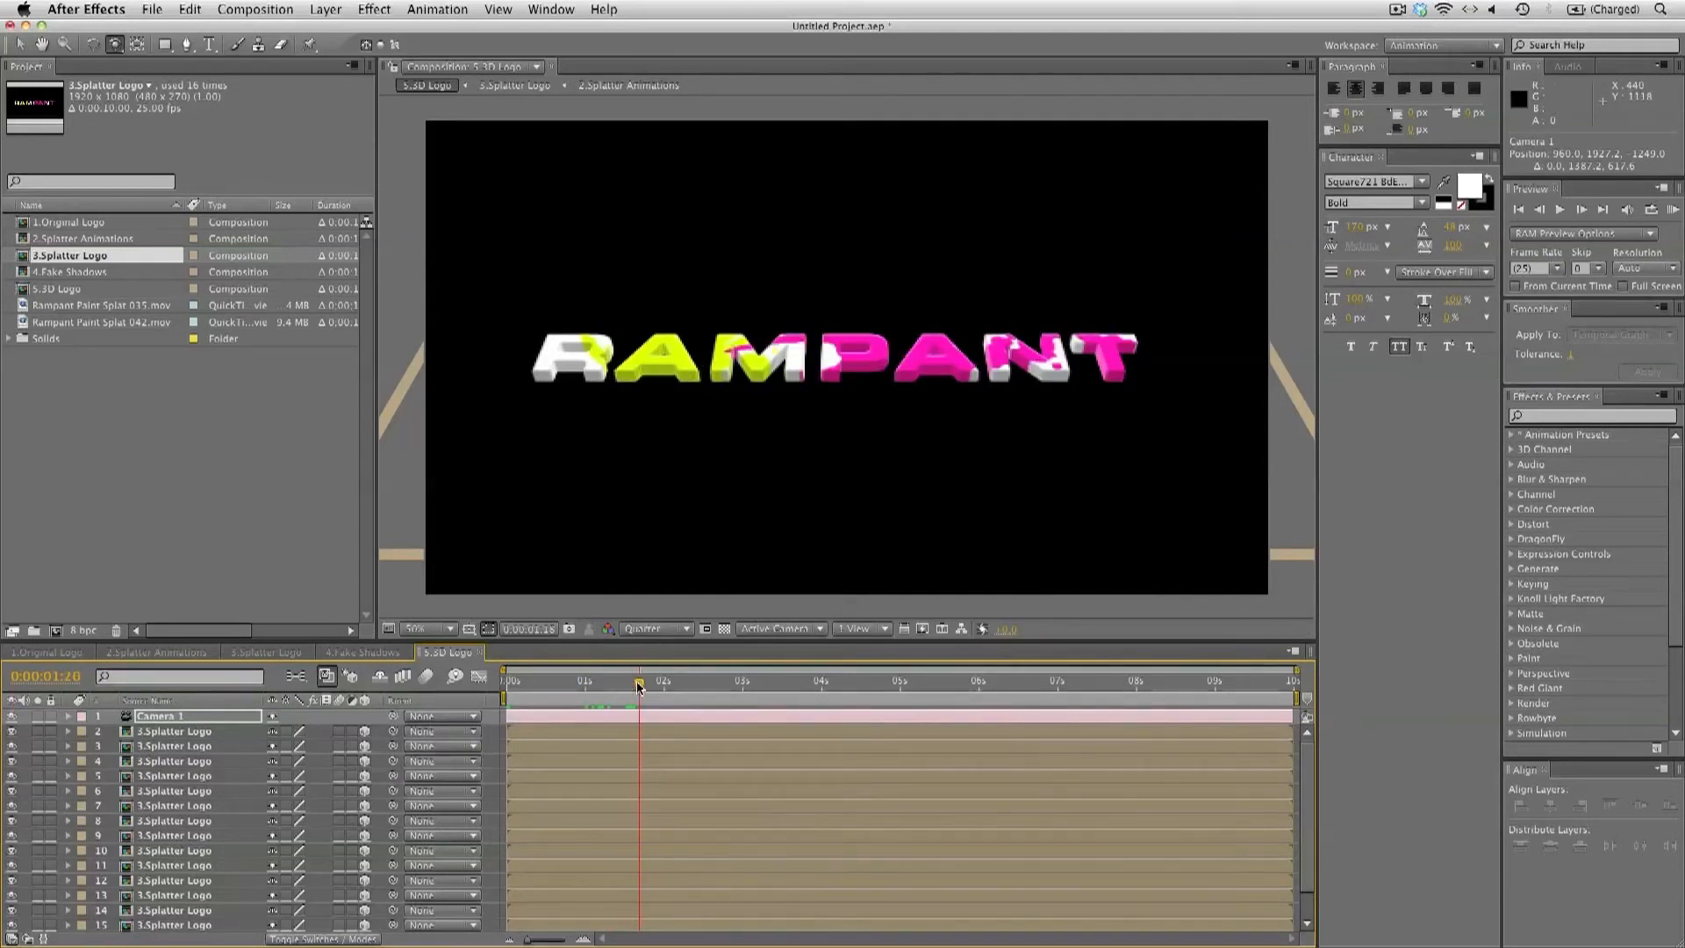
pyautogui.click(185, 720)
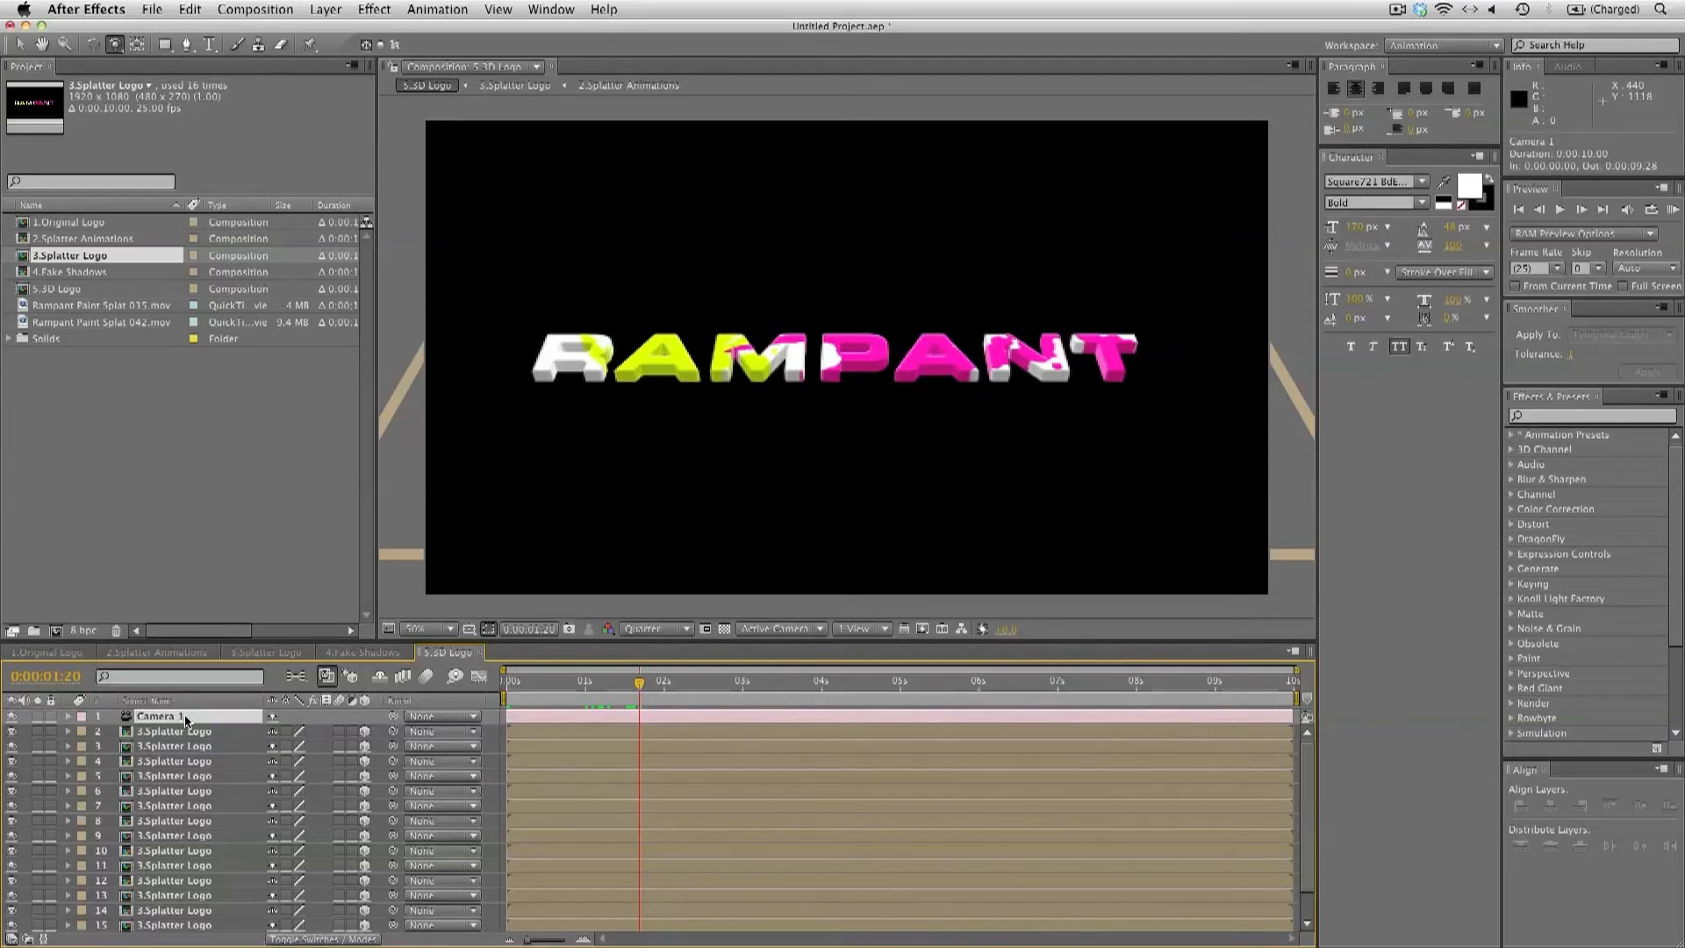
pyautogui.press('Delete')
# Create a new composition named 6.Final Composition
pyautogui.click(268, 526)
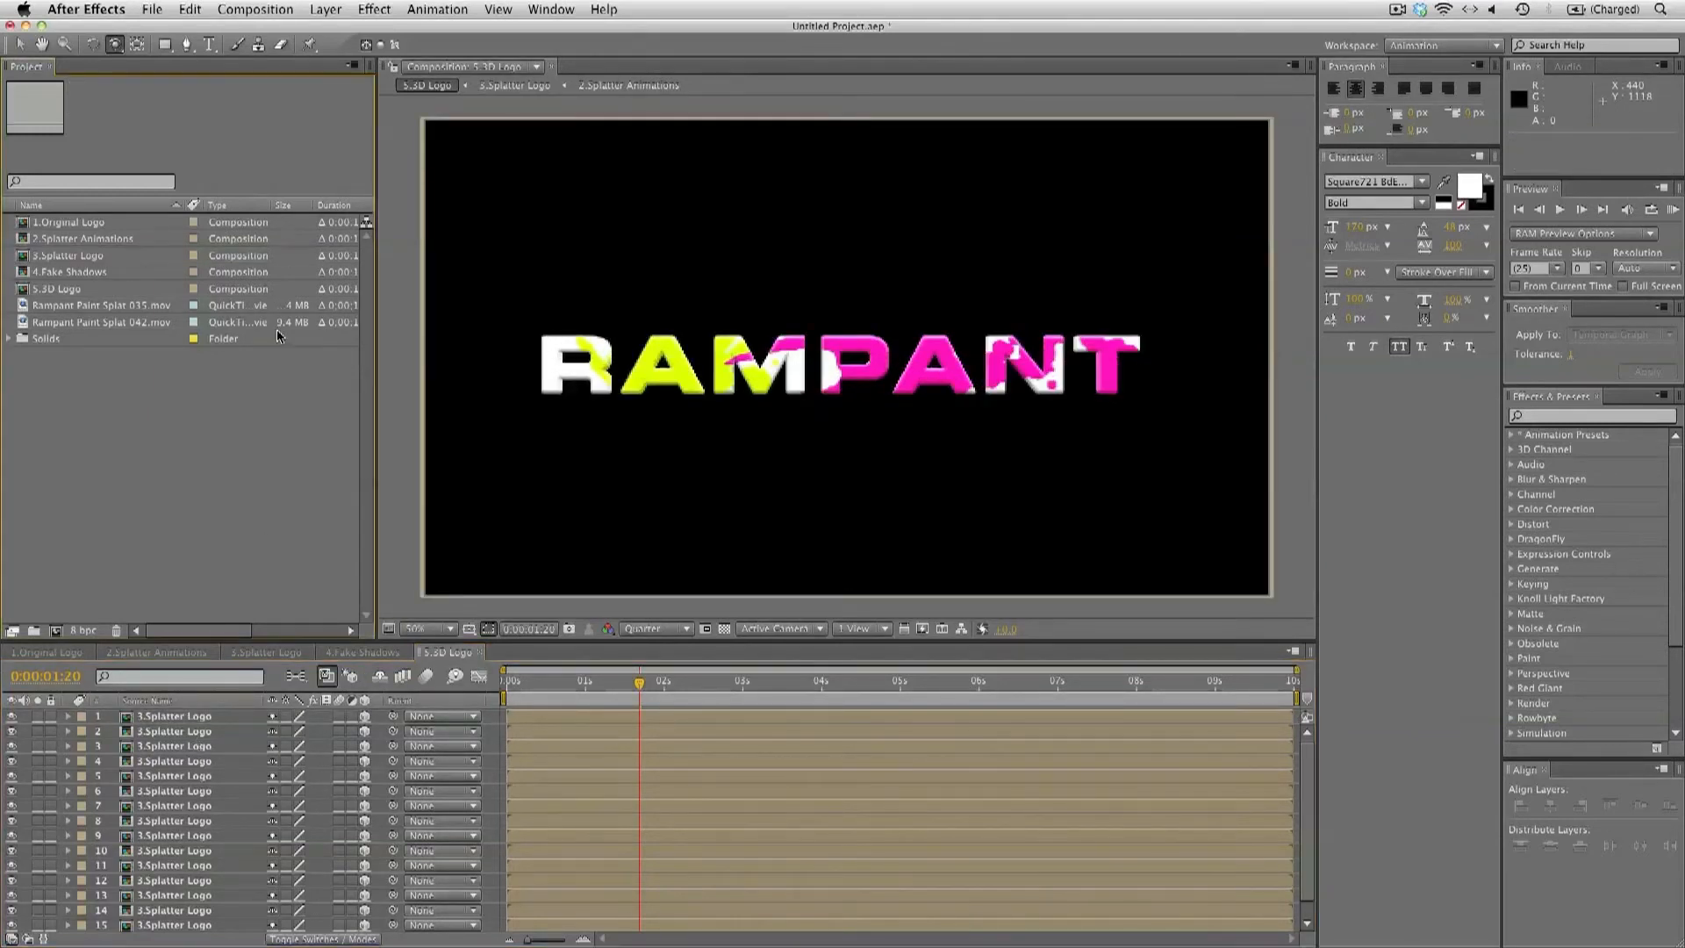
pyautogui.click(281, 11)
pyautogui.click(281, 31)
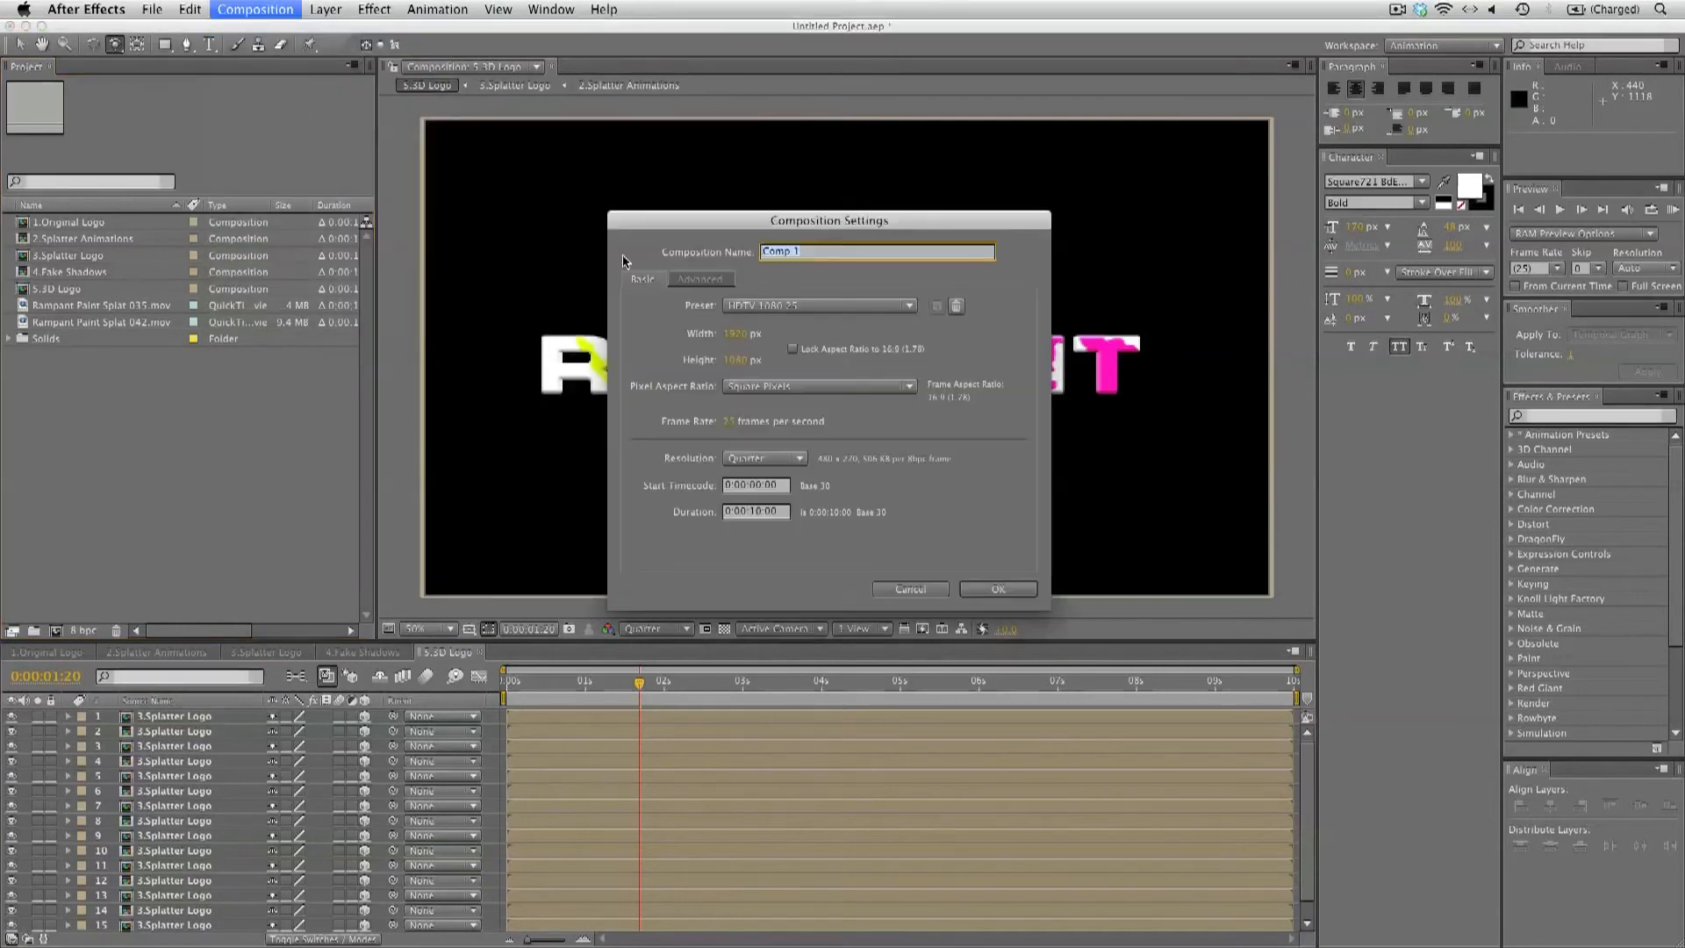
pyautogui.write('G')
pyautogui.press('Return')
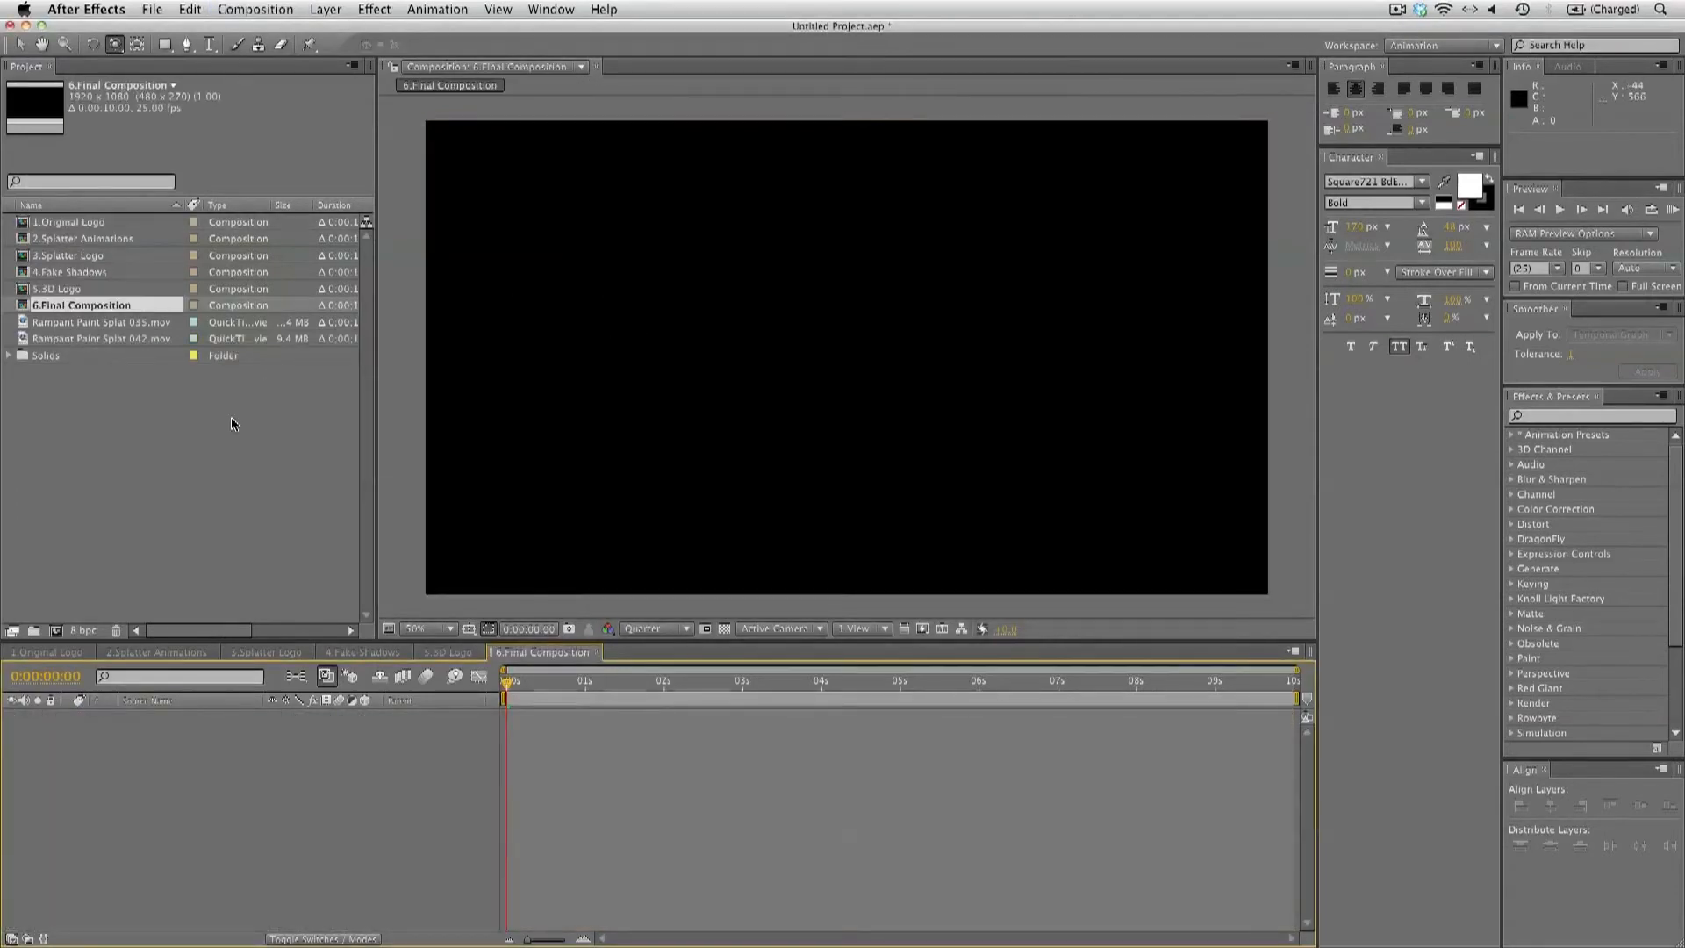
# Add the 2.Splatter Animations composition to 6.Final Composition and make it a 3D layer
pyautogui.click(110, 239)
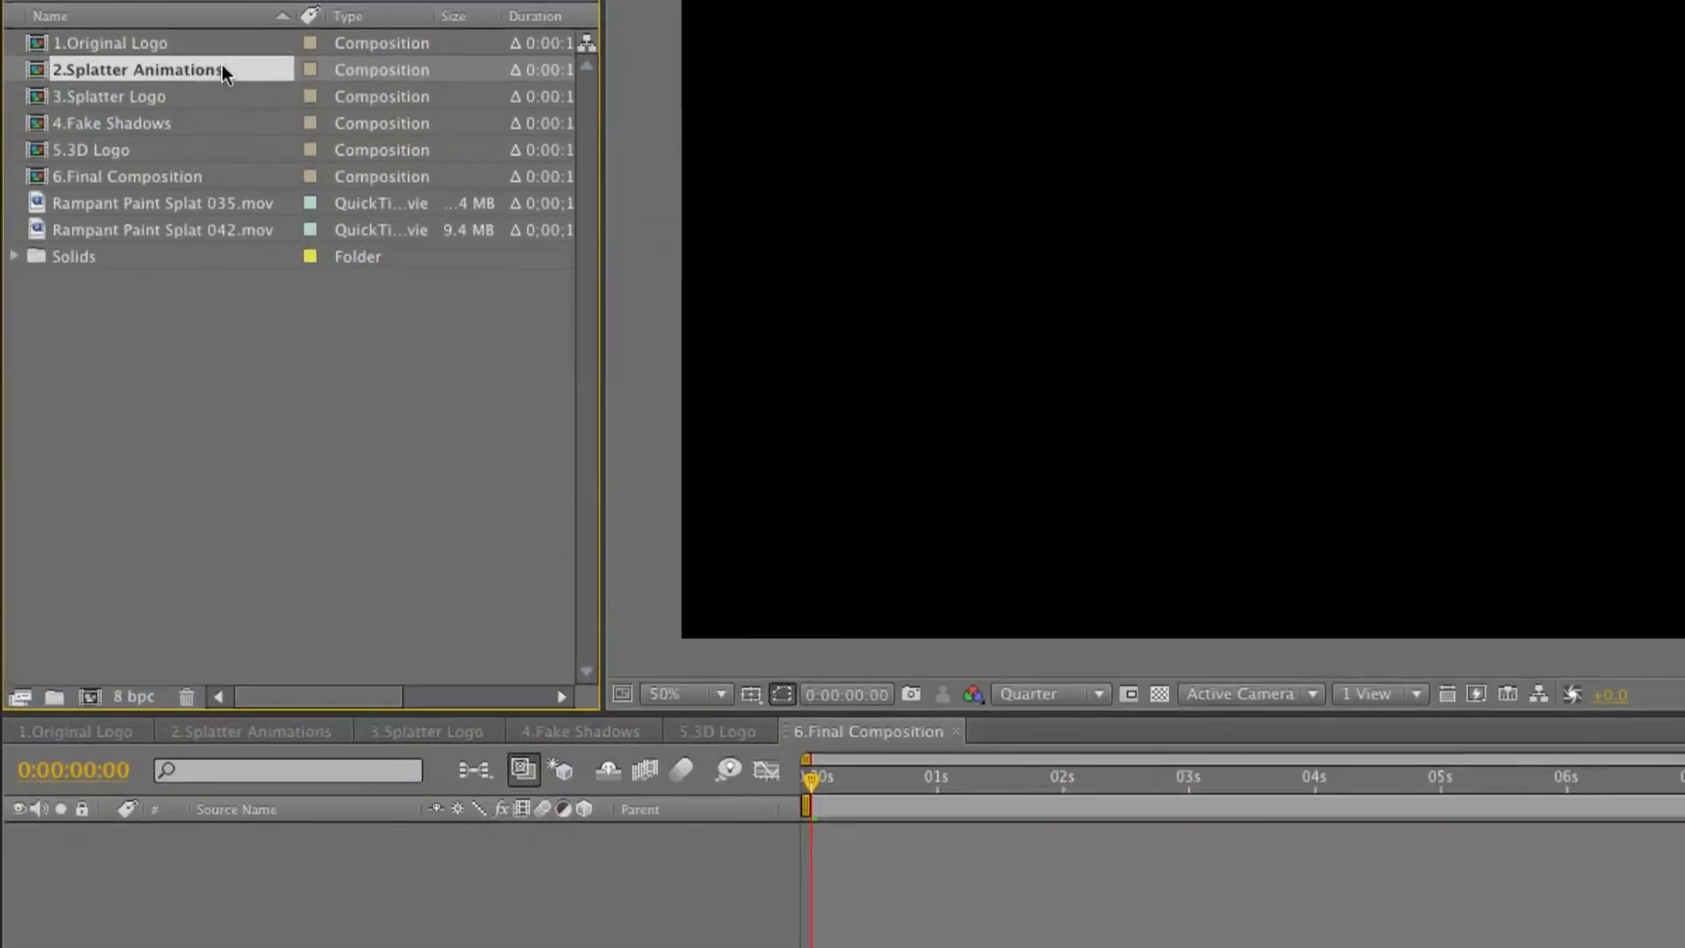
pyautogui.moveTo(223, 74); pyautogui.dragTo(404, 913)
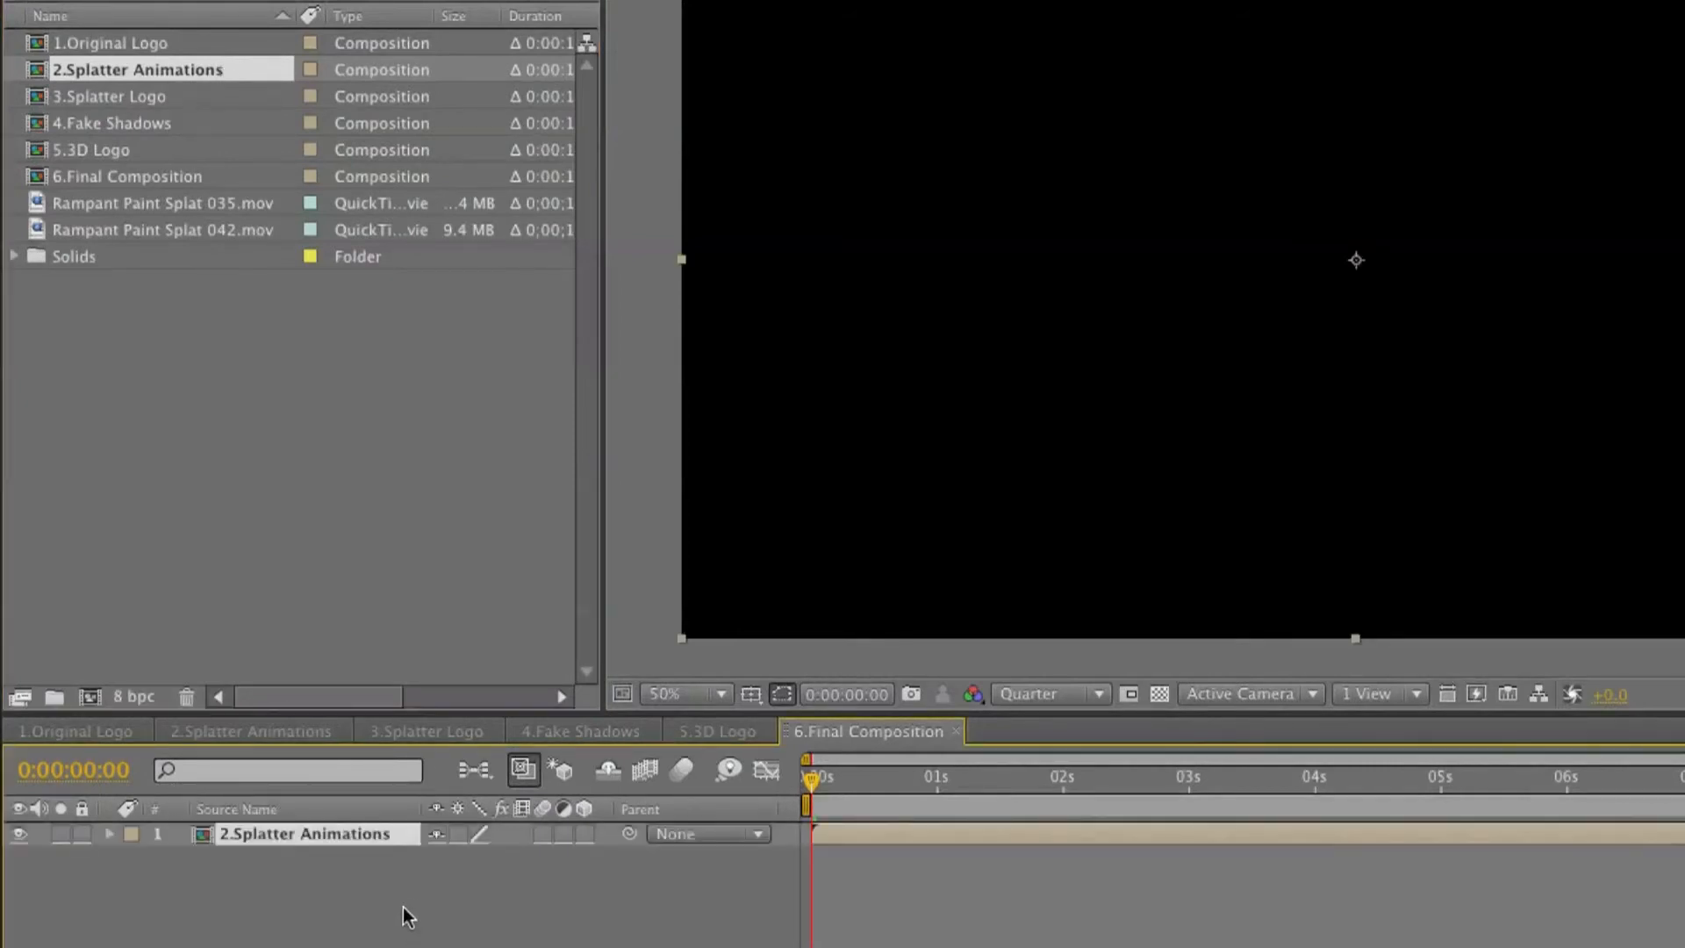
pyautogui.click(586, 835)
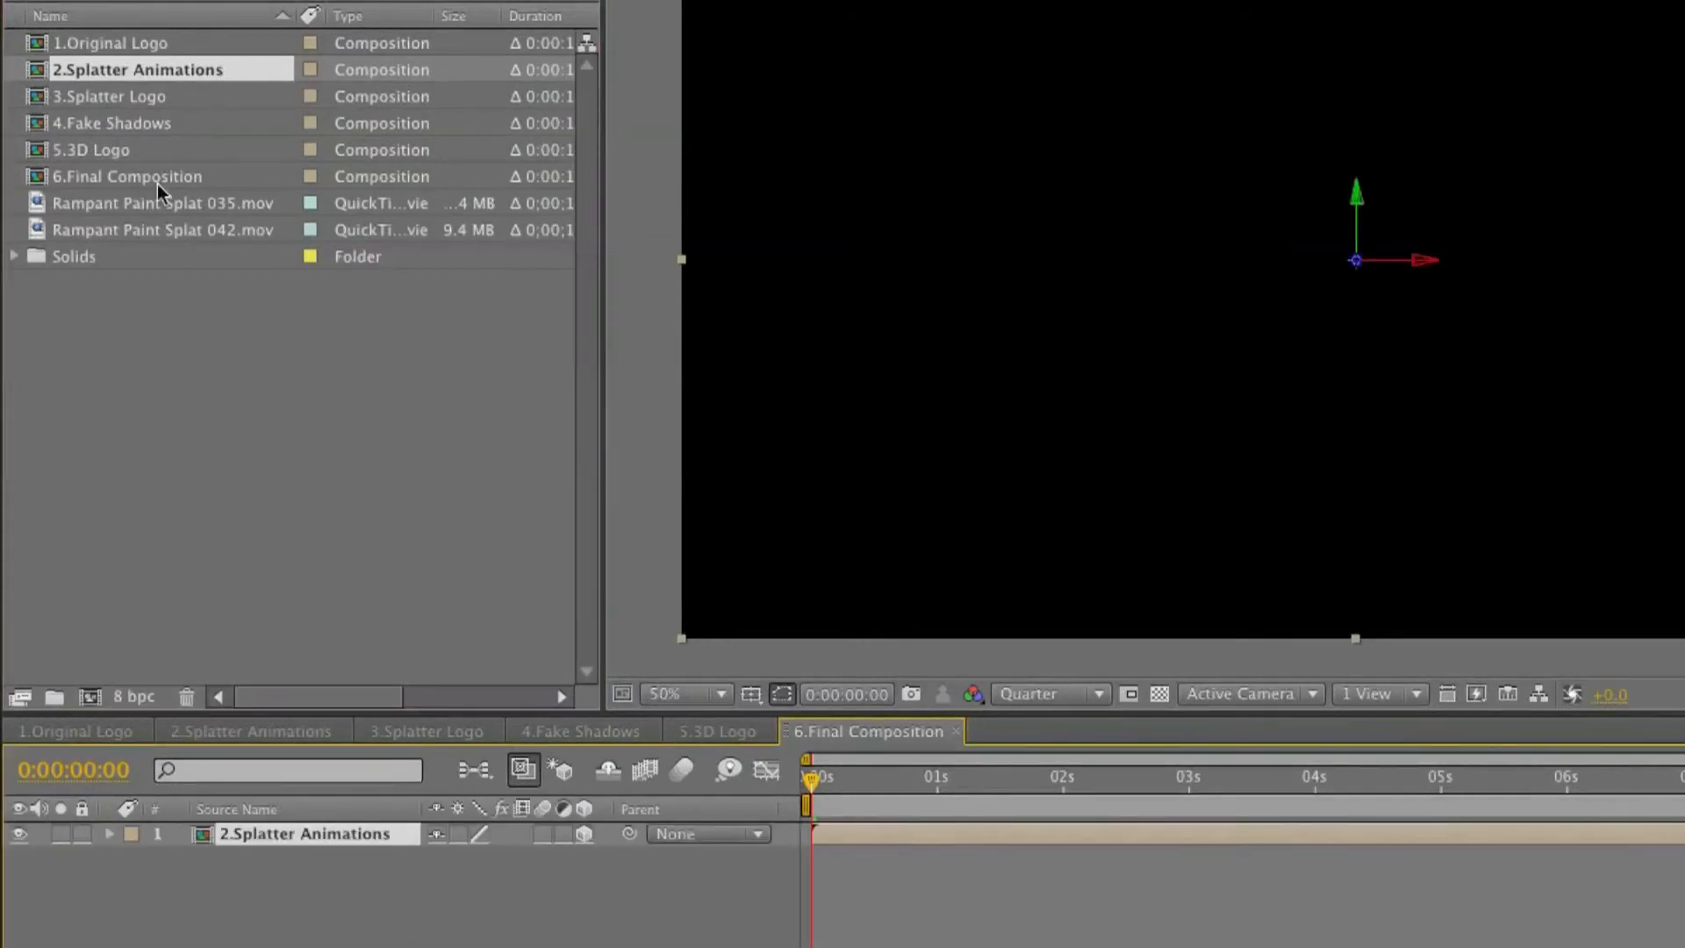
# Add 4.Fake Shadows above 2.Splatter Animations as a 3D layer with Z position -1, and reveal the splatter layer's Position
pyautogui.click(165, 128)
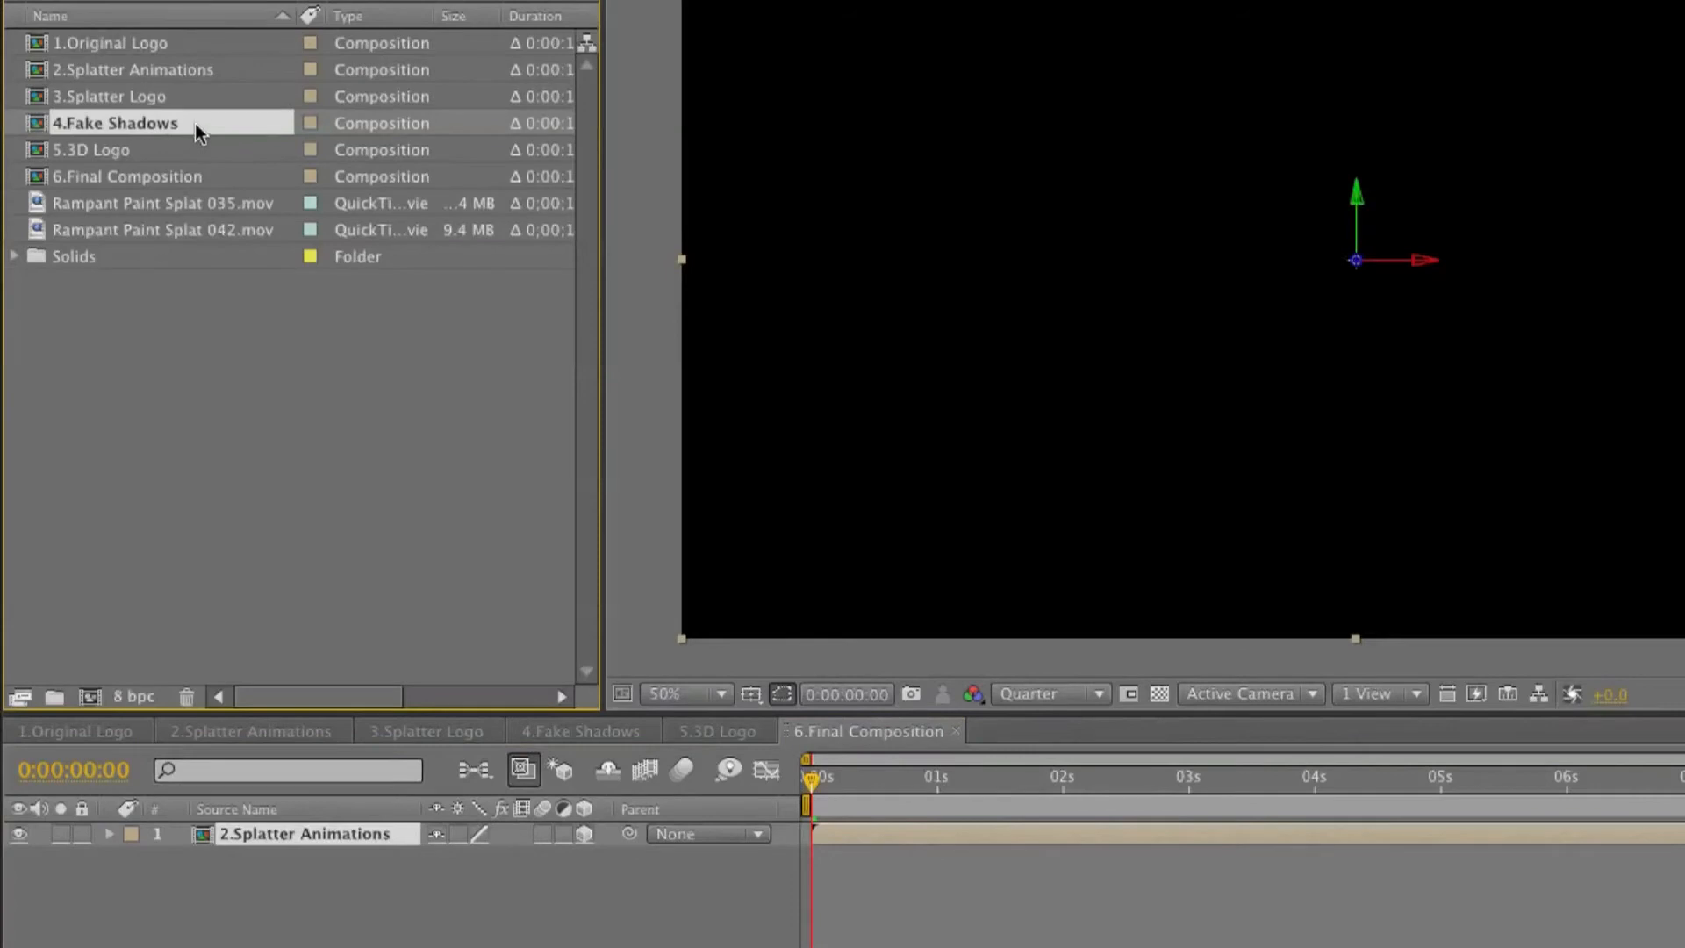
pyautogui.moveTo(200, 131); pyautogui.dragTo(571, 838)
pyautogui.click(584, 835)
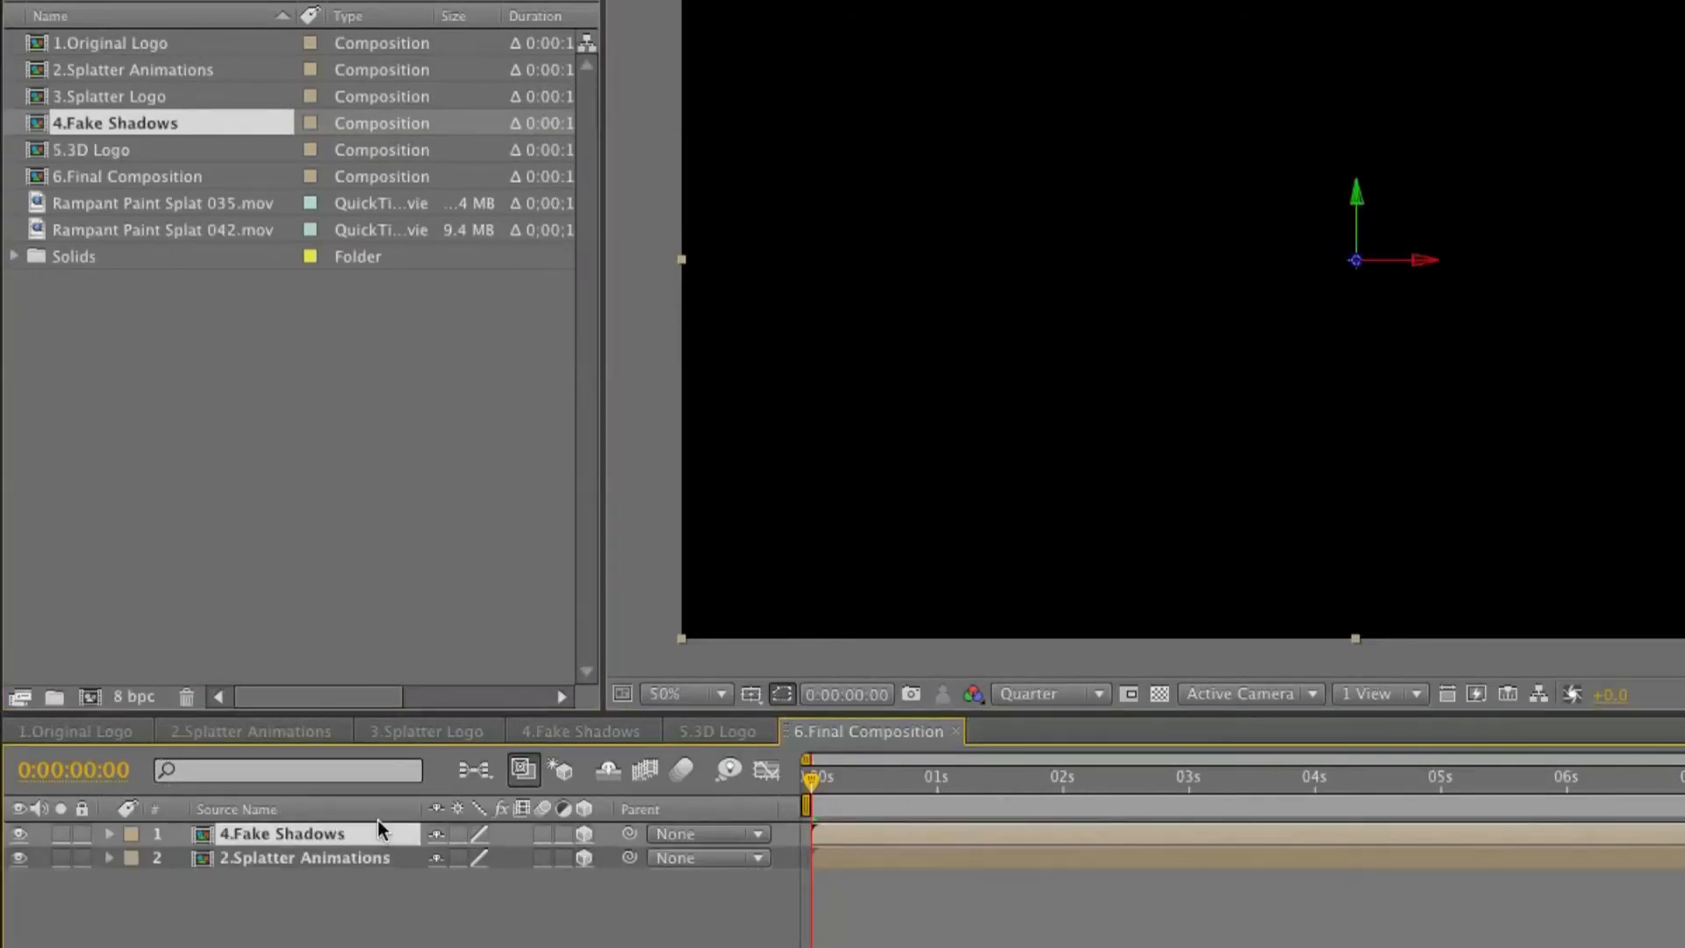
pyautogui.press('p')
pyautogui.click(550, 859)
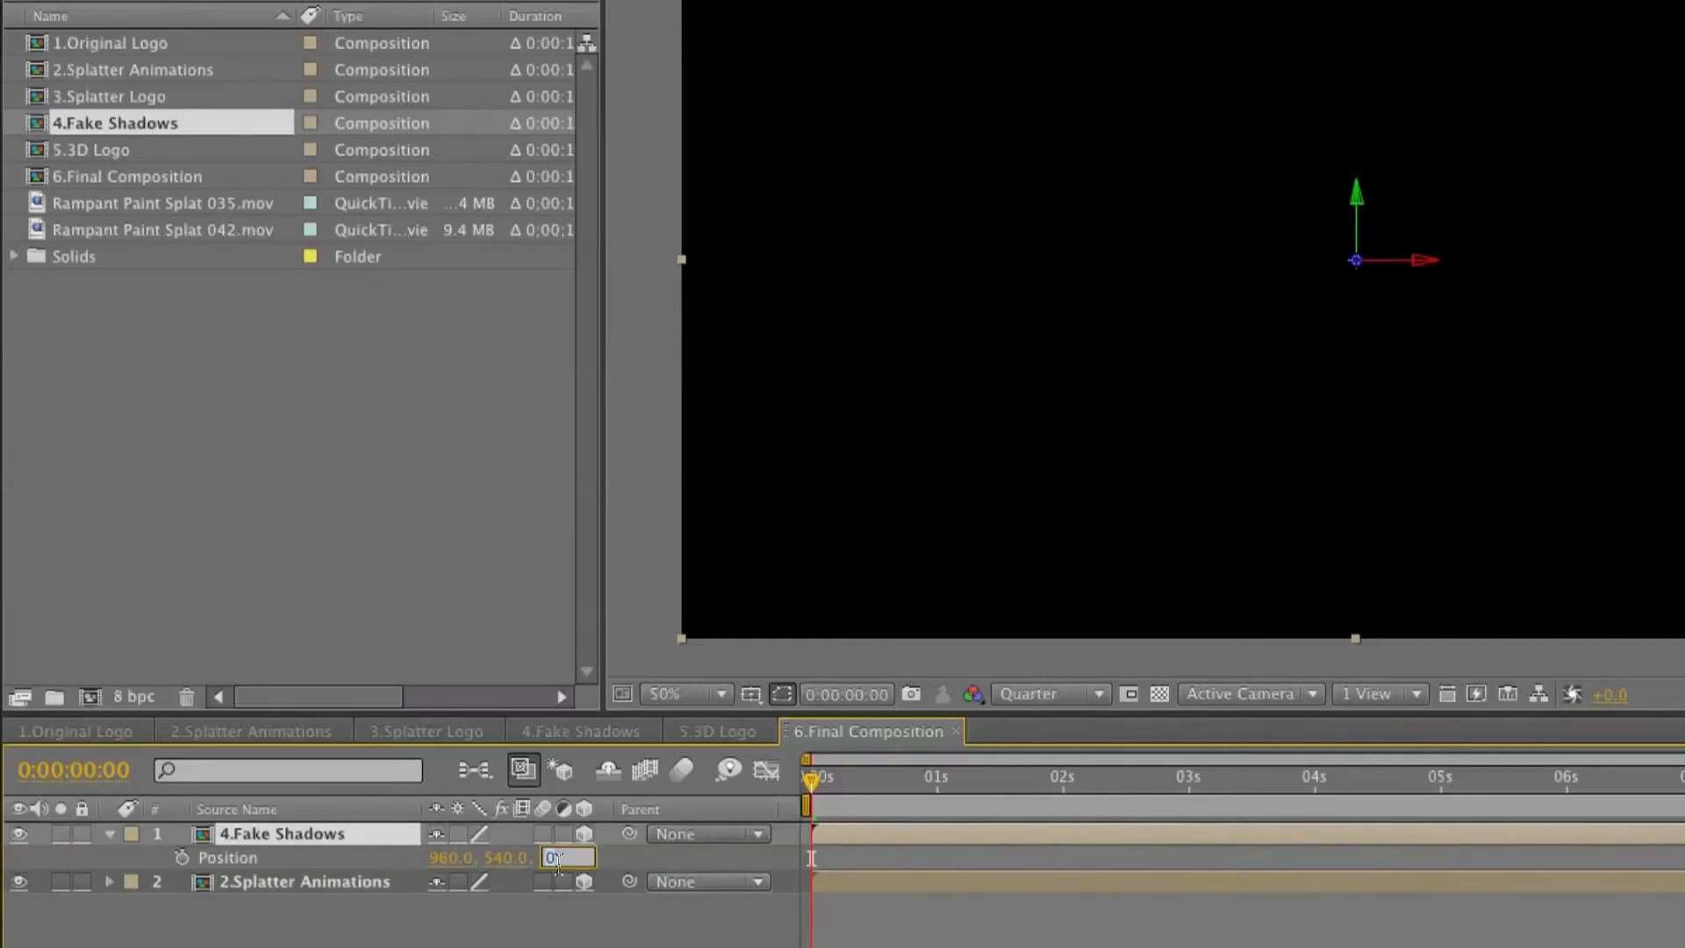
pyautogui.click(811, 858)
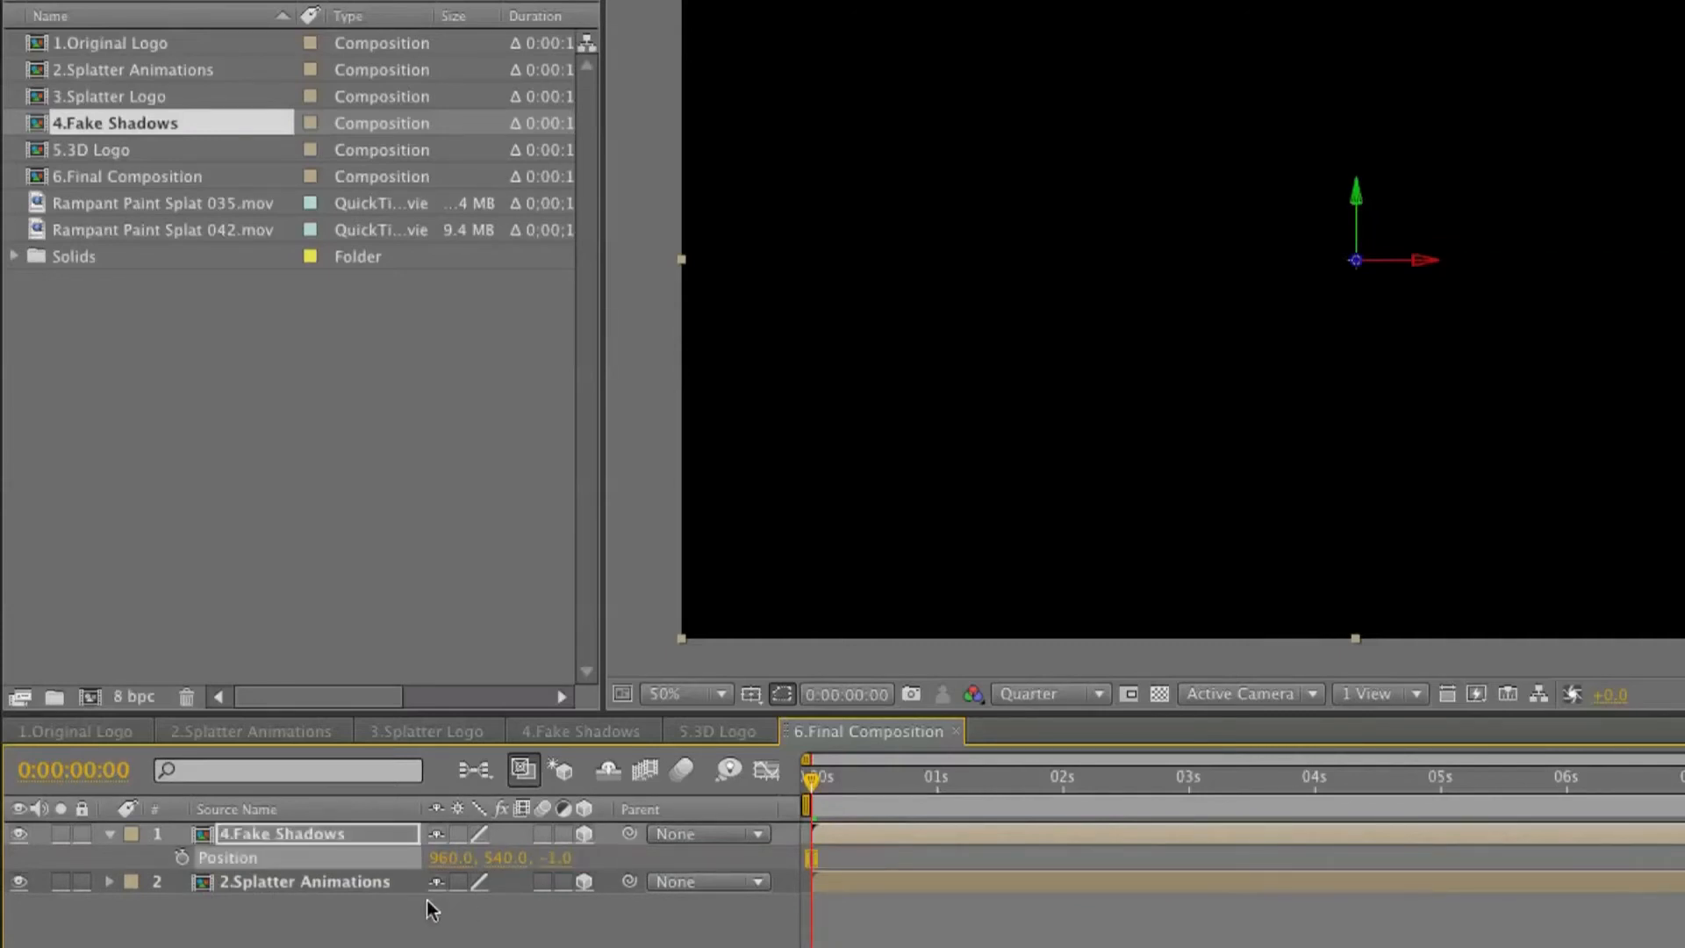
pyautogui.click(365, 885)
pyautogui.press('p')
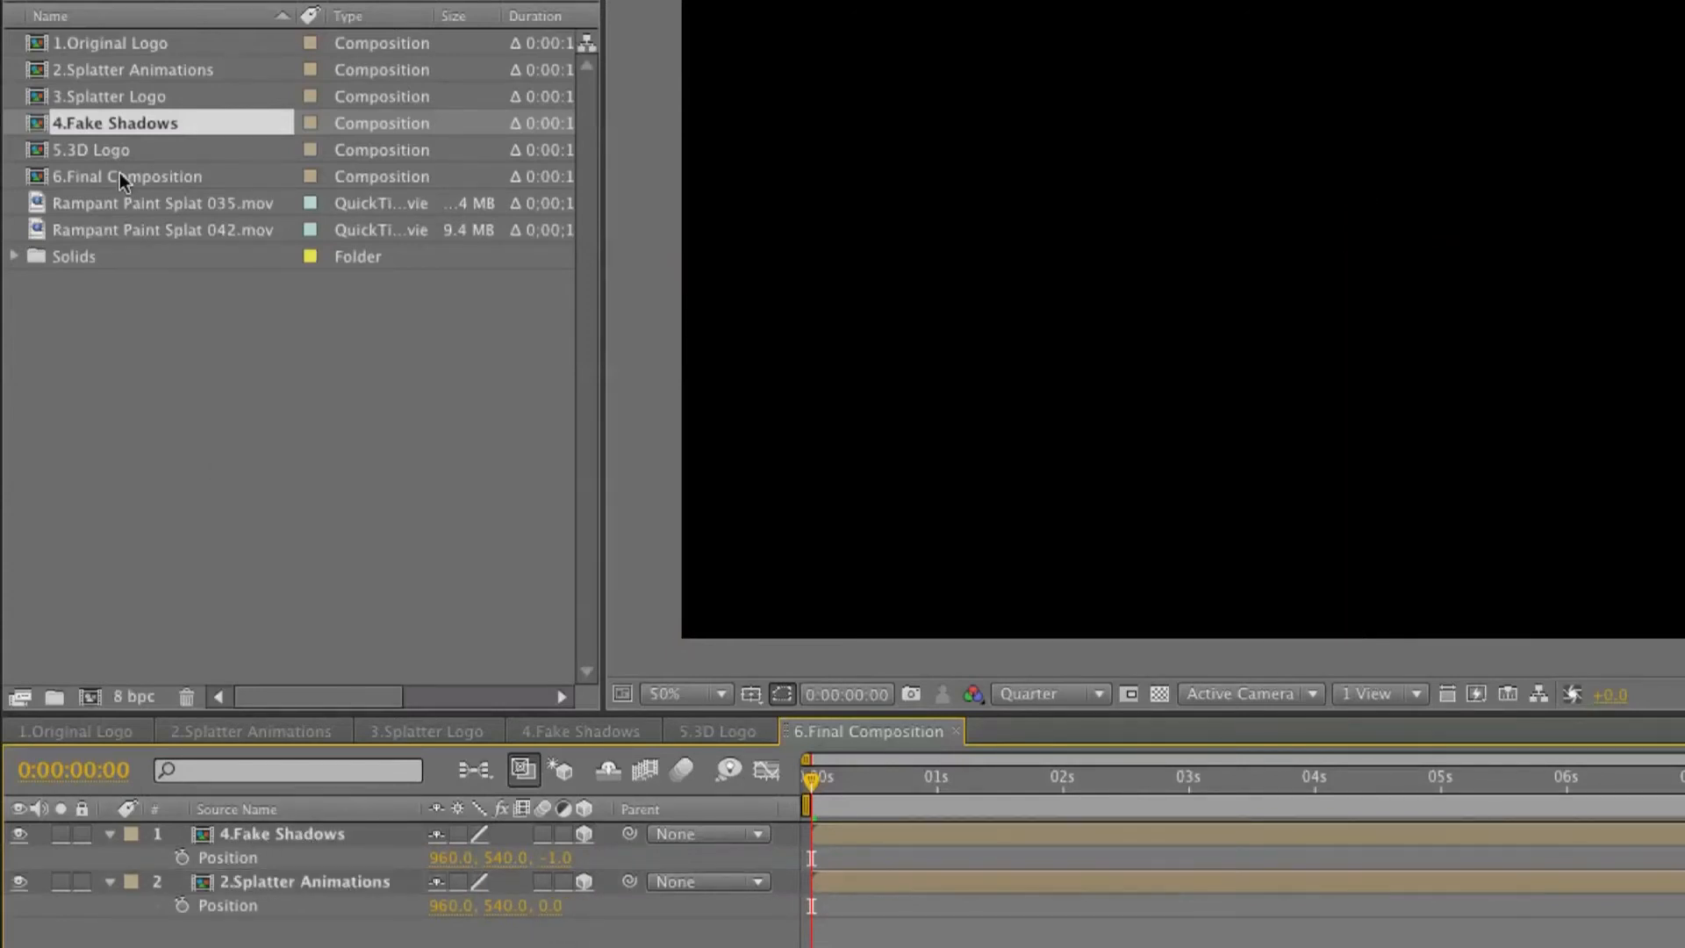
# Add 5.3D Logo as the topmost layer, make it 3D and set its Z position to -2
pyautogui.click(114, 151)
pyautogui.moveTo(171, 156); pyautogui.dragTo(324, 833)
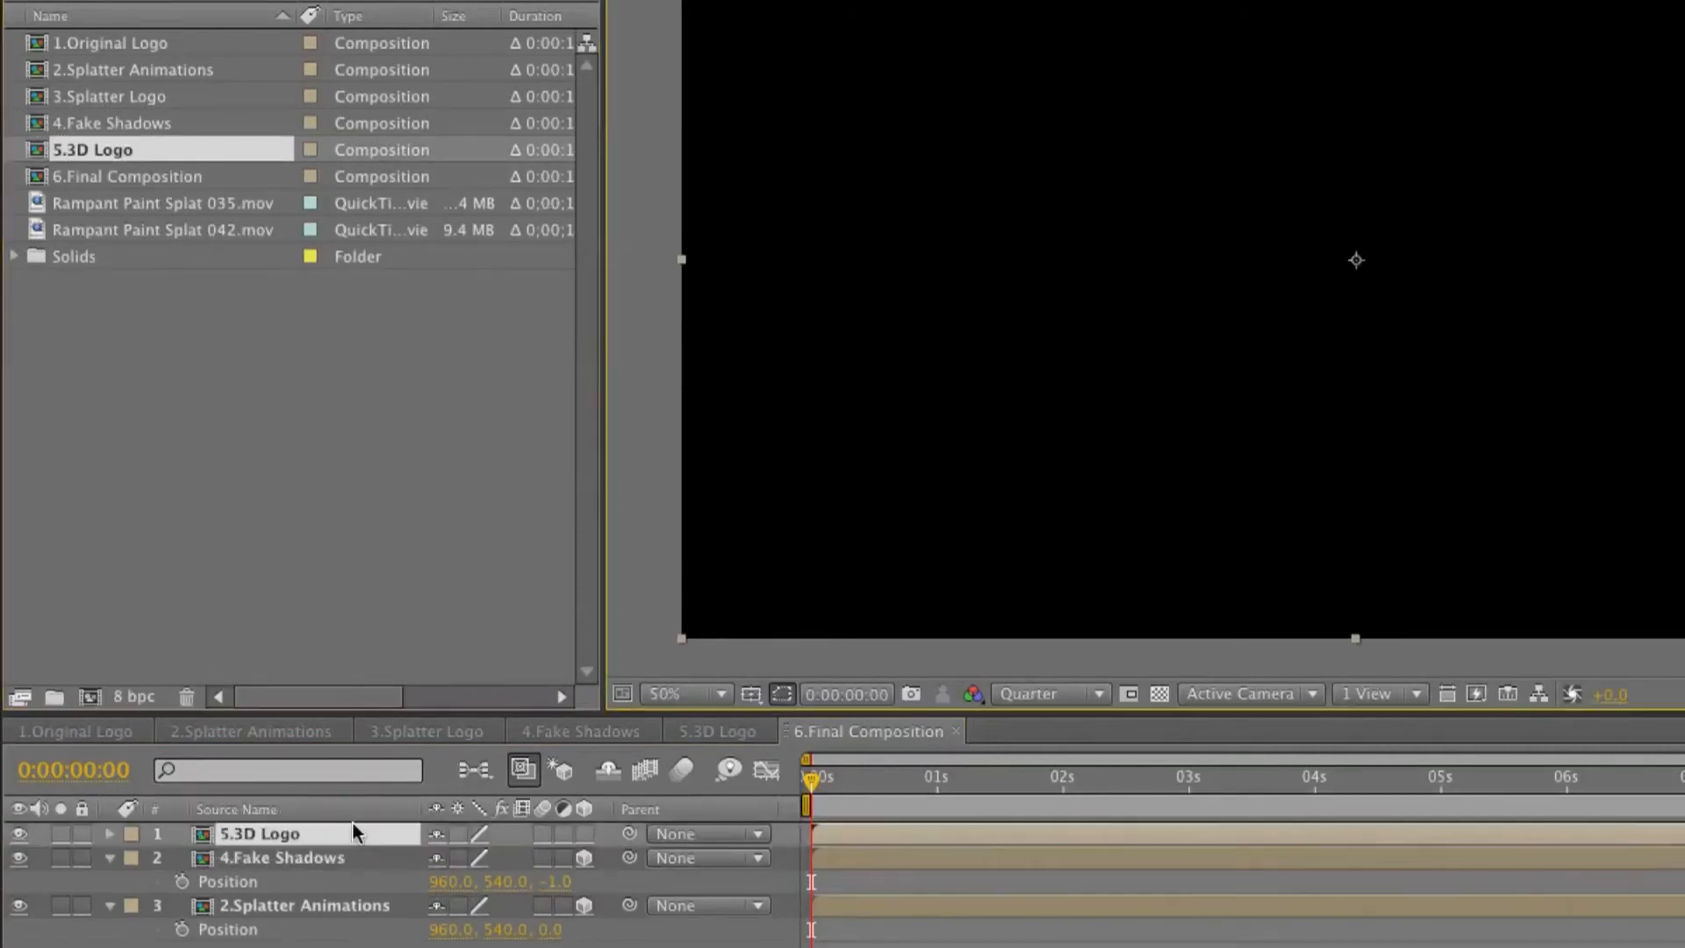
pyautogui.click(585, 834)
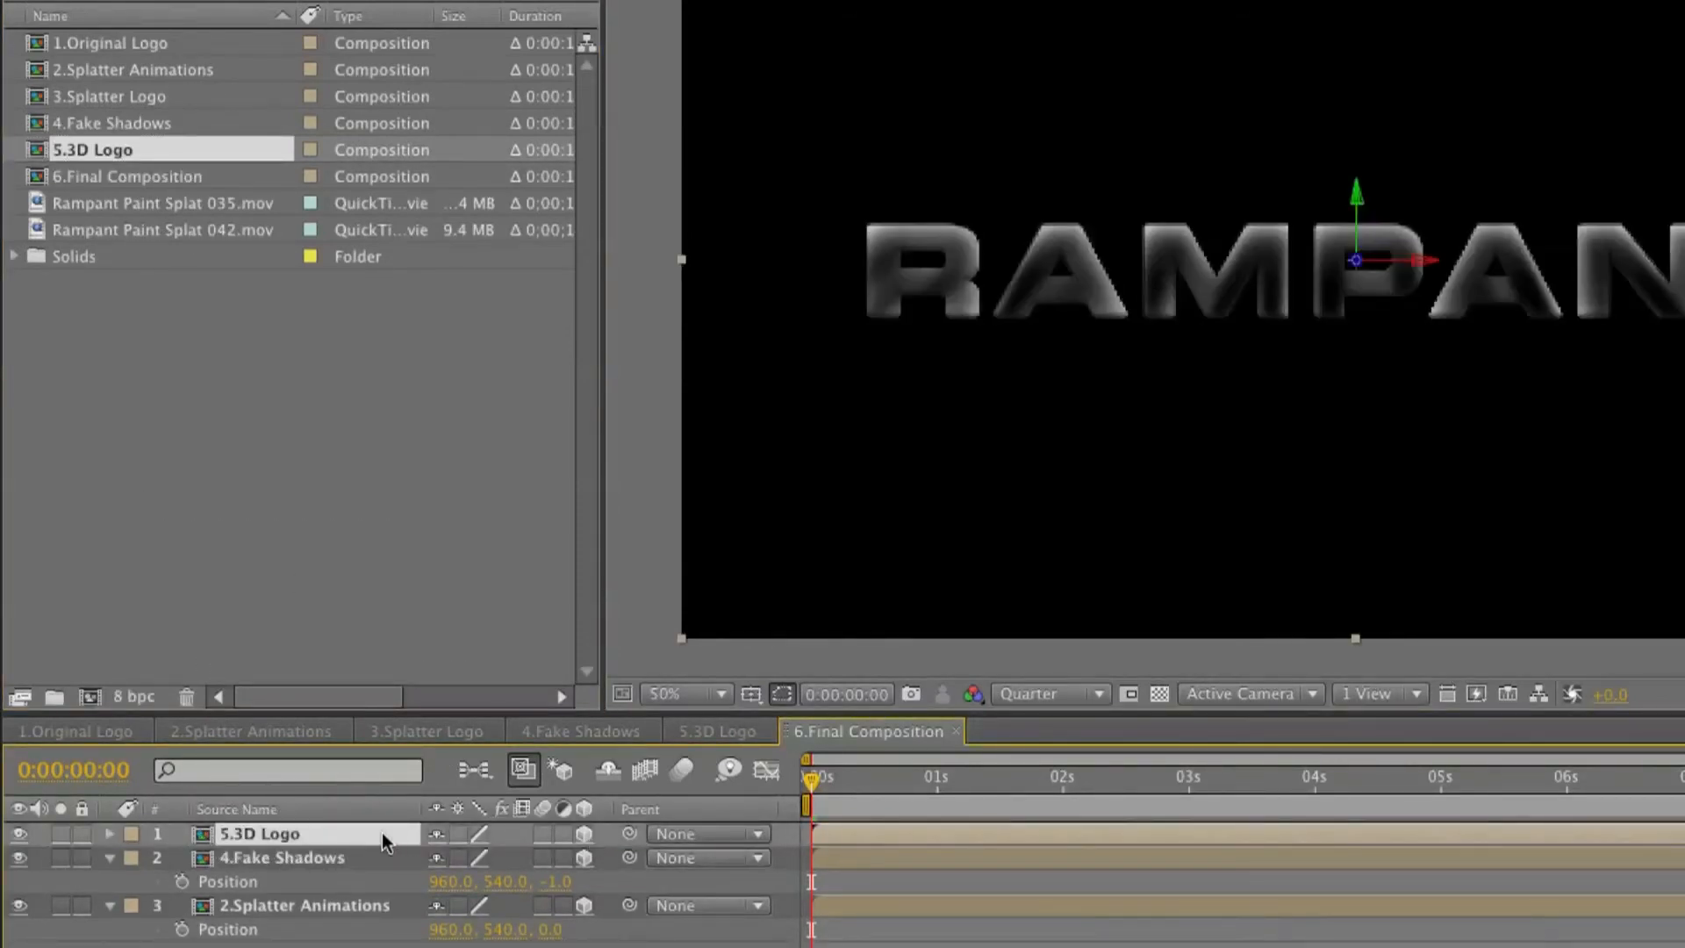
pyautogui.press('p')
pyautogui.click(561, 857)
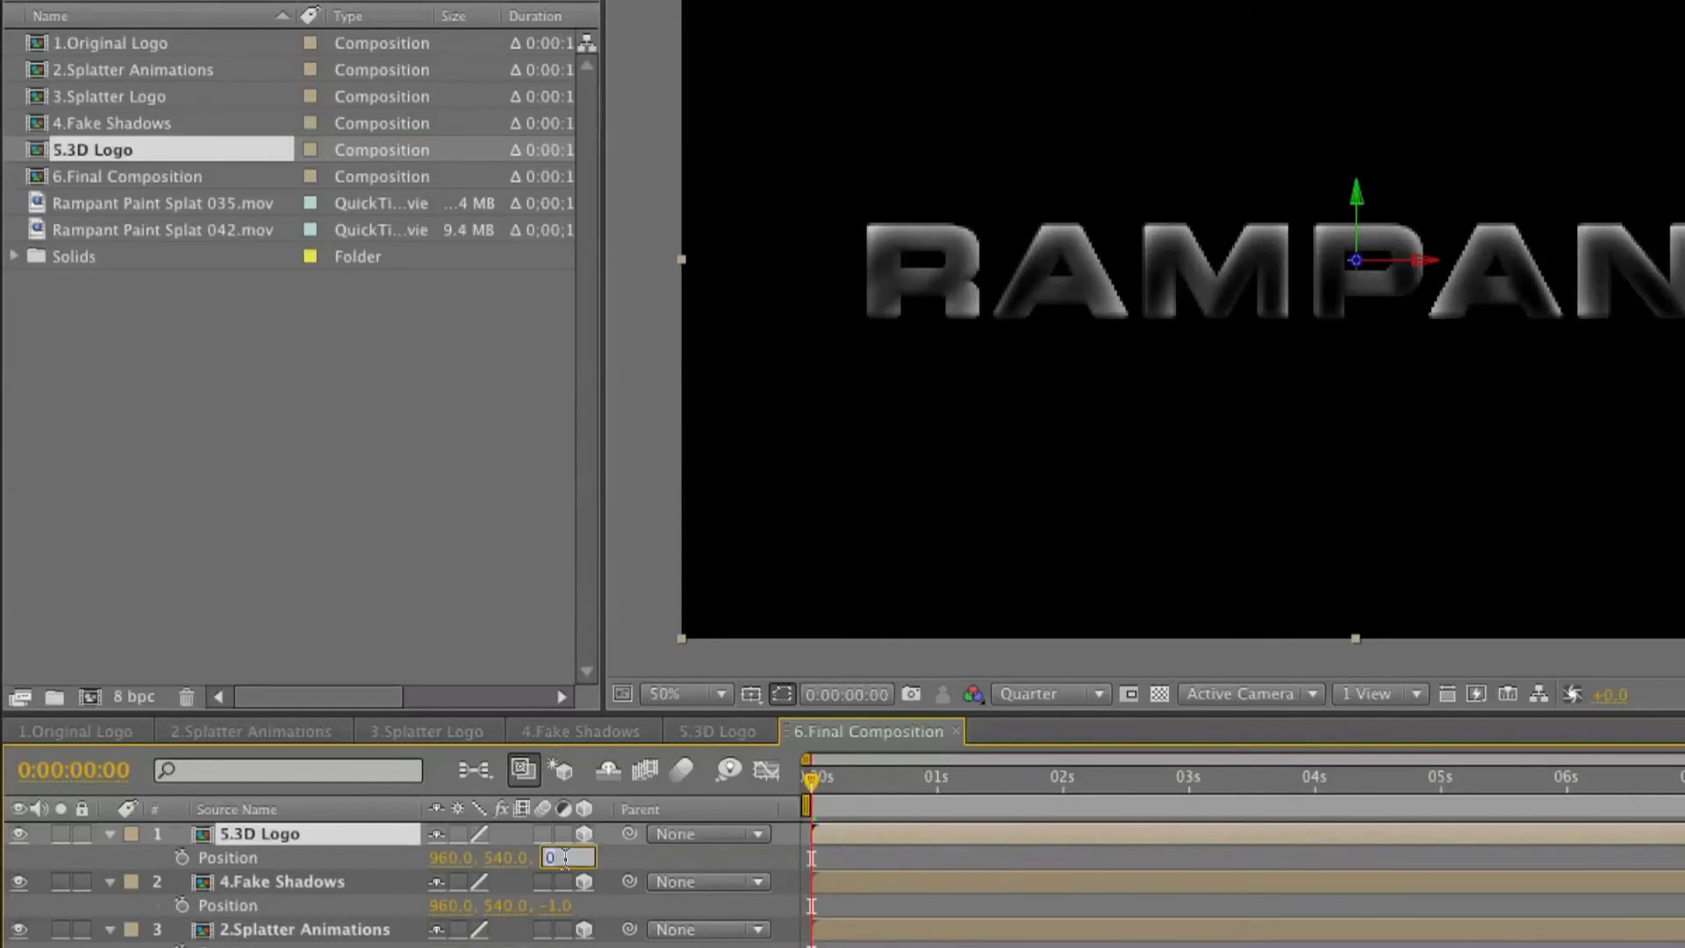
pyautogui.write('-2')
pyautogui.press('Return')
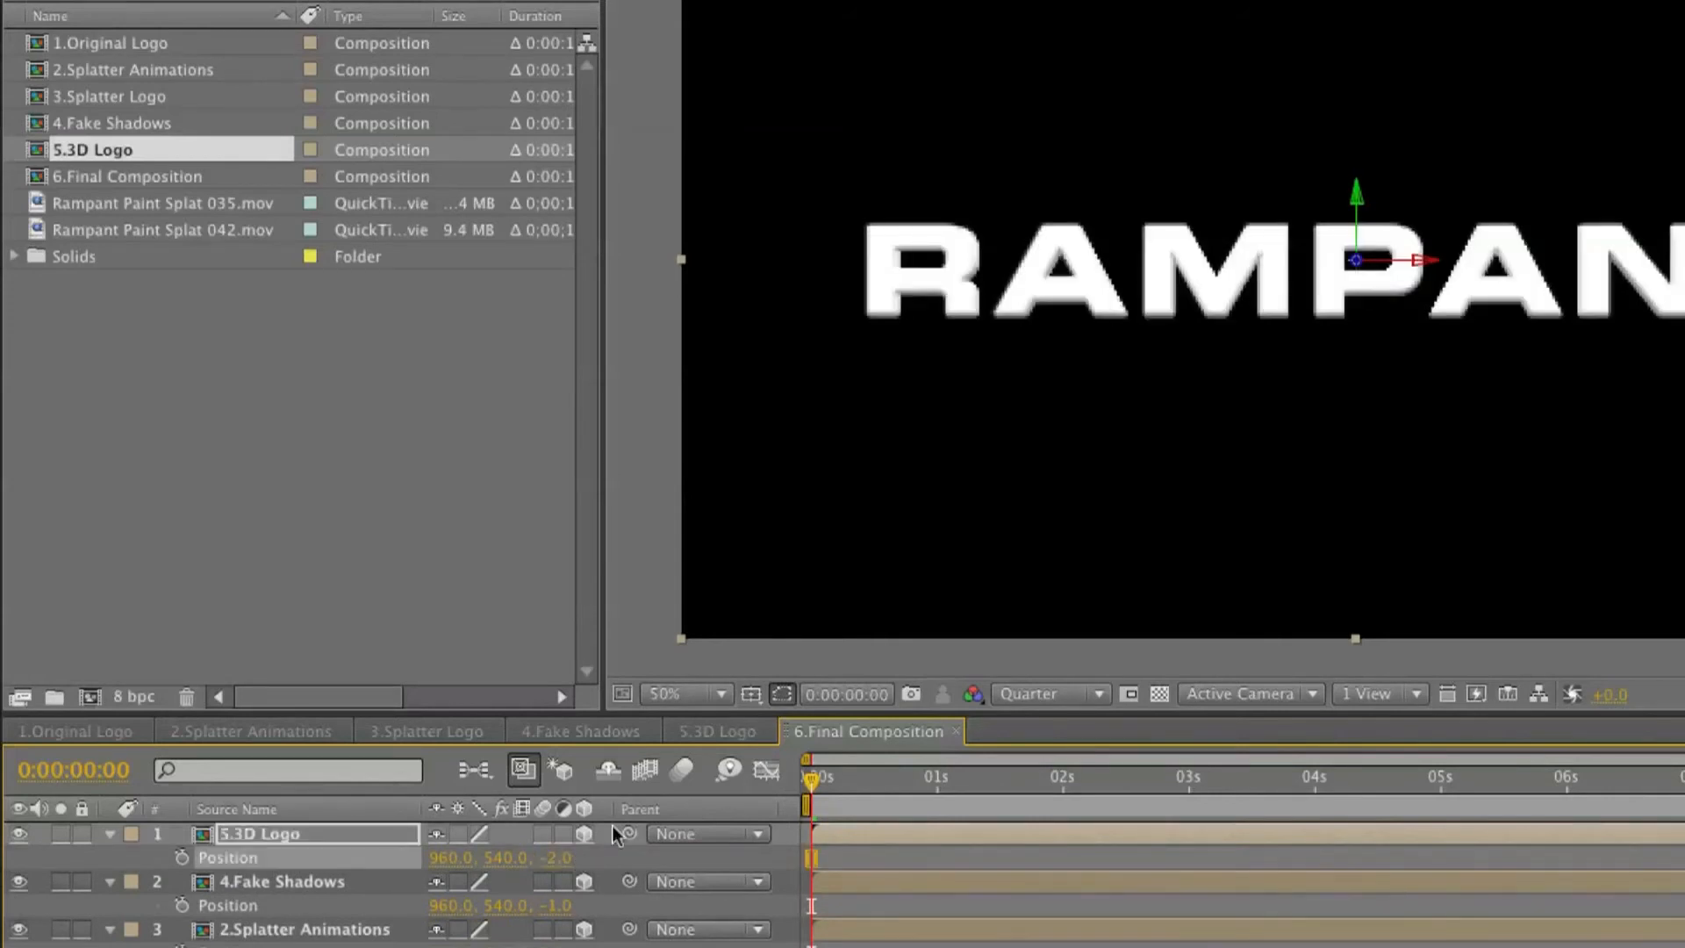
# Enable Collapse Transformations for the 5.3D Logo layer and collapse the property lists of all three layers
pyautogui.click(458, 833)
pyautogui.click(109, 833)
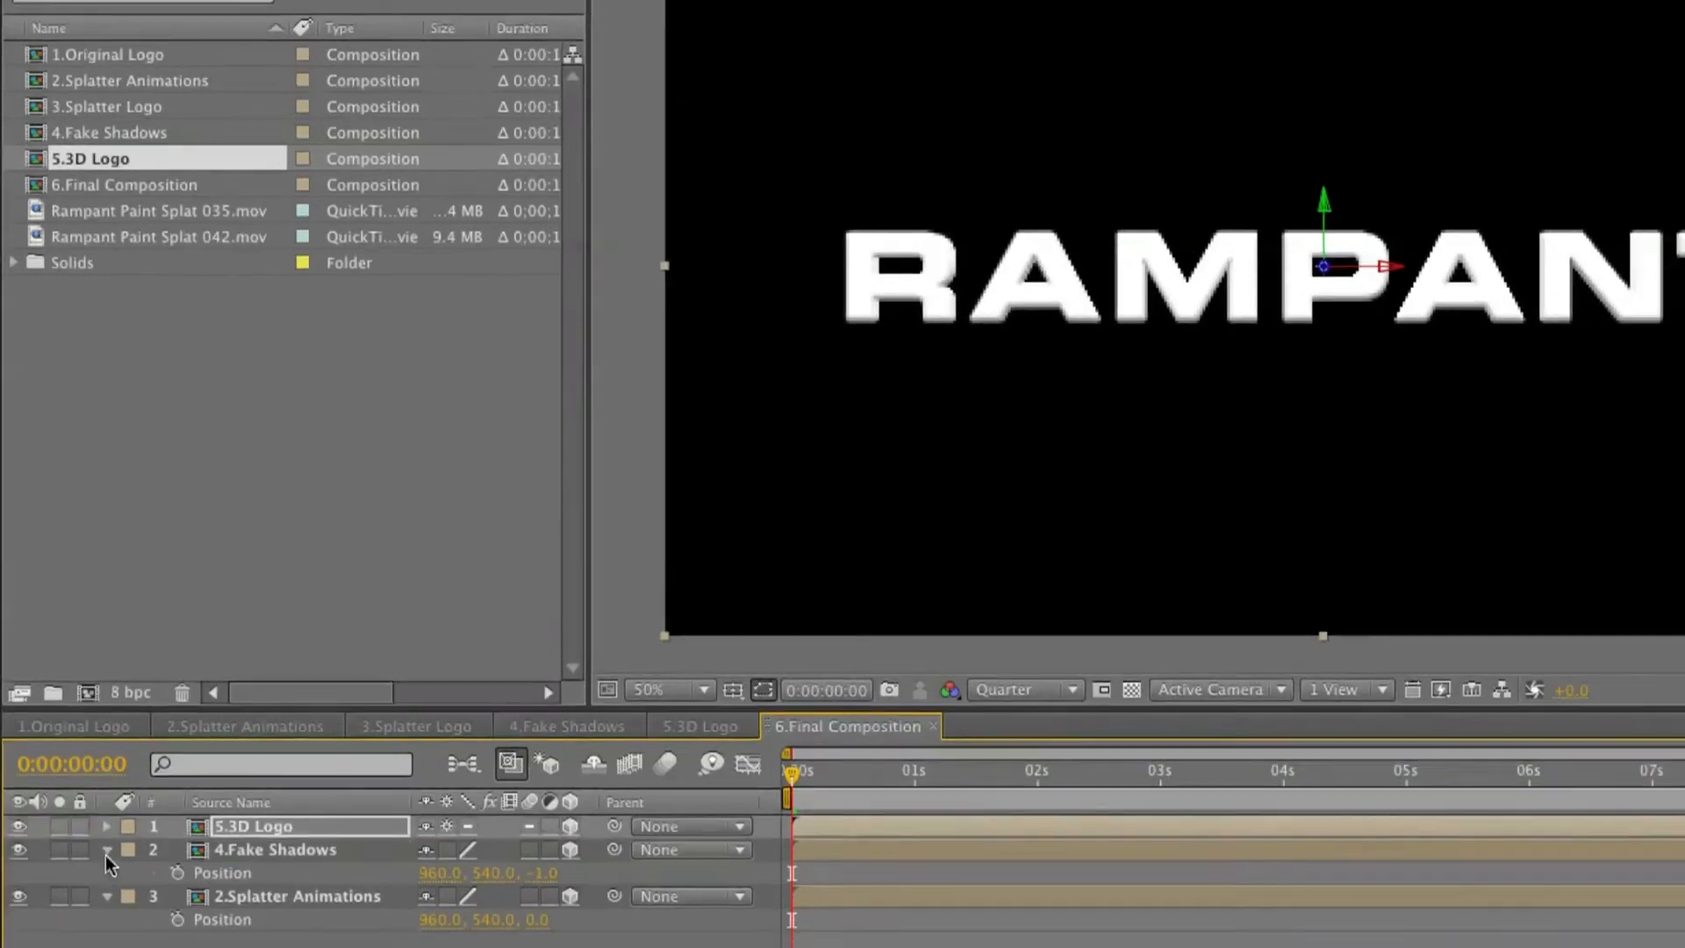
pyautogui.click(109, 881)
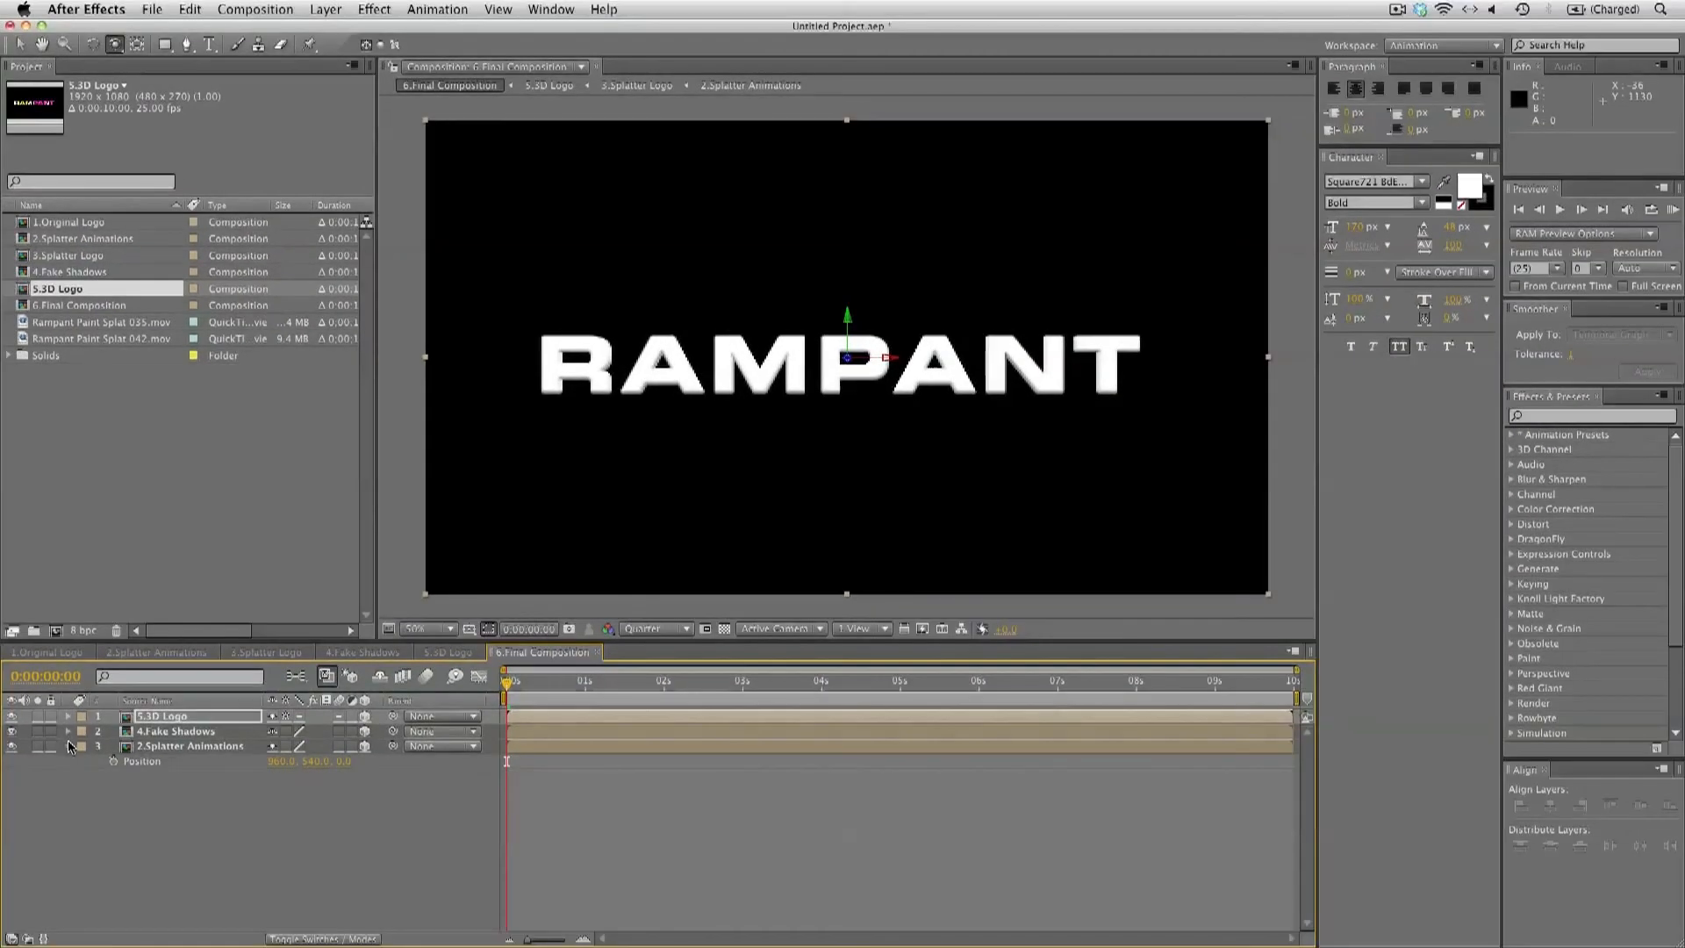
pyautogui.click(70, 747)
pyautogui.click(70, 777)
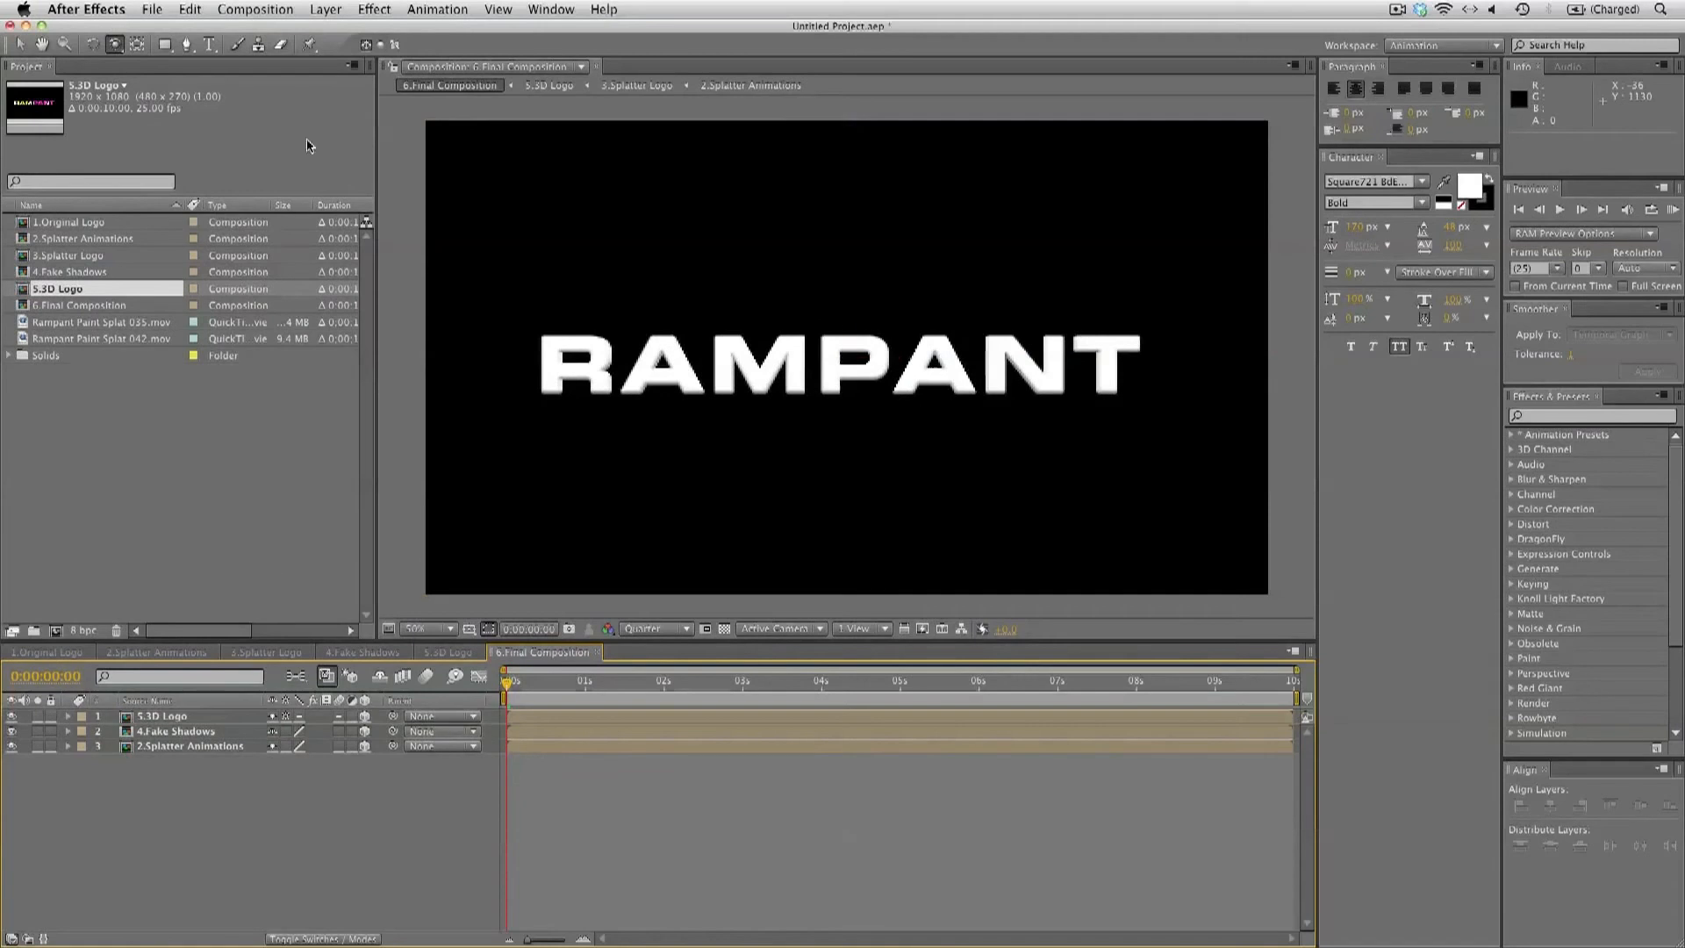
# Add a new camera with the 35mm preset to the final composition
pyautogui.click(325, 10)
pyautogui.moveTo(333, 33)
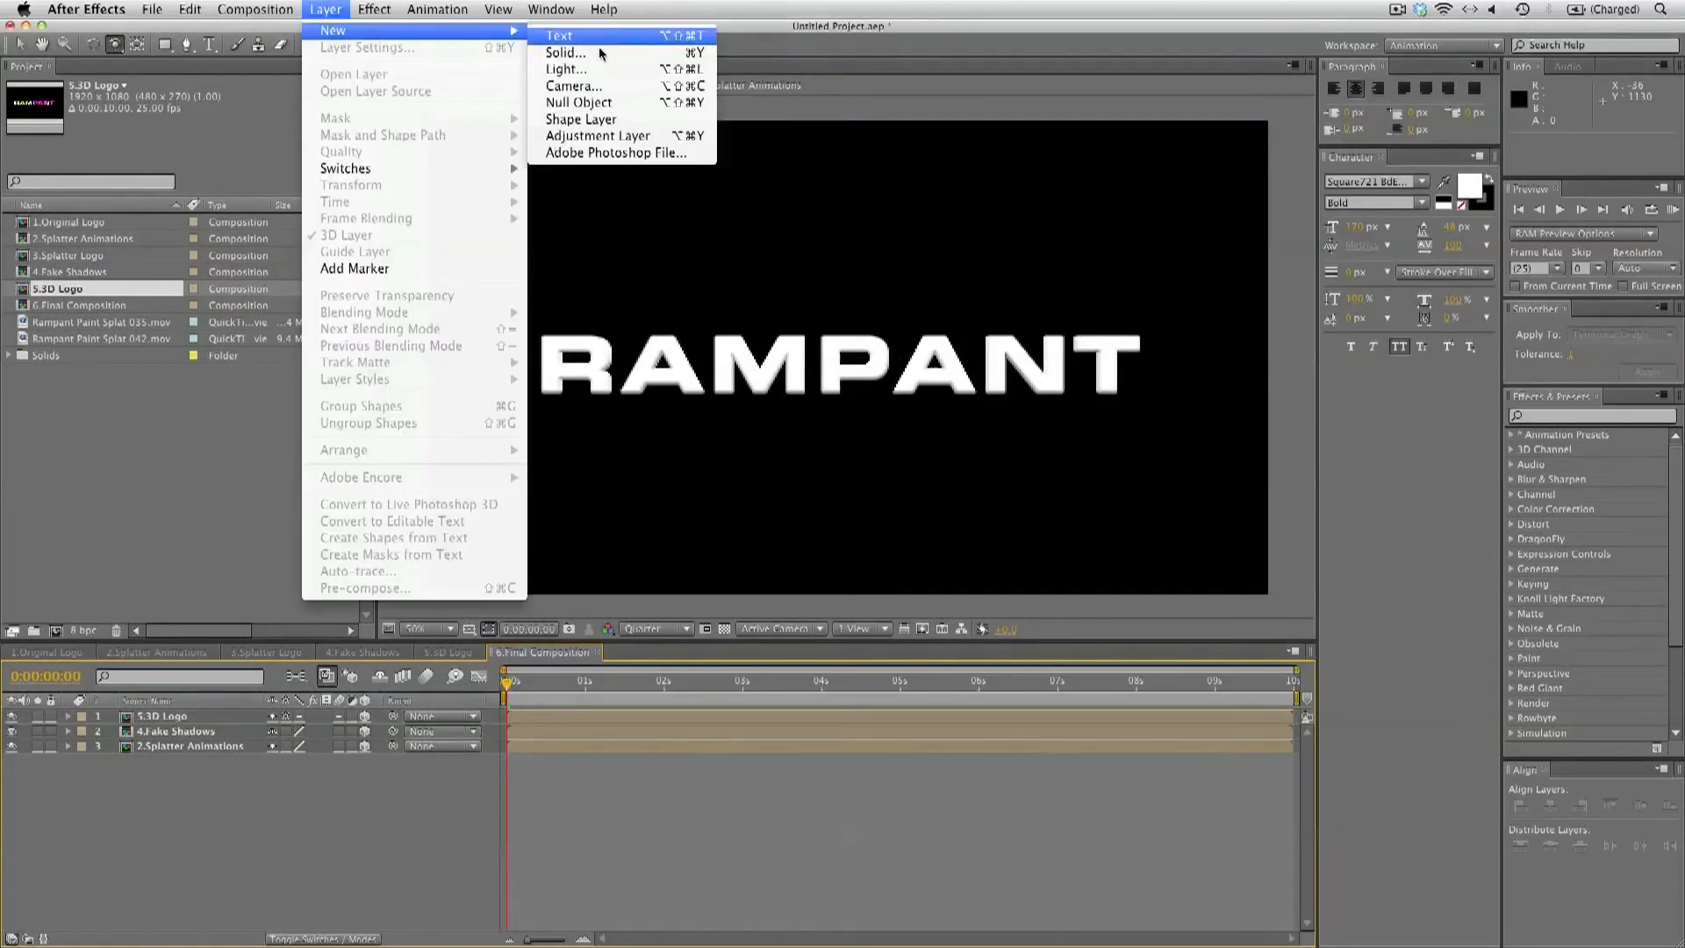
pyautogui.click(591, 89)
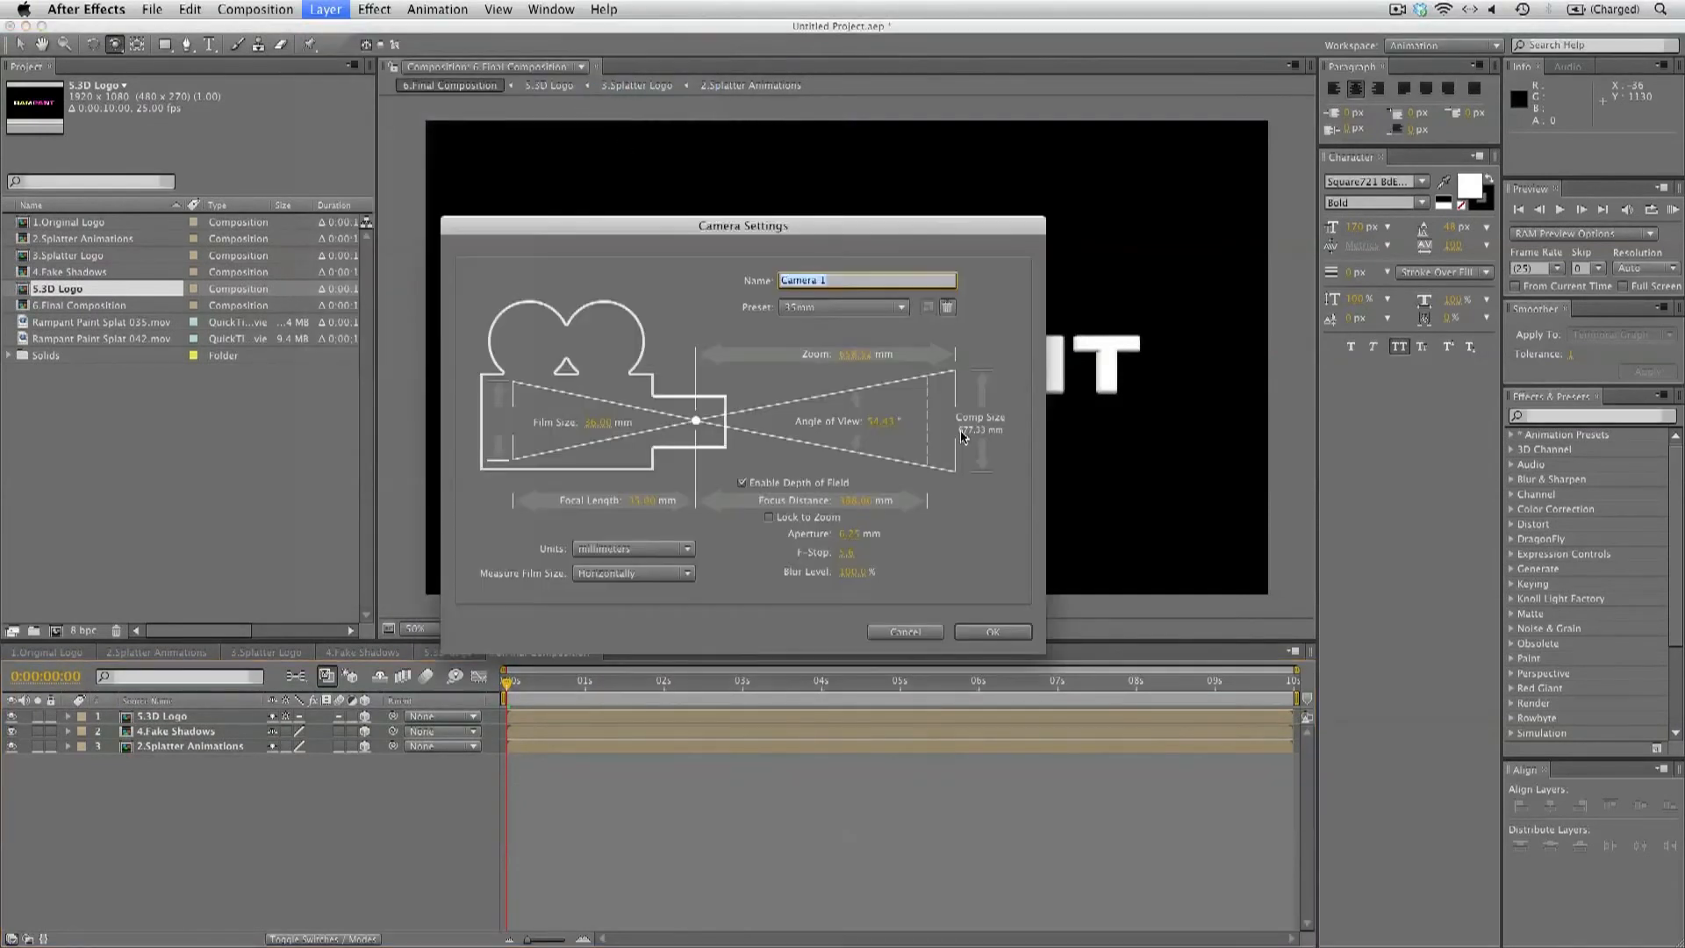
pyautogui.click(873, 307)
pyautogui.click(817, 418)
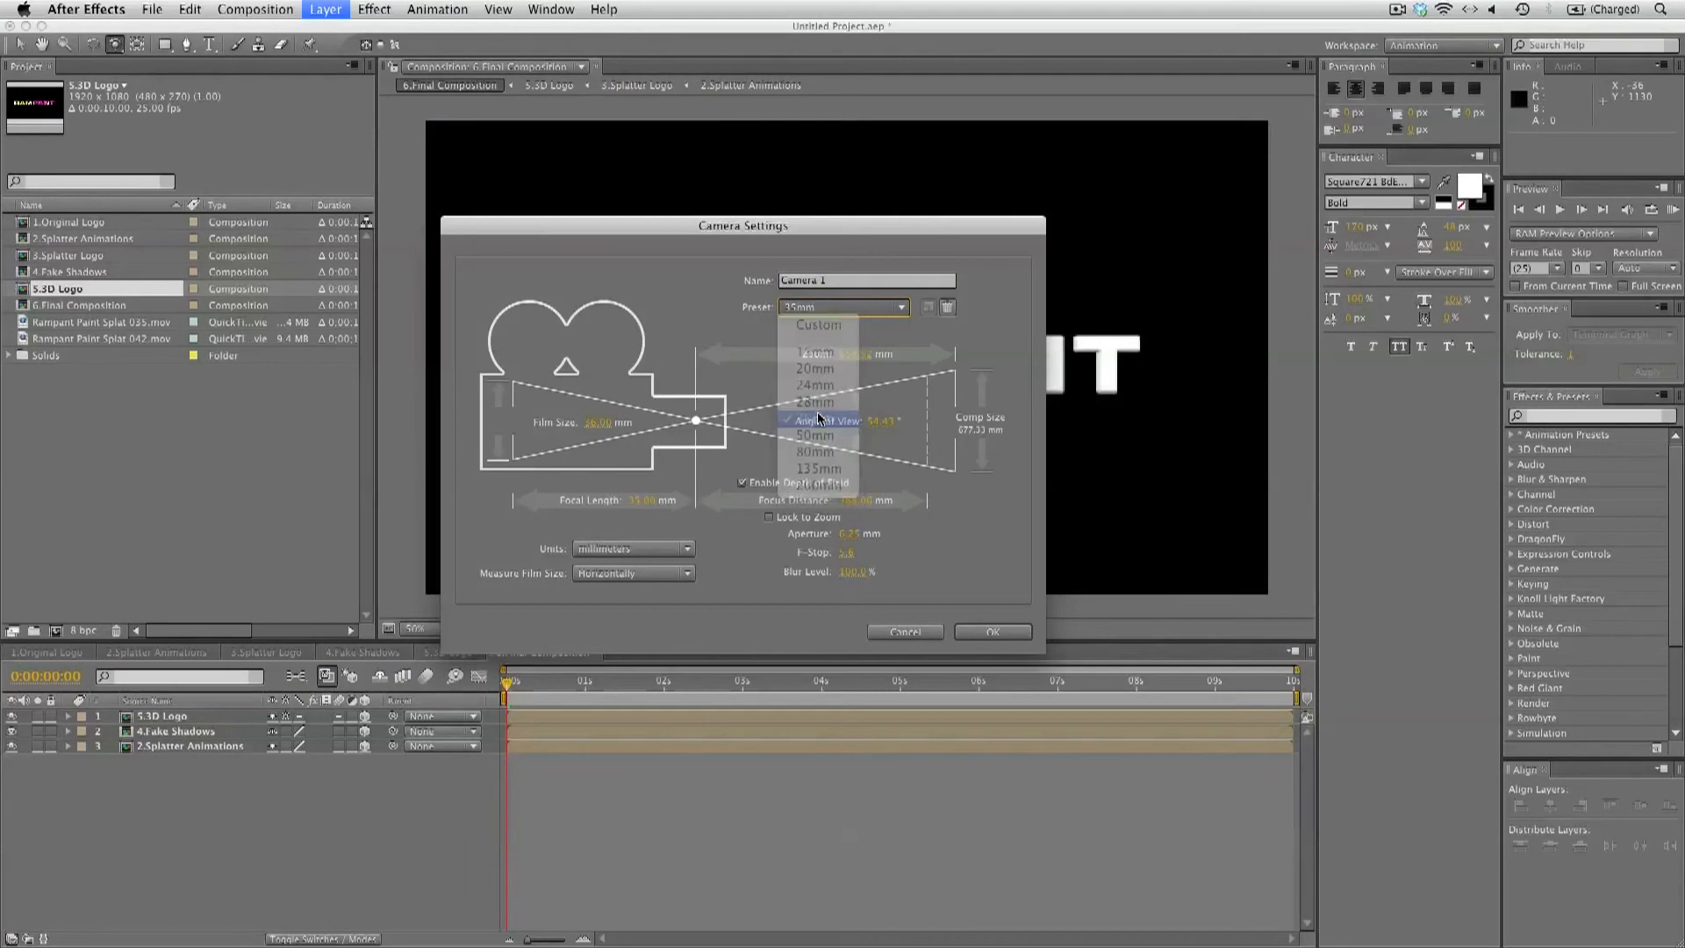
pyautogui.click(993, 632)
# Add a null object and rename it CameraControl
pyautogui.click(324, 9)
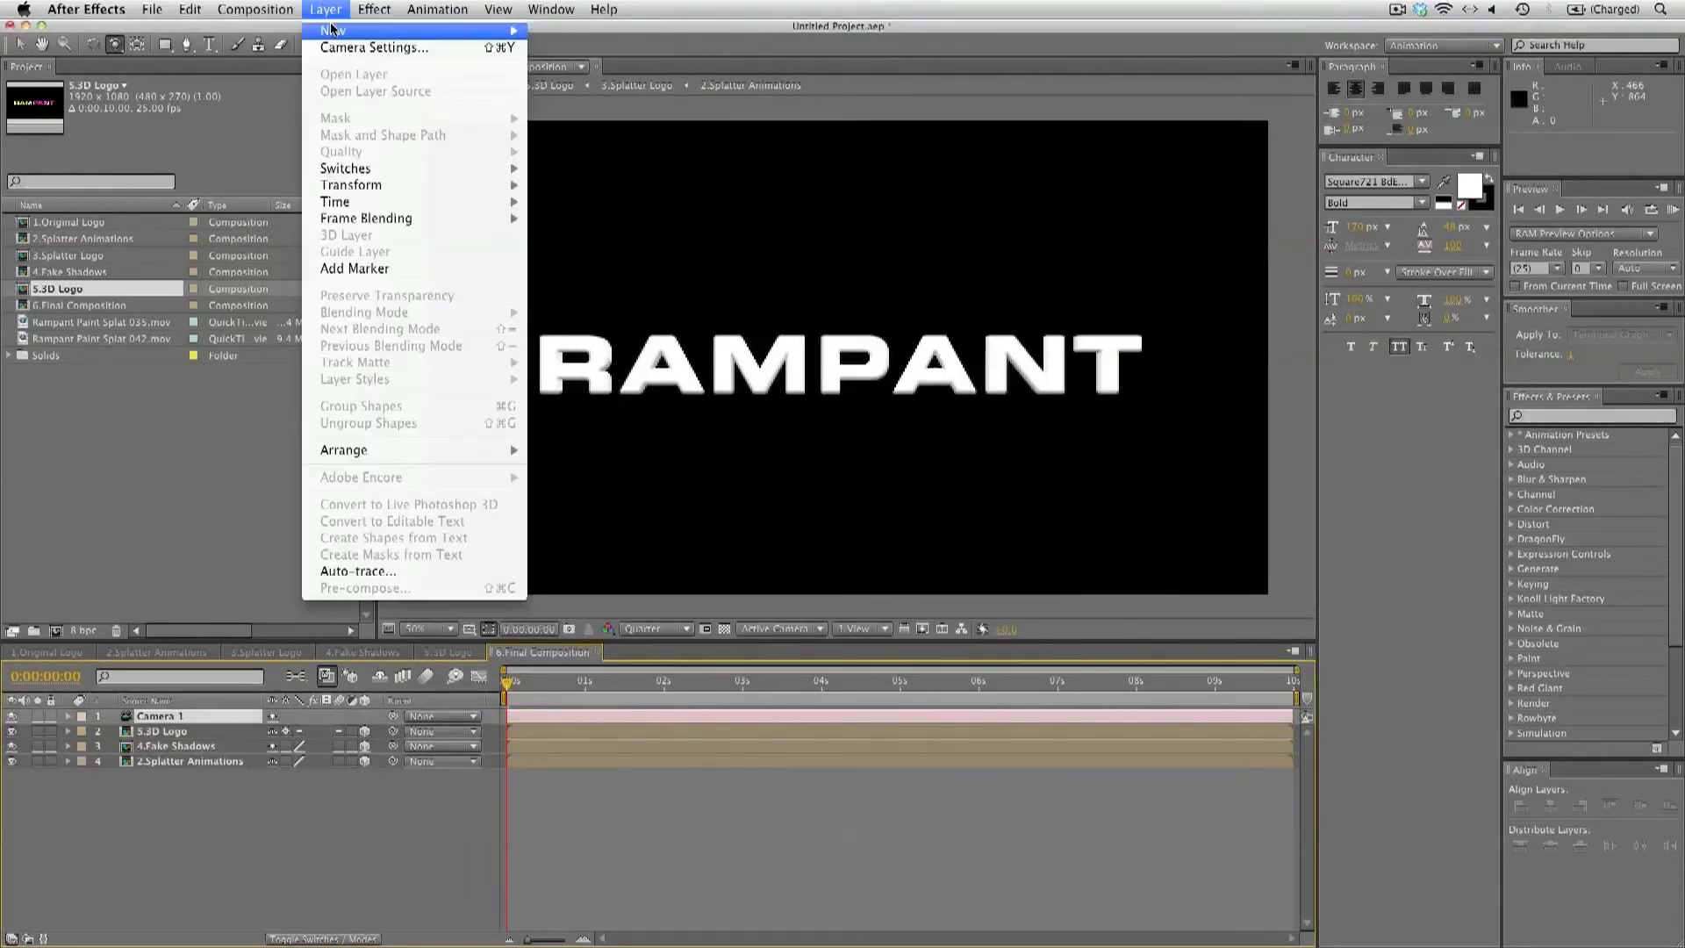
pyautogui.moveTo(334, 30)
pyautogui.click(602, 103)
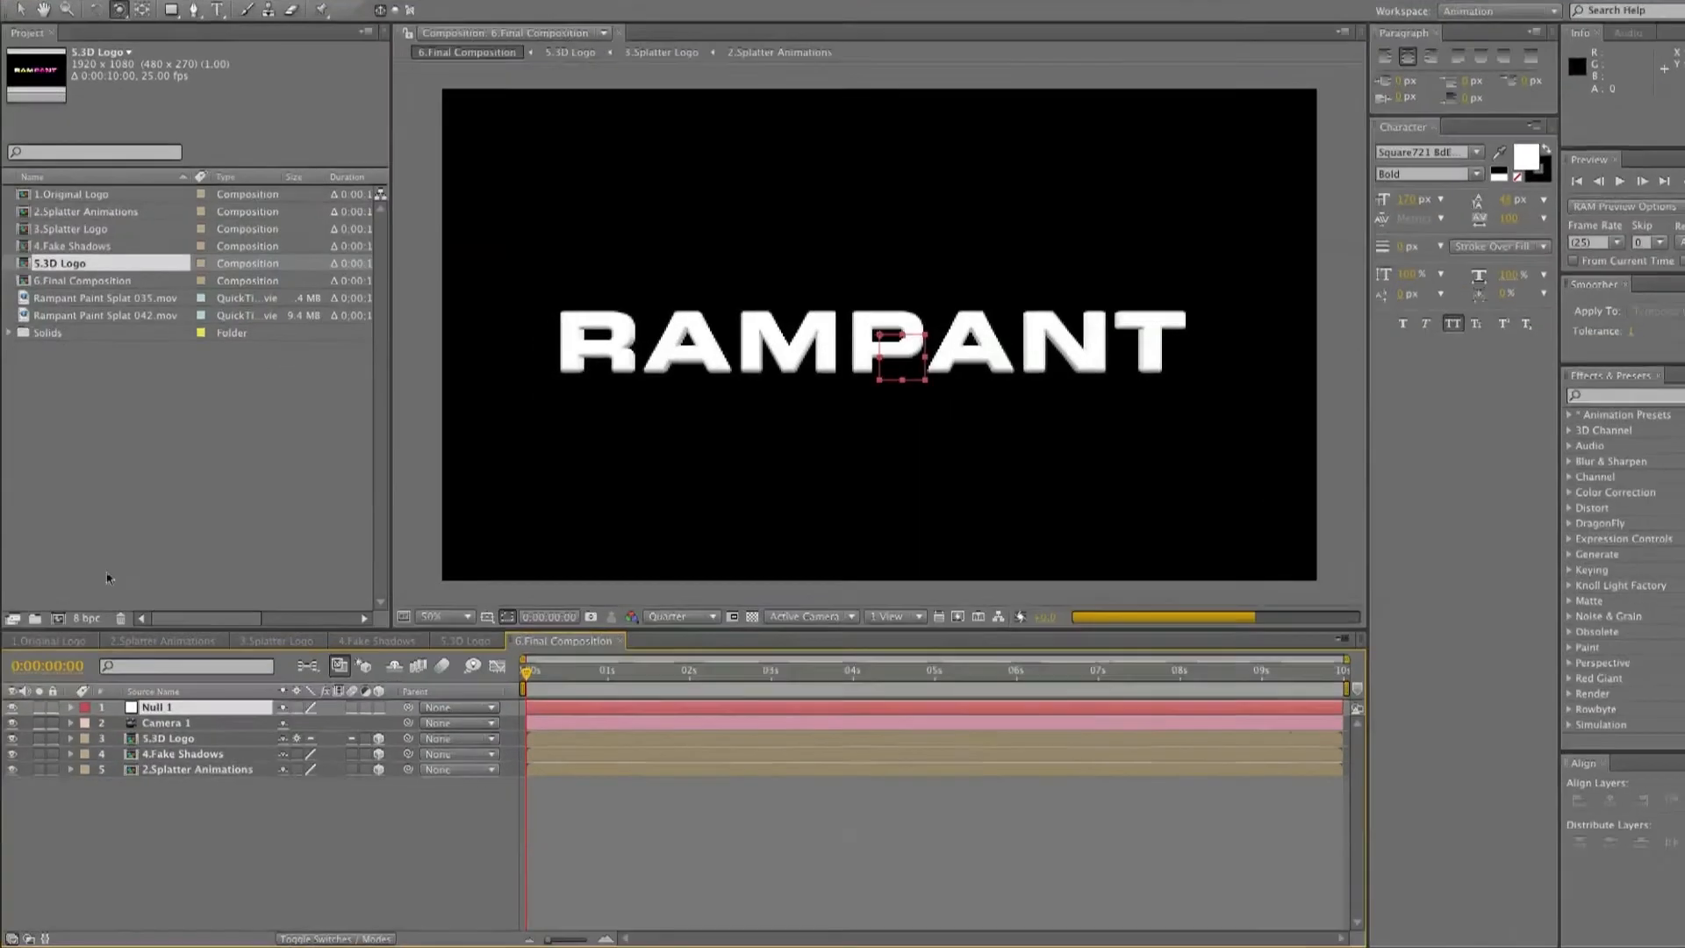
pyautogui.press('Return')
pyautogui.write('Camera')
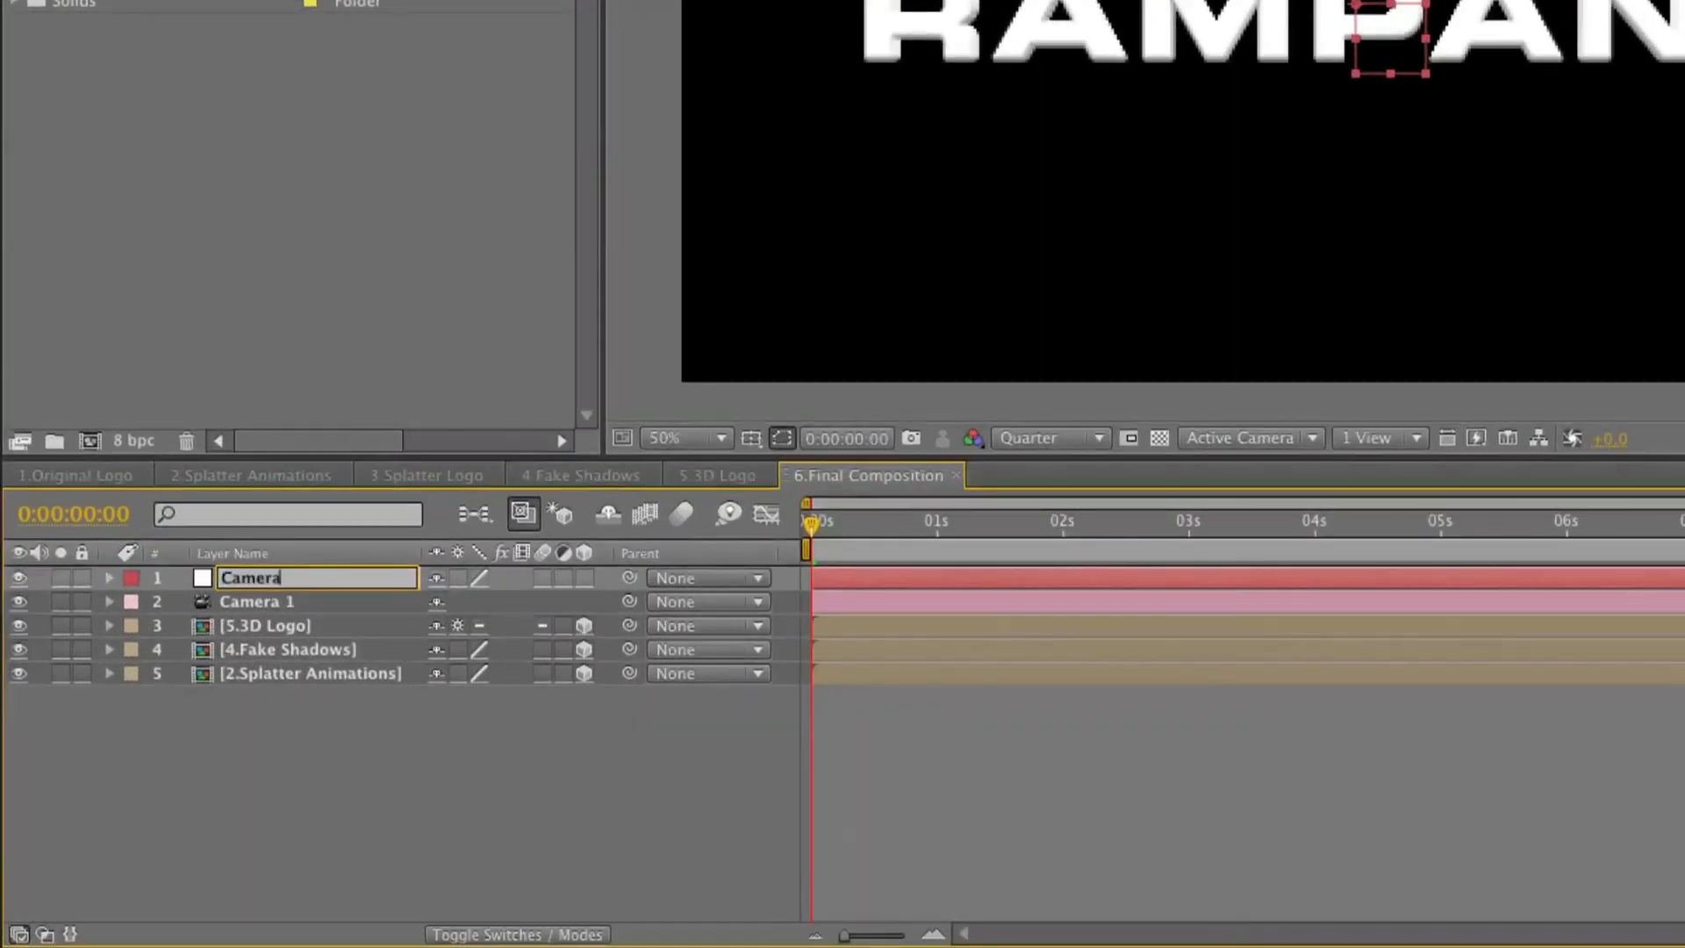
pyautogui.write('Control')
pyautogui.press('Return')
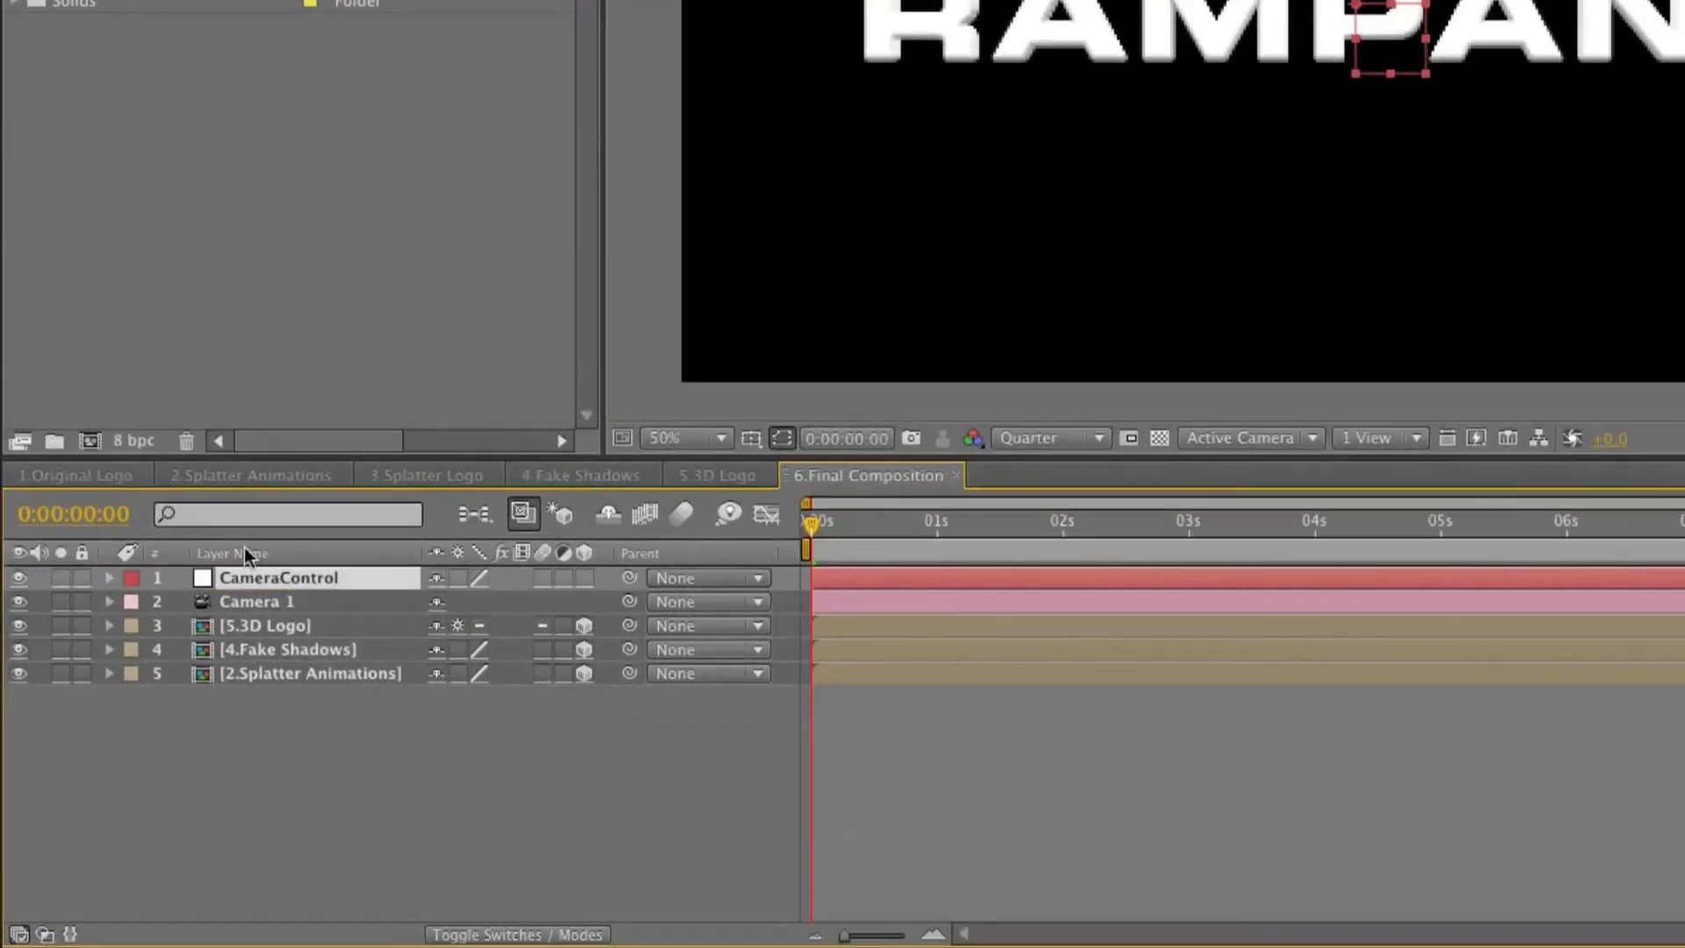
# Make the CameraControl null a 3D layer with Camera 1 parented to it, and reveal the null's rotation properties
pyautogui.click(583, 577)
pyautogui.moveTo(629, 602); pyautogui.dragTo(351, 578)
pyautogui.press('r')
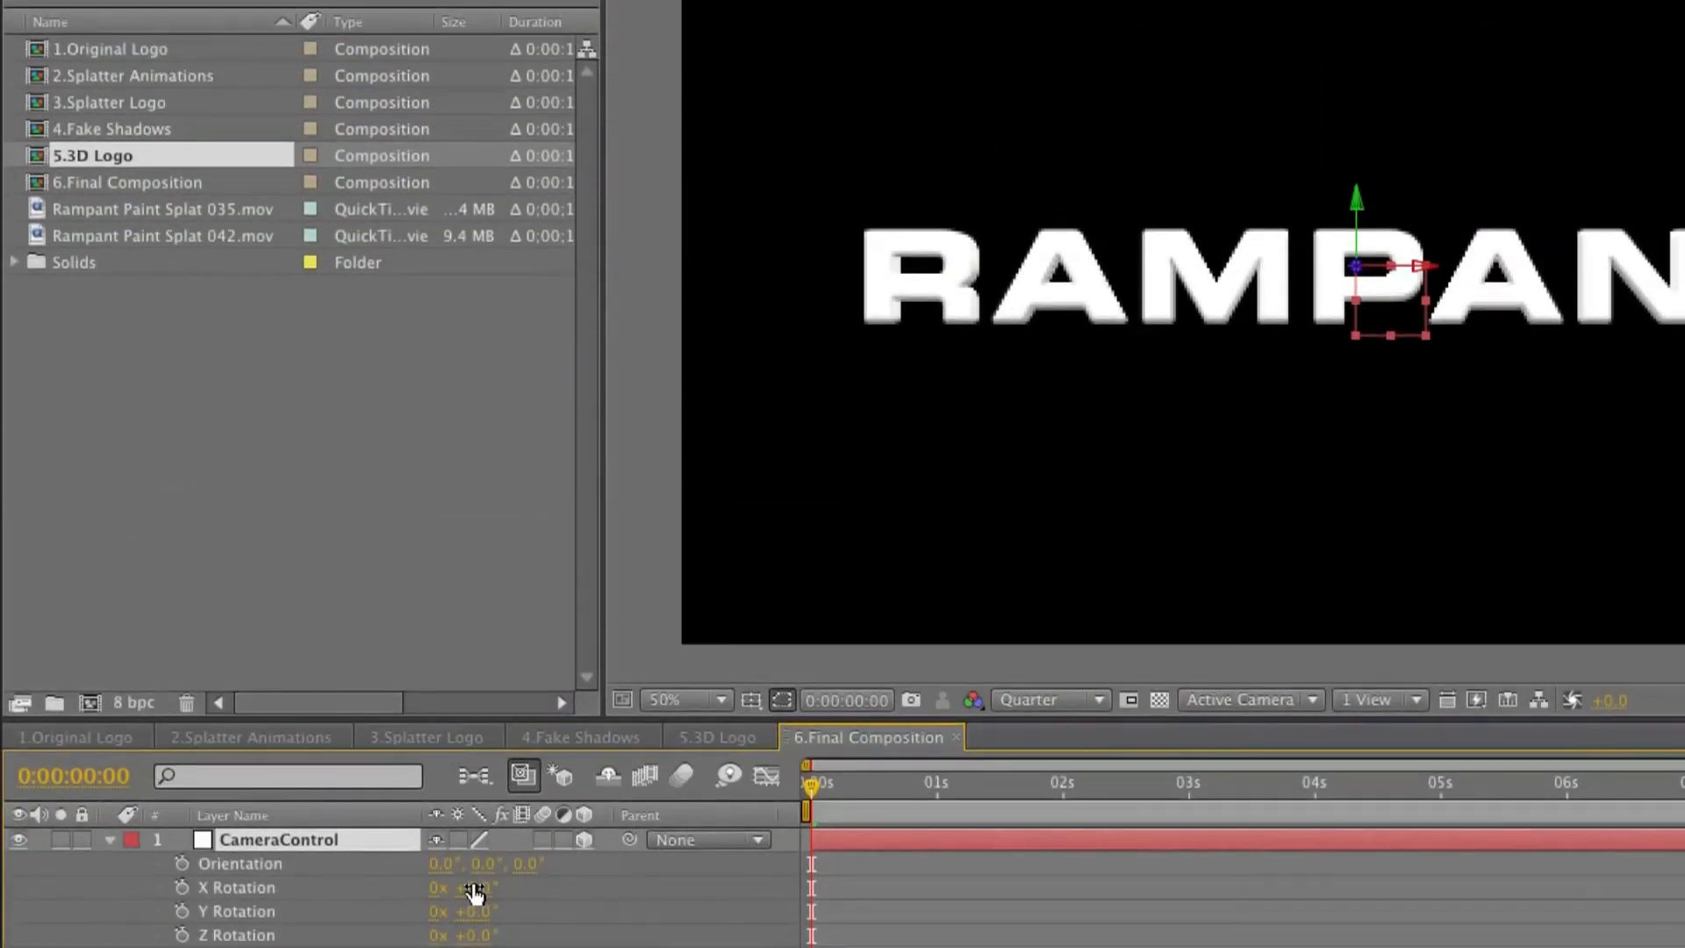
# Set the CameraControl null's X Rotation to 40° and Y Rotation to -21°, and move the time to 0:00:01:18
pyautogui.moveTo(471, 649); pyautogui.dragTo(529, 643)
pyautogui.moveTo(530, 889); pyautogui.dragTo(458, 915)
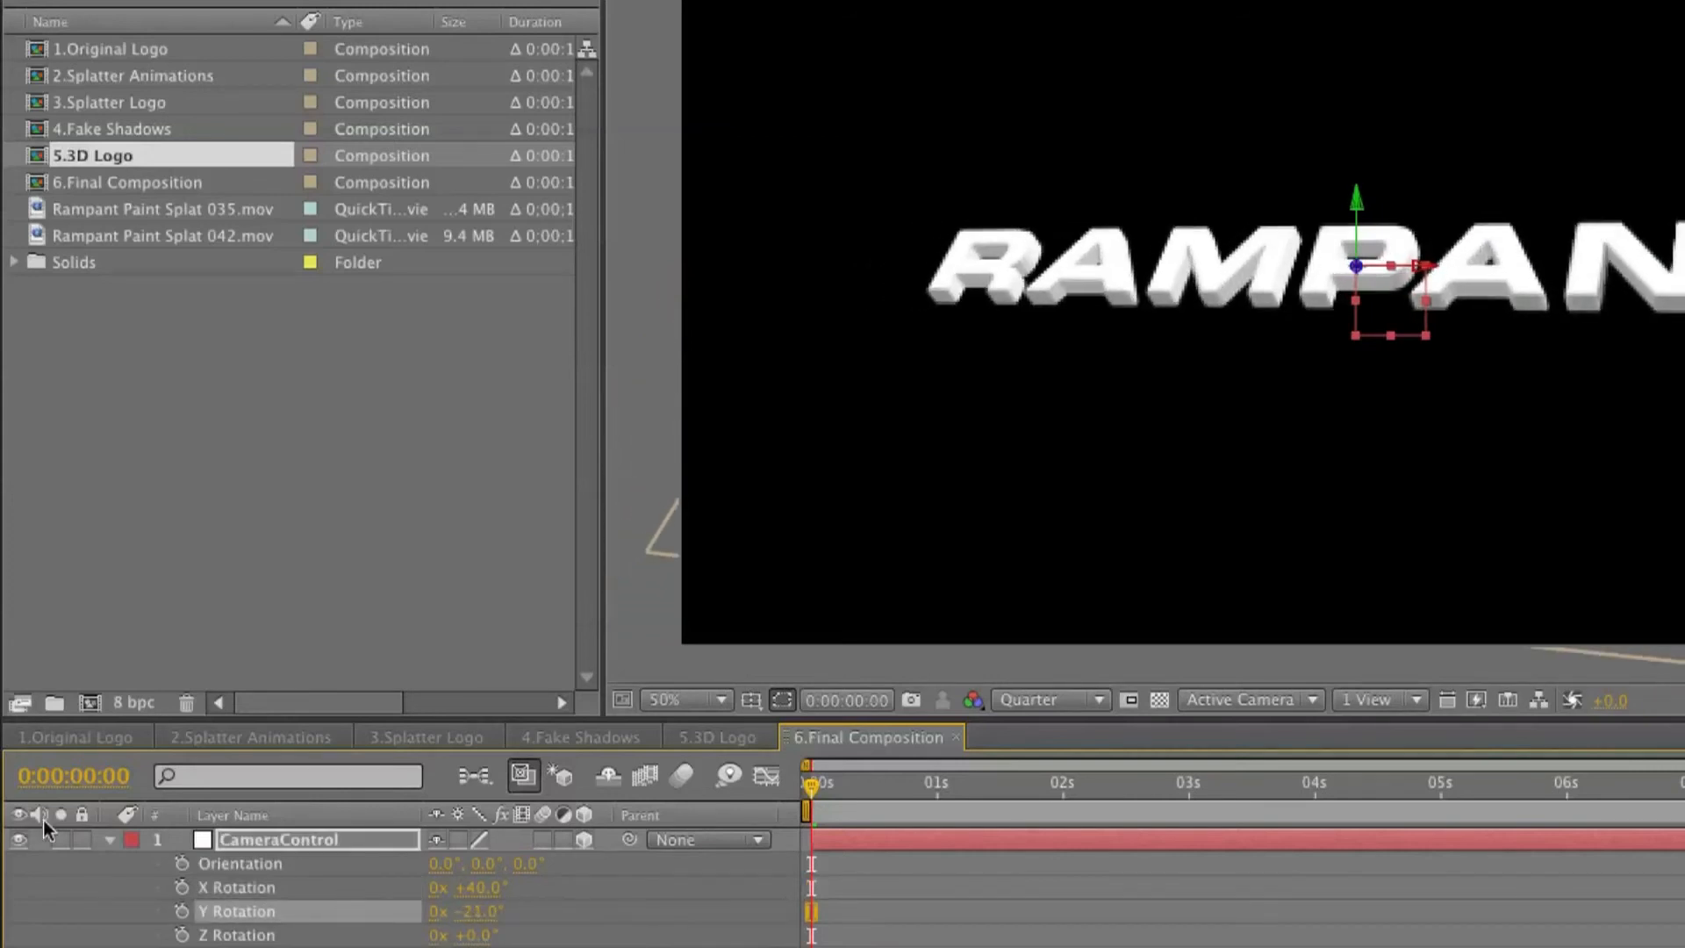
pyautogui.click(111, 842)
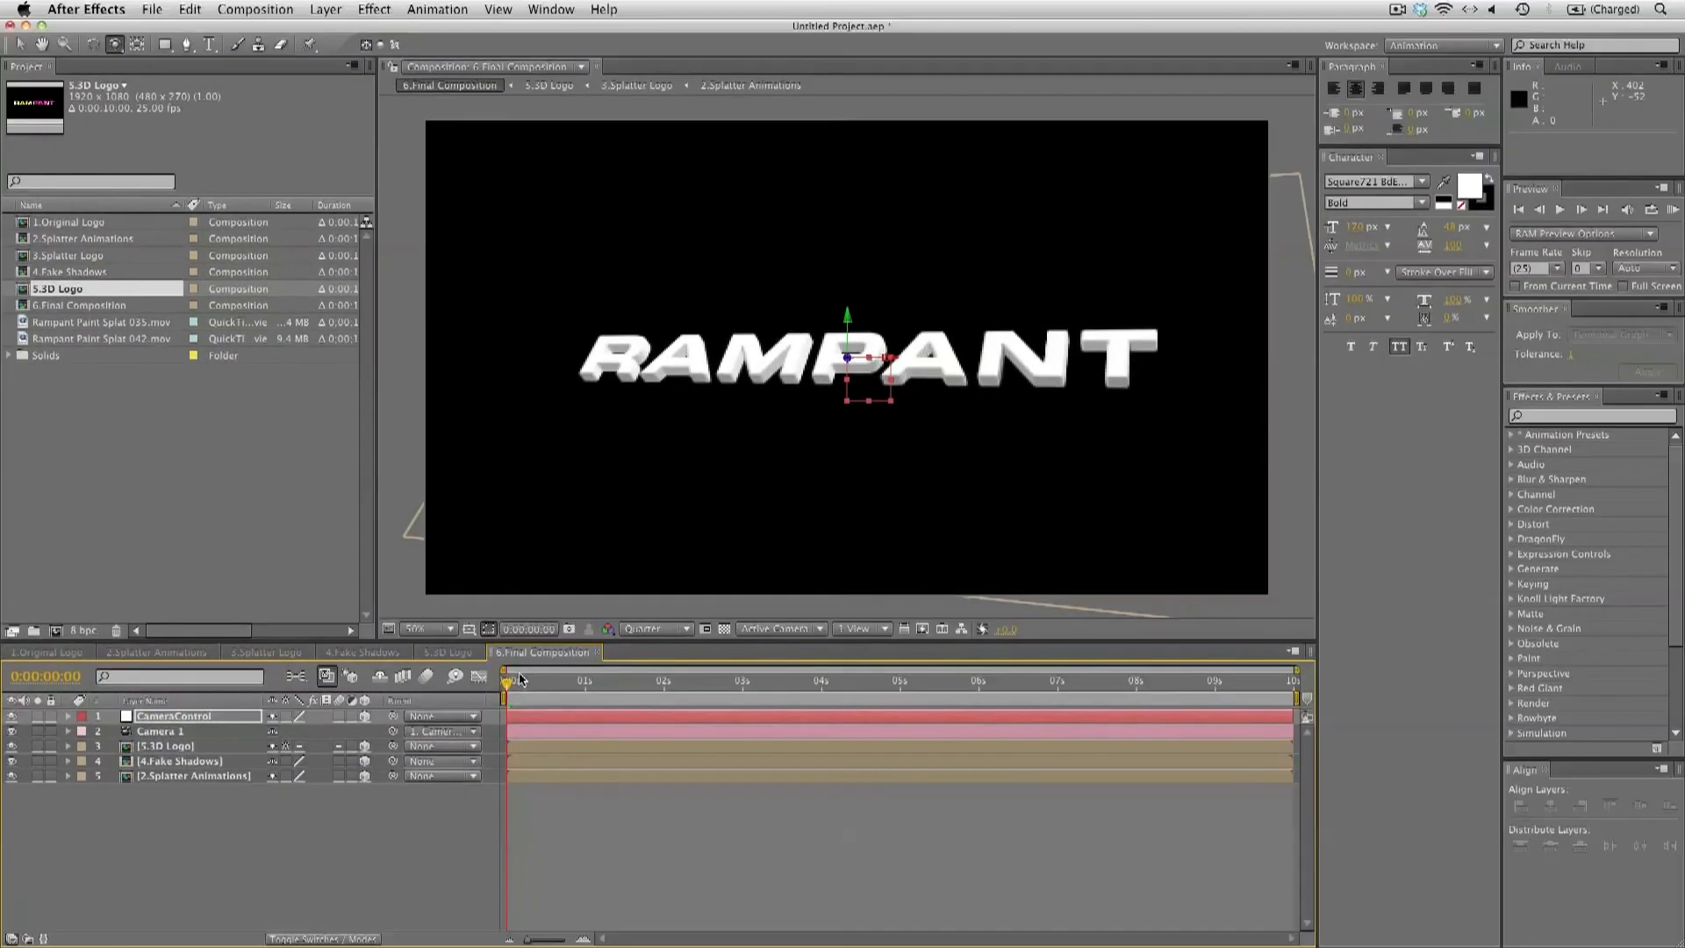
pyautogui.moveTo(508, 683); pyautogui.dragTo(633, 698)
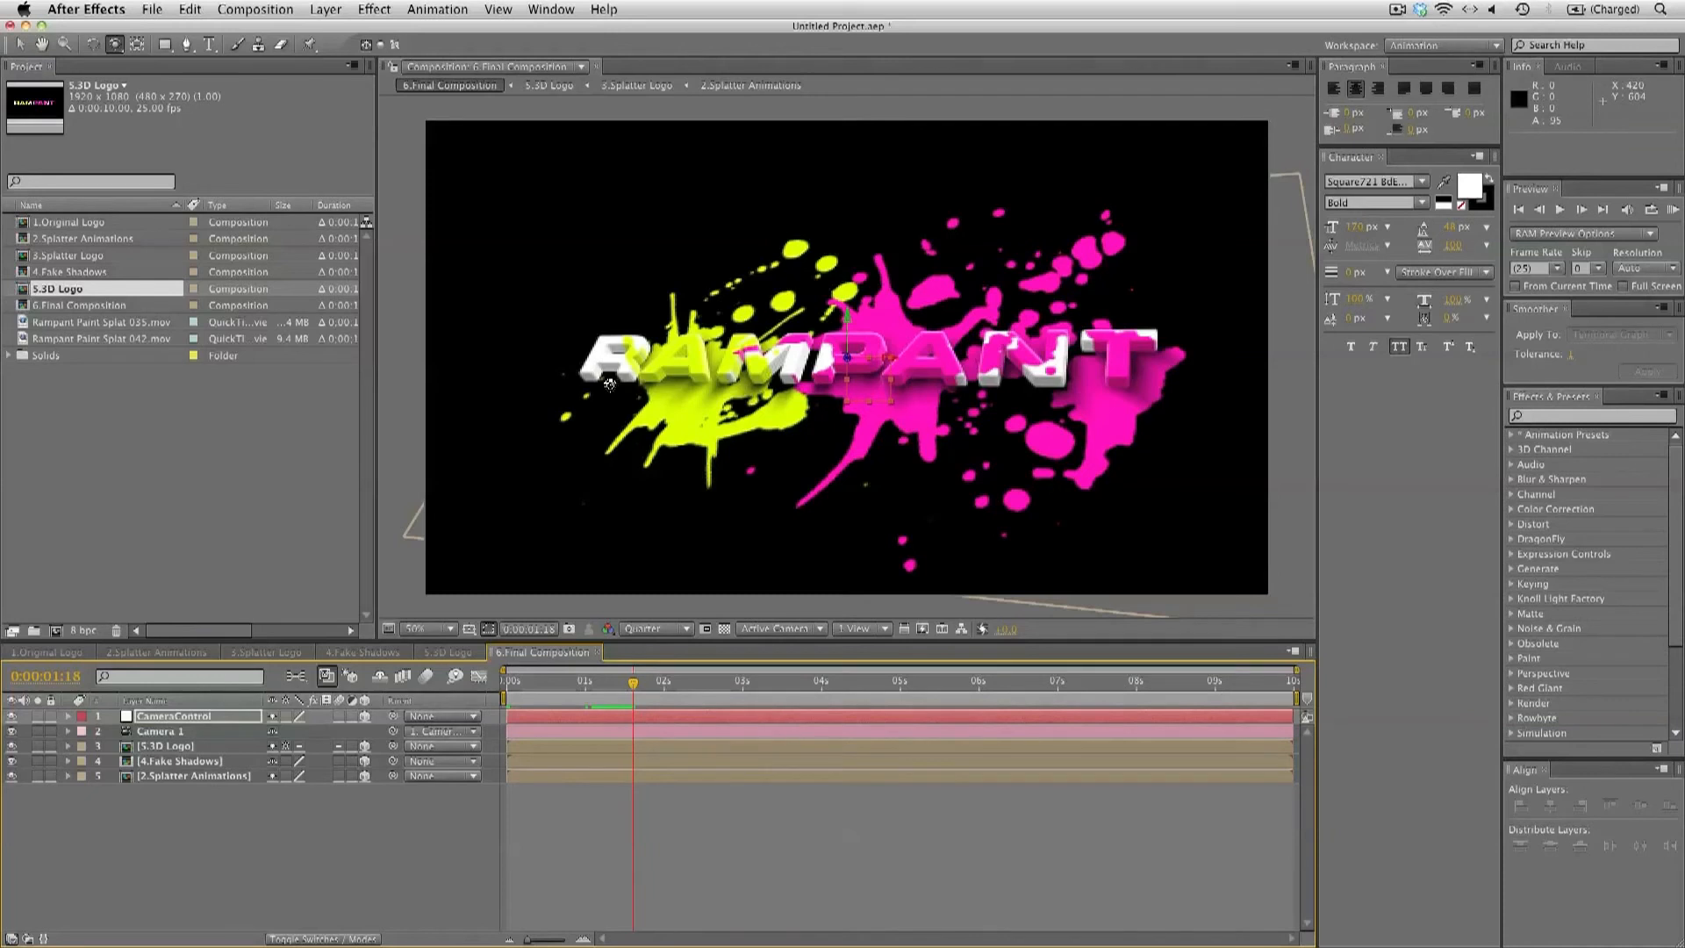
# Add a black solid named Background and place it beneath all other layers in the final composition
pyautogui.click(20, 44)
pyautogui.click(150, 521)
pyautogui.click(239, 856)
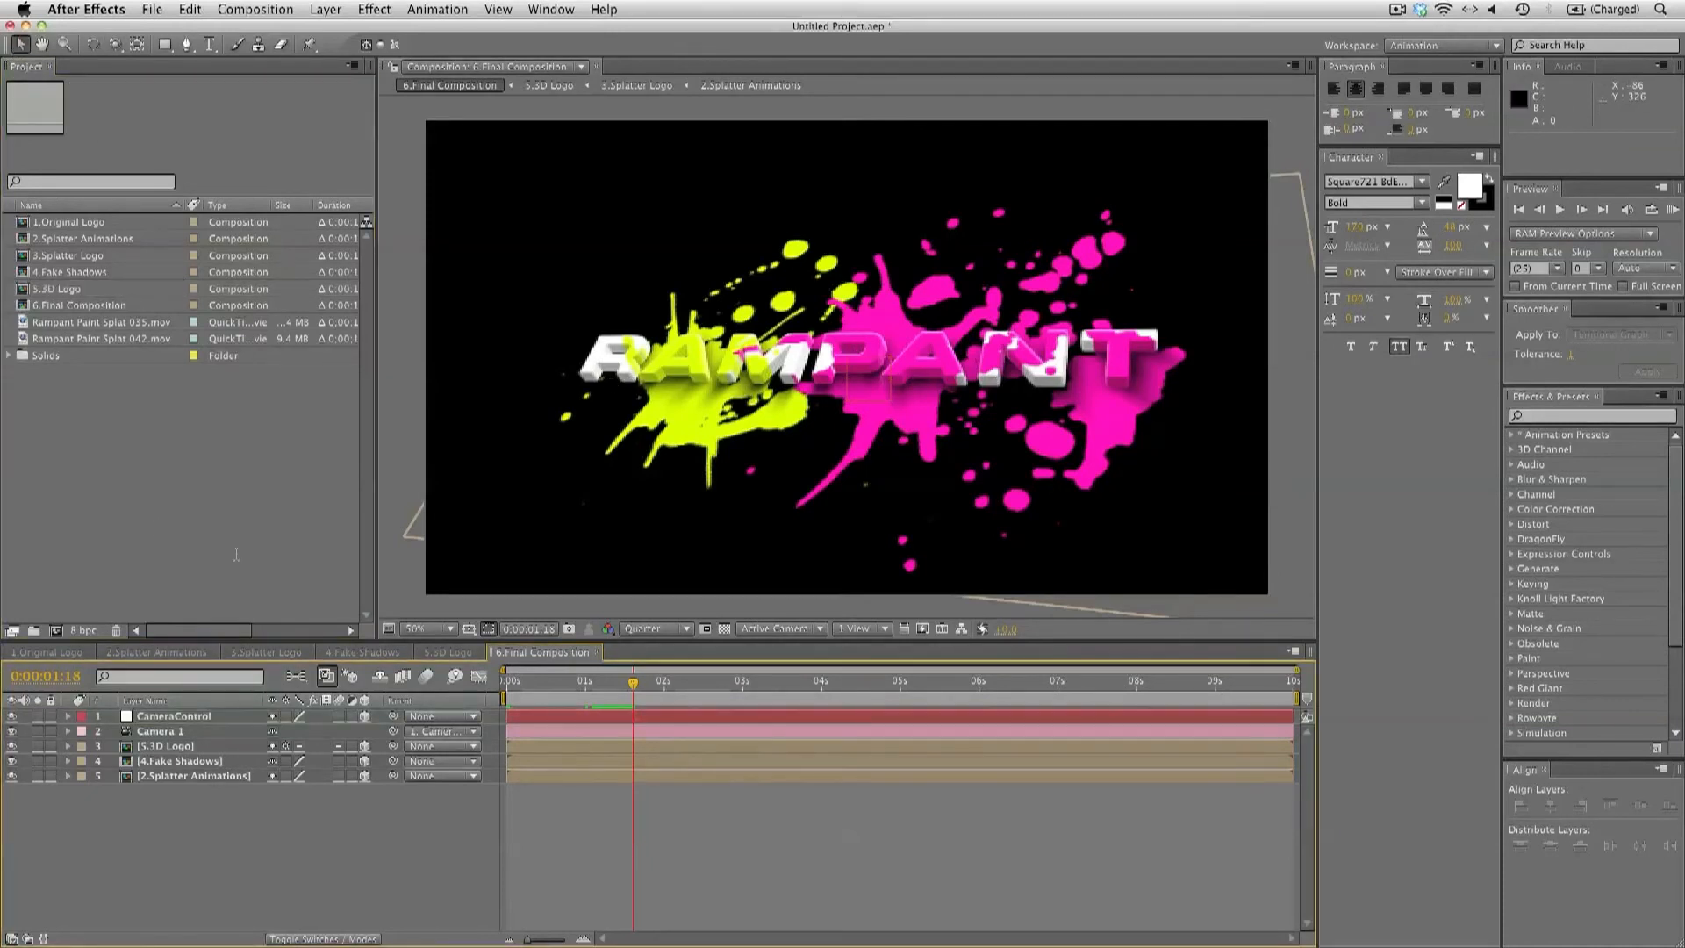
pyautogui.click(315, 7)
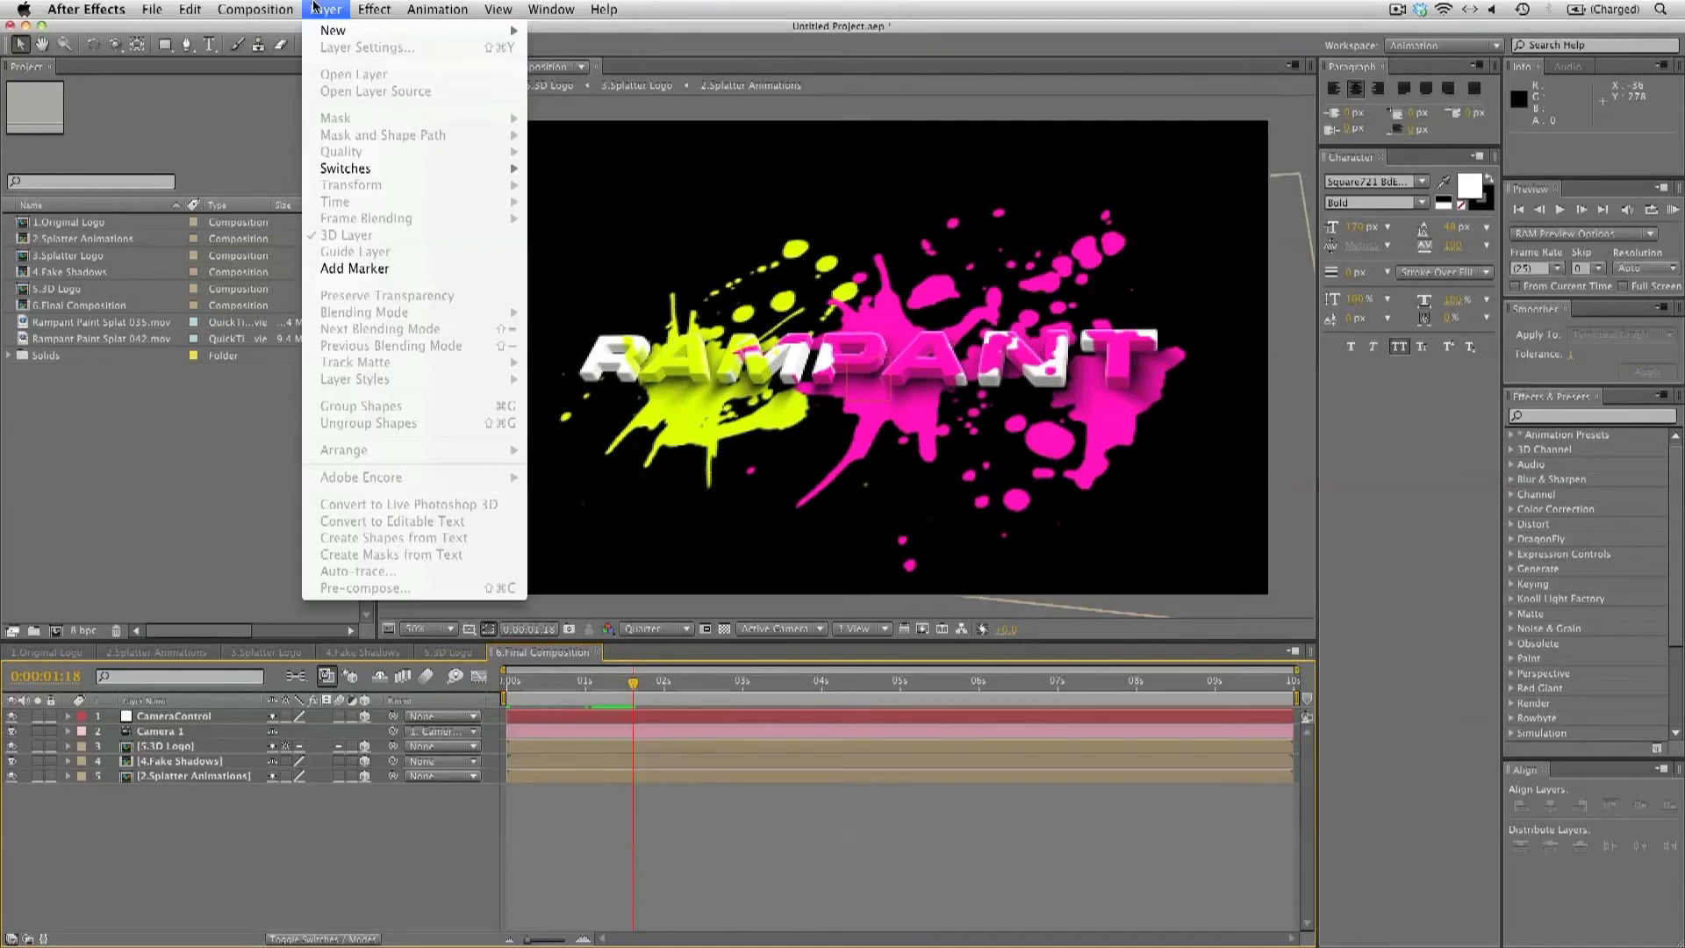
pyautogui.click(555, 46)
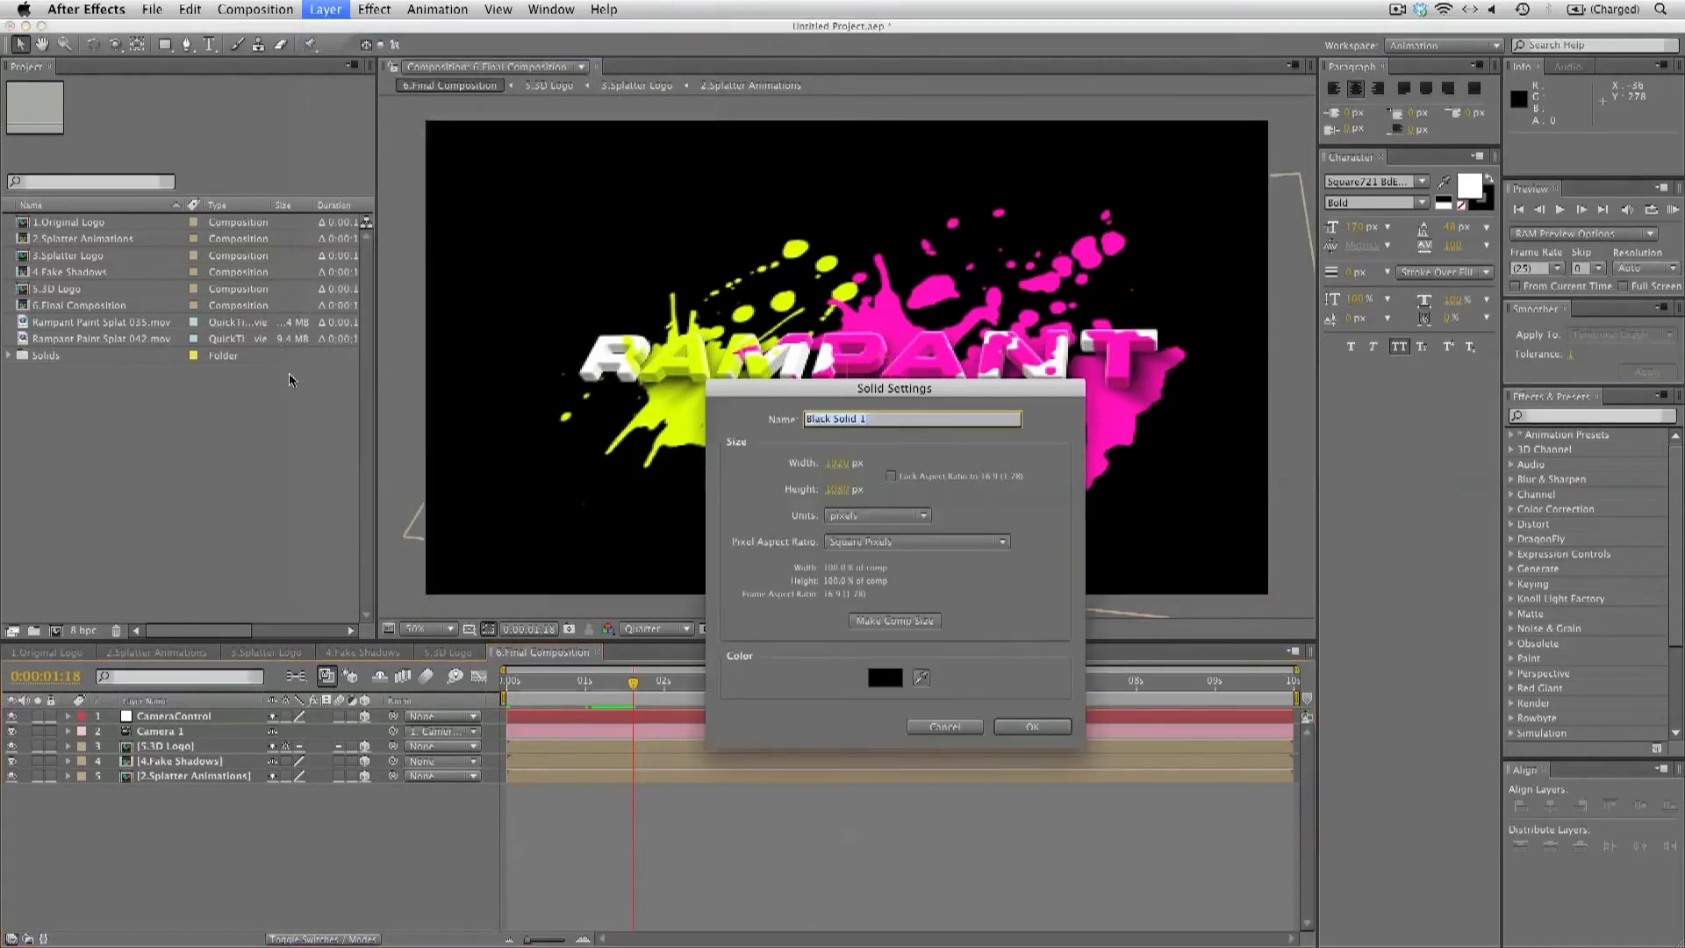
pyautogui.write('Background')
pyautogui.press('Return')
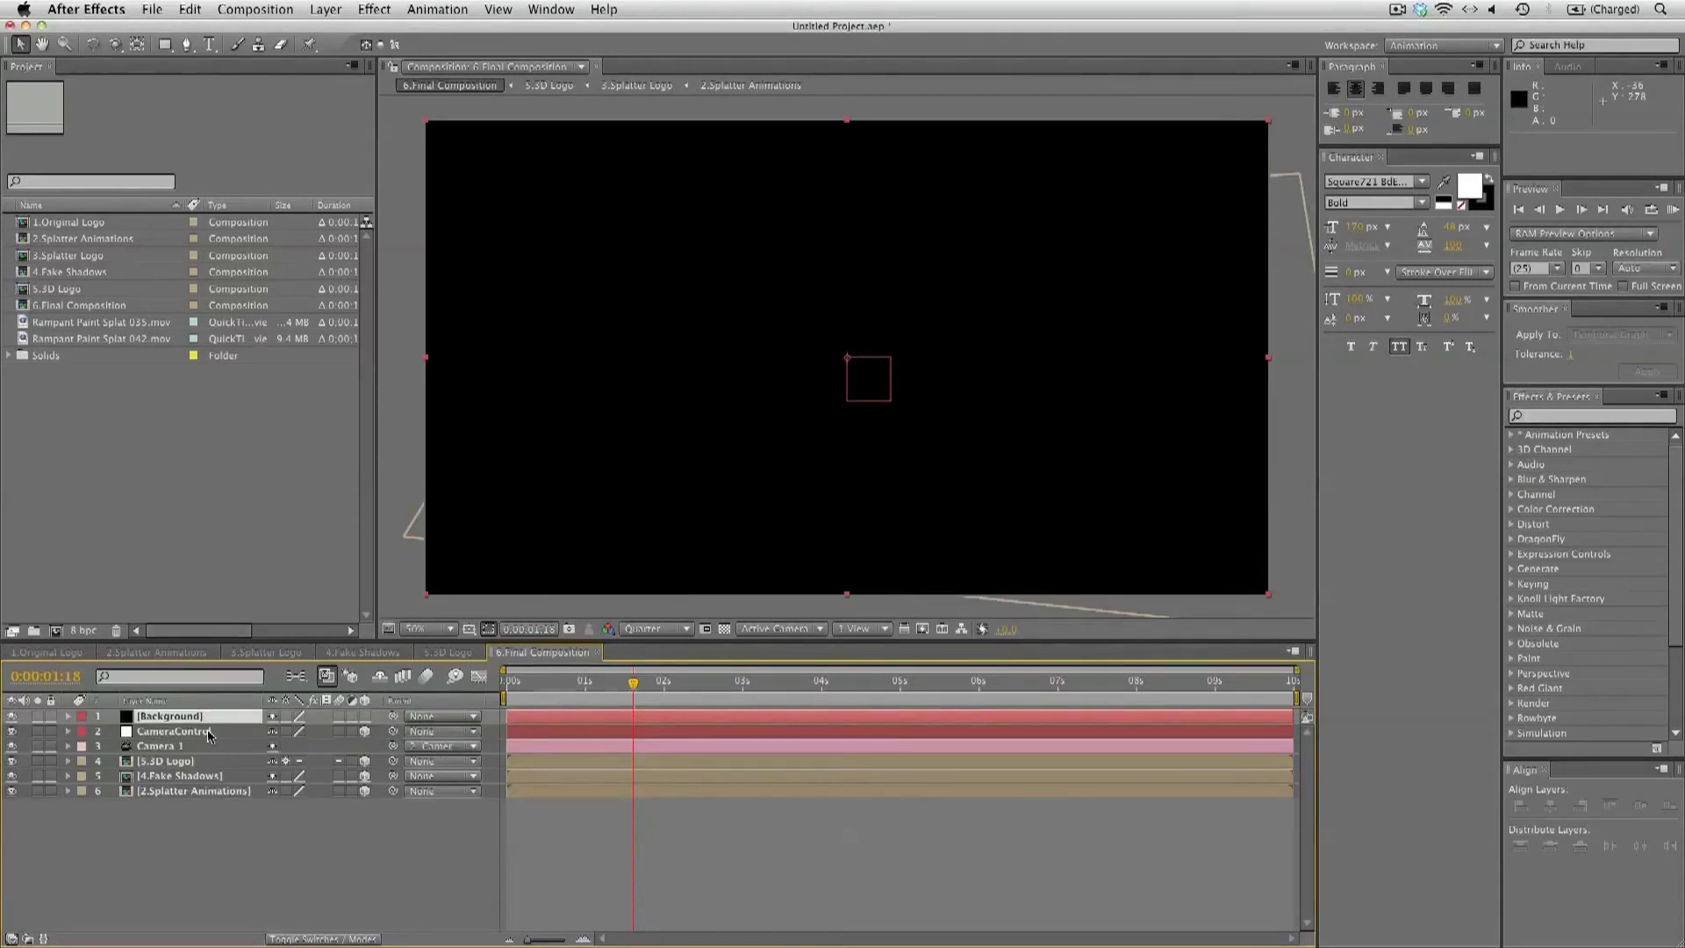
pyautogui.moveTo(216, 719); pyautogui.dragTo(211, 797)
# Apply the Ramp effect to the Background solid and set its shape to Radial Ramp
pyautogui.click(1587, 415)
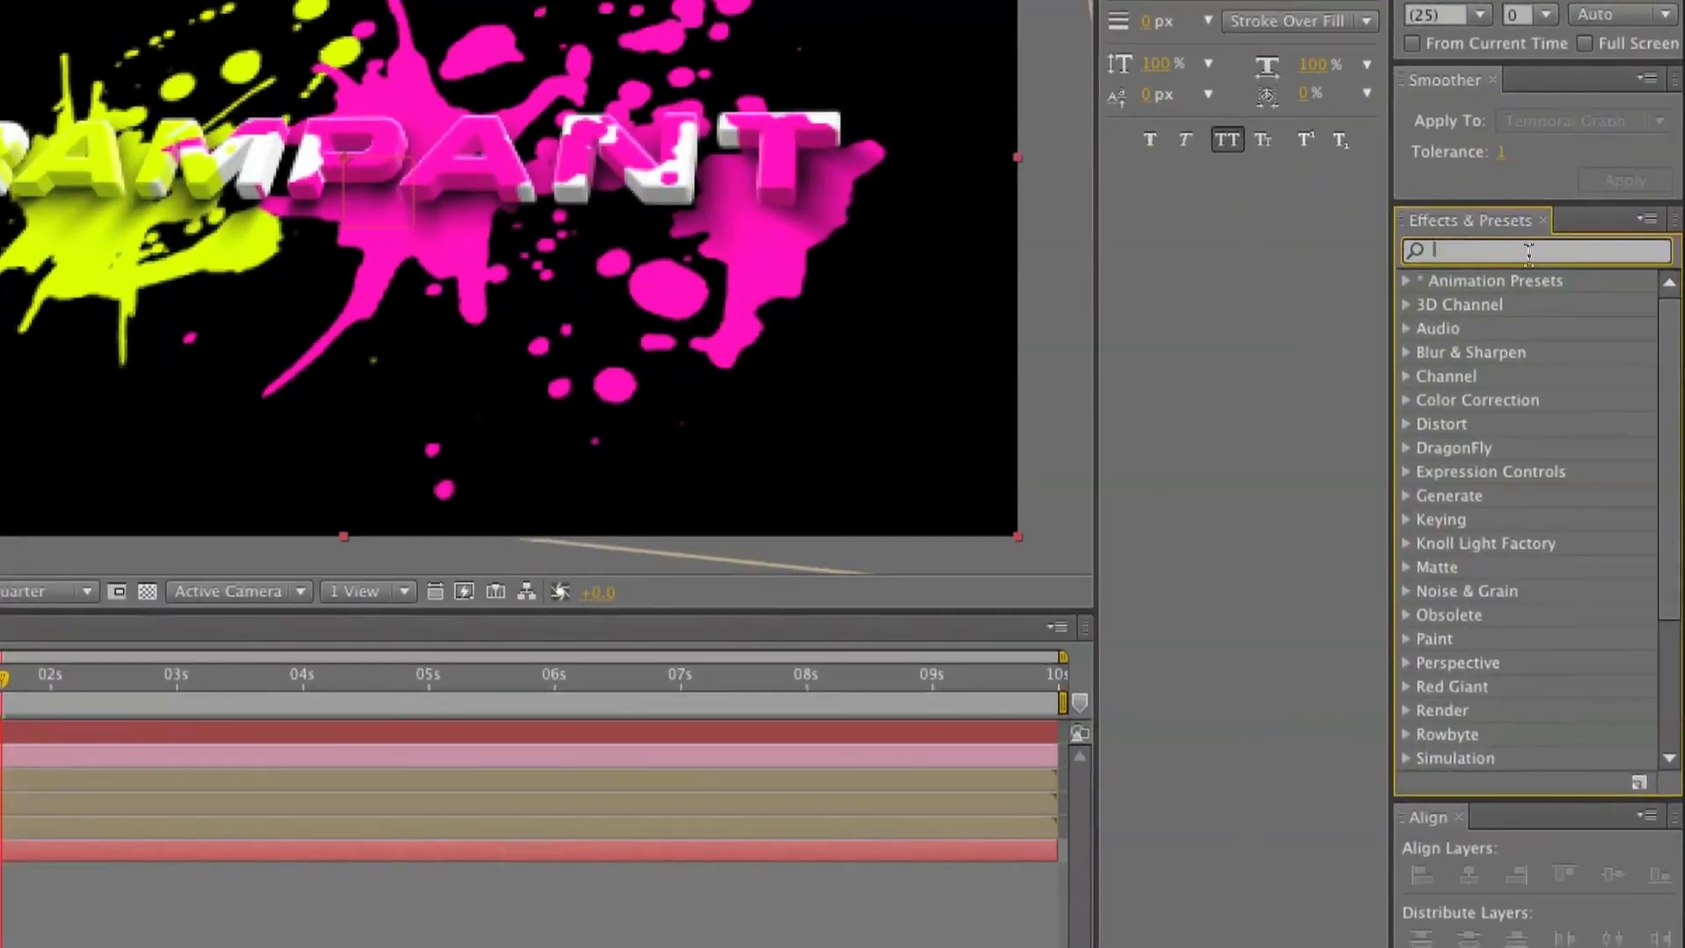
pyautogui.write('ramp')
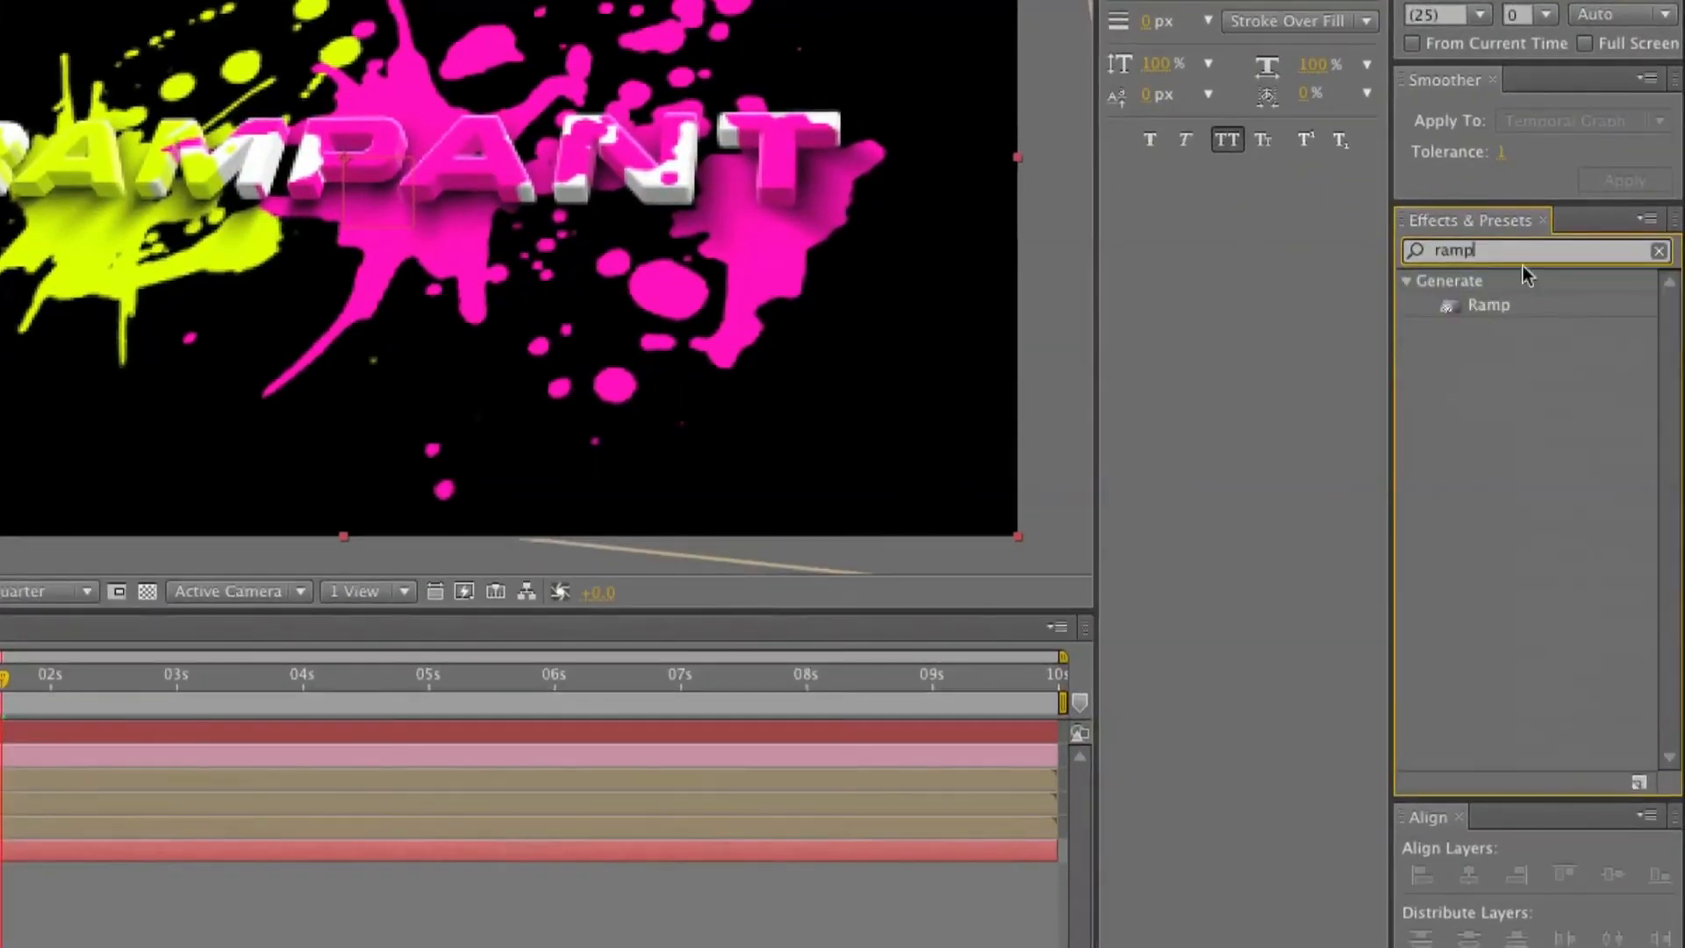
pyautogui.moveTo(1491, 307); pyautogui.dragTo(294, 791)
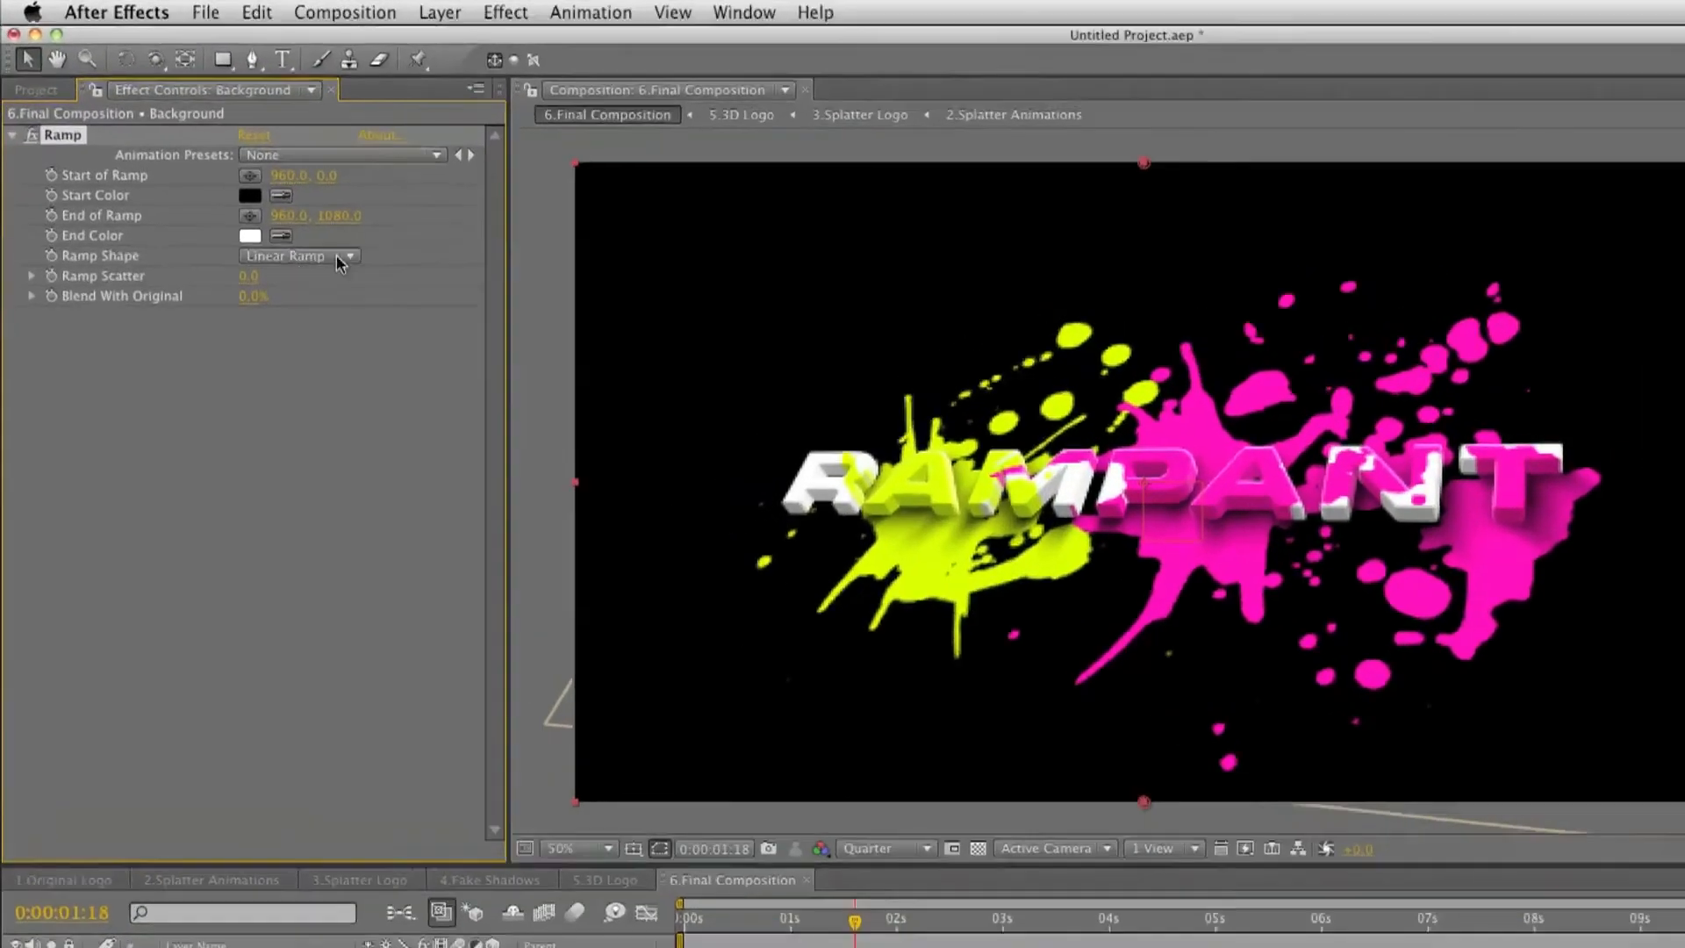
pyautogui.click(253, 191)
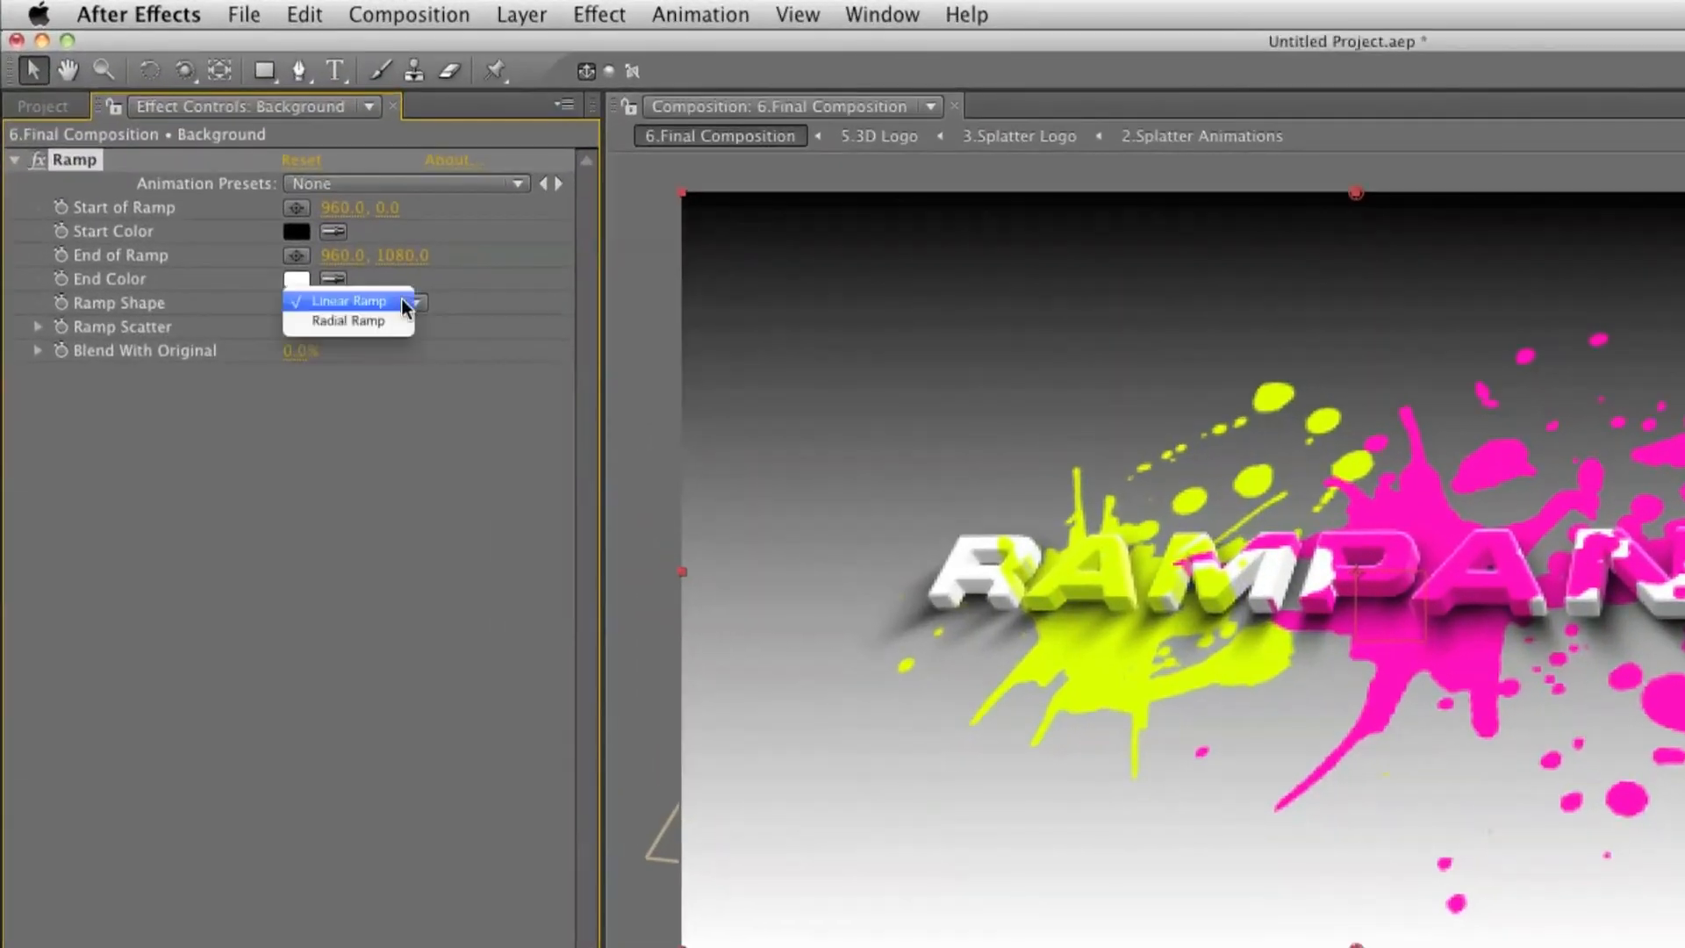
pyautogui.click(391, 320)
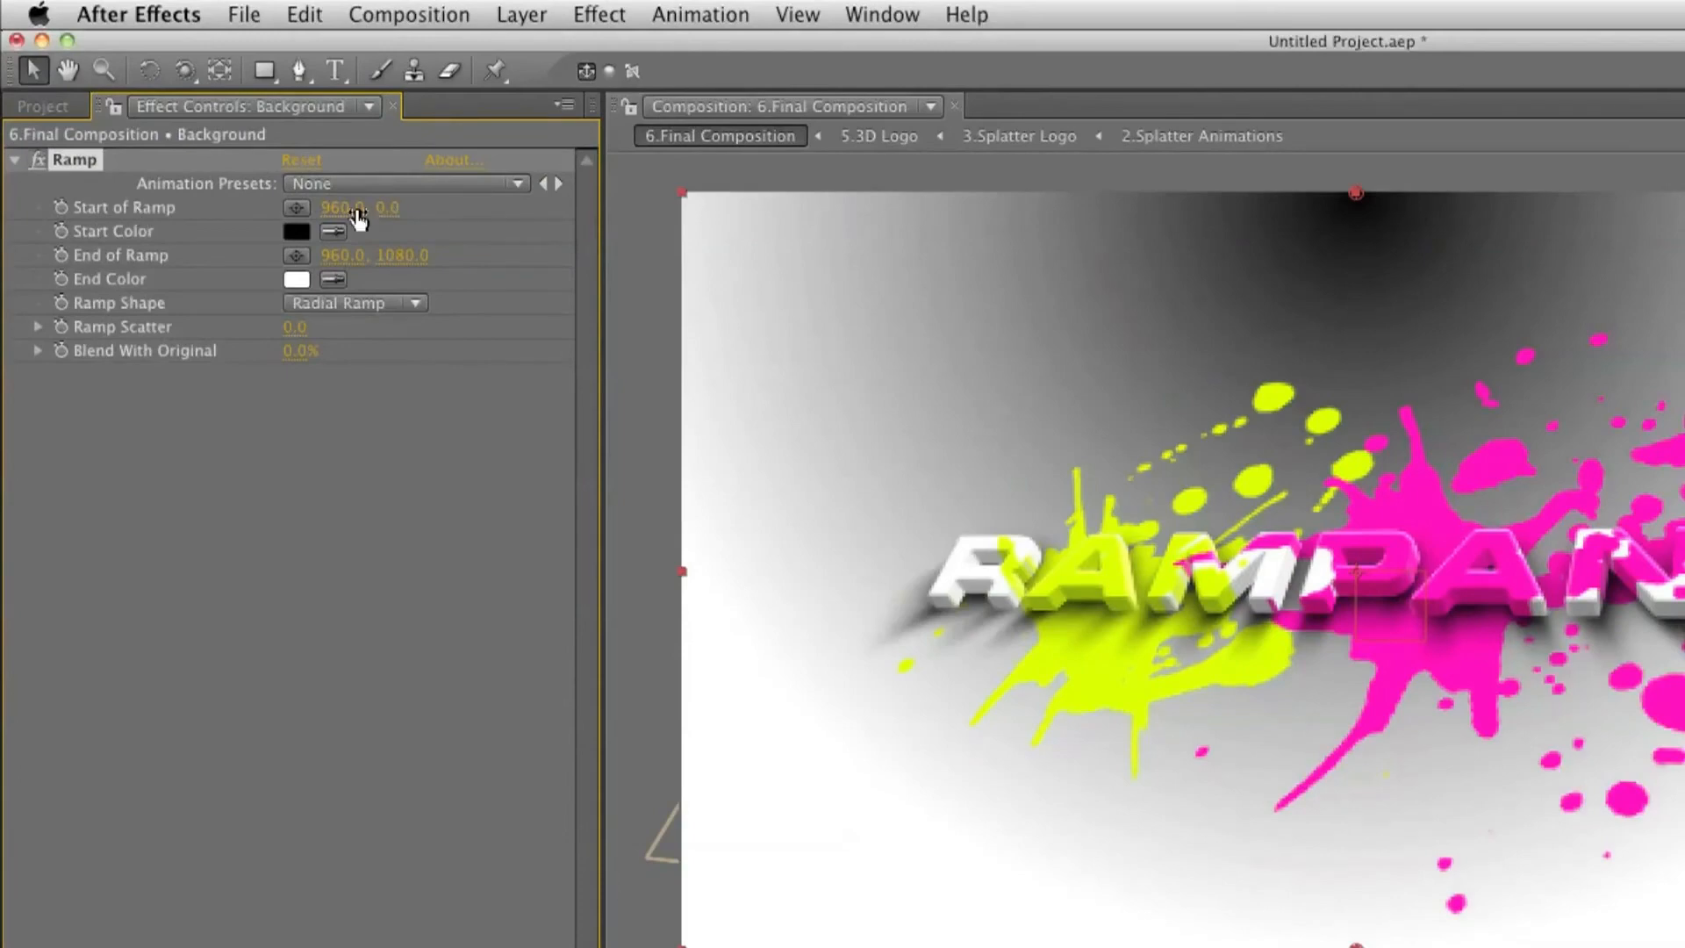
# Set the Ramp's start point to 960, 540 and its end point to 1920, 1080
pyautogui.click(395, 209)
pyautogui.write('540')
pyautogui.press('Return')
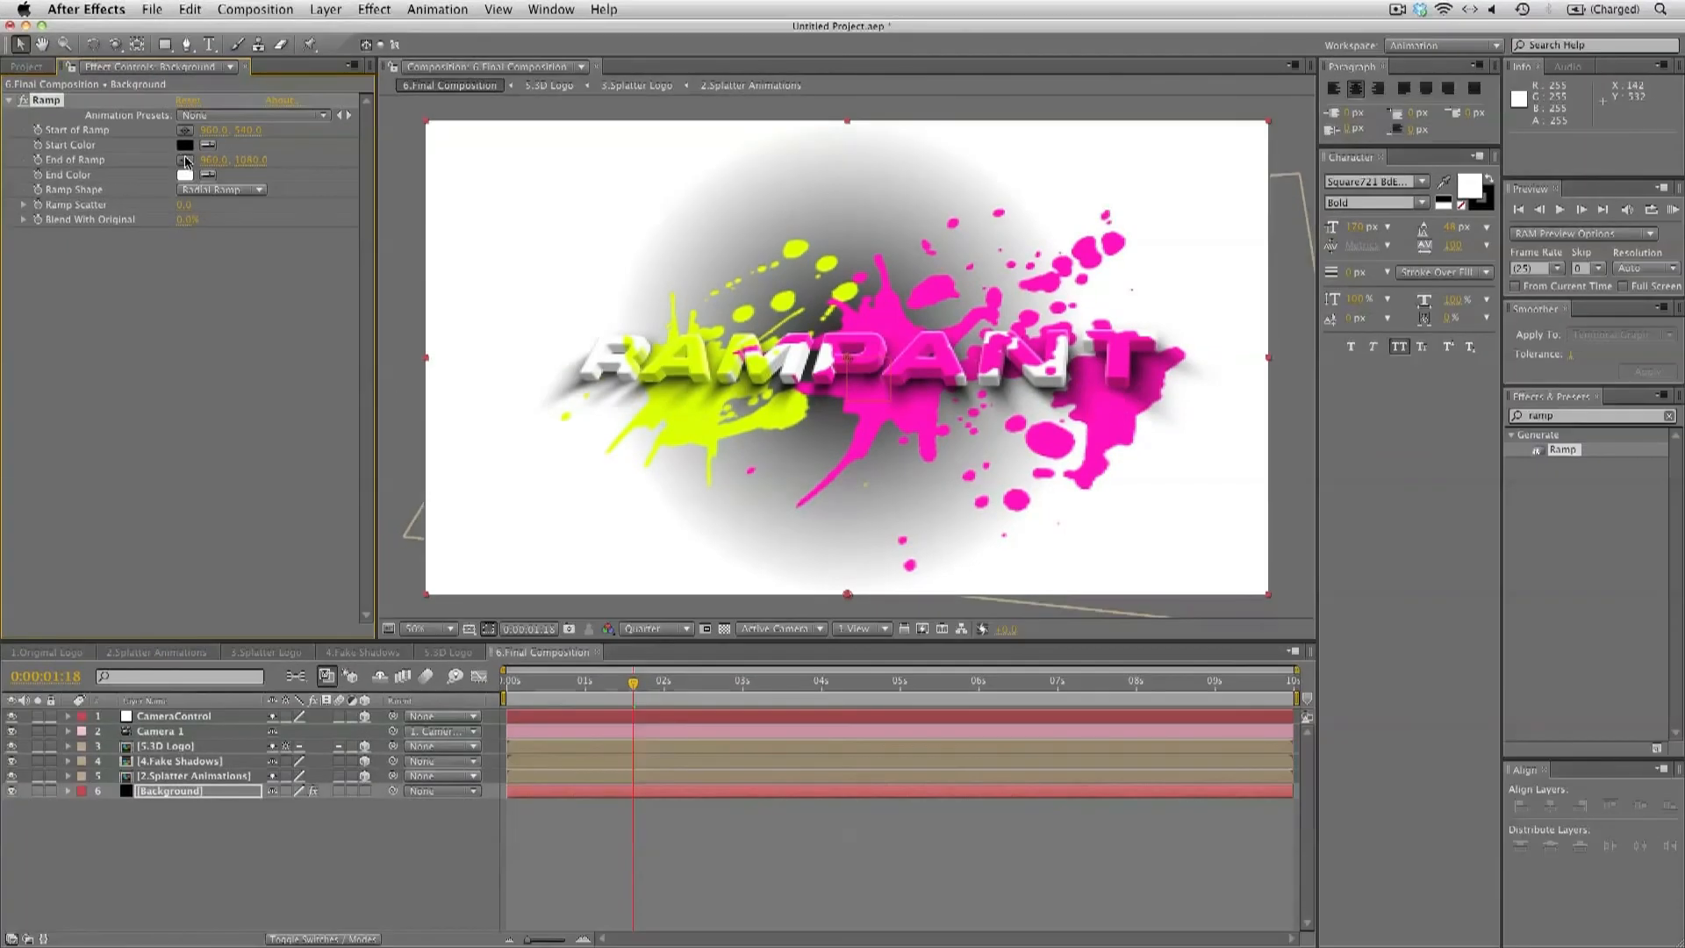
pyautogui.click(211, 161)
pyautogui.press('Return')
# Set the Ramp's Start Color to light grey E7E7E7
pyautogui.click(185, 146)
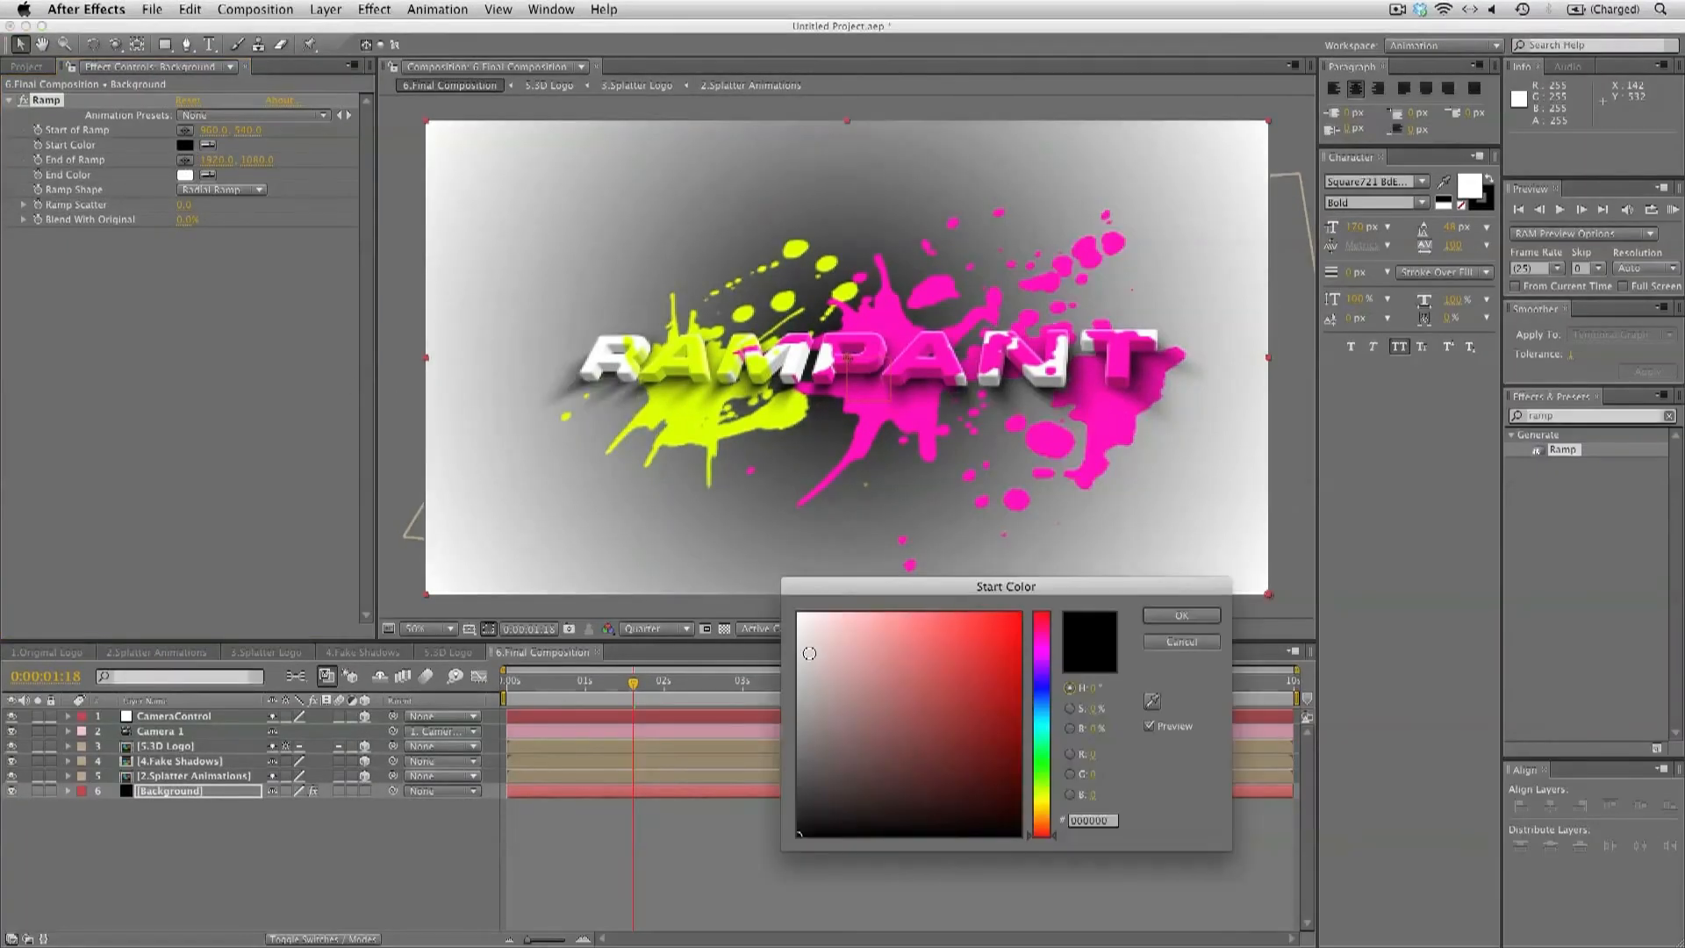
pyautogui.moveTo(805, 634); pyautogui.dragTo(783, 634)
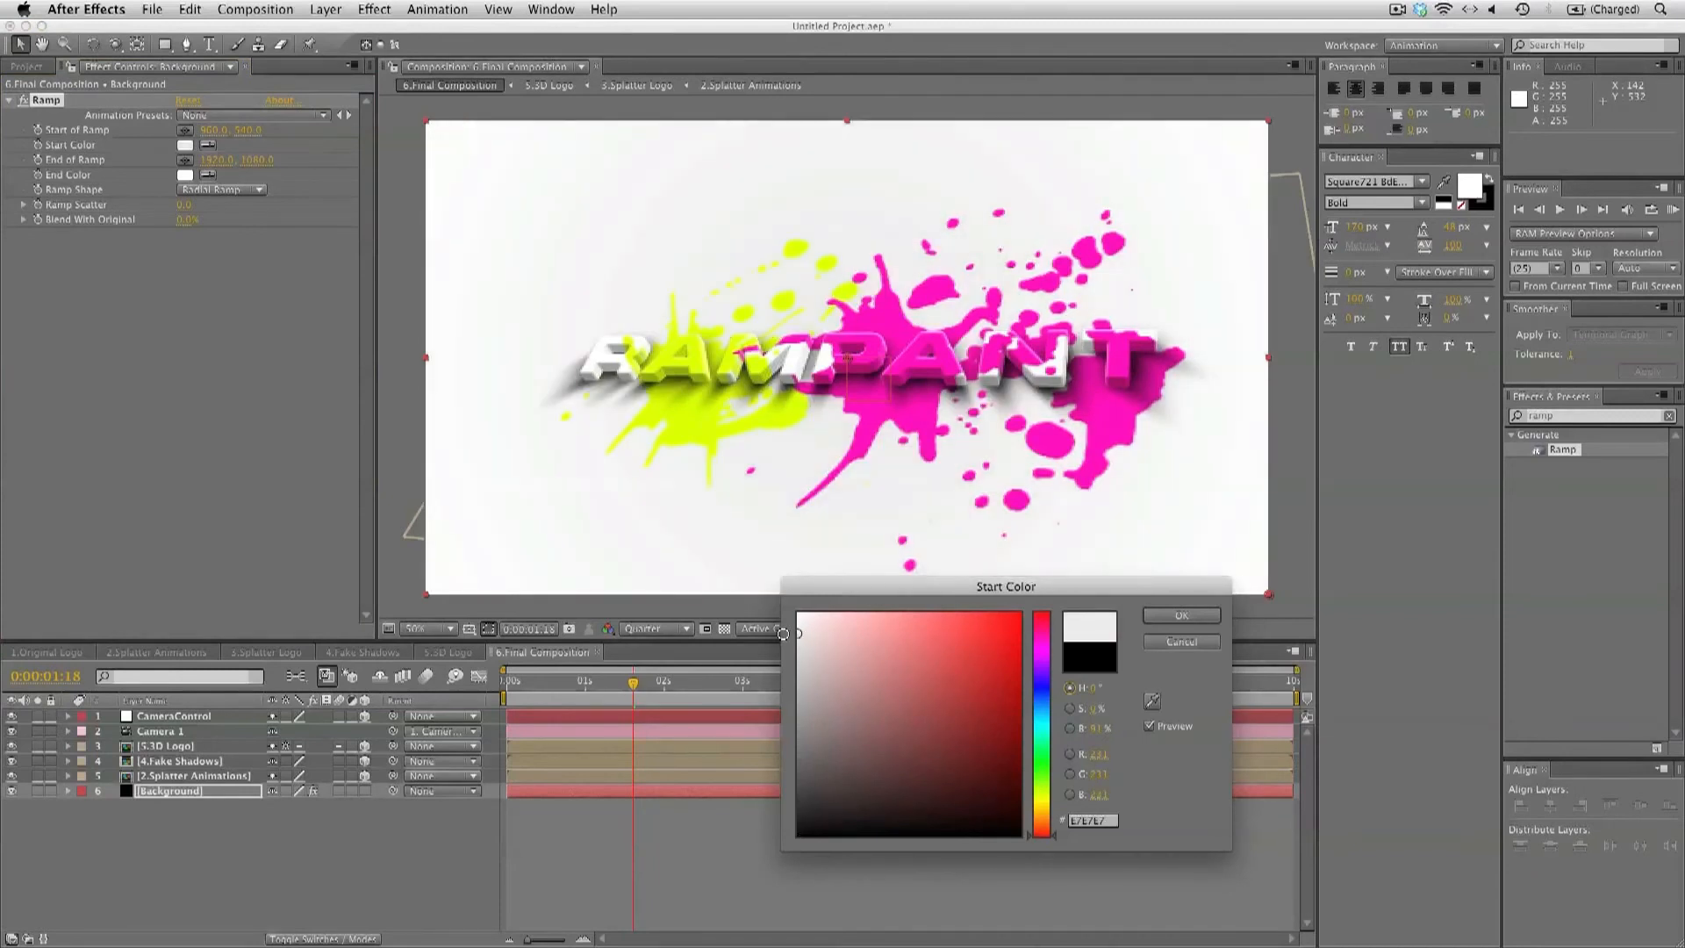
pyautogui.click(1184, 616)
# Set the Ramp's End Color to blue-grey 858C99, and clear the effects search and the layer selection
pyautogui.click(185, 175)
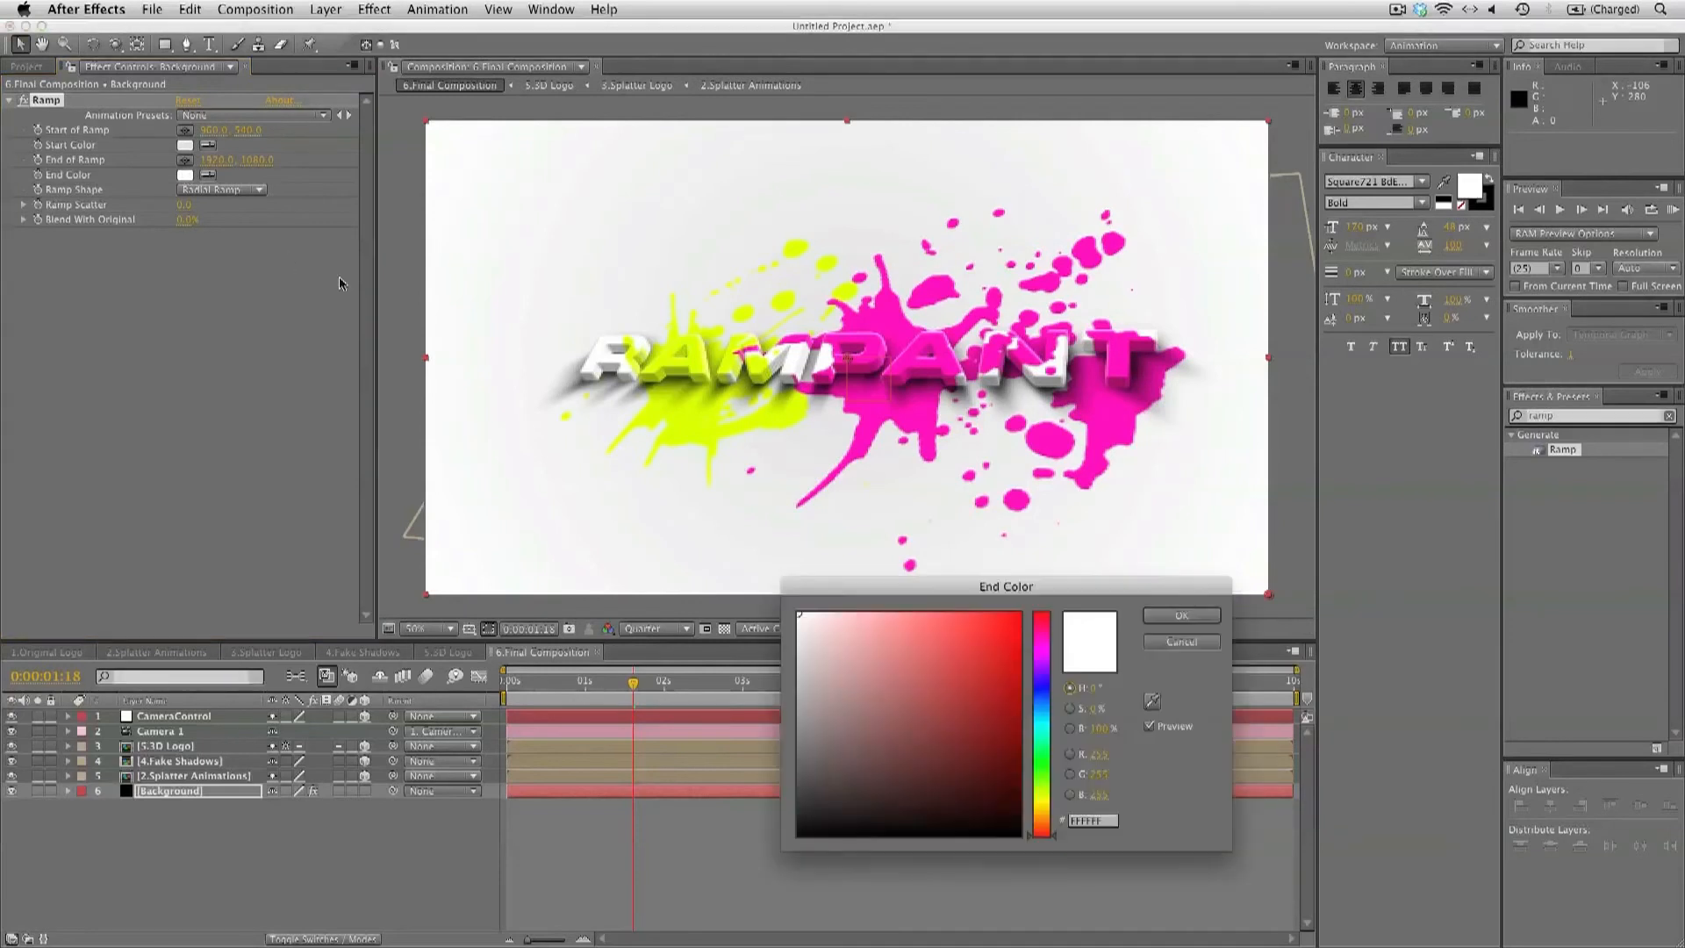
pyautogui.moveTo(1048, 711); pyautogui.dragTo(1050, 704)
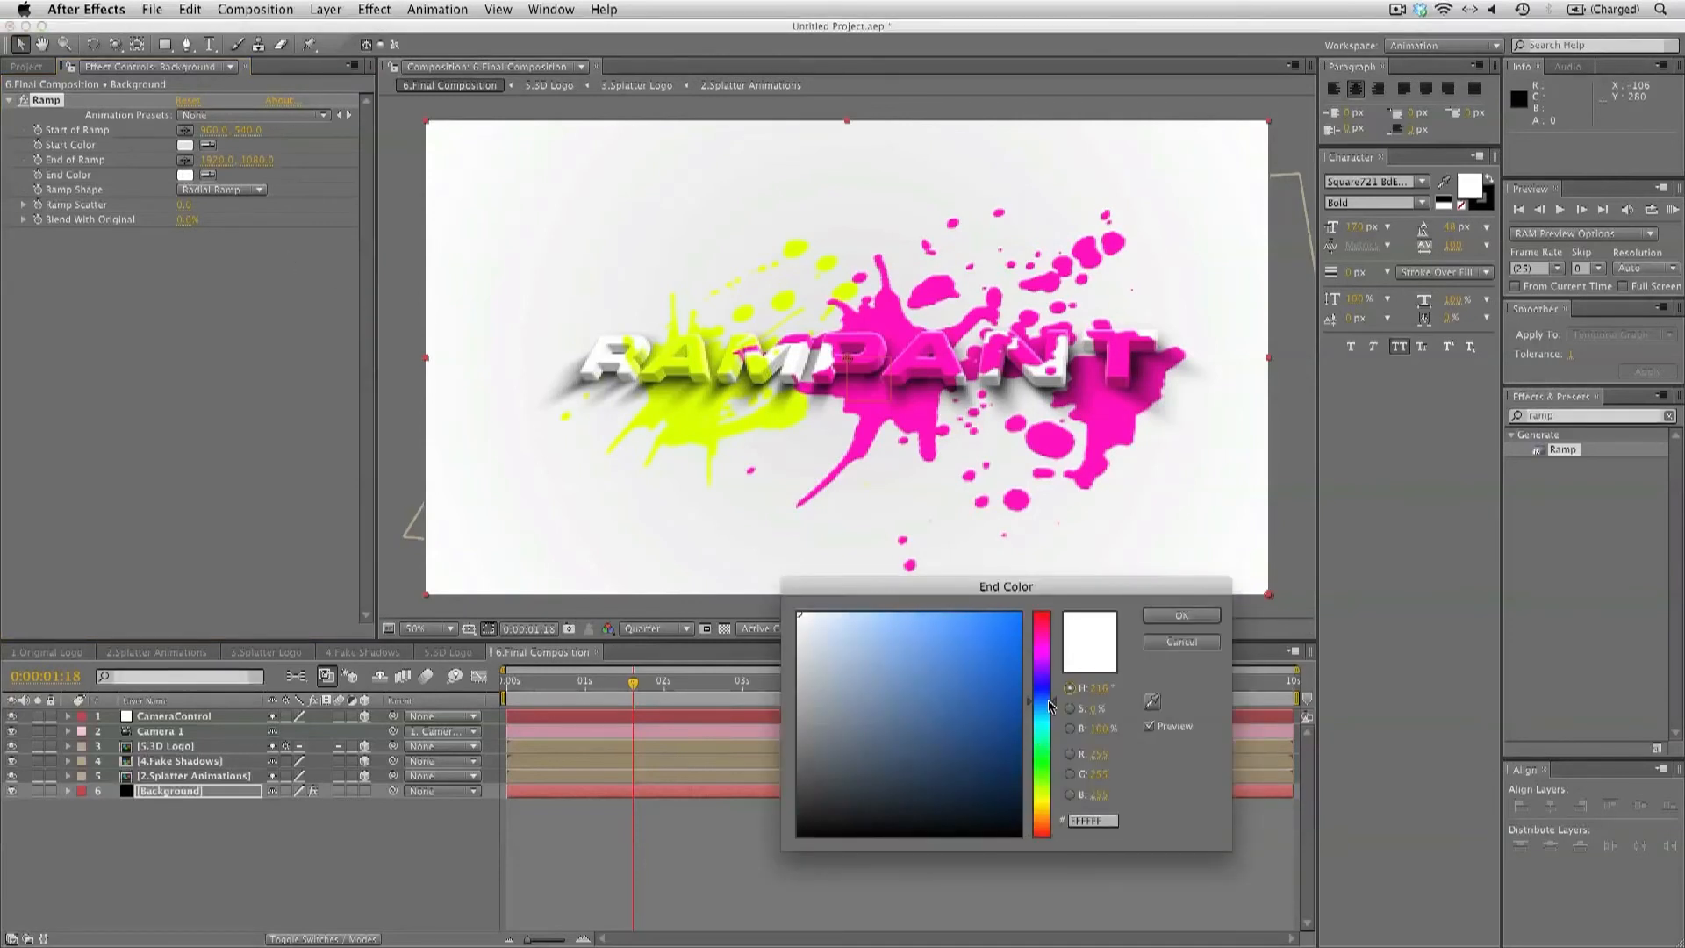
pyautogui.moveTo(823, 694); pyautogui.dragTo(828, 704)
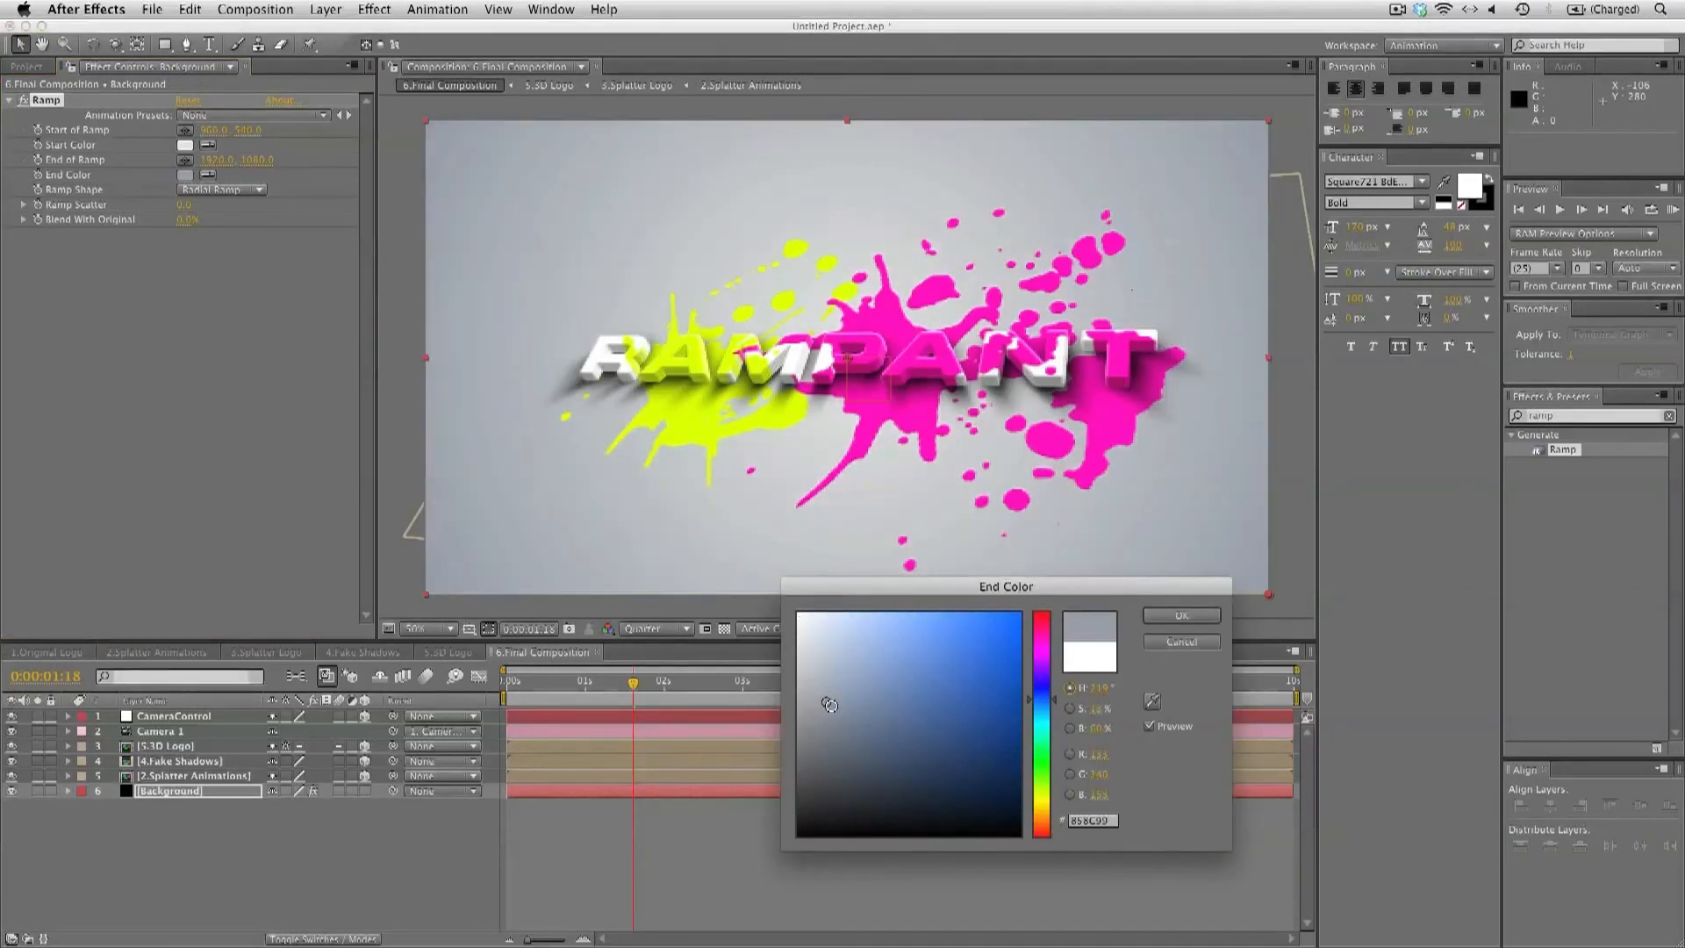
pyautogui.click(1176, 616)
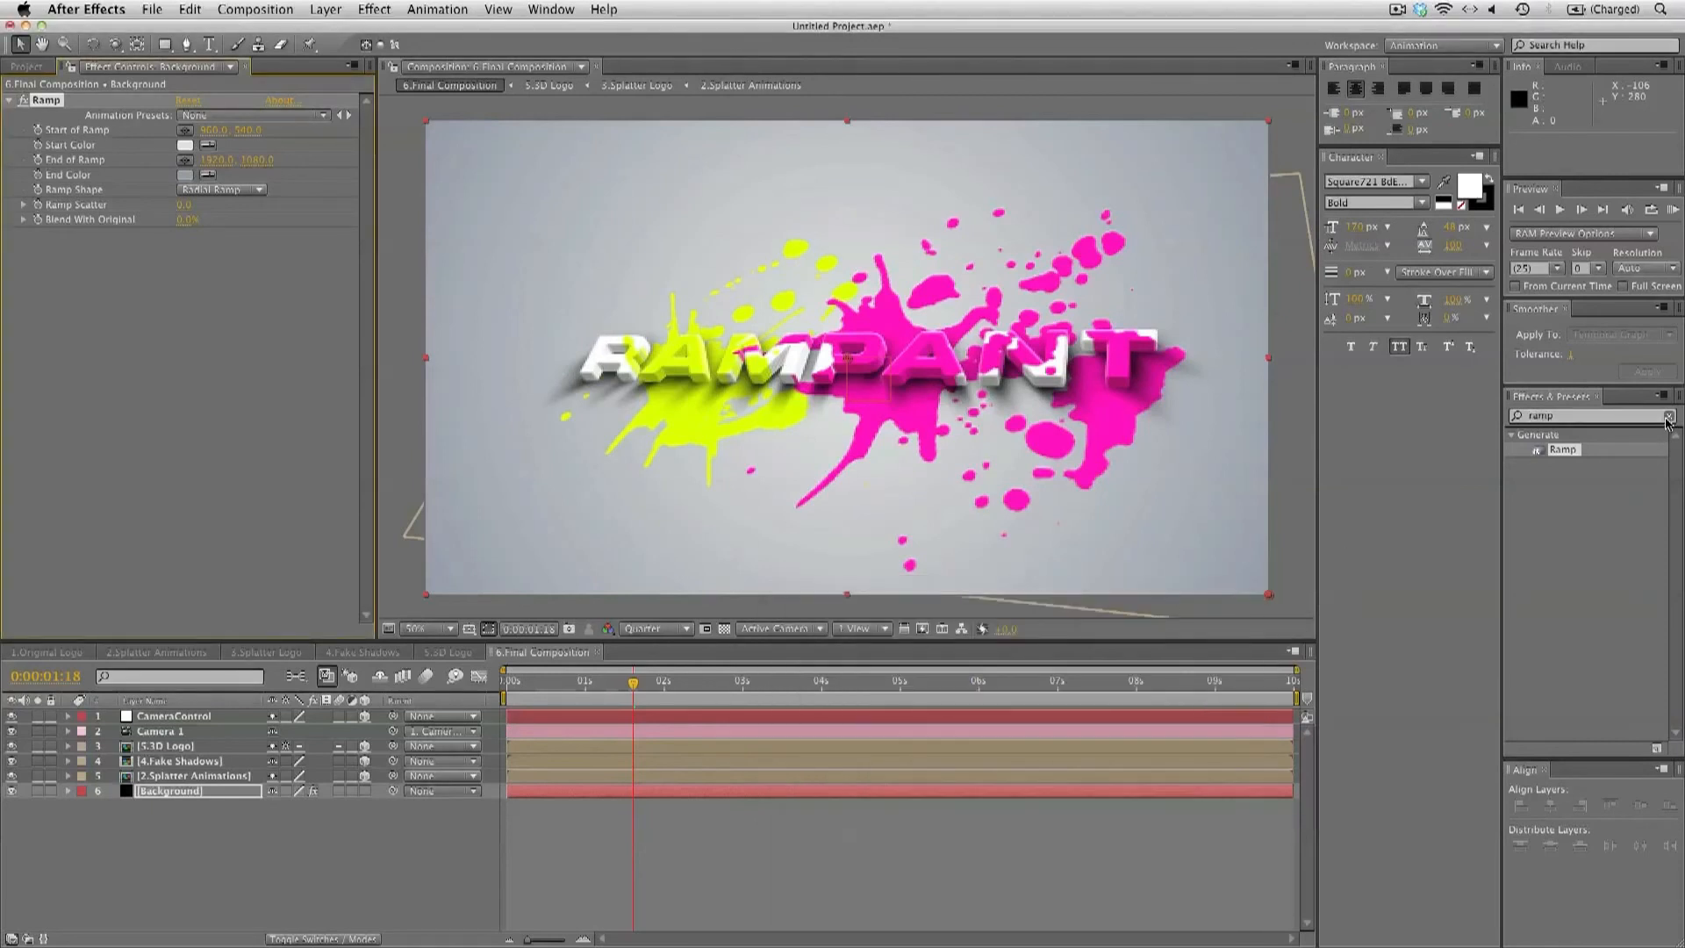
pyautogui.click(1668, 417)
pyautogui.click(248, 68)
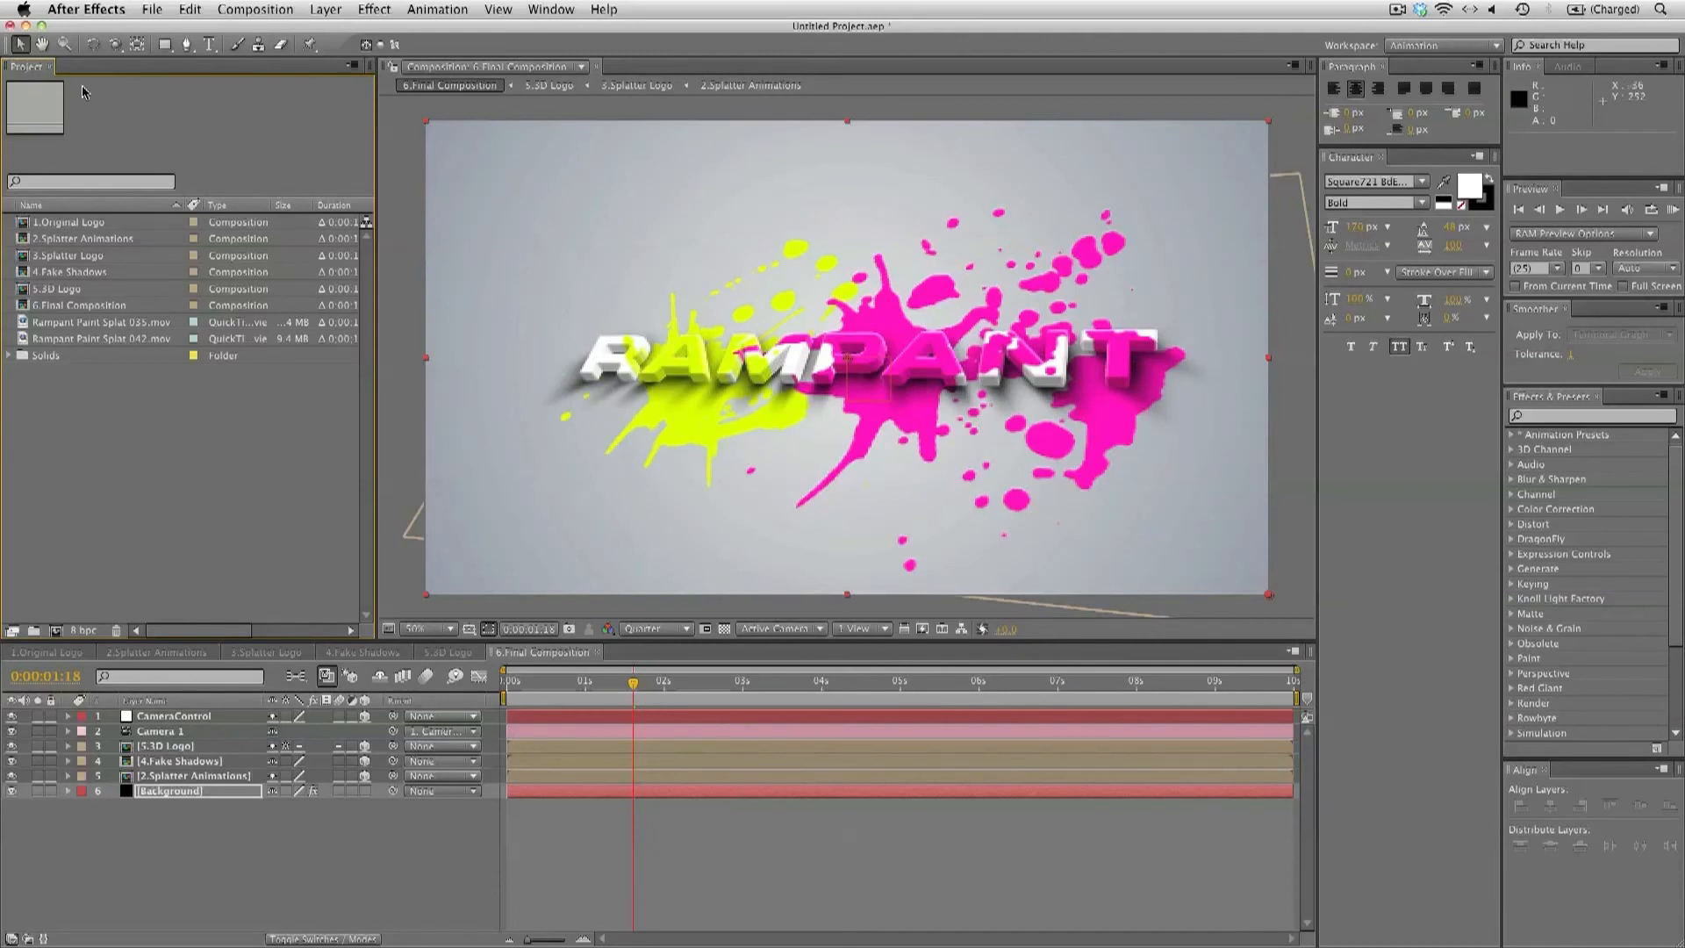
pyautogui.click(308, 822)
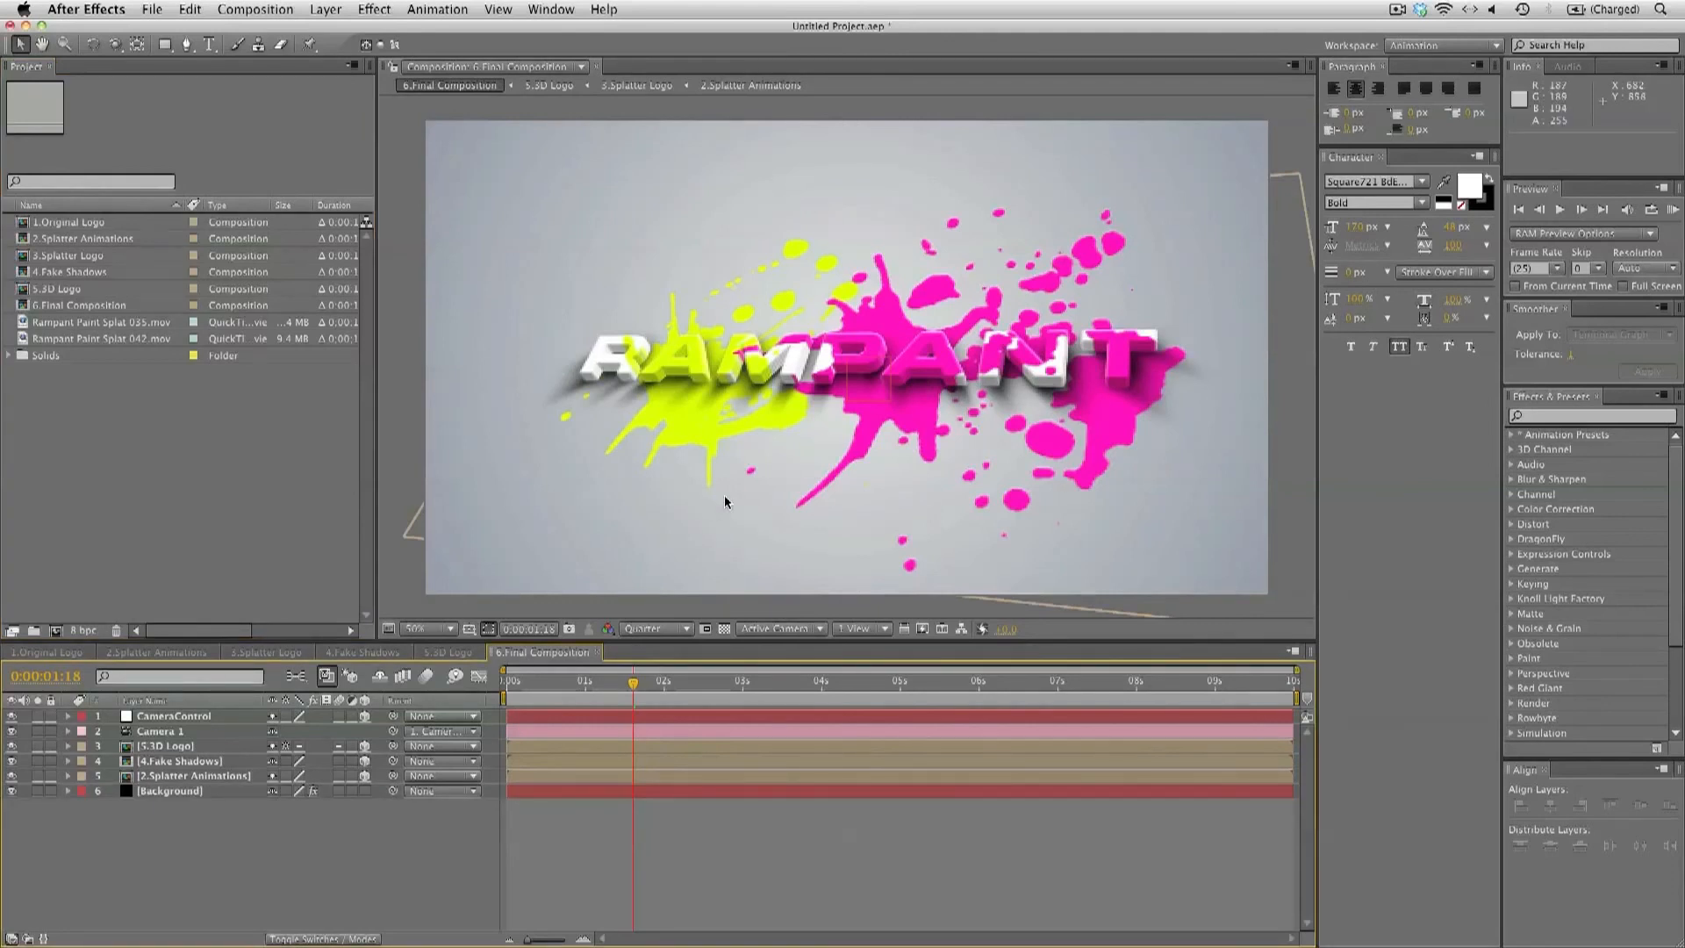
# Replace the logo text in 1.Original Logo with UNIQUE and check the result in 6.Final Composition
pyautogui.click(45, 652)
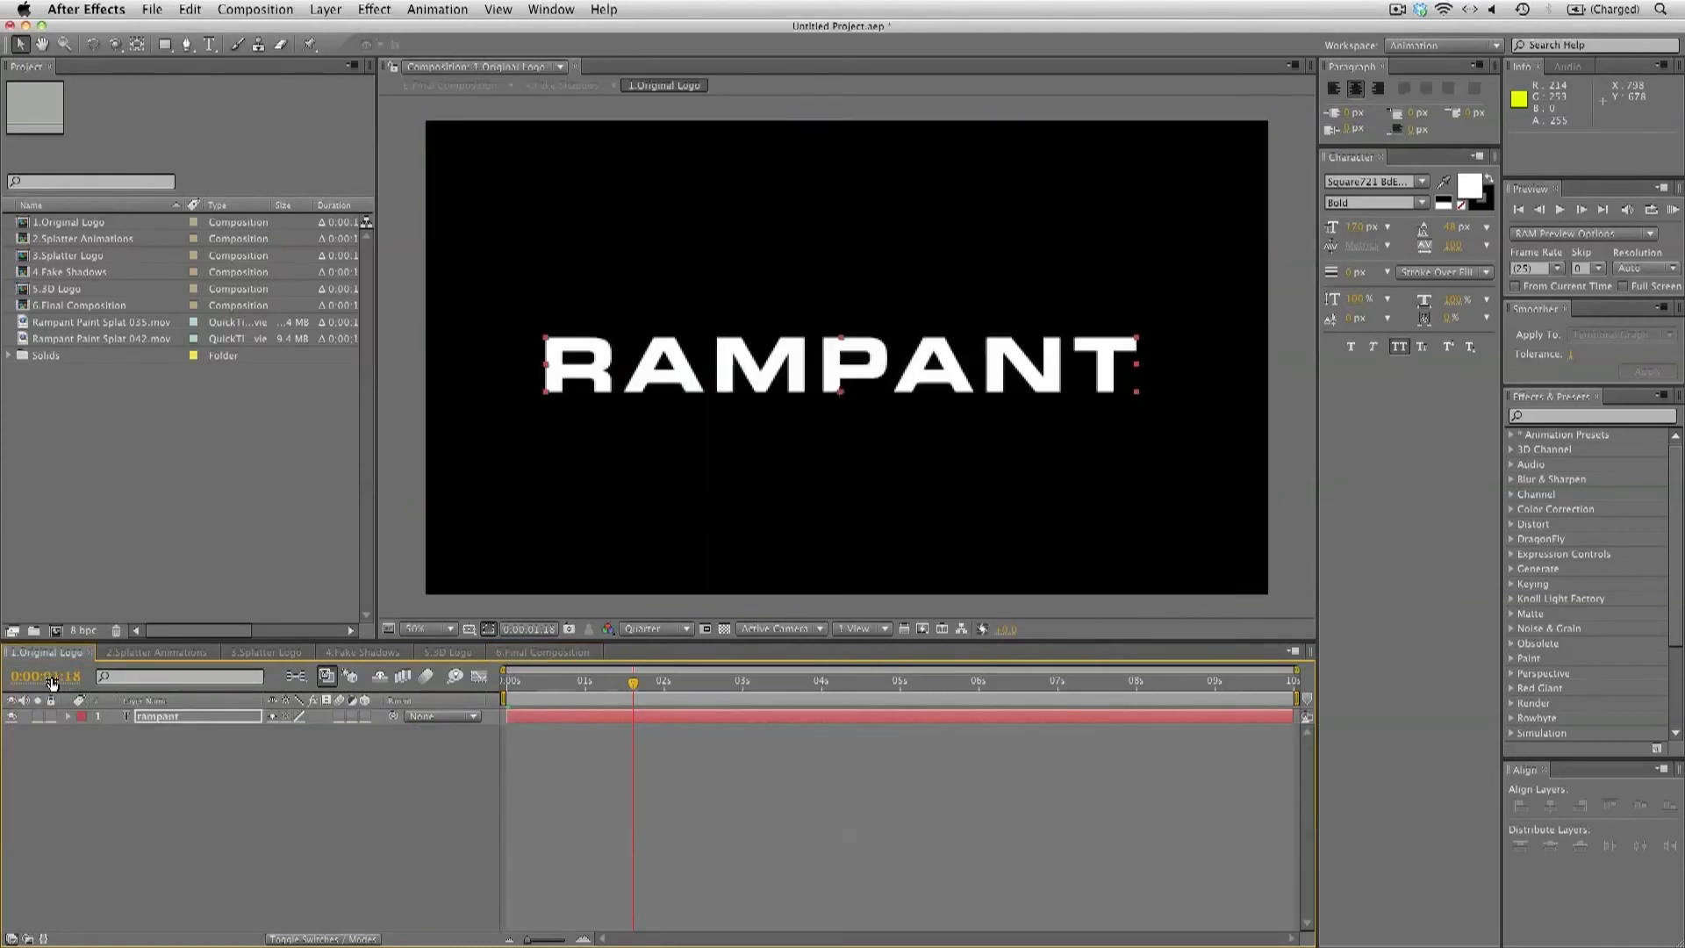
pyautogui.doubleClick(222, 722)
pyautogui.write('UNIQUE')
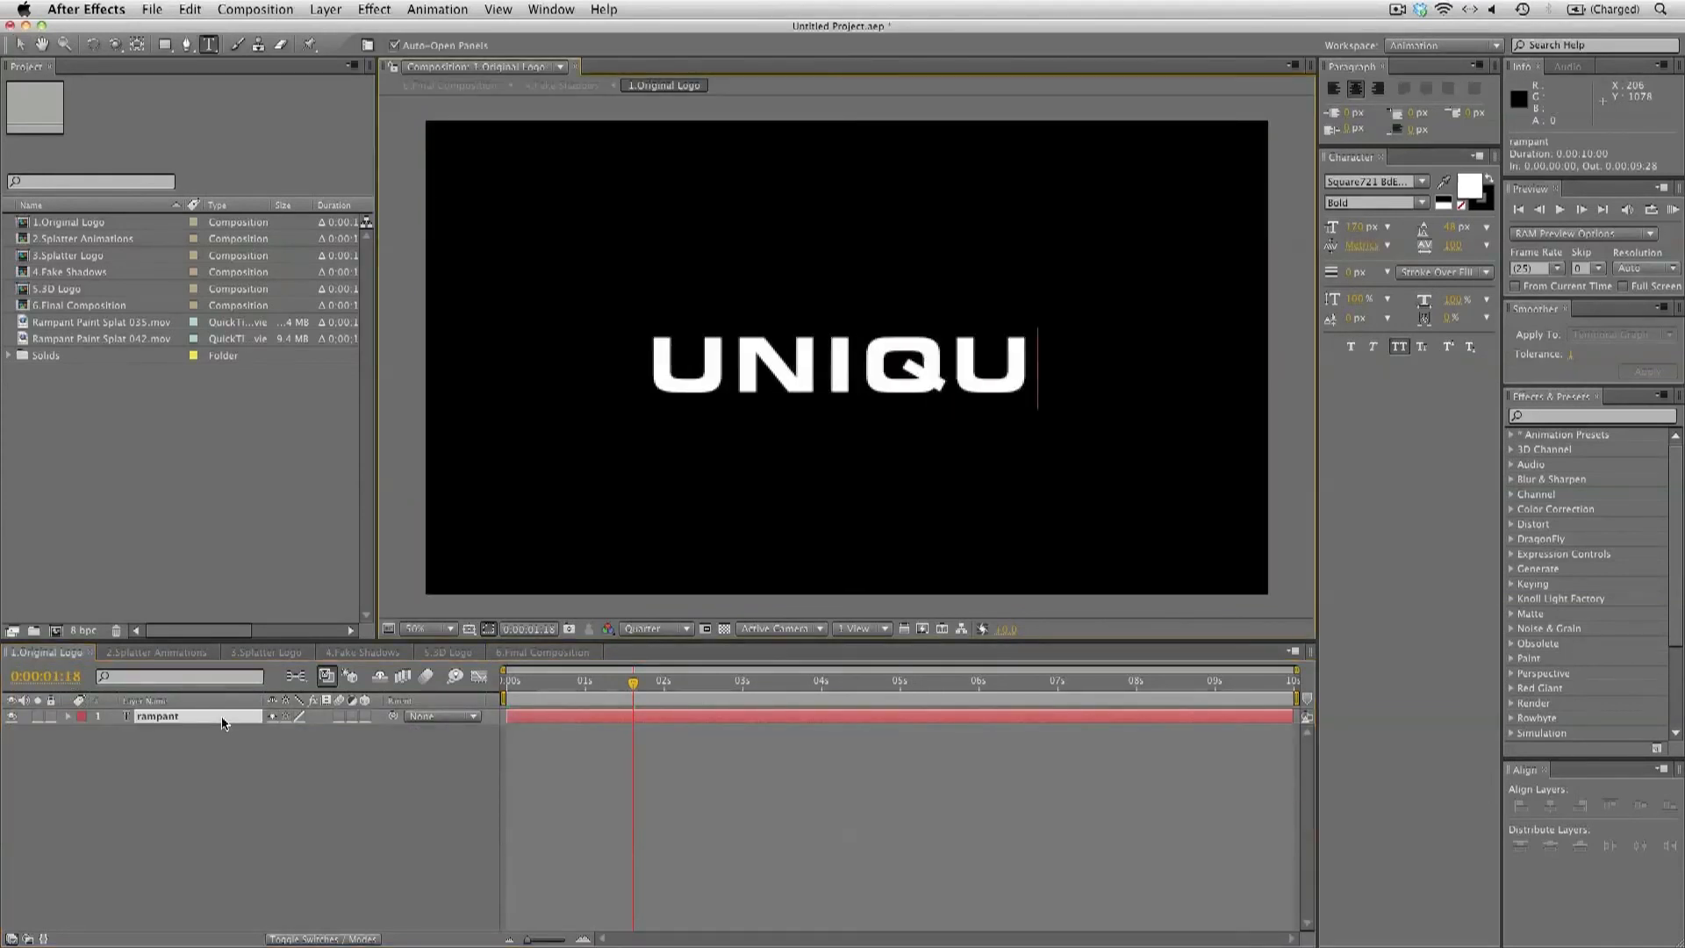
pyautogui.click(19, 44)
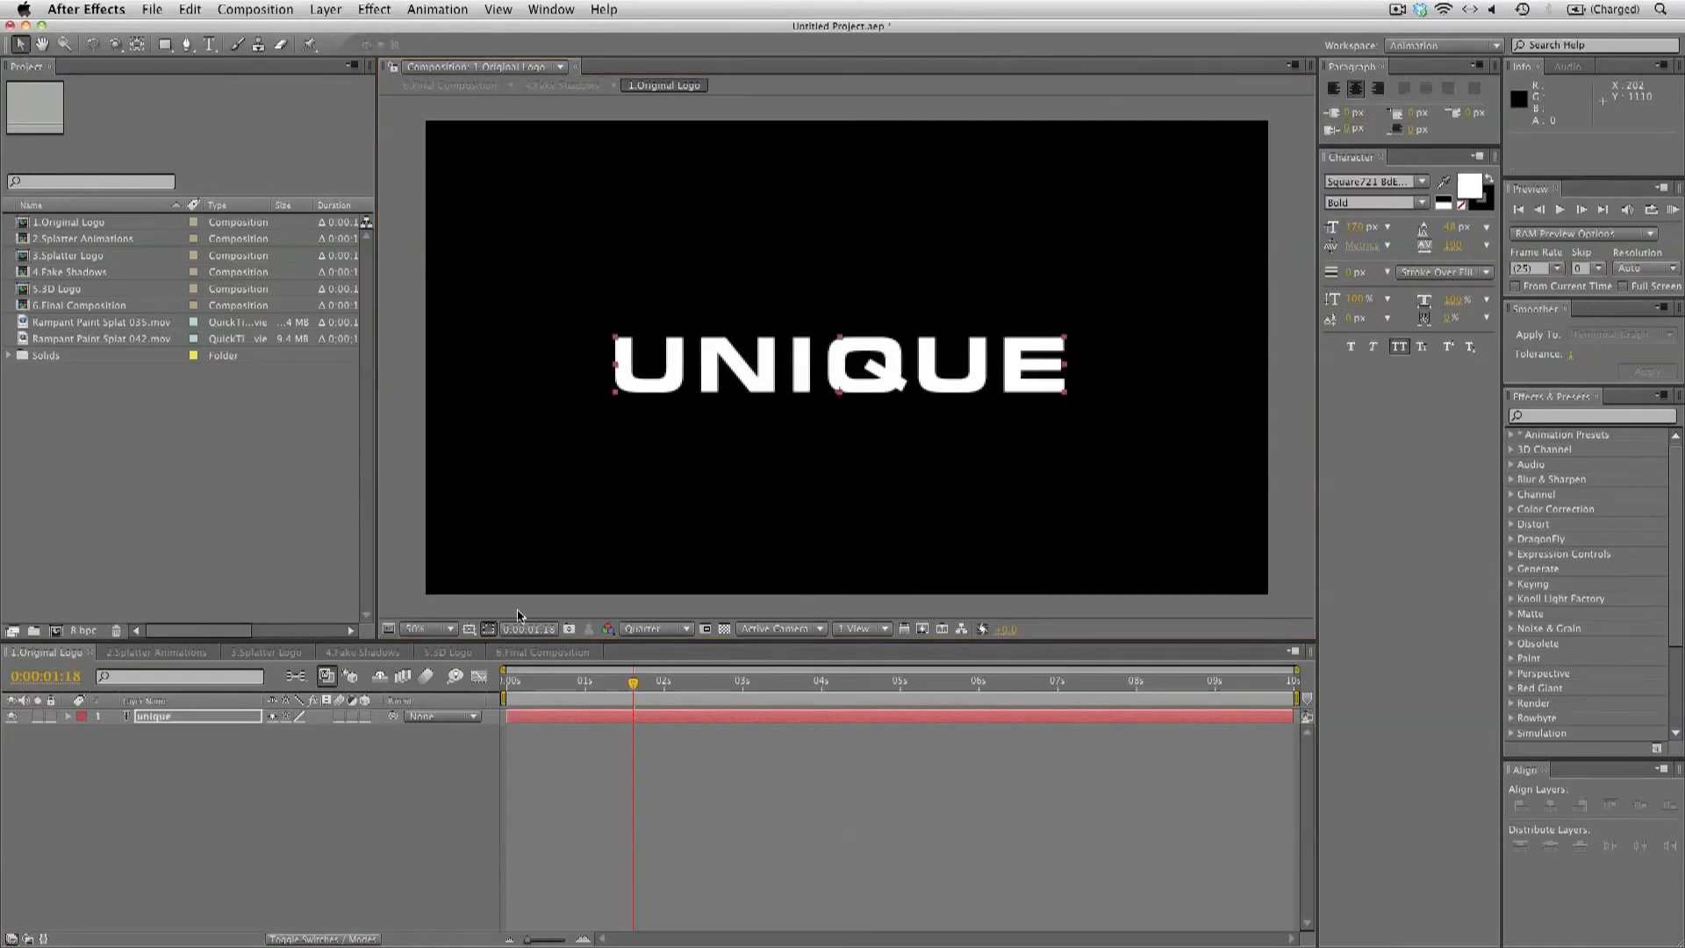
pyautogui.click(533, 652)
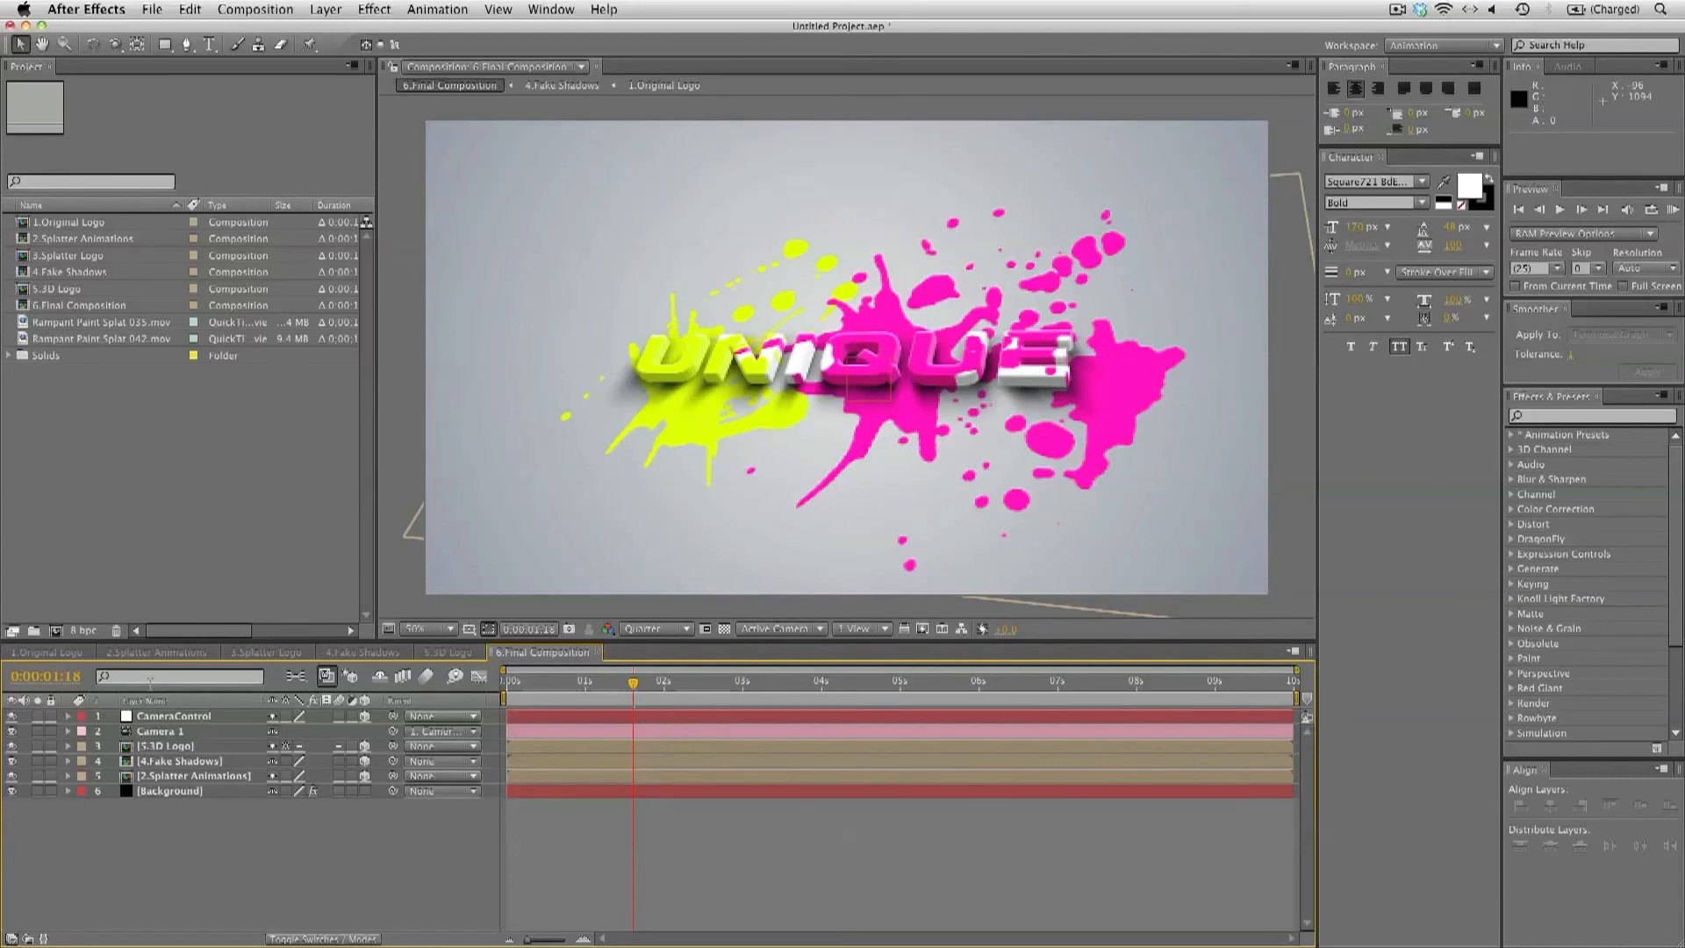
# Add a second text layer reading RAMPANT below UNIQUE in the 1.Original Logo composition
pyautogui.click(58, 654)
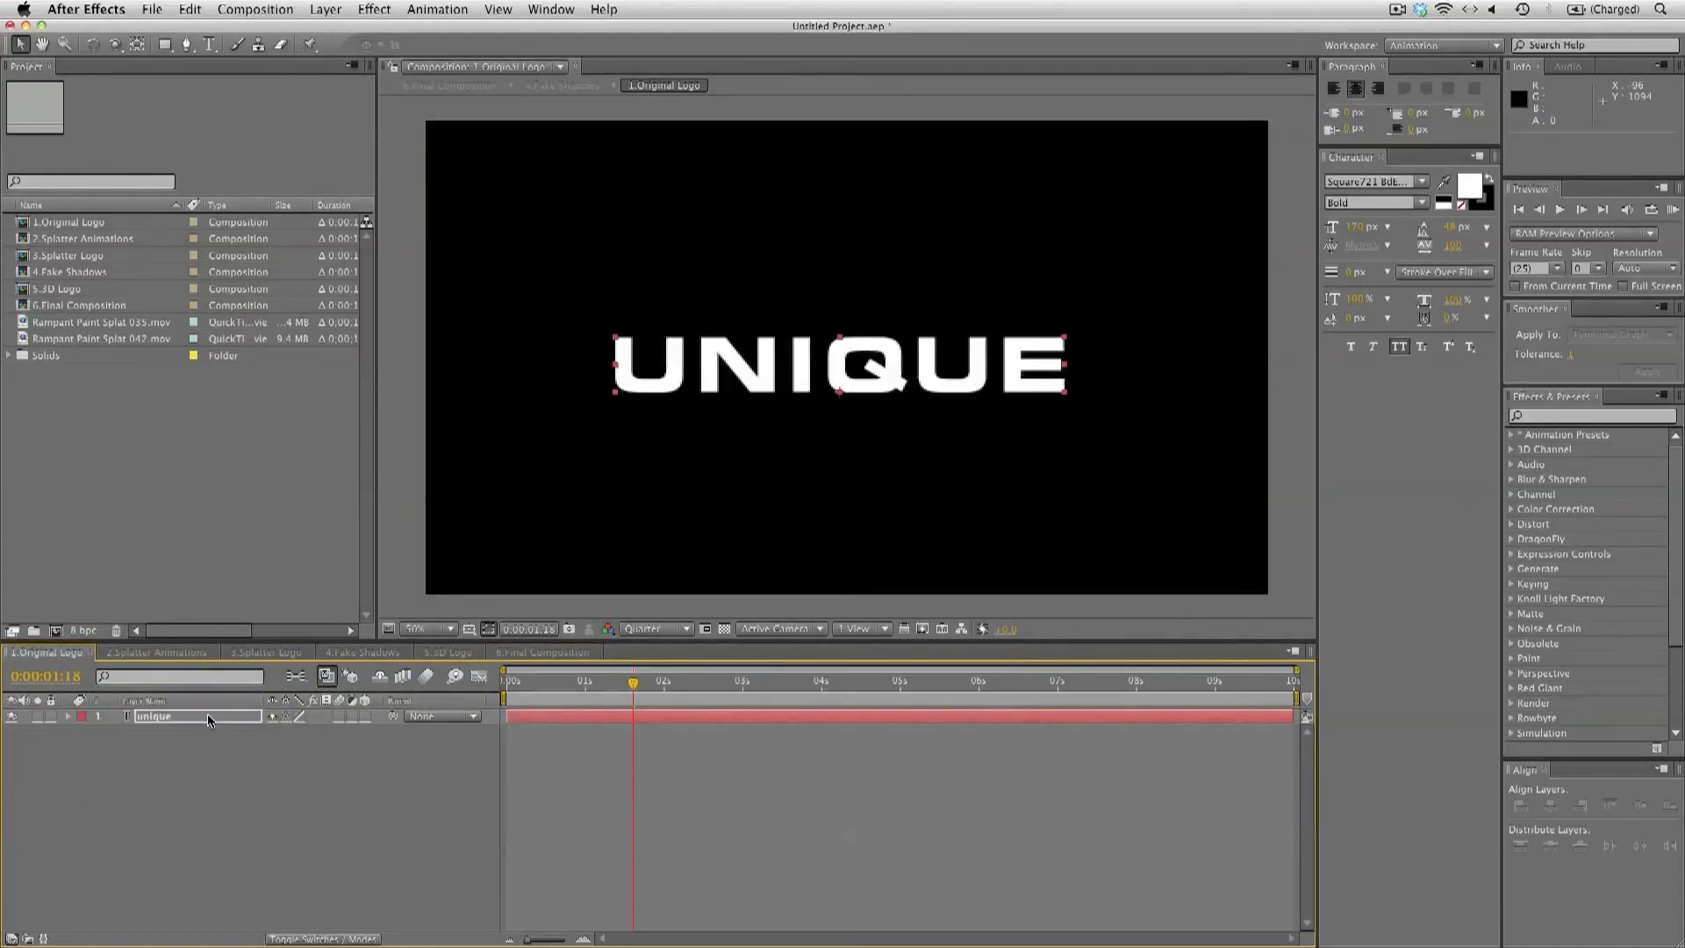
pyautogui.click(209, 44)
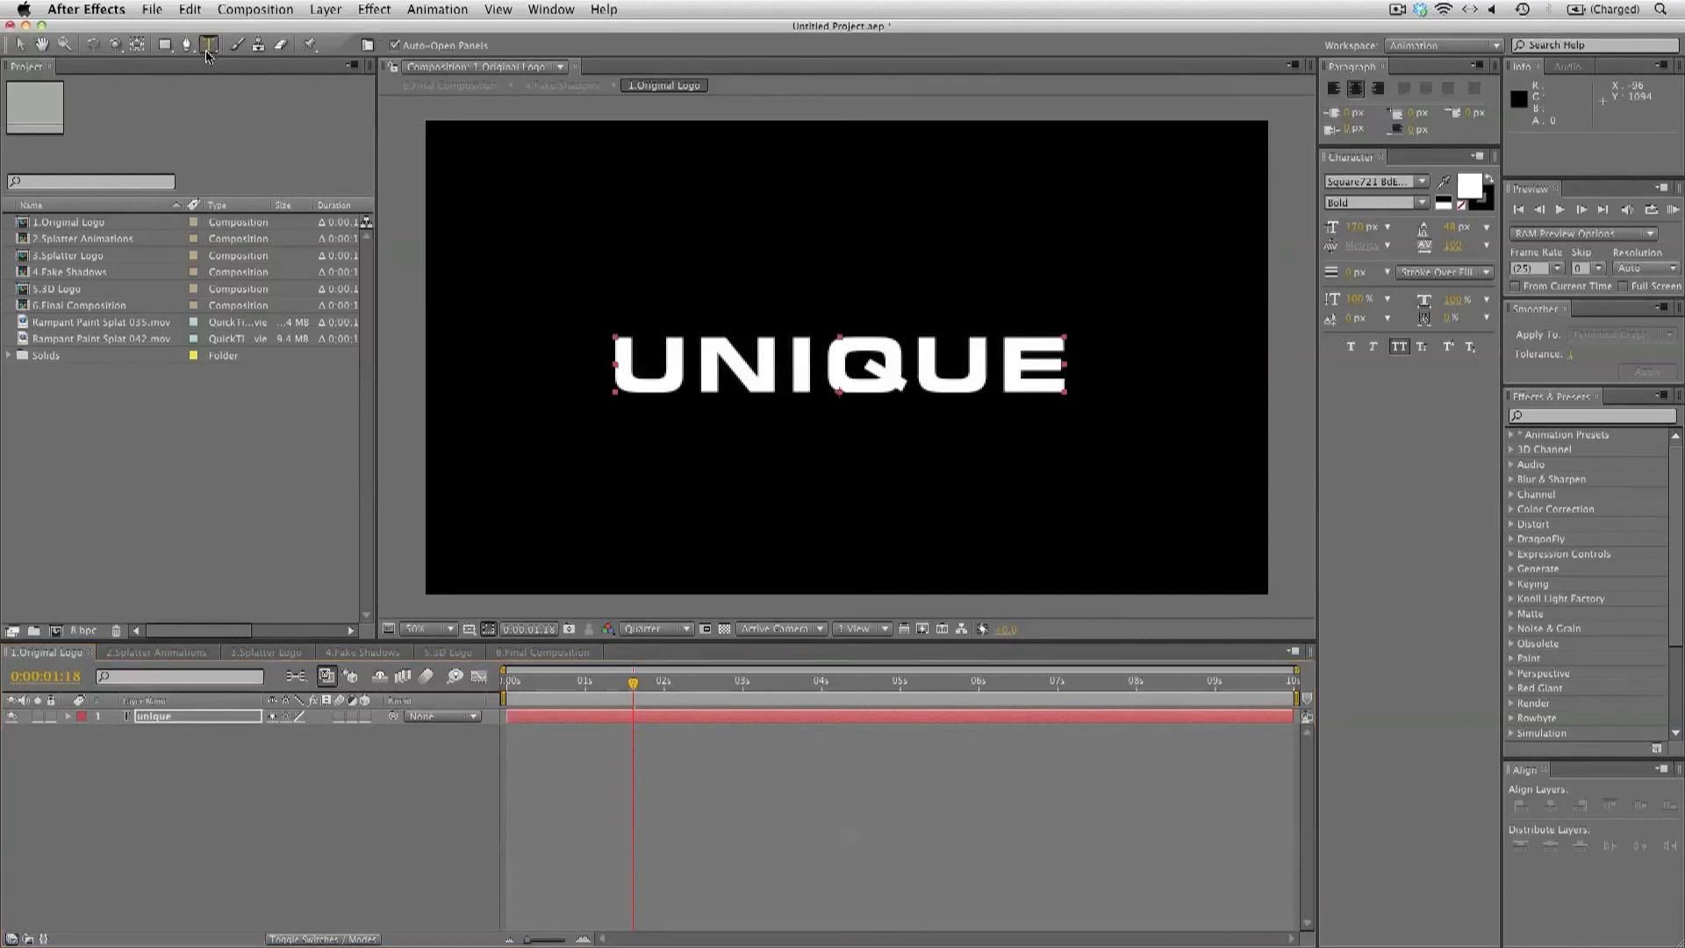
pyautogui.click(718, 537)
pyautogui.write('RAMPANT')
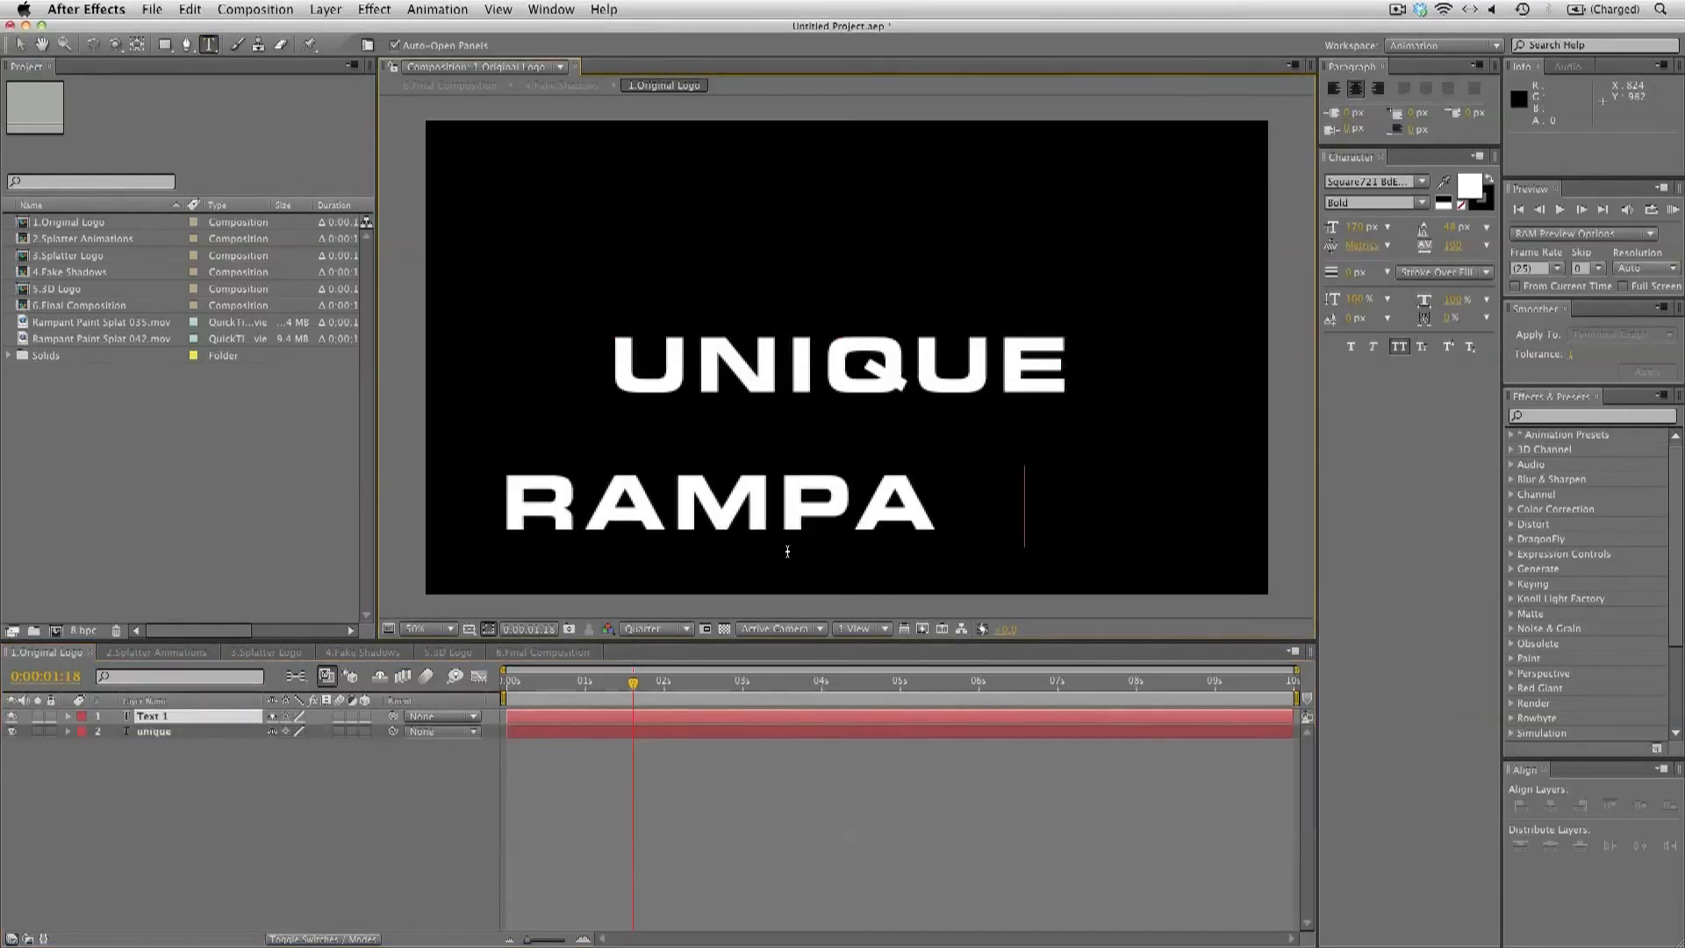
pyautogui.click(21, 44)
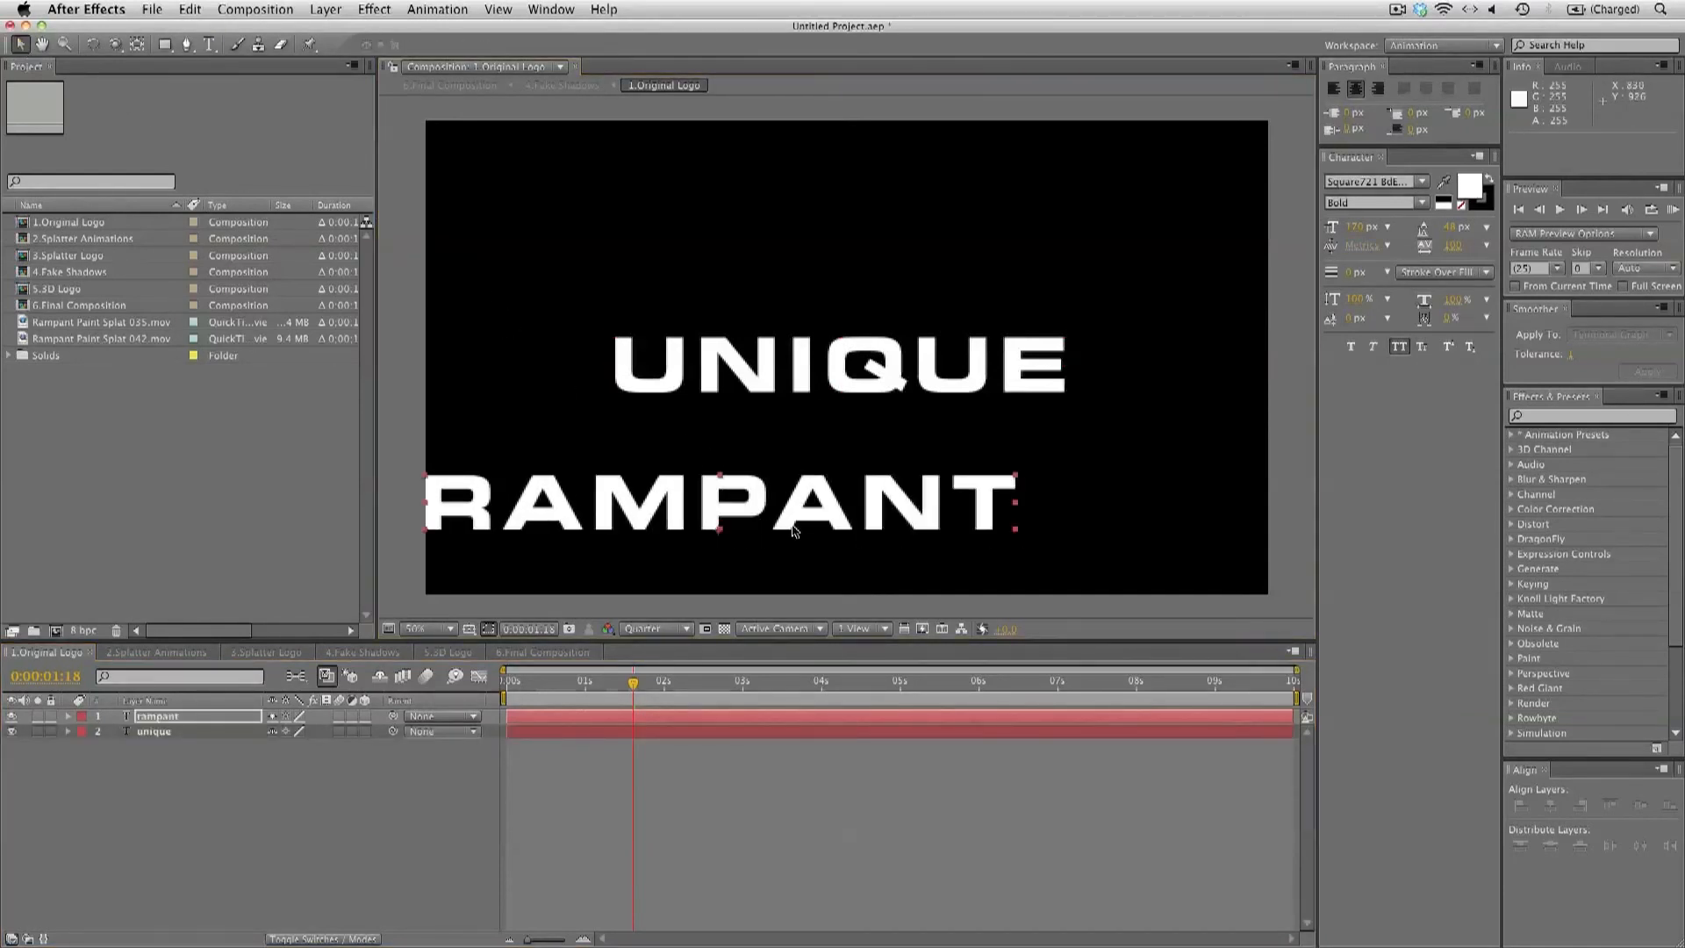
# Center RAMPANT directly above UNIQUE, nudge both text layers down to the frame's middle, and check 6.Final Composition
pyautogui.moveTo(798, 526); pyautogui.dragTo(919, 322)
pyautogui.keyDown('shift'); pyautogui.click(206, 732); pyautogui.keyUp('shift')
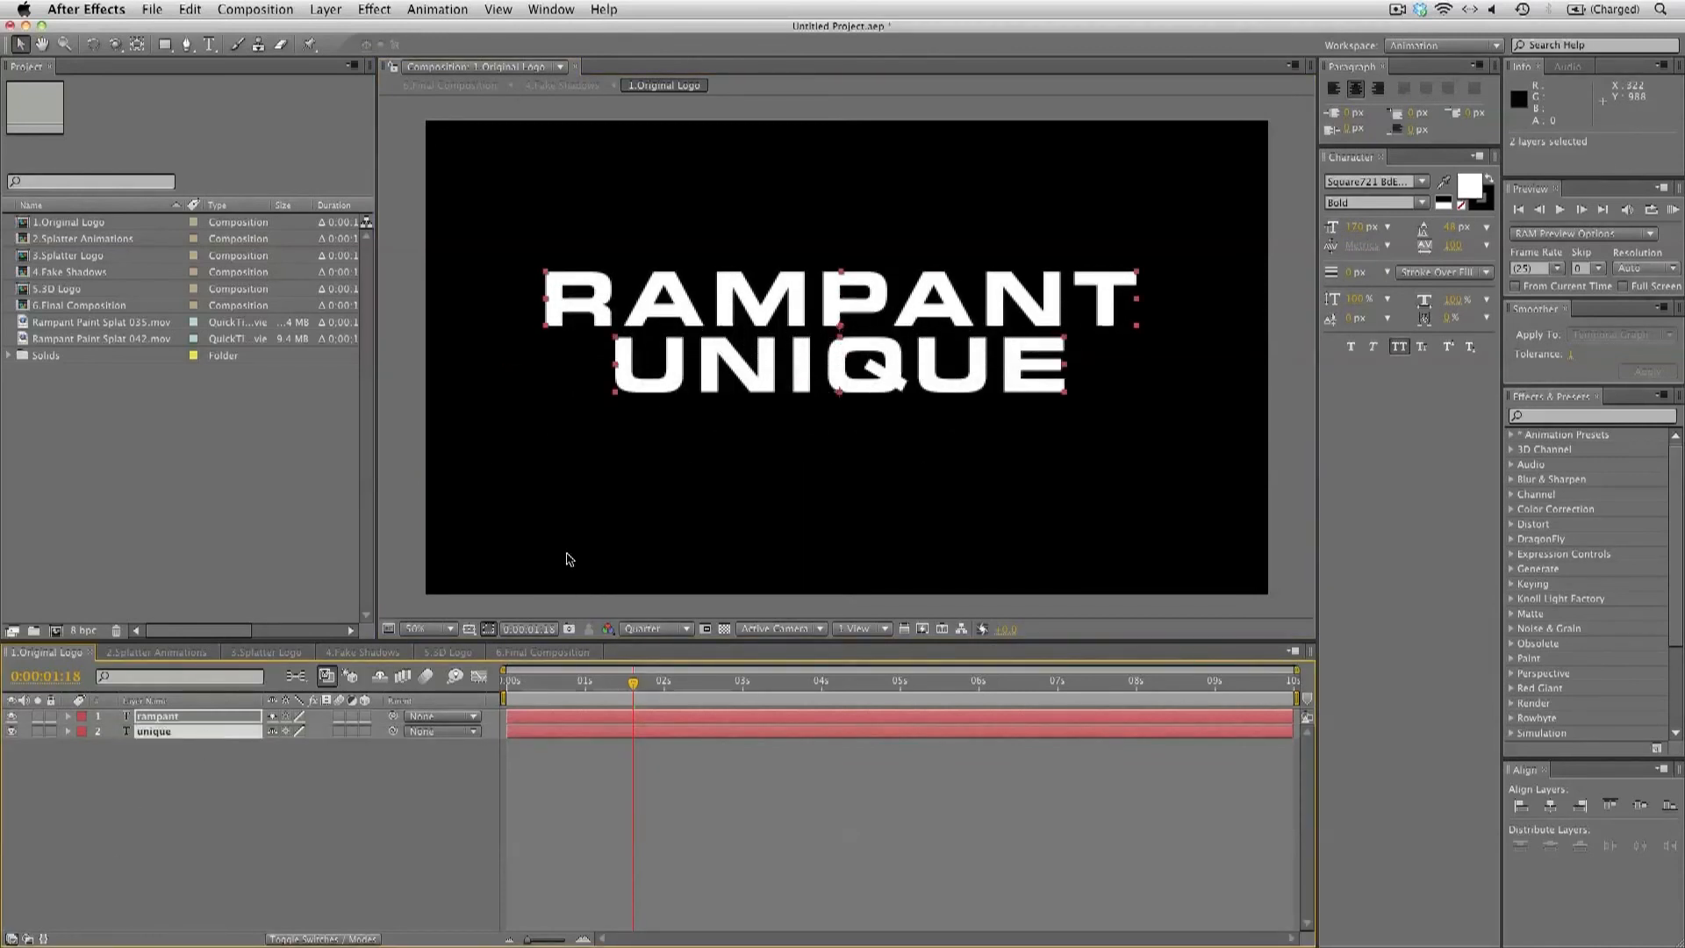
pyautogui.hotkey('shift', 'Down')
pyautogui.hotkey('shift', 'Down')
pyautogui.hotkey('shift', 'Down')
pyautogui.hotkey('shift', 'Down')
pyautogui.hotkey('shift', 'Down')
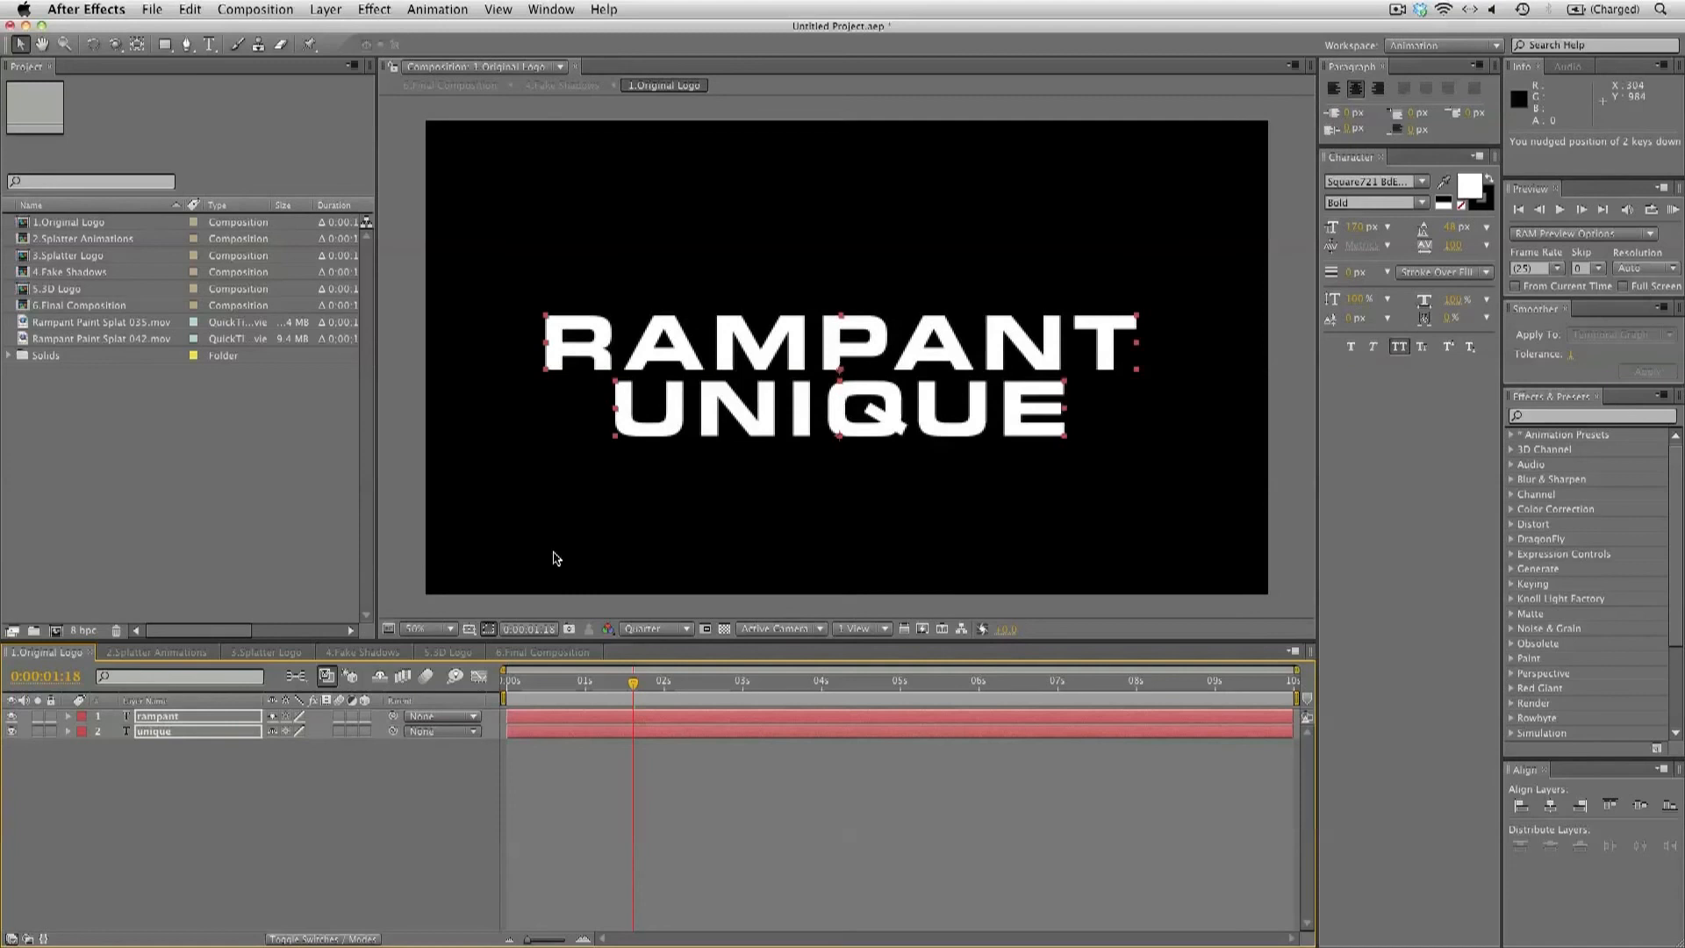
pyautogui.click(551, 651)
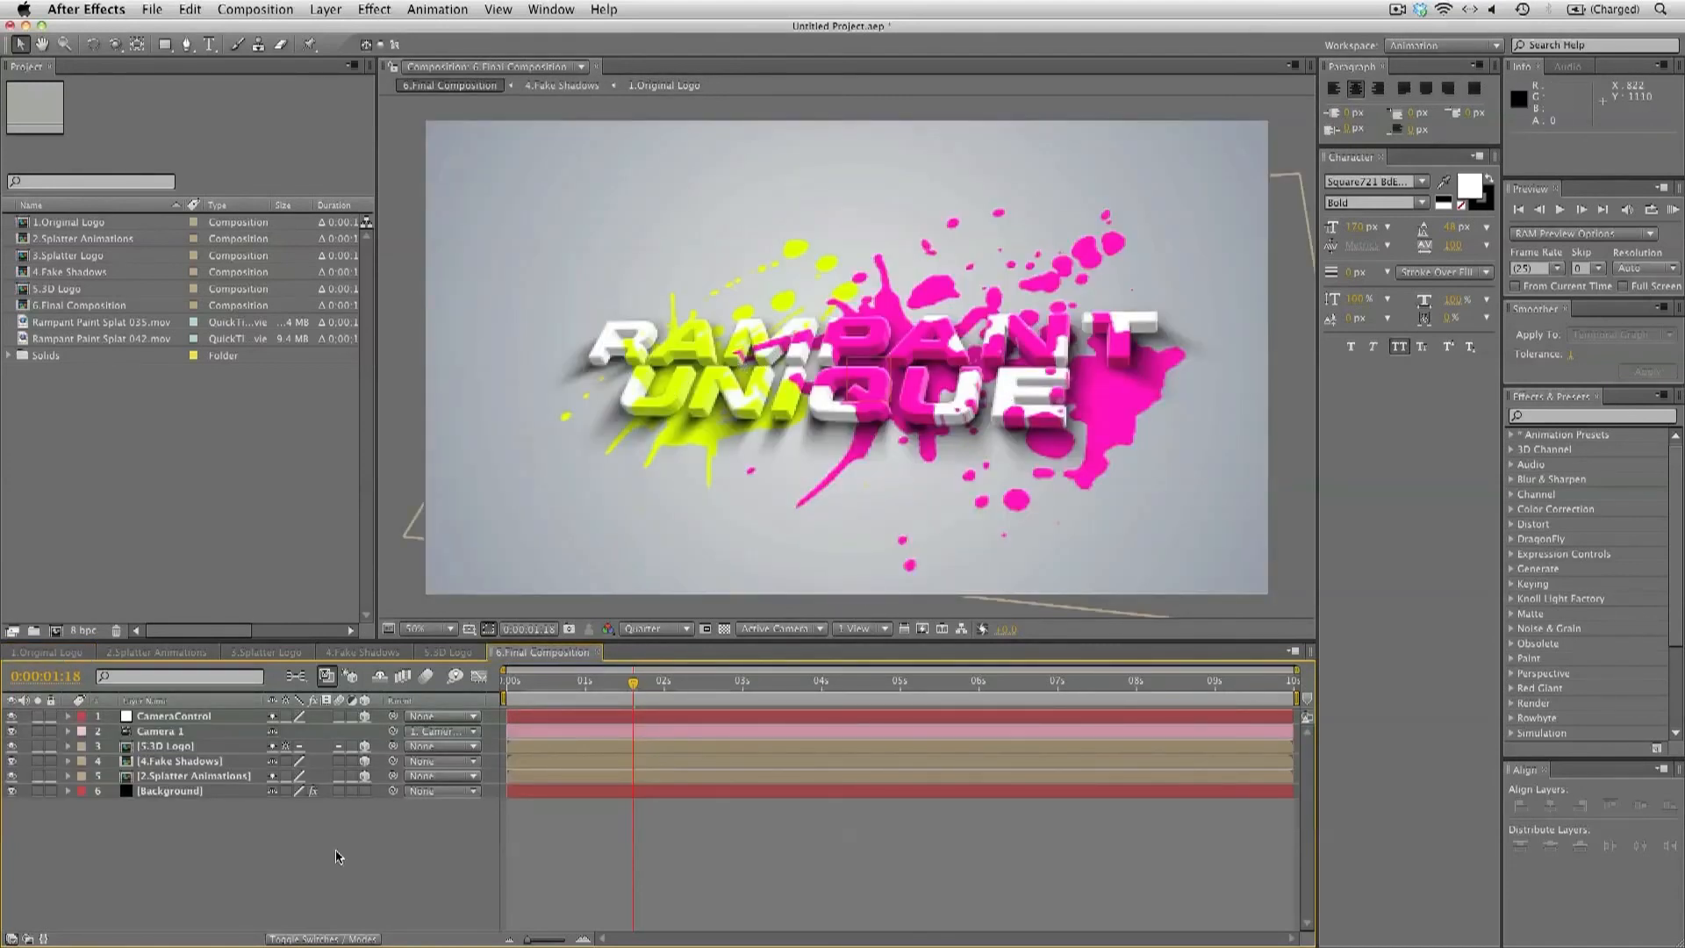
# In 2.Splatter Animations, set the Tint effect's Map White To color on the Rampant Paint Splat 035 layer to blue 0042FF
pyautogui.click(143, 653)
pyautogui.click(188, 718)
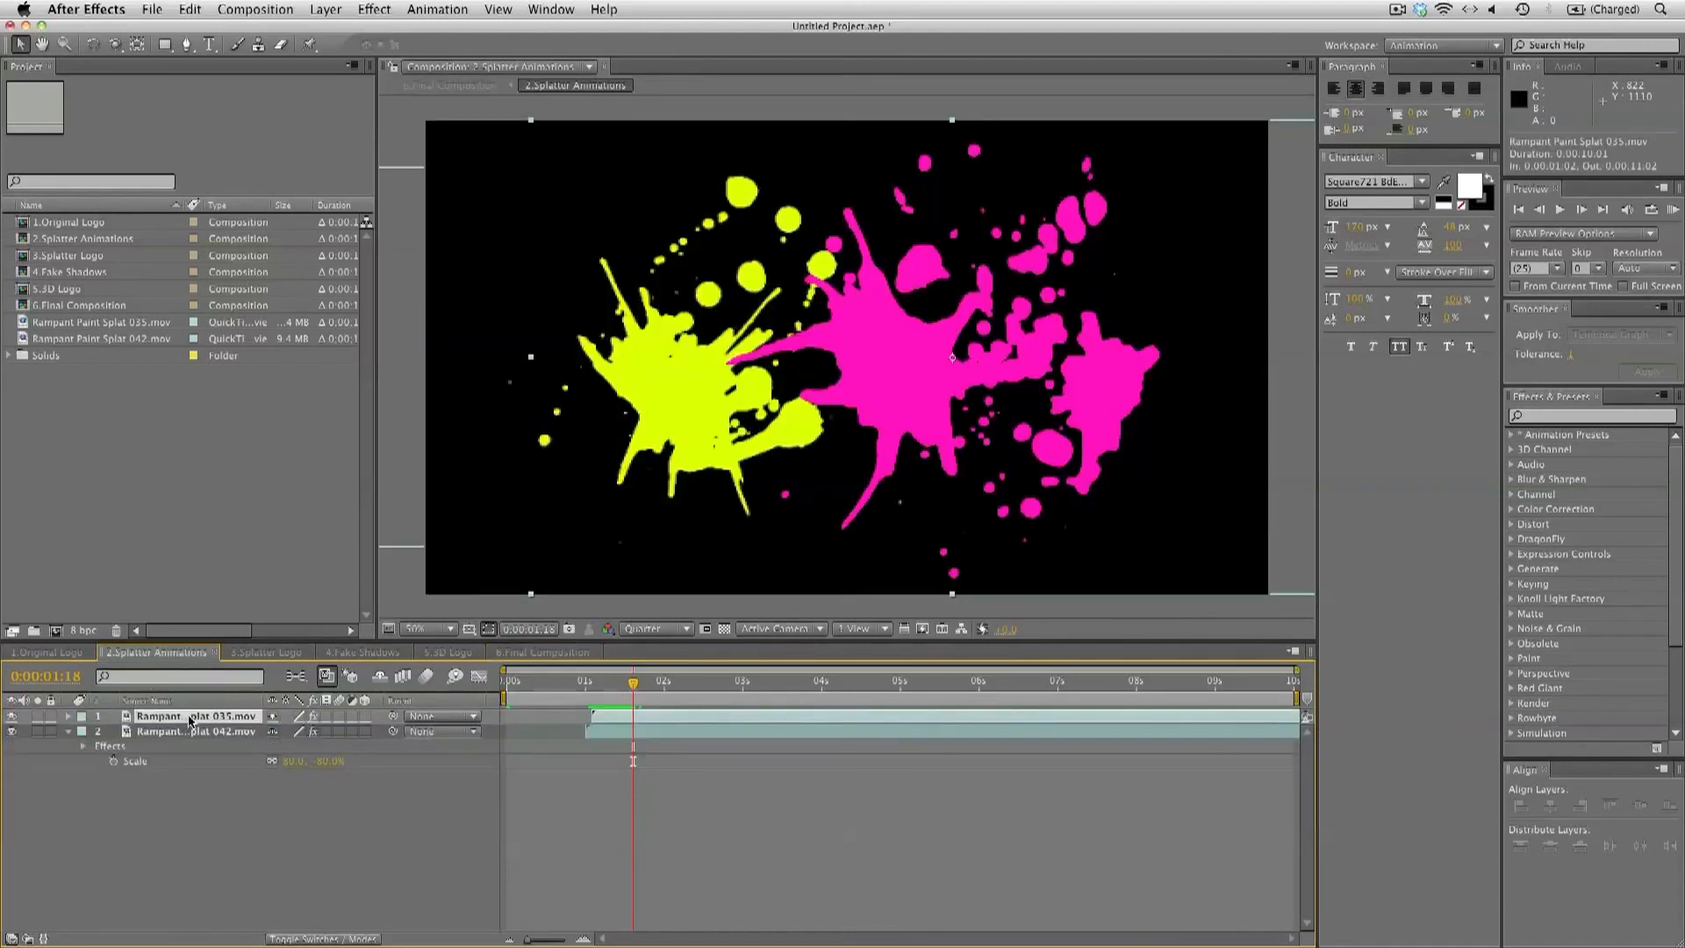
pyautogui.press('e')
pyautogui.doubleClick(189, 731)
pyautogui.click(182, 146)
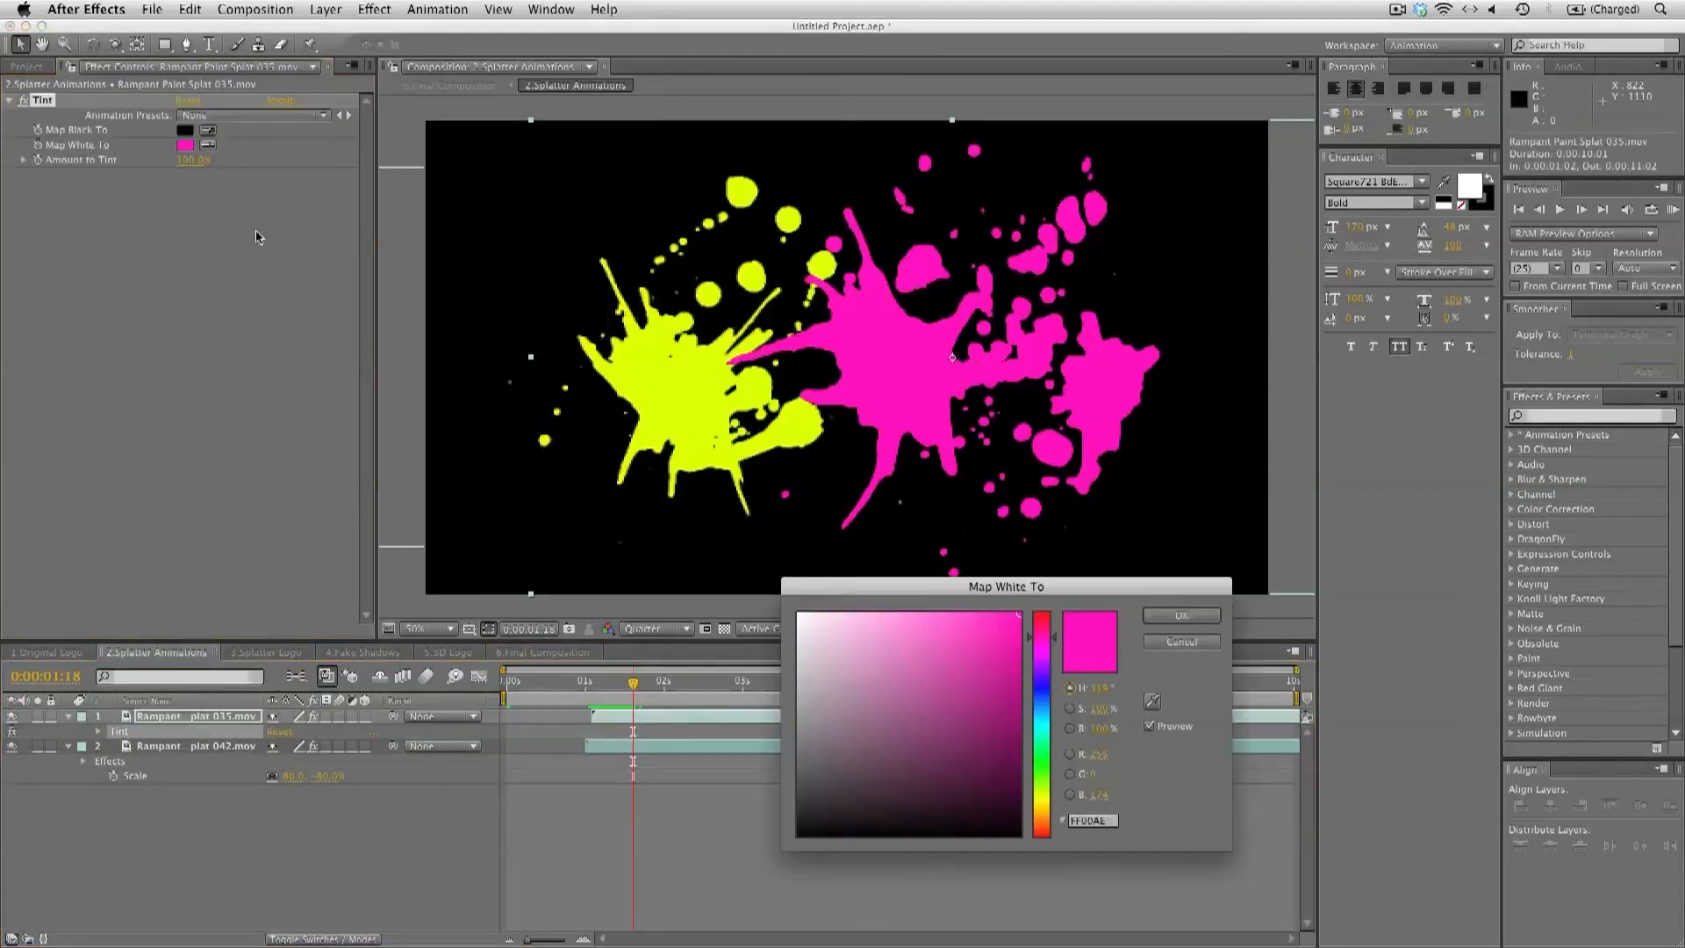
pyautogui.moveTo(1046, 677); pyautogui.dragTo(1046, 696)
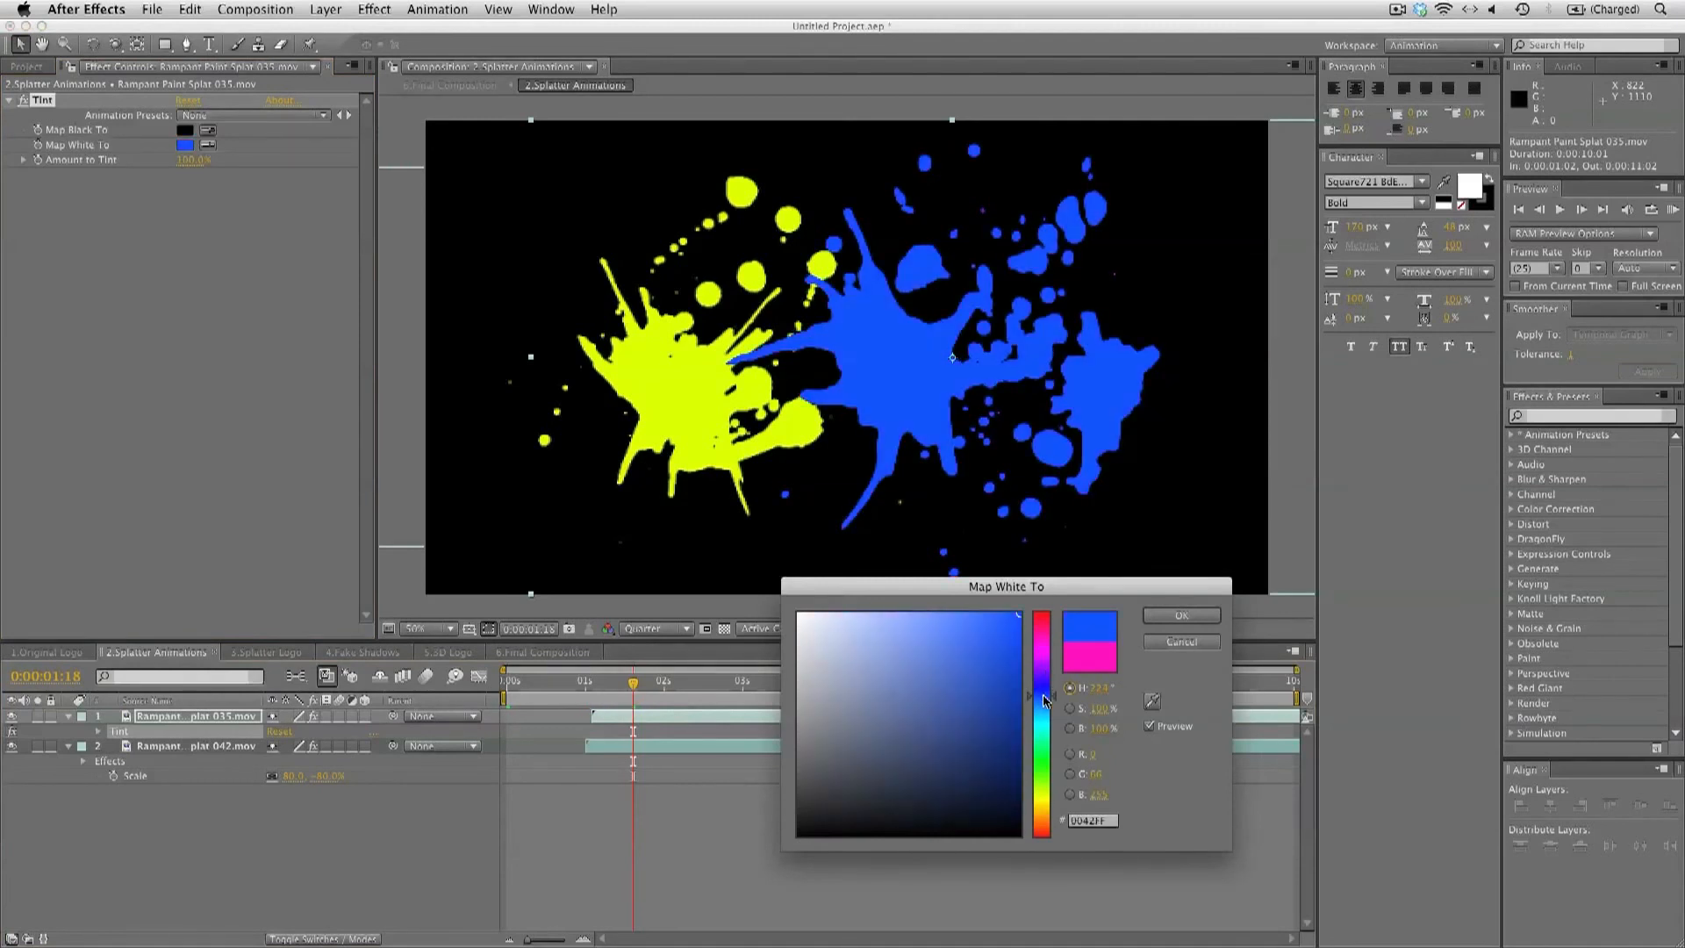
pyautogui.click(1167, 623)
# Set the Tint's Map White To color on the Rampant Paint Splat 042 layer to red and check the result in 6.Final Composition
pyautogui.click(222, 746)
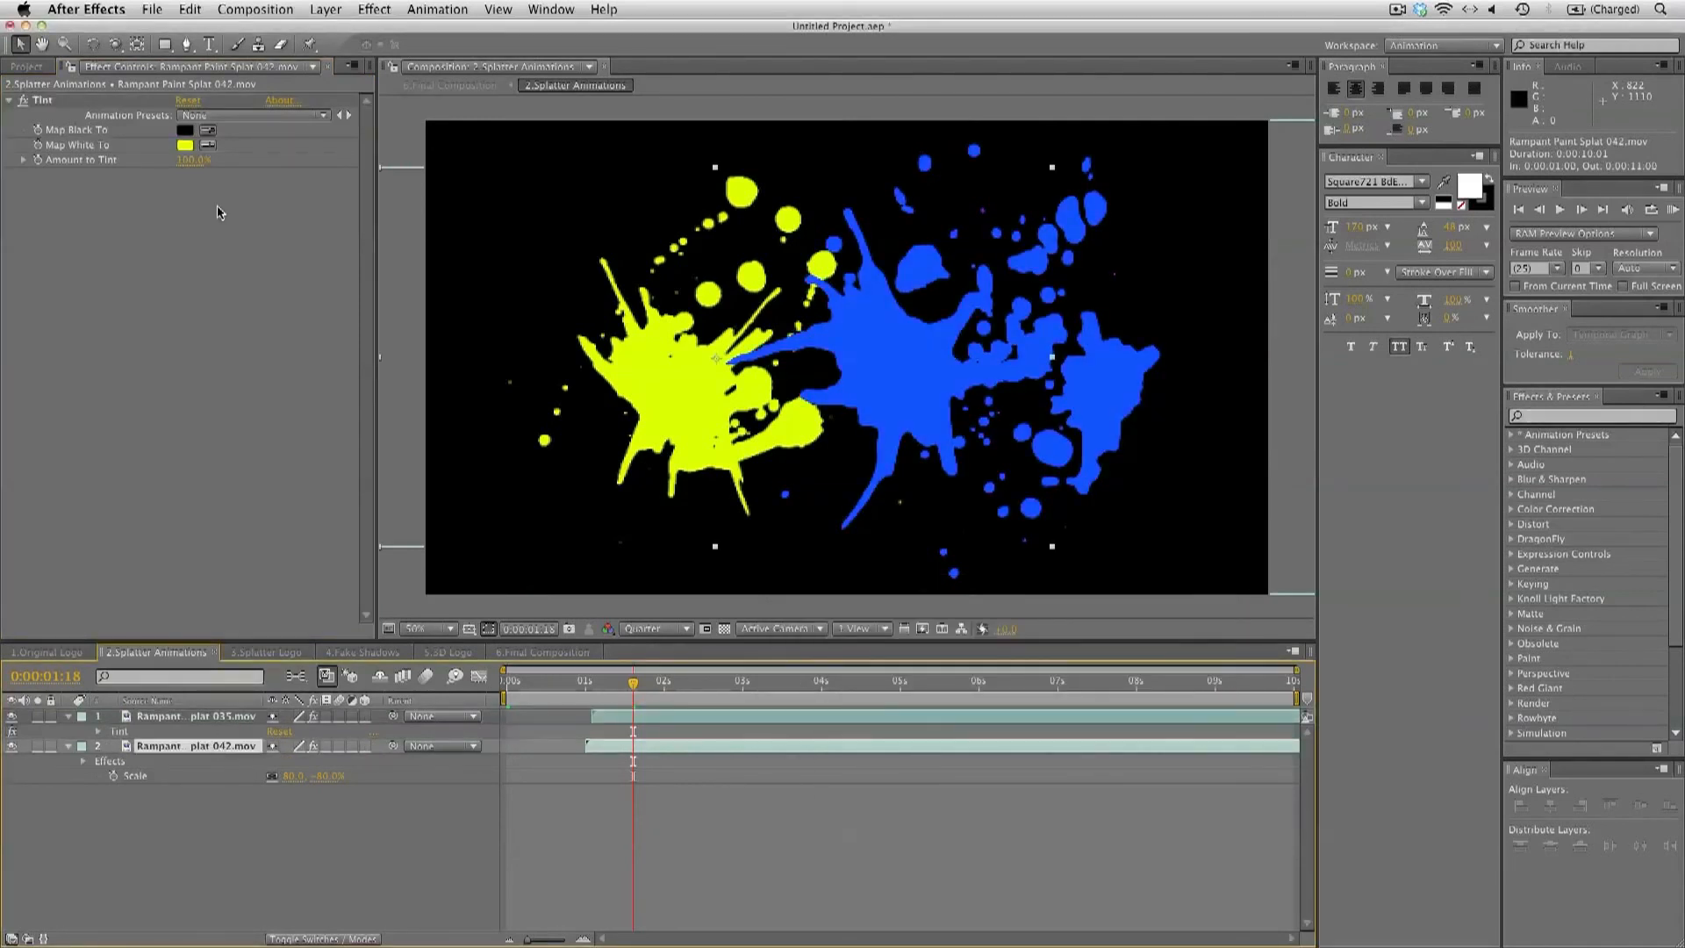
pyautogui.click(184, 143)
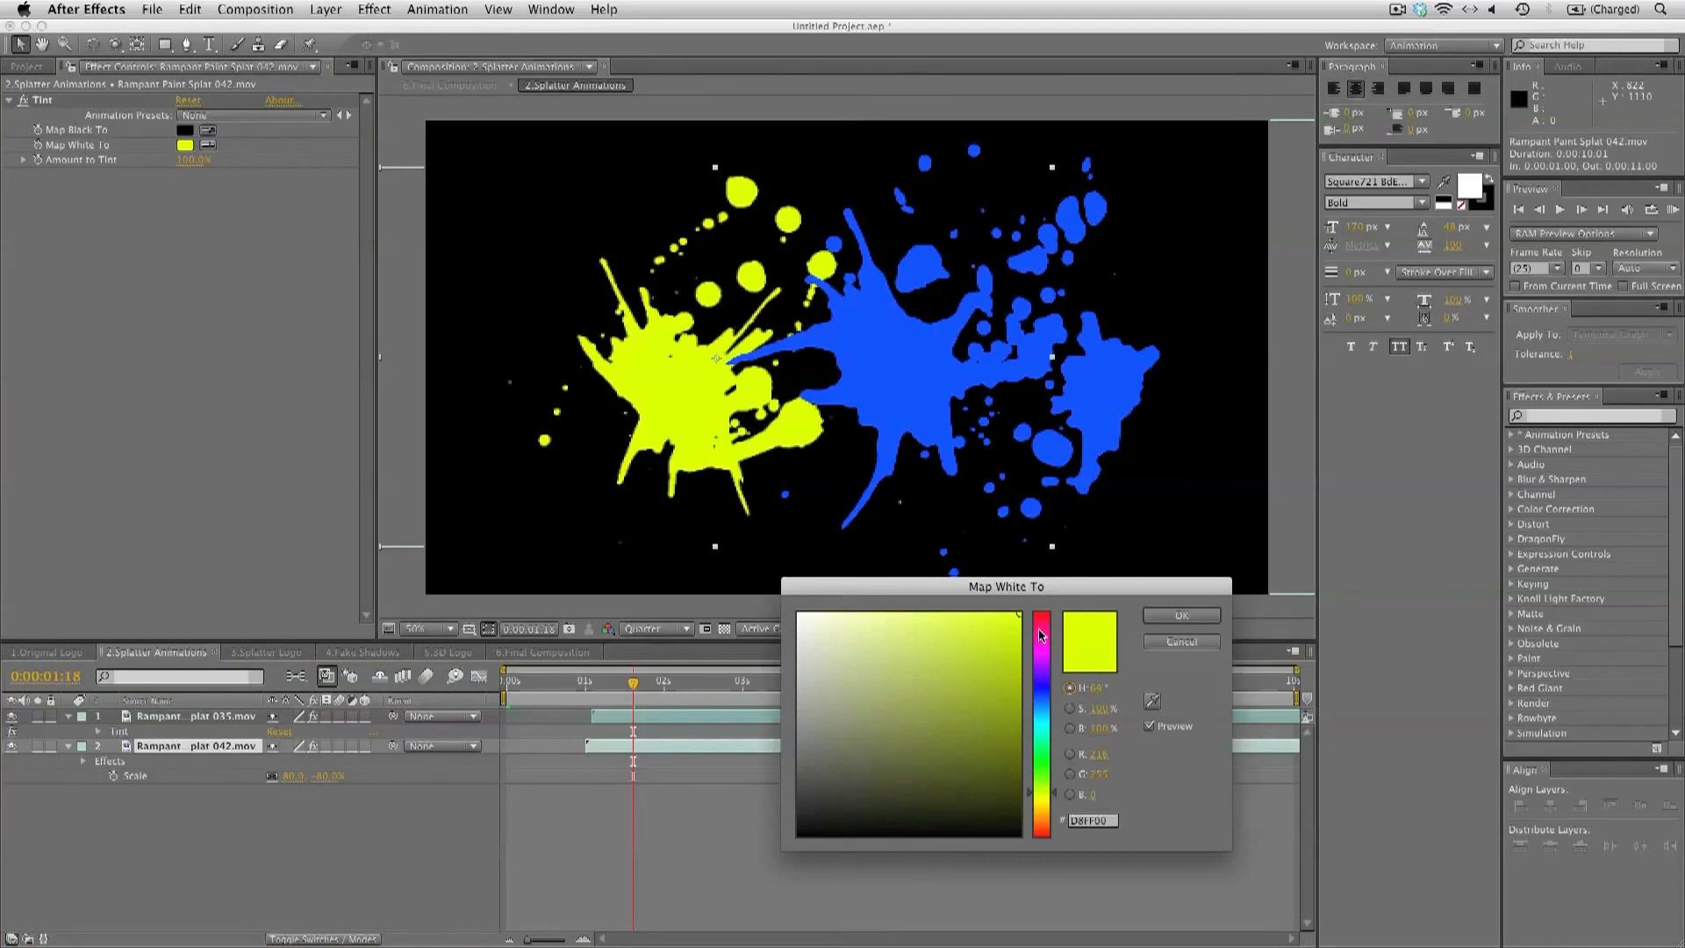
pyautogui.moveTo(1040, 635); pyautogui.dragTo(1050, 597)
pyautogui.click(1182, 615)
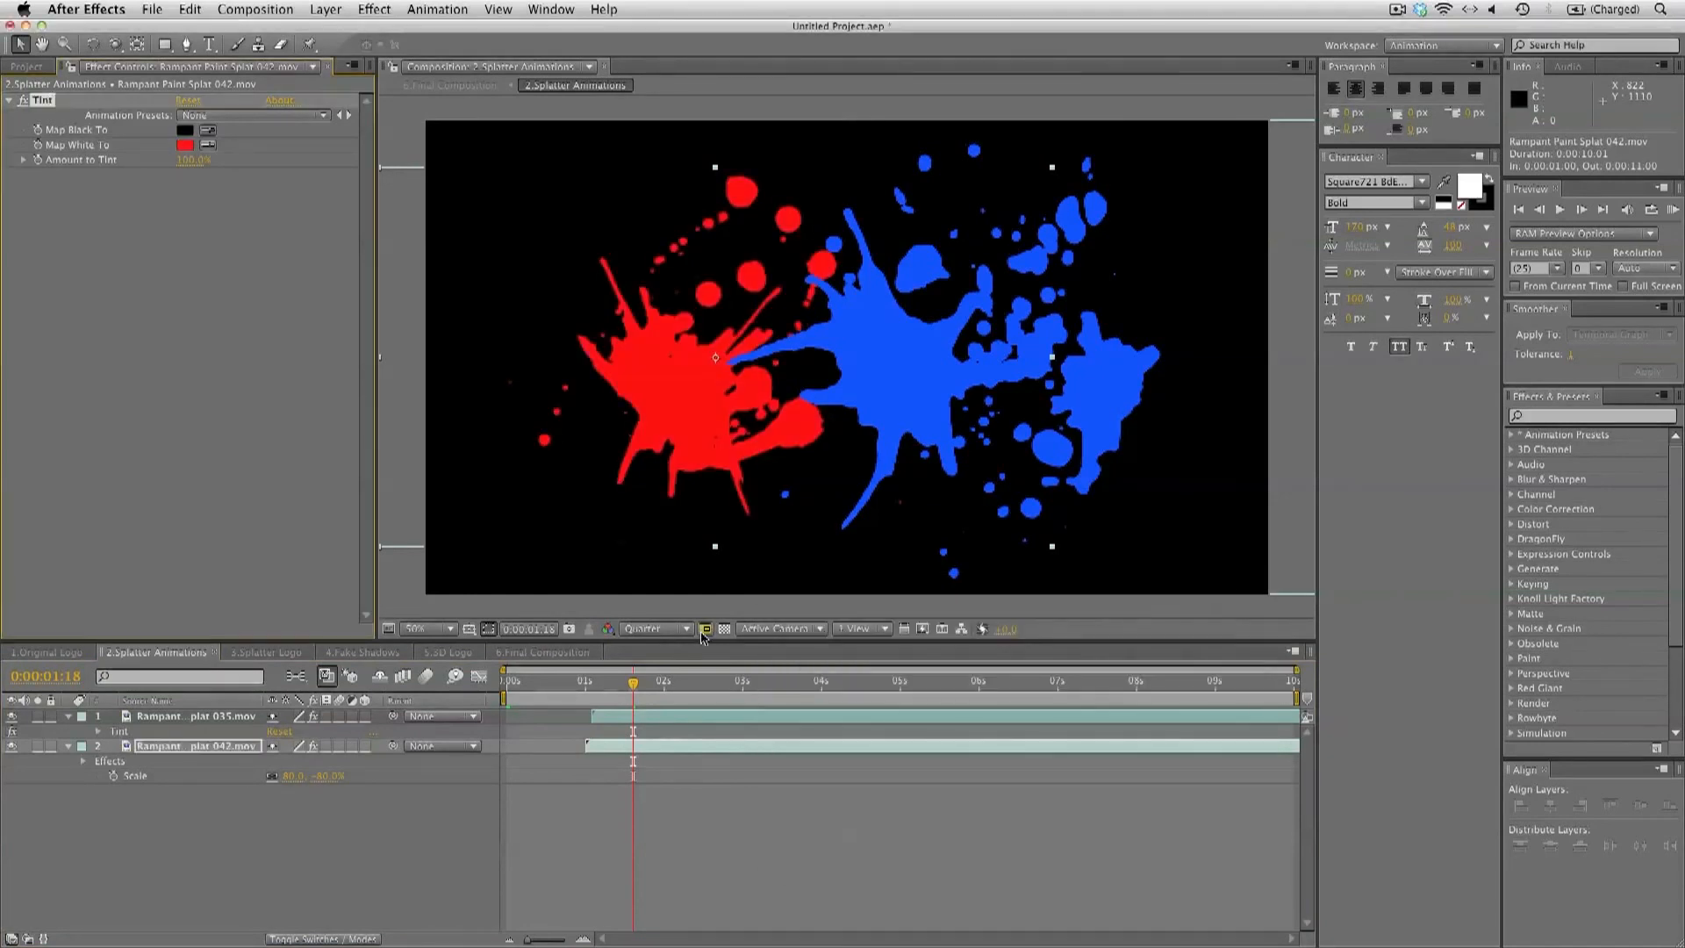
pyautogui.click(541, 652)
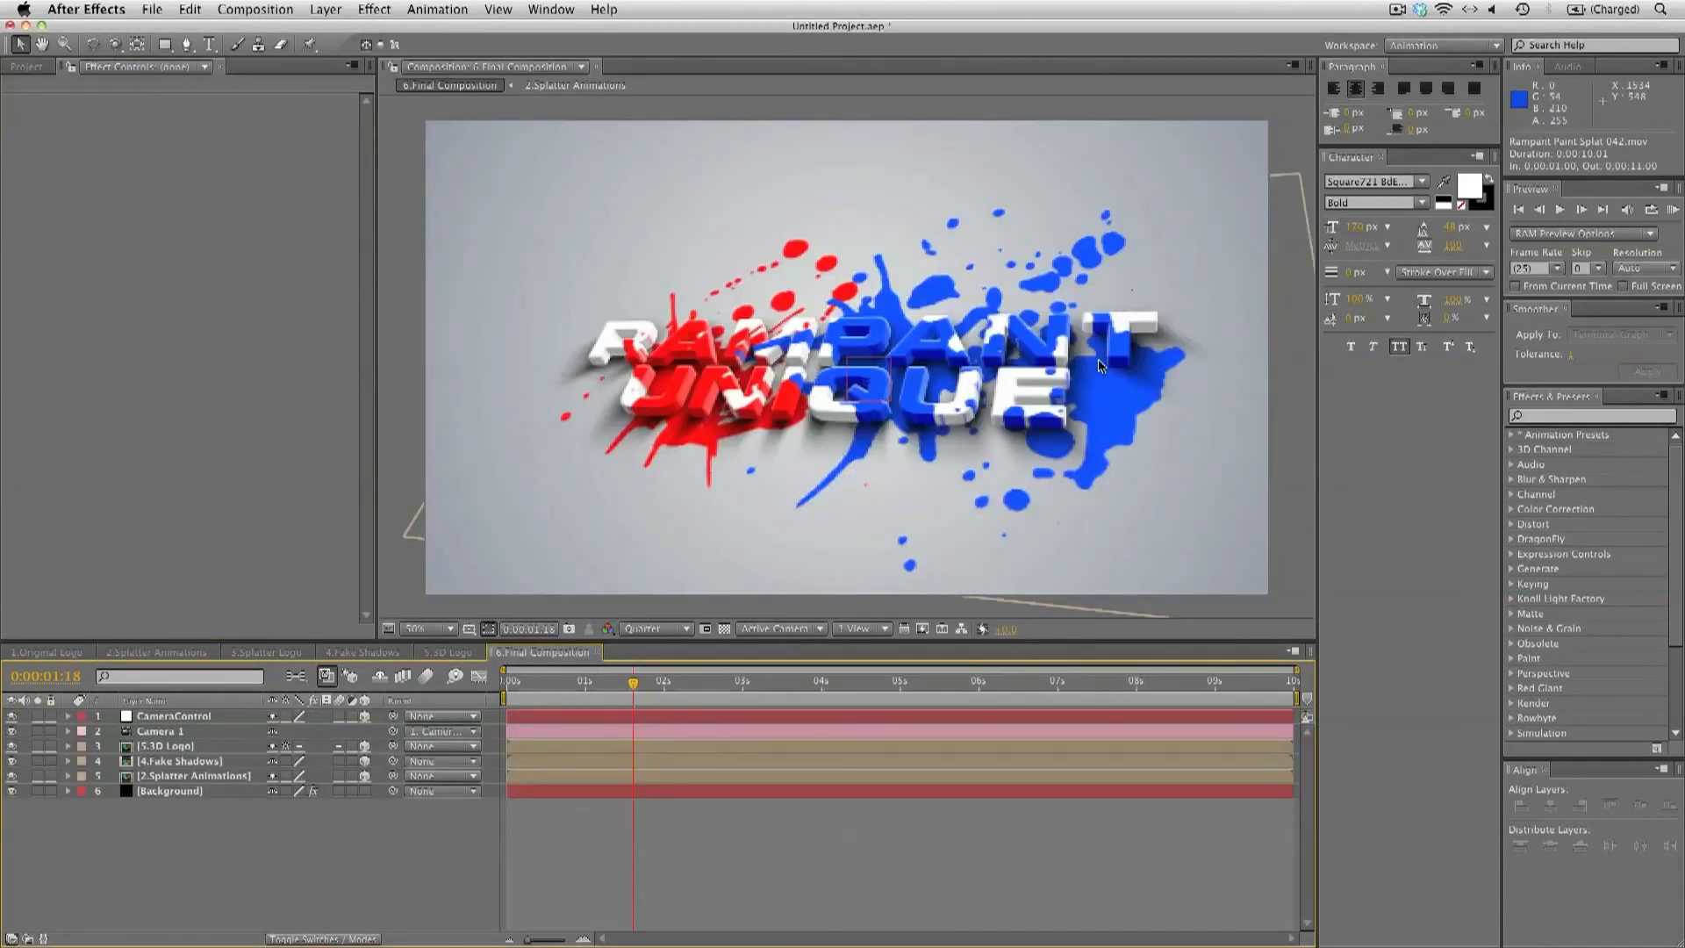
# Hide the Rampant Paint Splat 042 layer in 2.Splatter Animations and return to 6.Final Composition
pyautogui.click(149, 653)
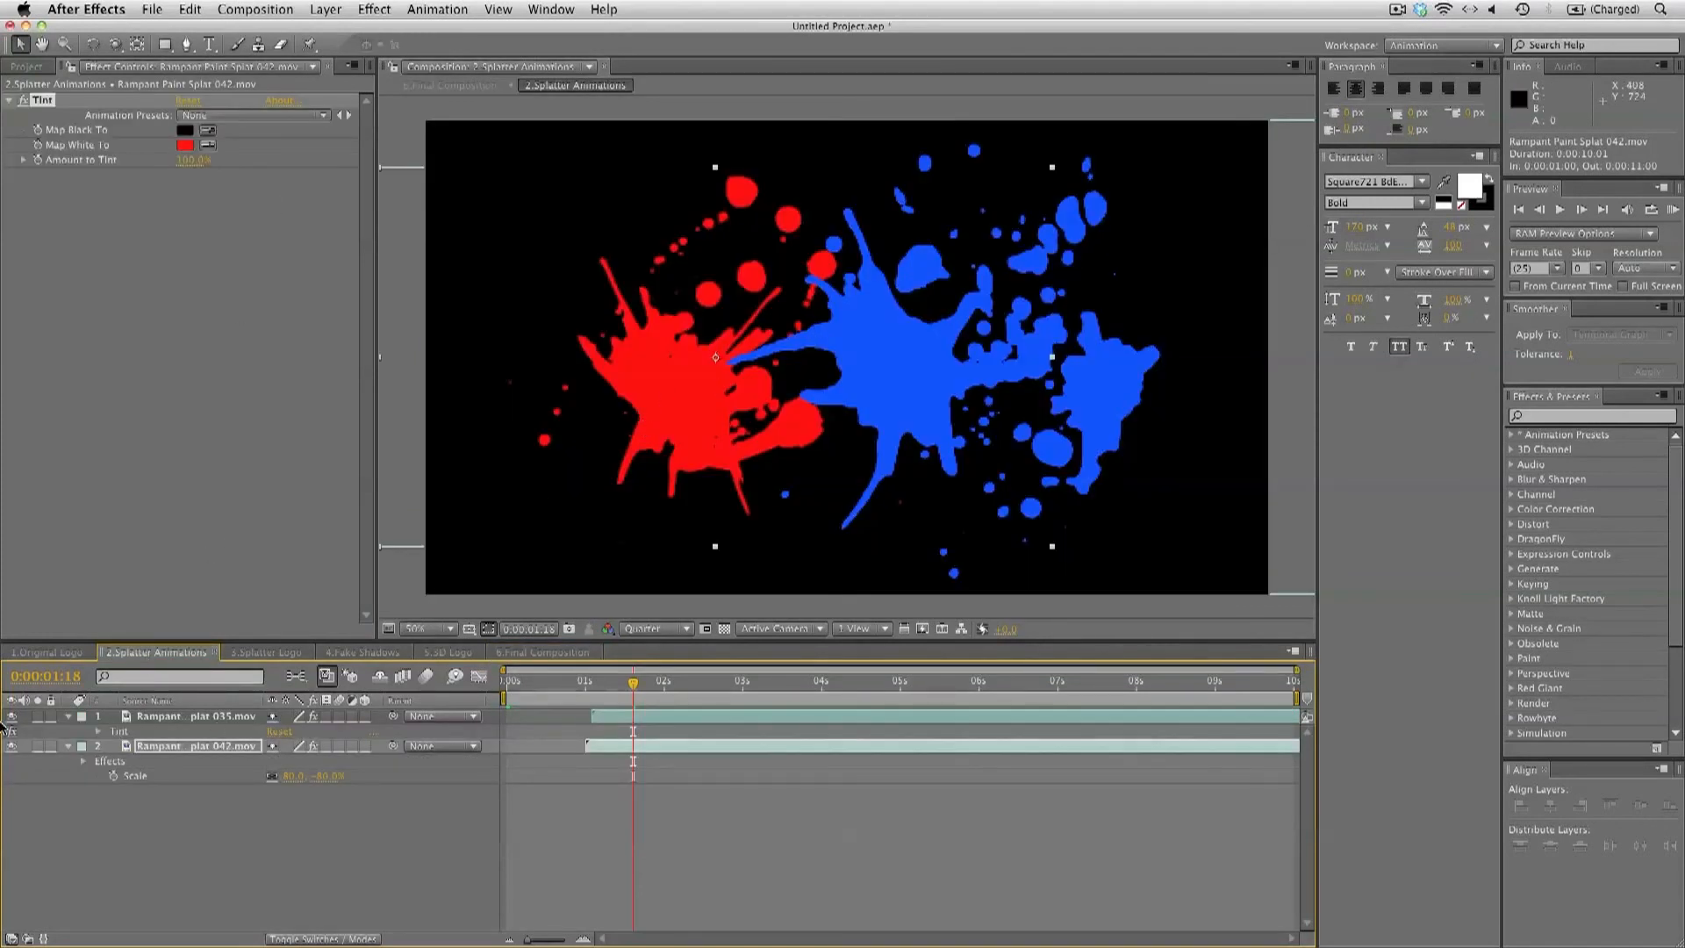
pyautogui.click(11, 746)
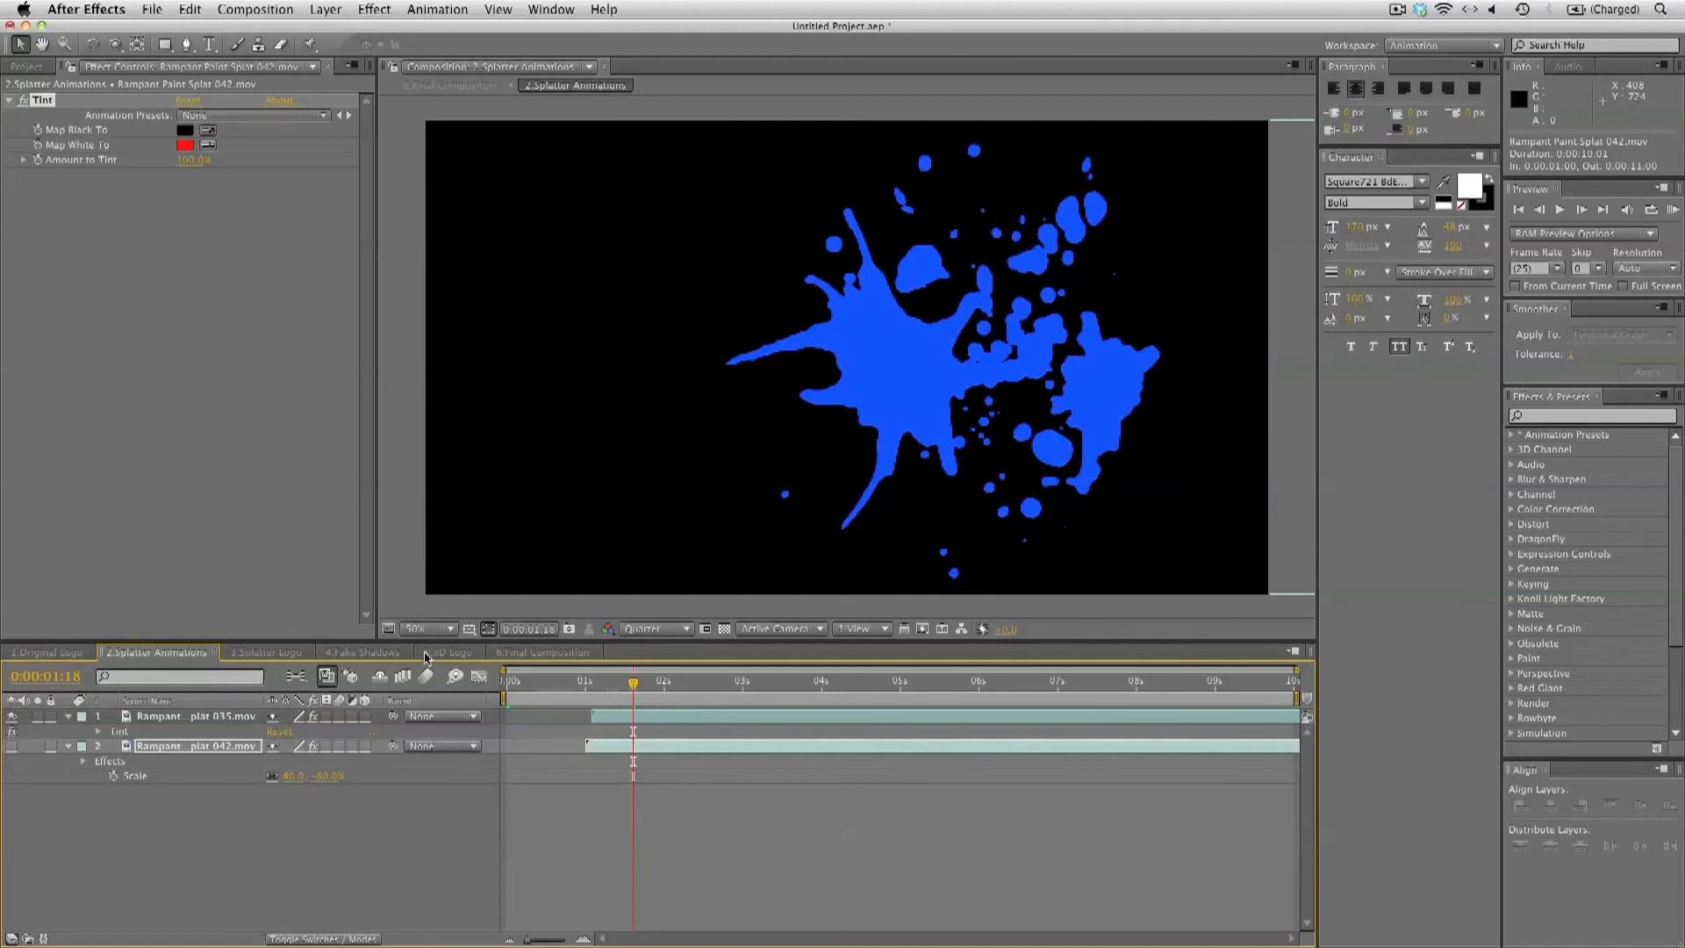
pyautogui.click(527, 653)
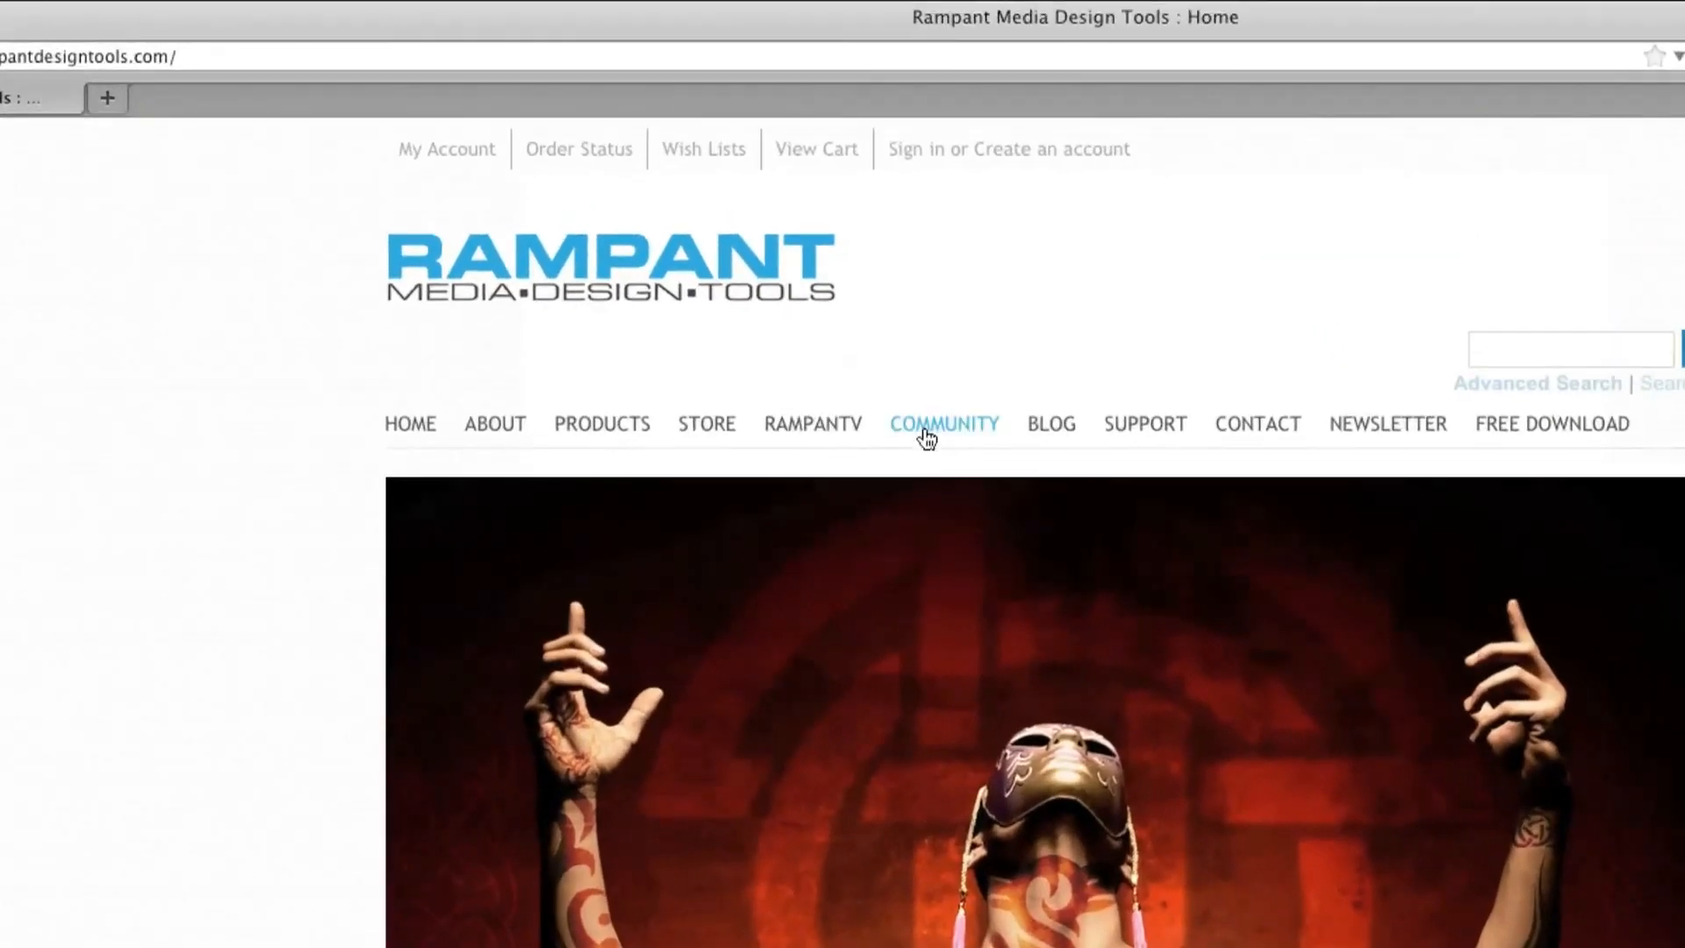
# In Firefox, open the Rampant community forum from the Rampant Design Tools site and go back to the store's home page
pyautogui.click(902, 422)
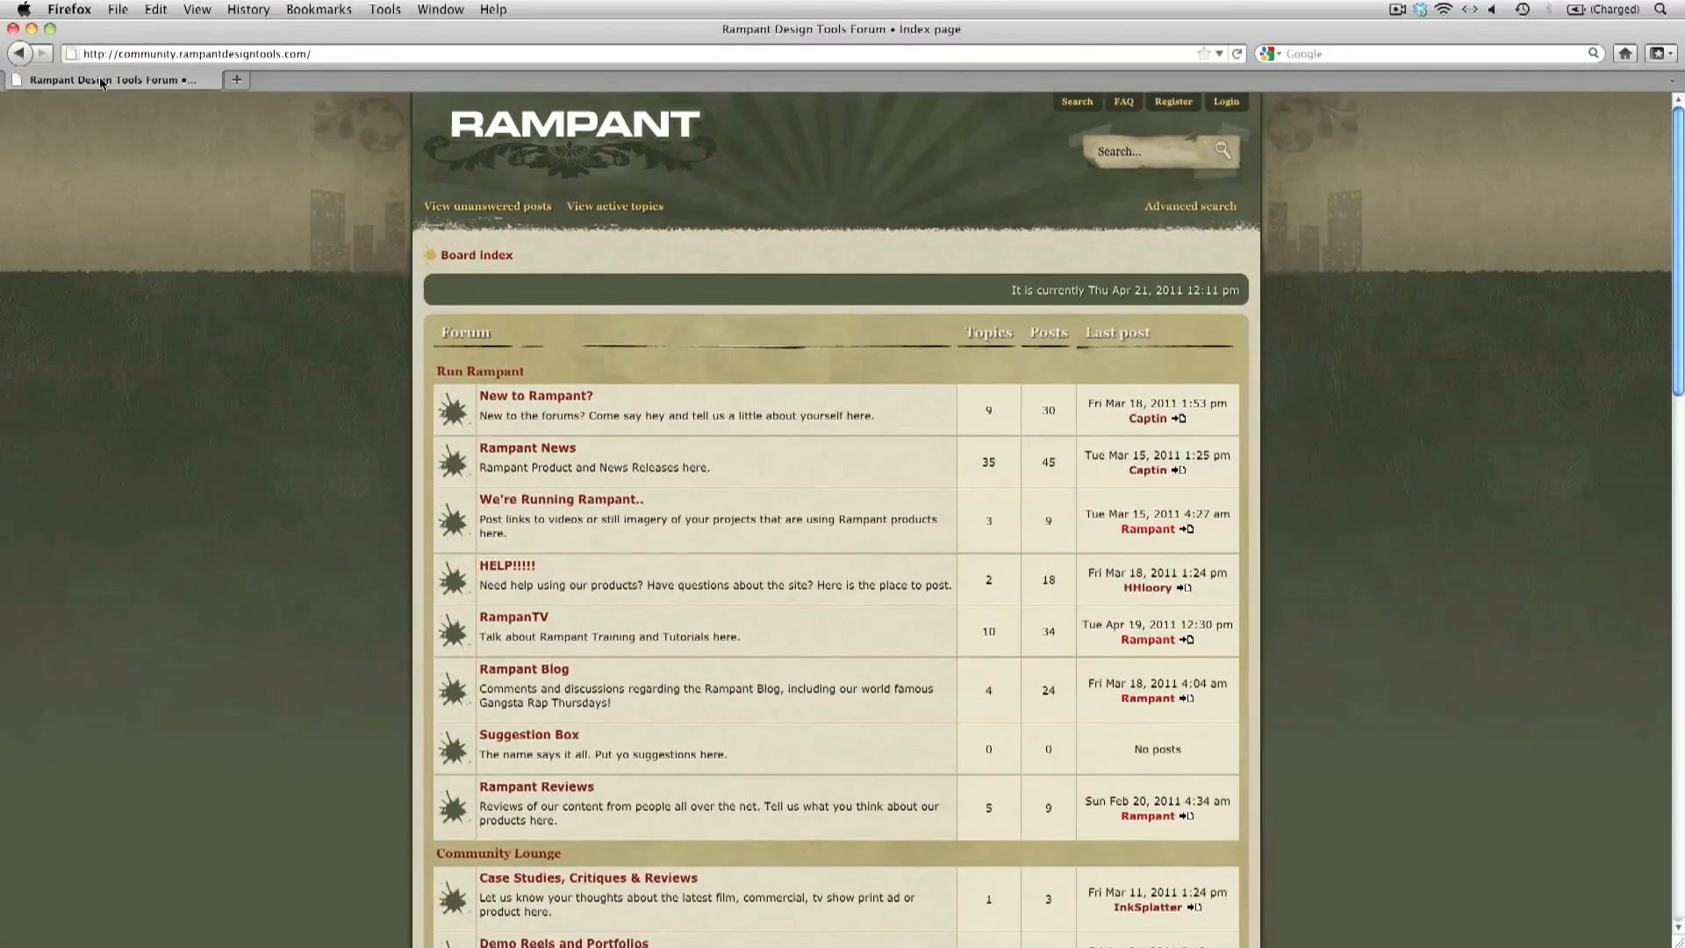
pyautogui.click(18, 54)
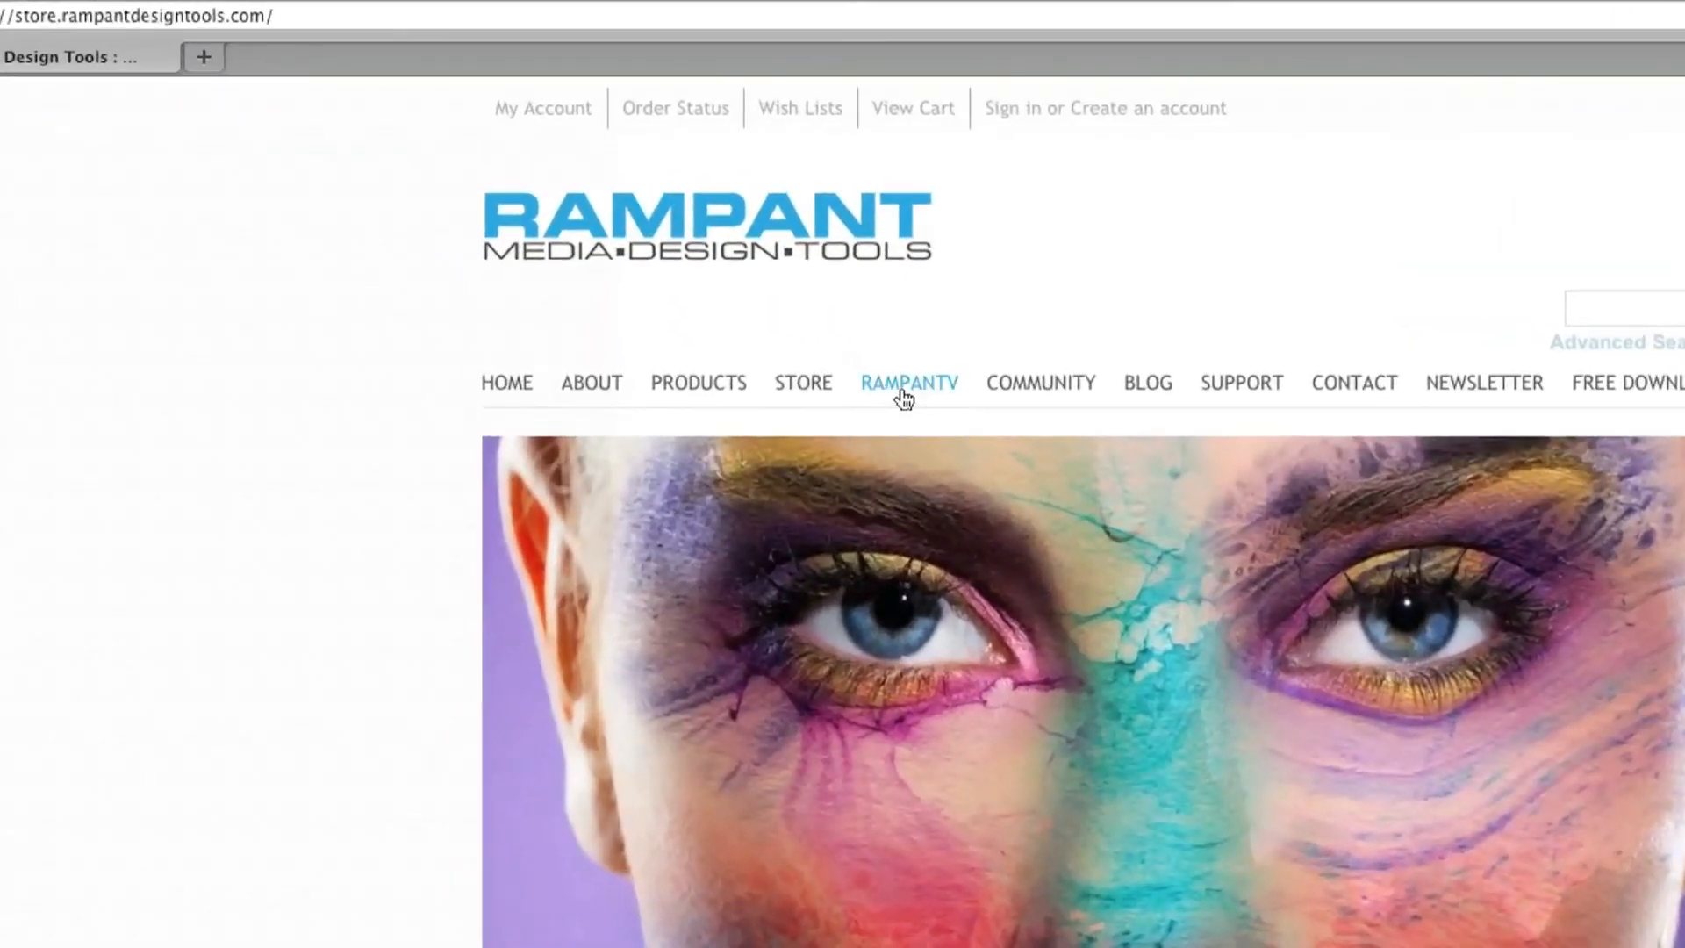
# Open the RampanTV page and look through its tutorial player and the comments below it
pyautogui.click(808, 350)
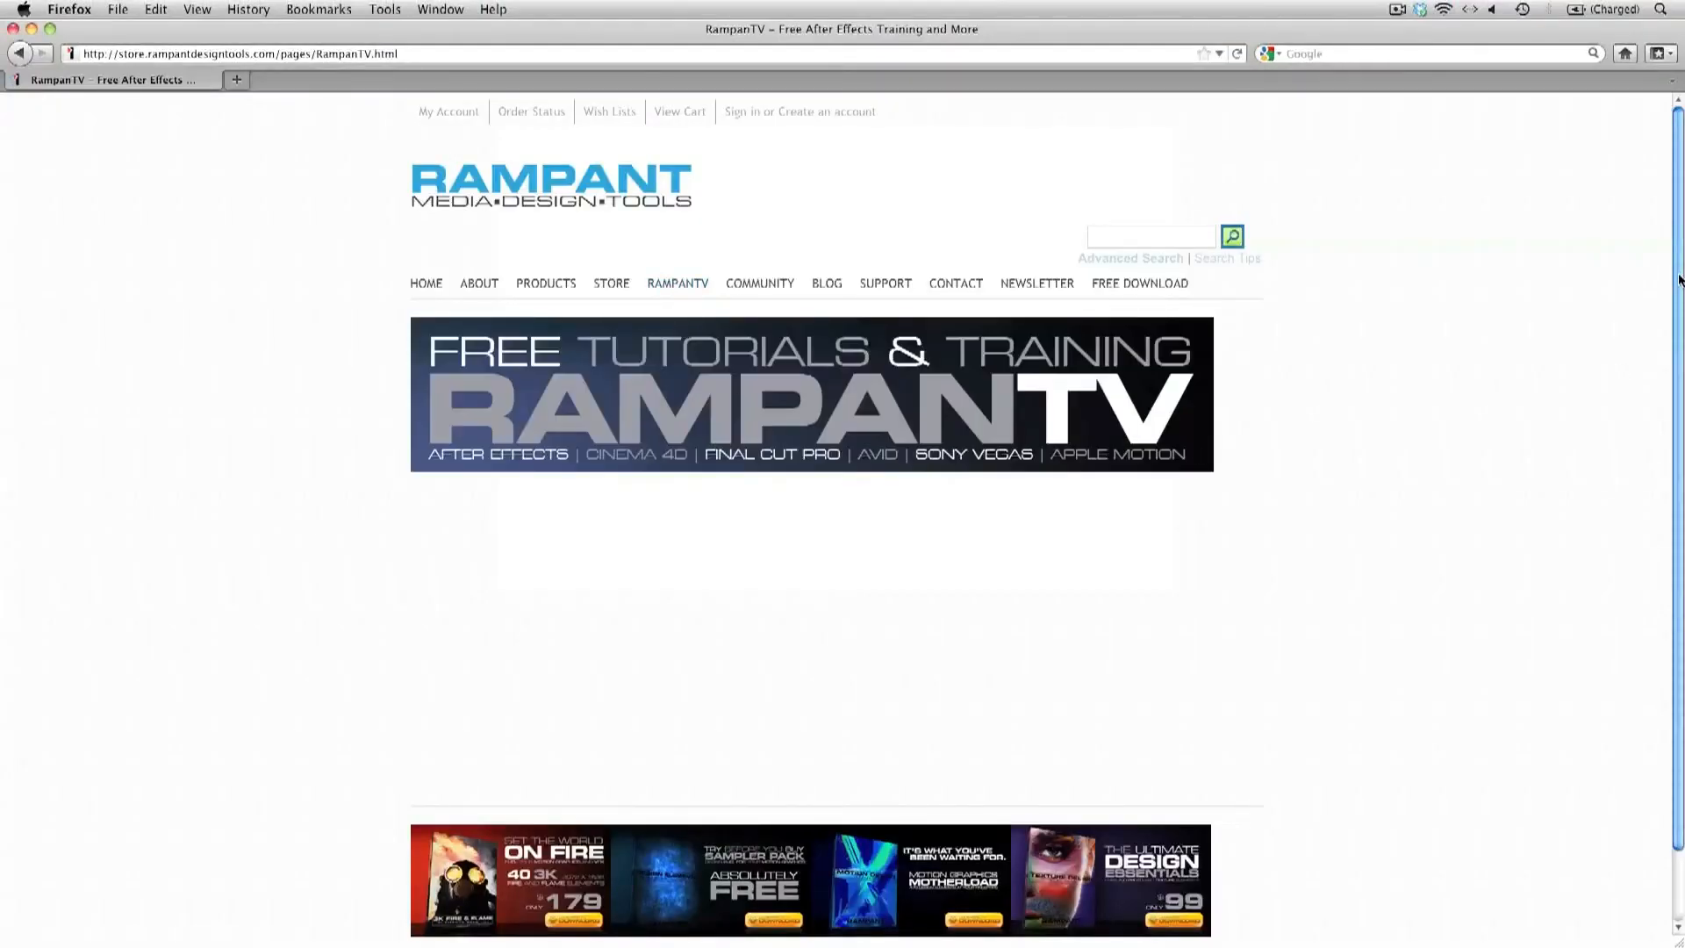
pyautogui.scroll(-5, 1678, 277)
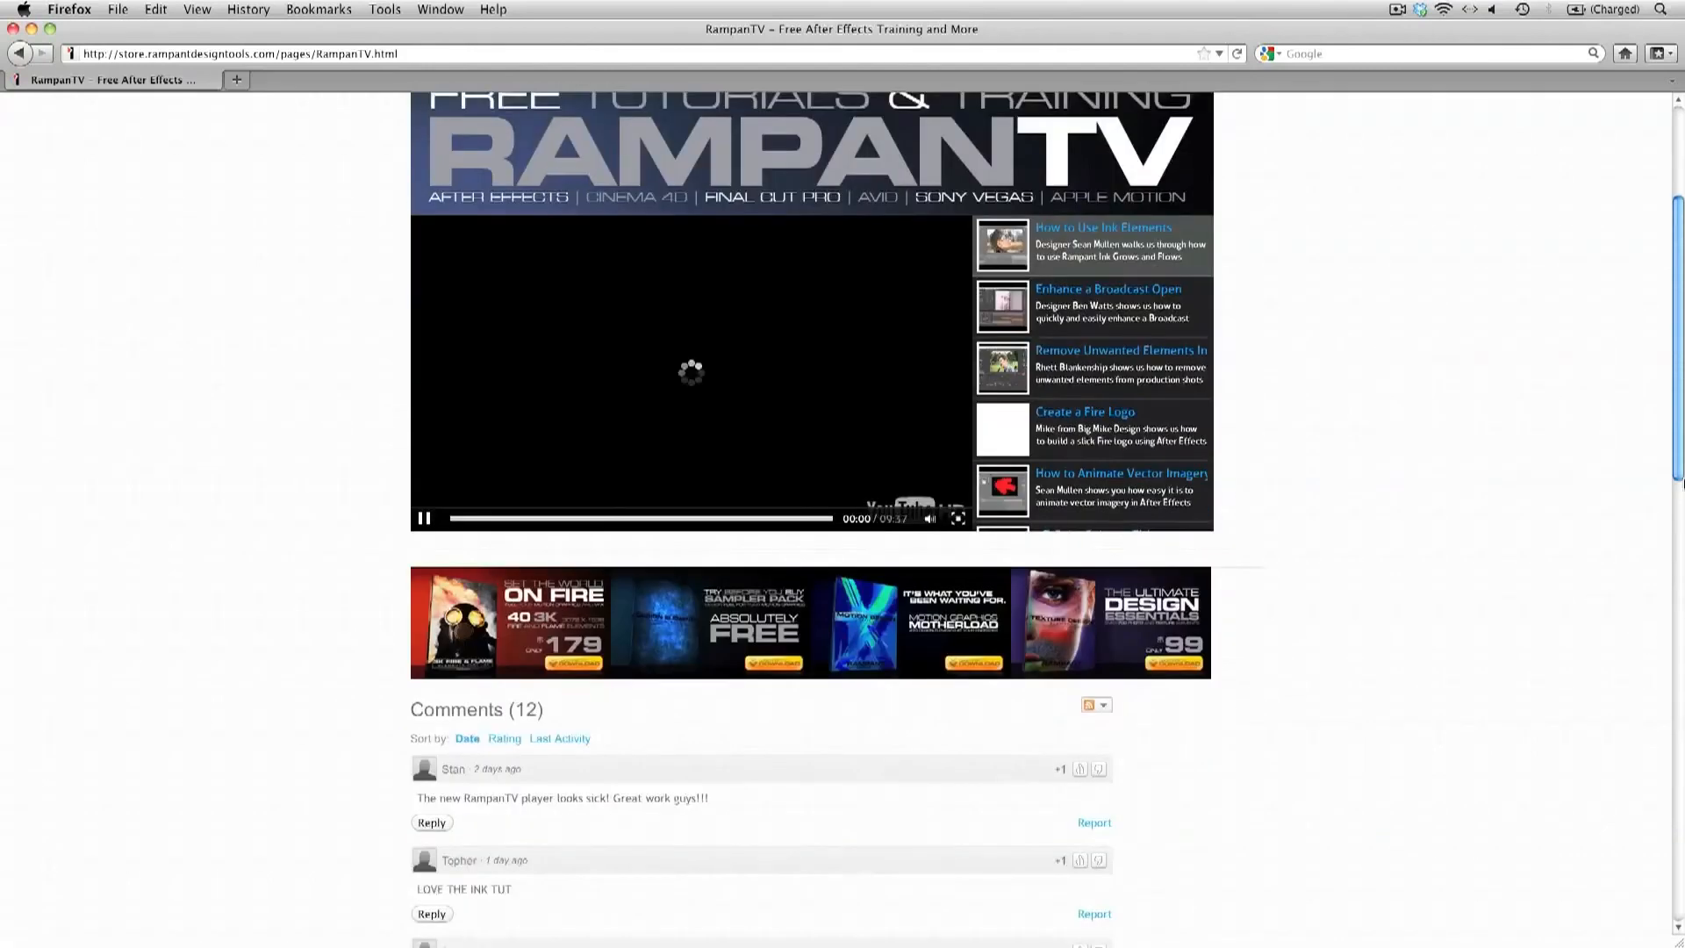
pyautogui.moveTo(1679, 481); pyautogui.dragTo(1682, 211)
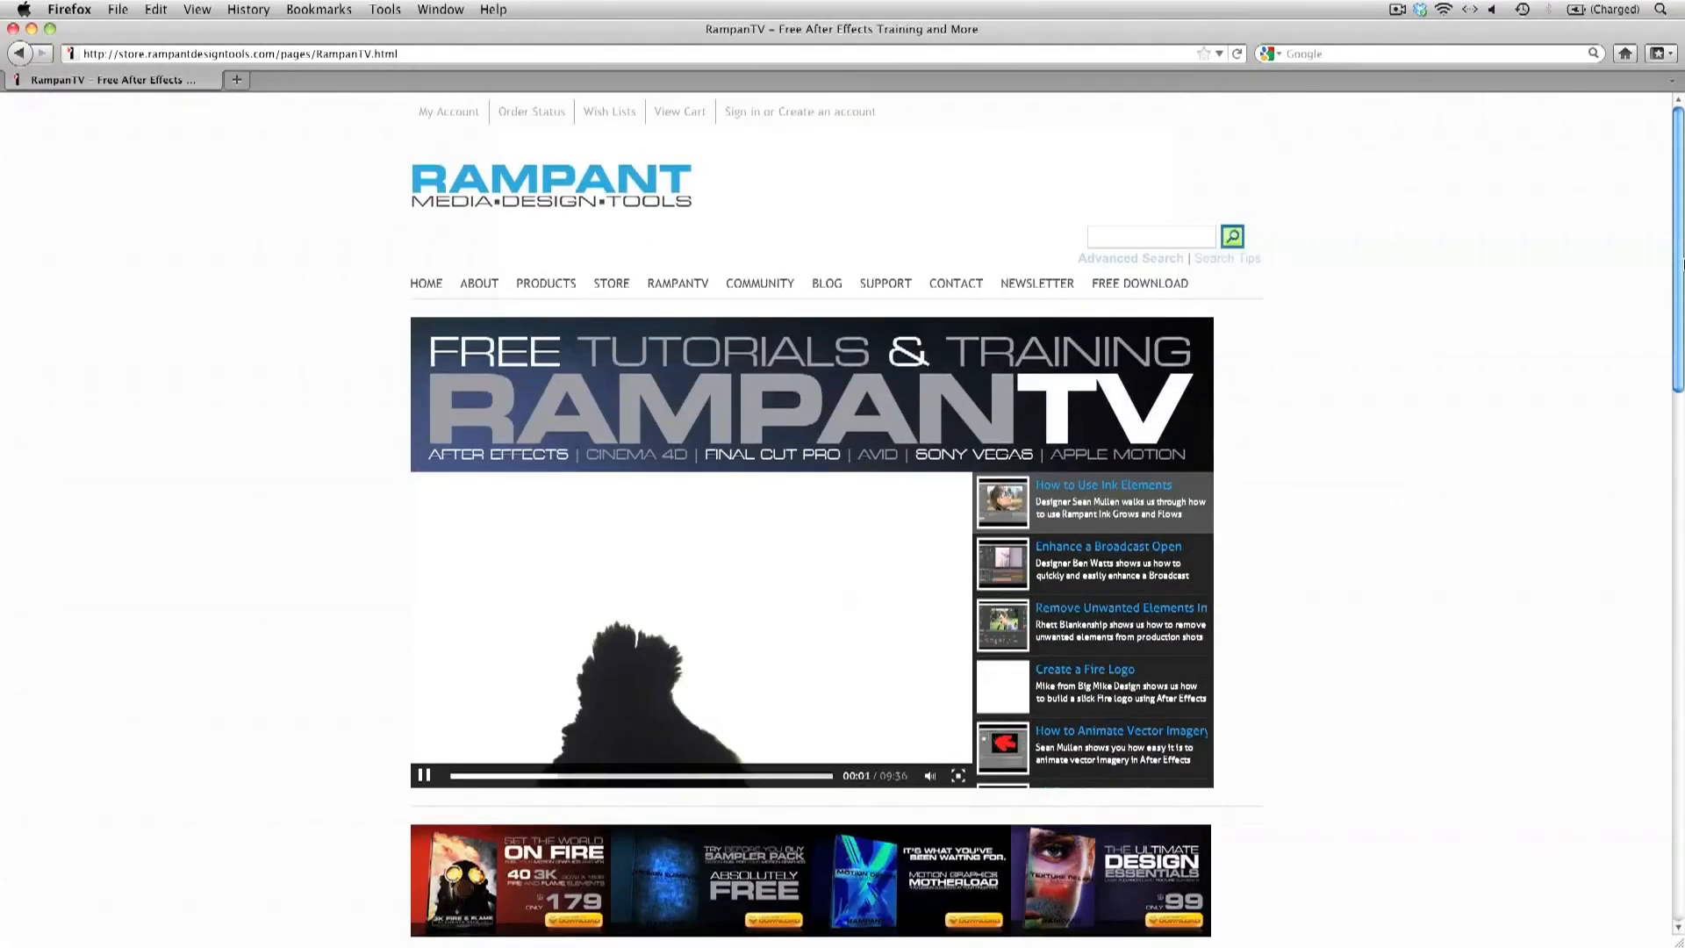